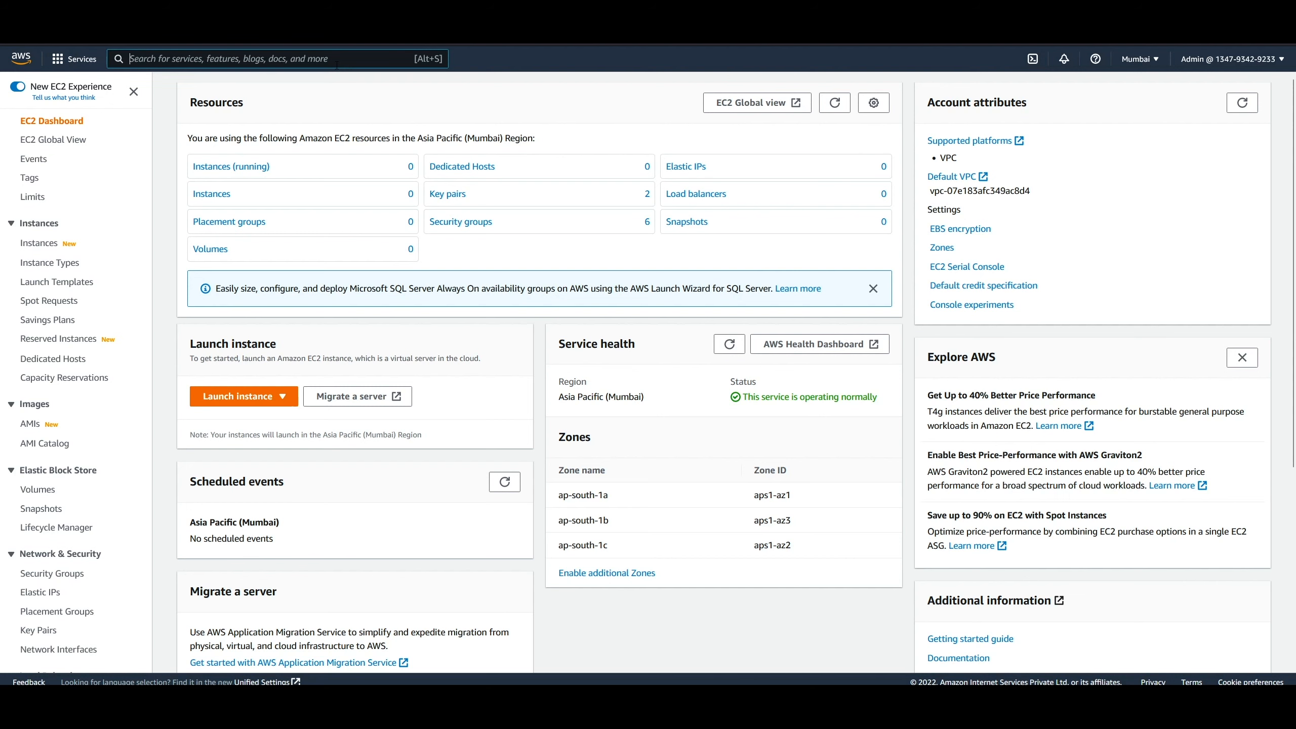
# Search the AWS services for EC2 and open its dashboard
pyautogui.click(337, 65)
pyautogui.write('EC@')
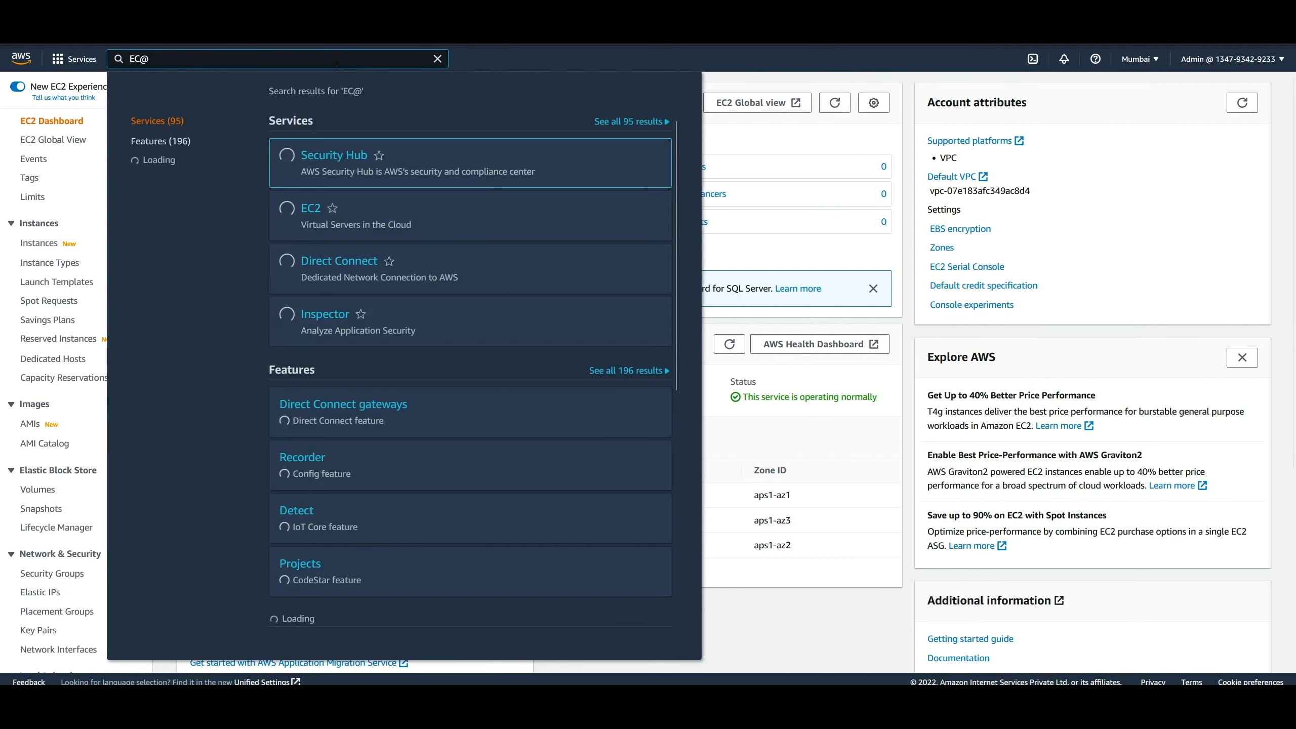
pyautogui.press('BackSpace')
pyautogui.write('2')
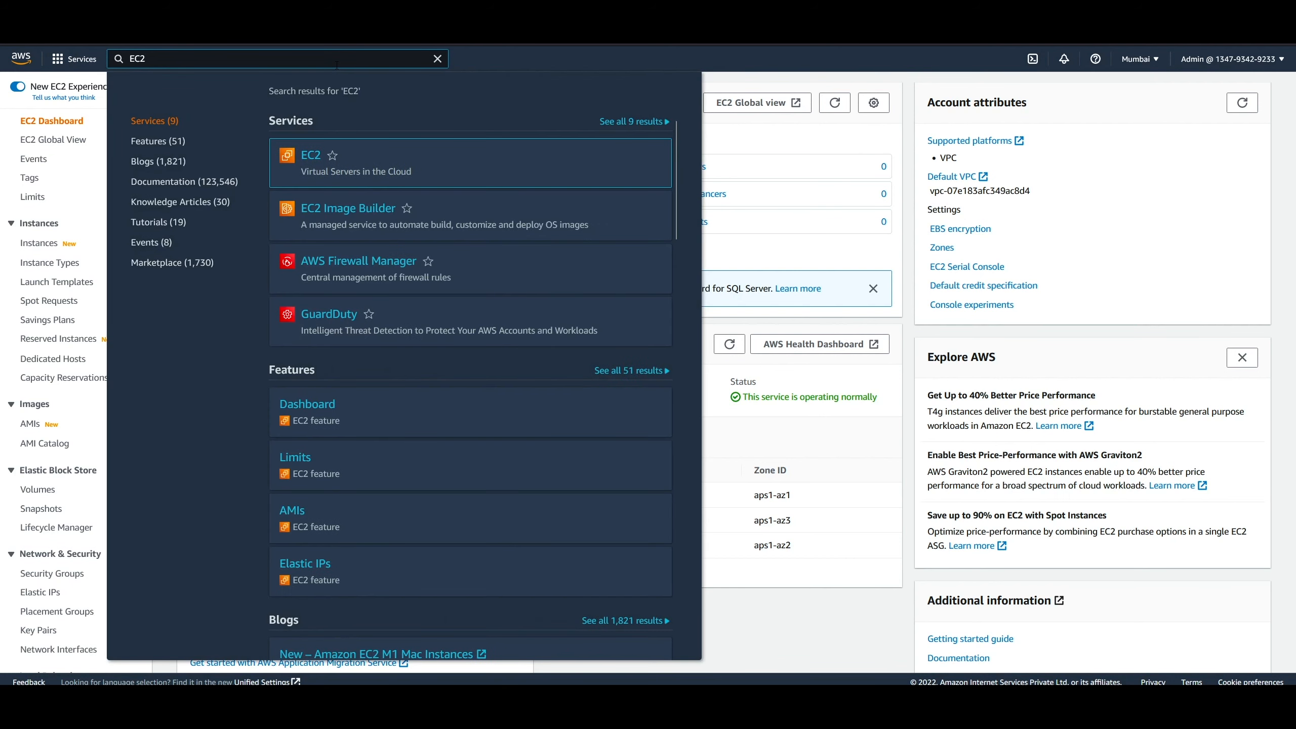
pyautogui.click(308, 158)
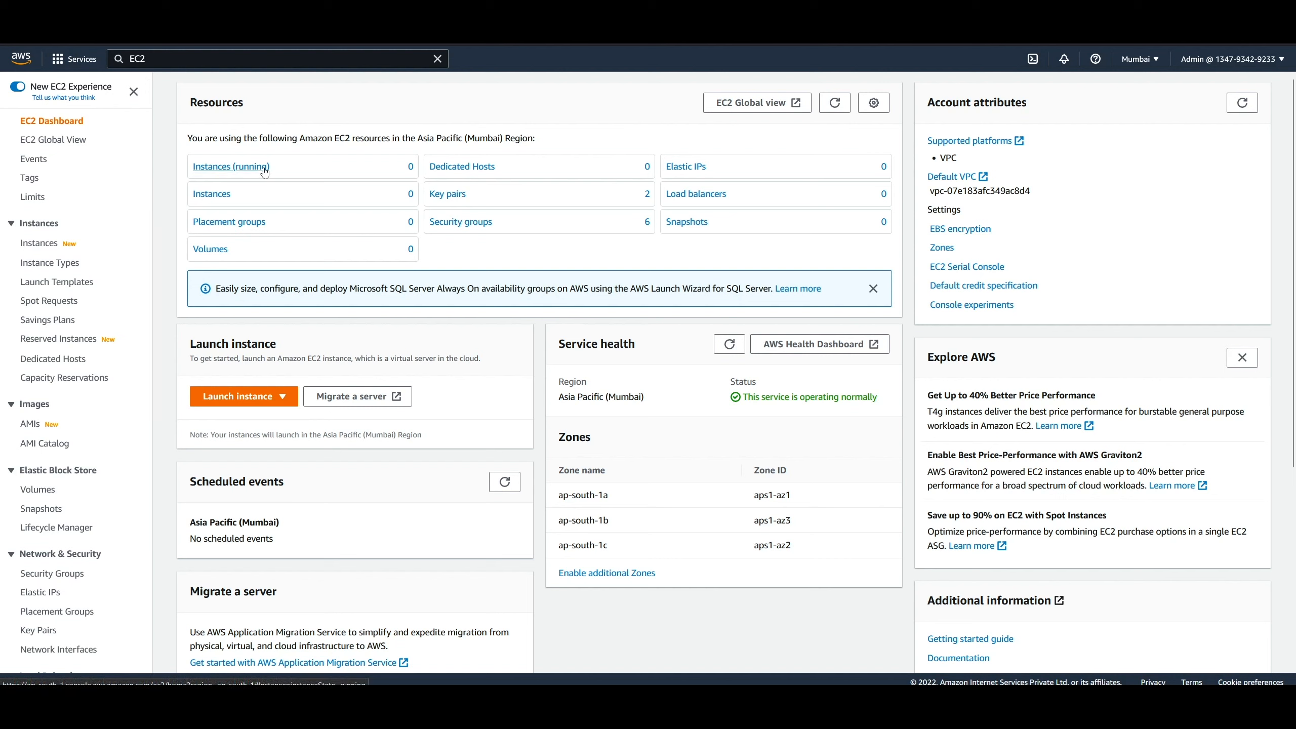
# Check the available regions, open the running instances list and remove its instance state filter to view all instances
pyautogui.click(1140, 60)
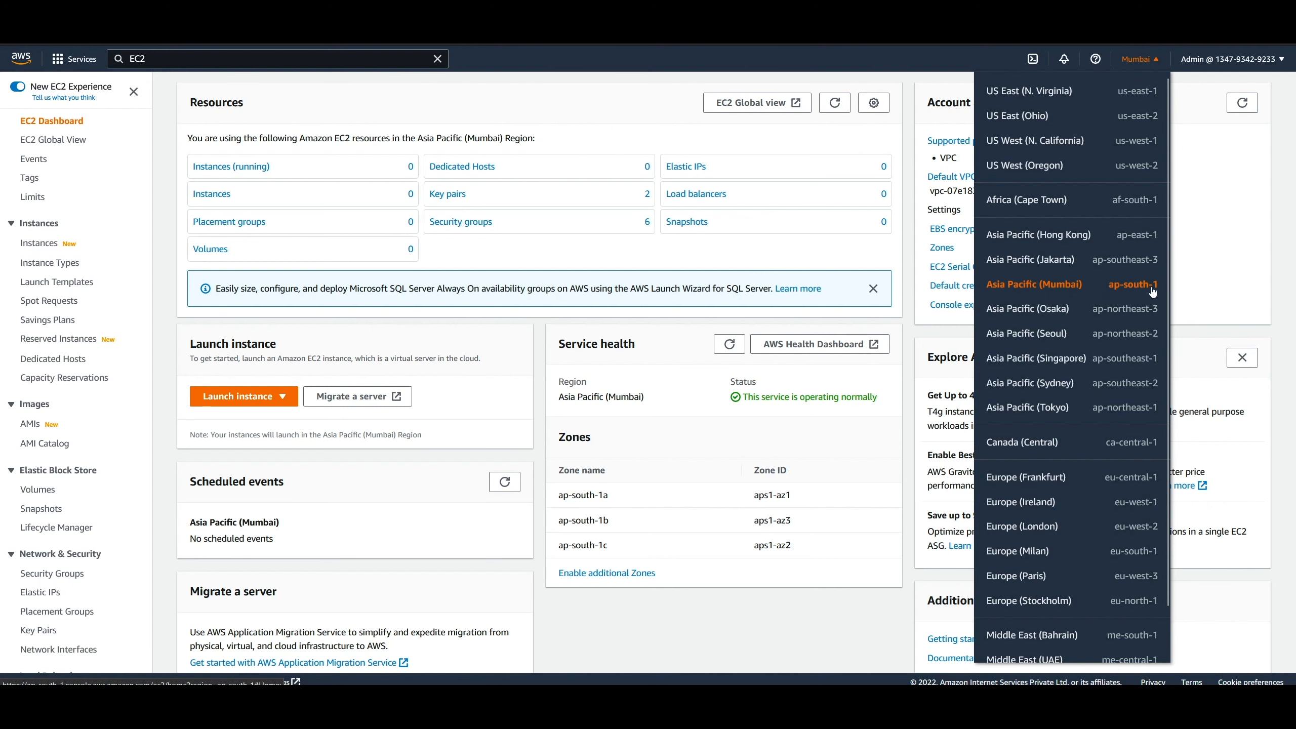
pyautogui.click(1222, 249)
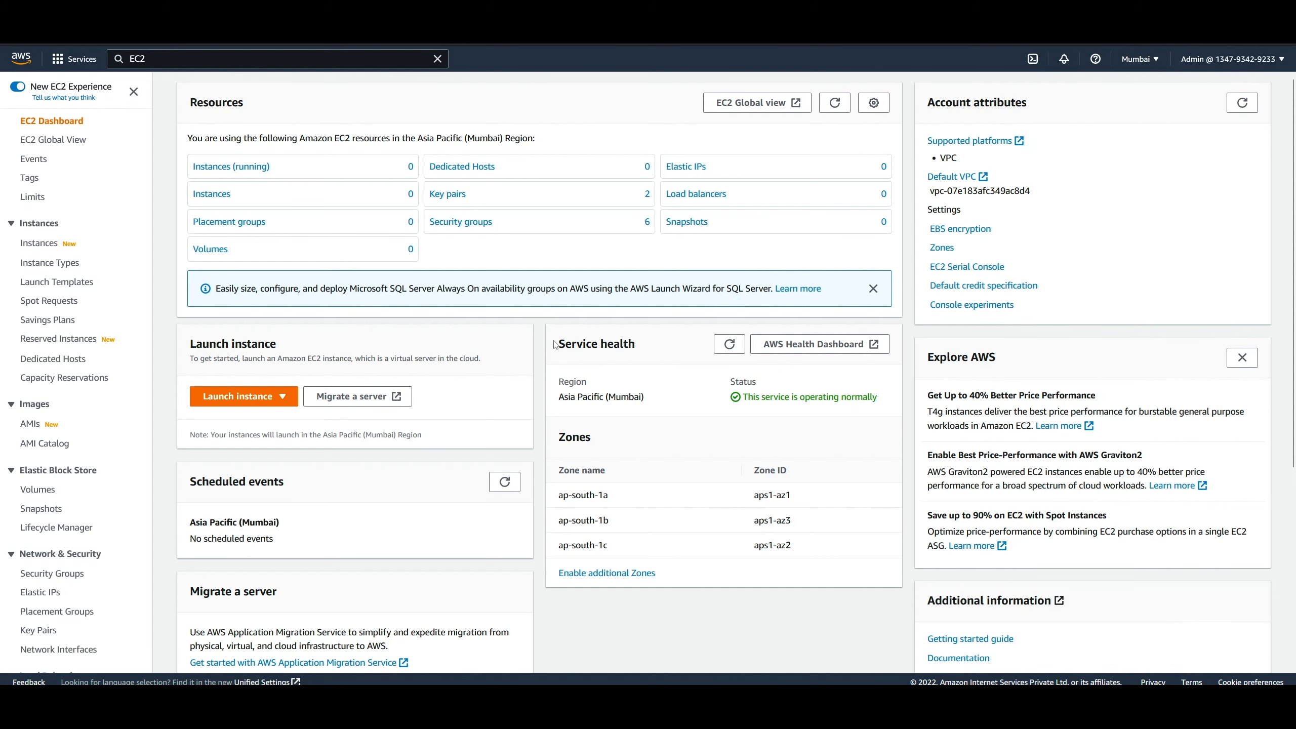
pyautogui.click(255, 172)
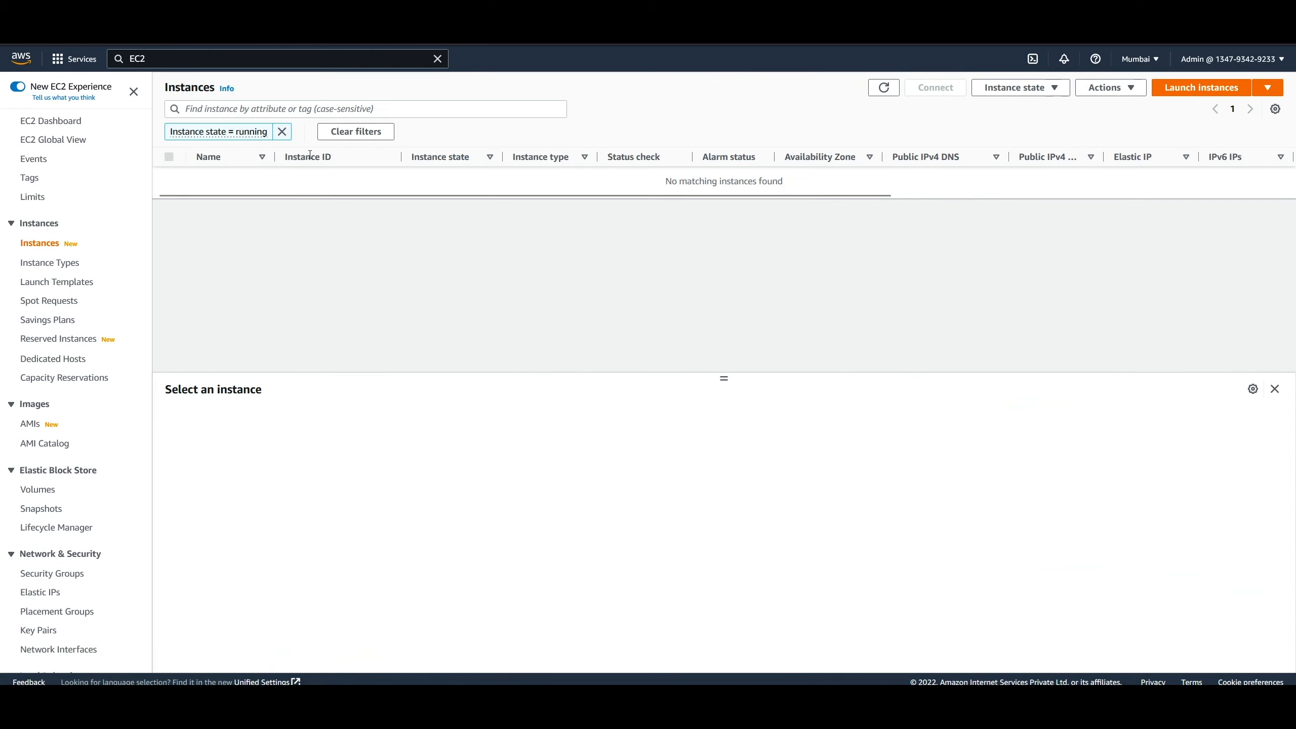
pyautogui.click(281, 132)
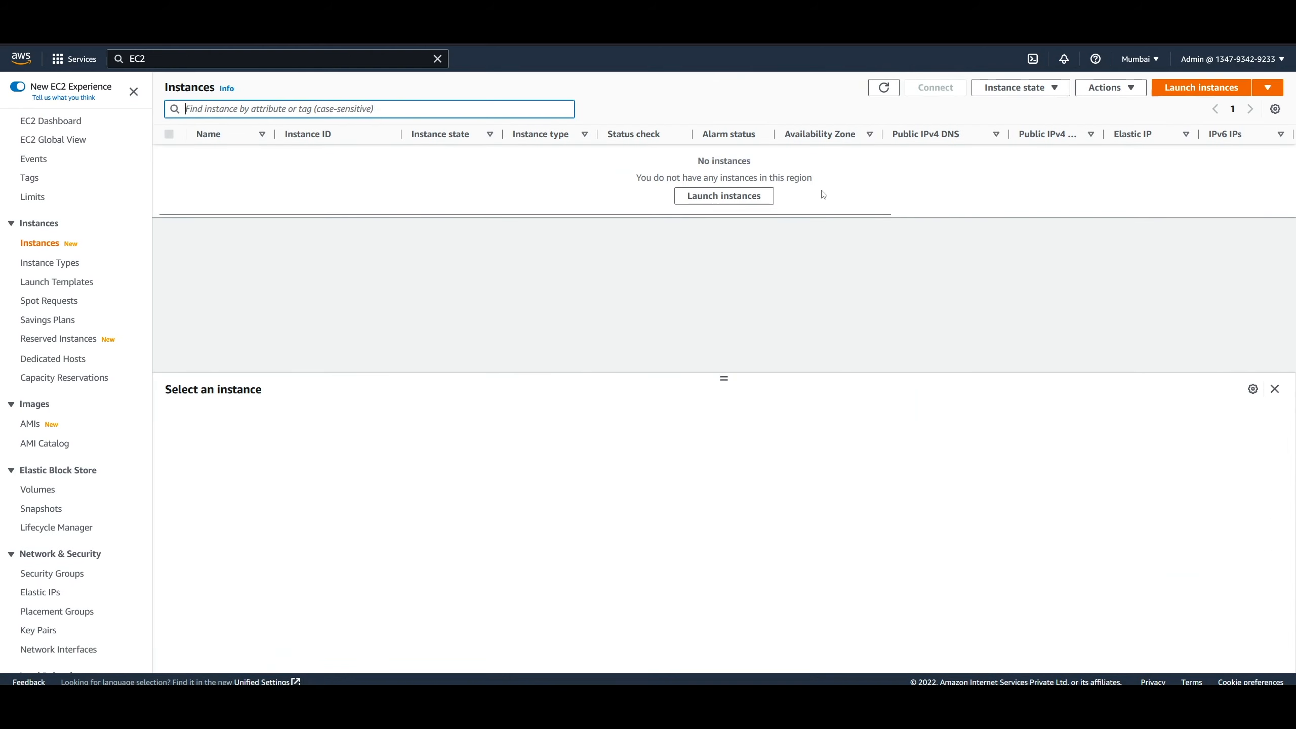
pyautogui.moveTo(639, 177); pyautogui.dragTo(843, 195)
pyautogui.click(840, 291)
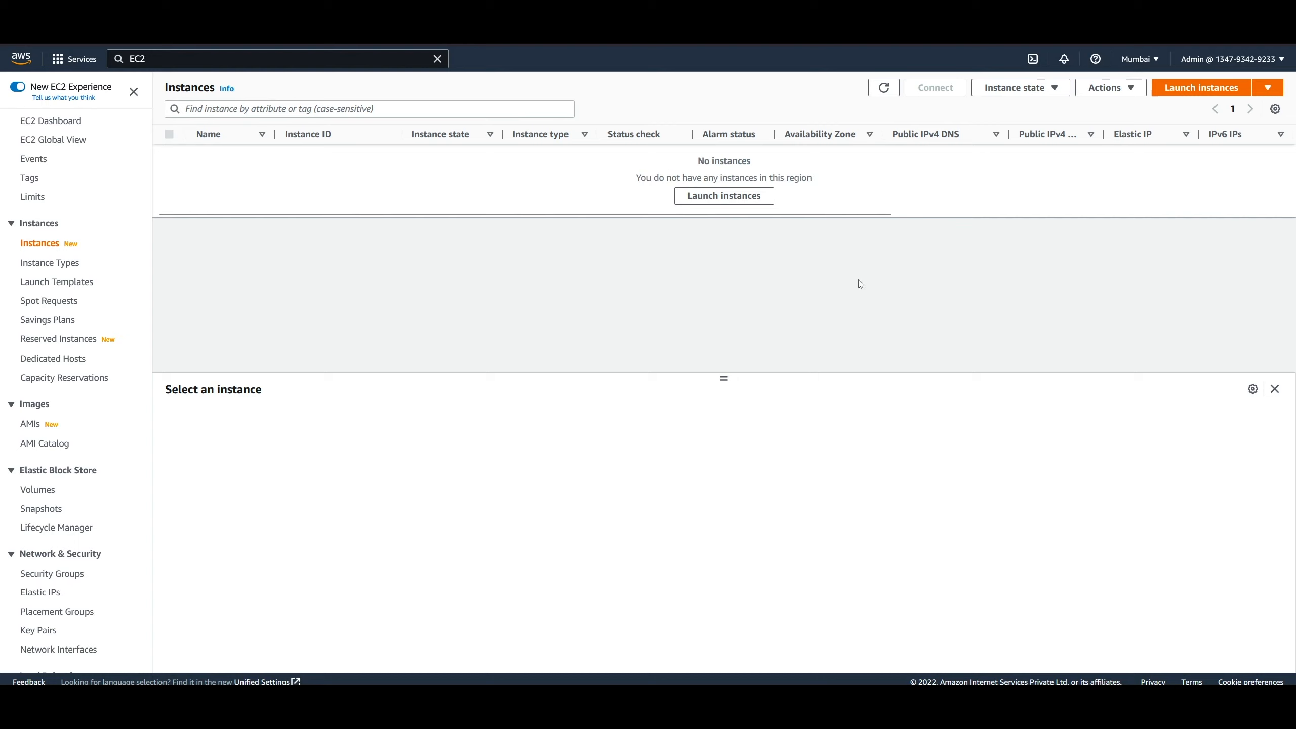
# Start launching a new EC2 instance and name it AmazonLinuxDemo
pyautogui.click(1202, 89)
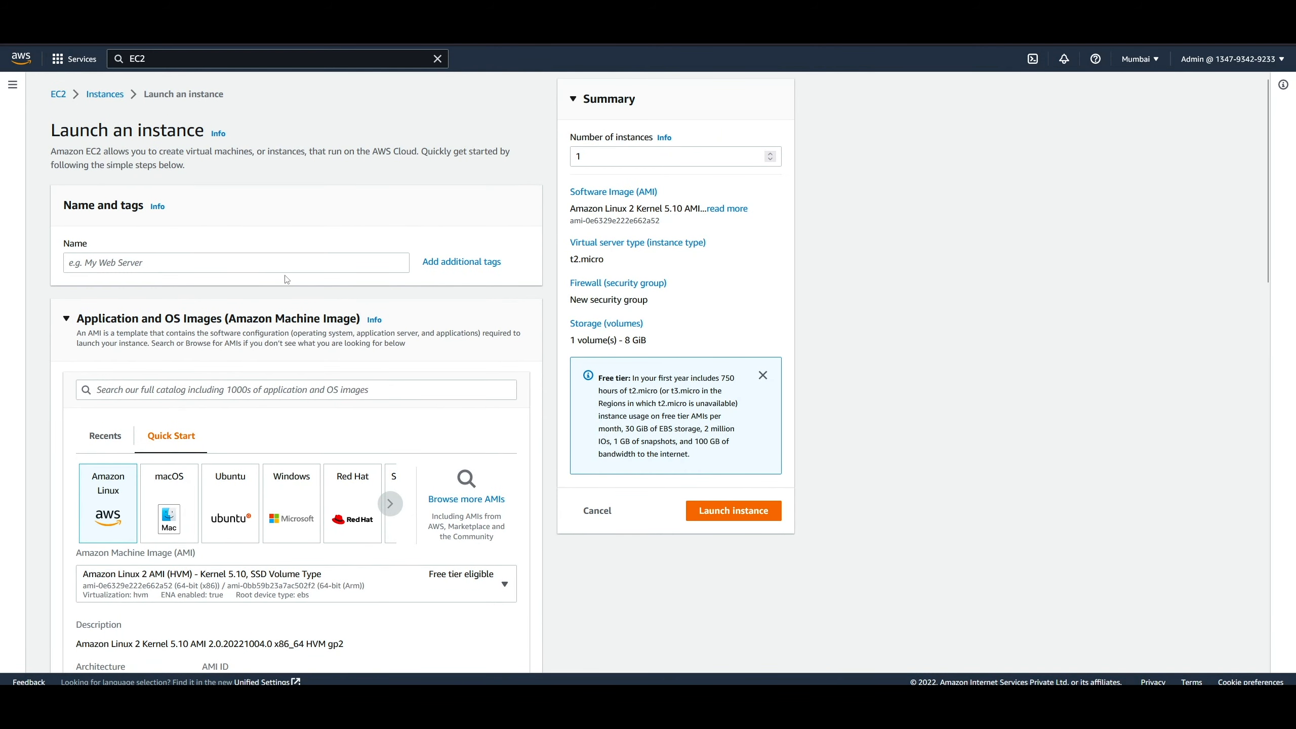
pyautogui.click(224, 267)
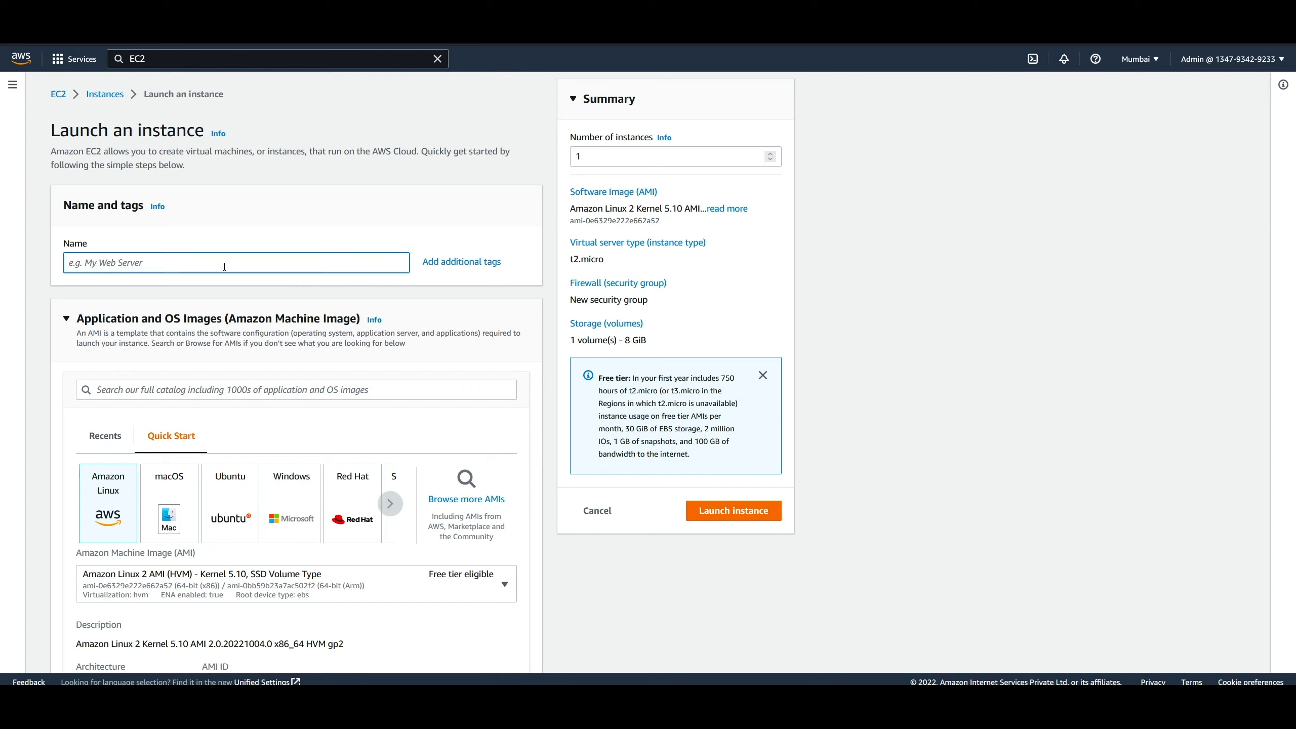
pyautogui.write('Amz')
pyautogui.write('azonL')
pyautogui.write('inu')
pyautogui.write('xDeo')
pyautogui.write('mo')
pyautogui.click(928, 367)
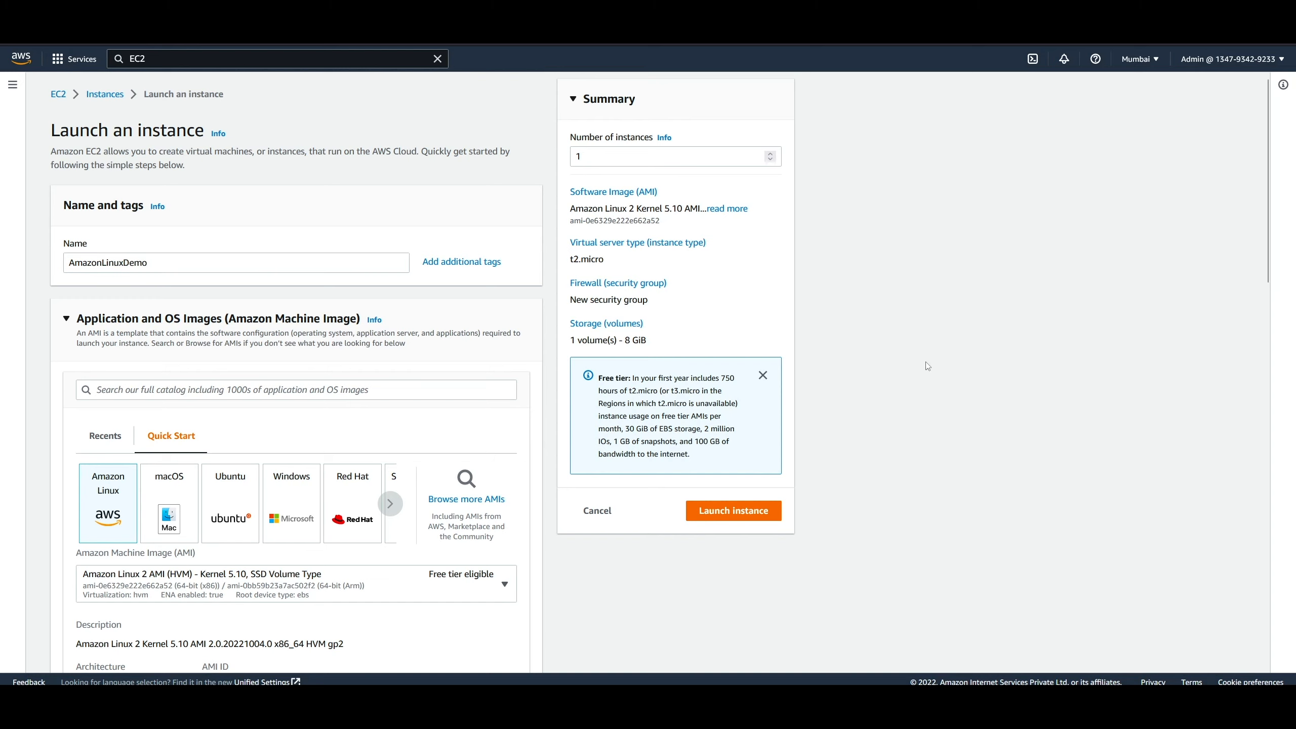
# Review the available Amazon Linux machine images, the architecture choices and the selected image's AMI ID
pyautogui.scroll(-4, 928, 366)
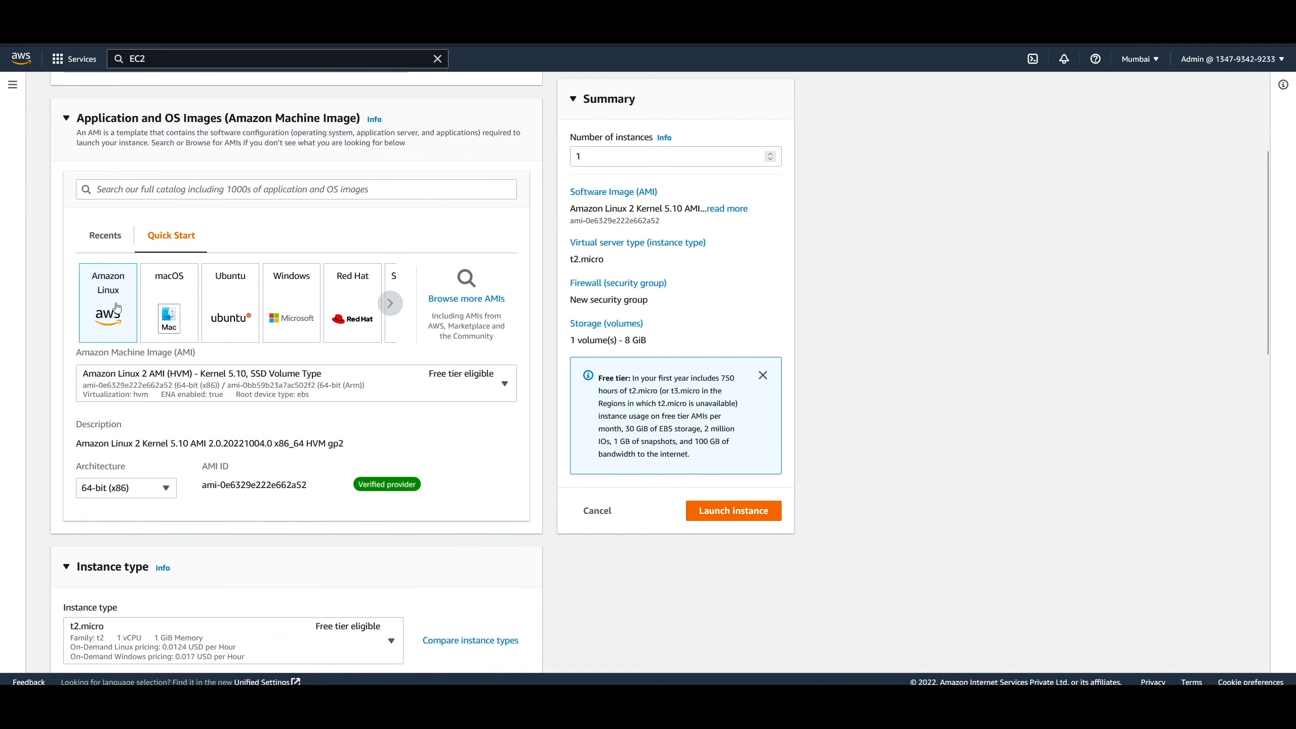
pyautogui.click(468, 393)
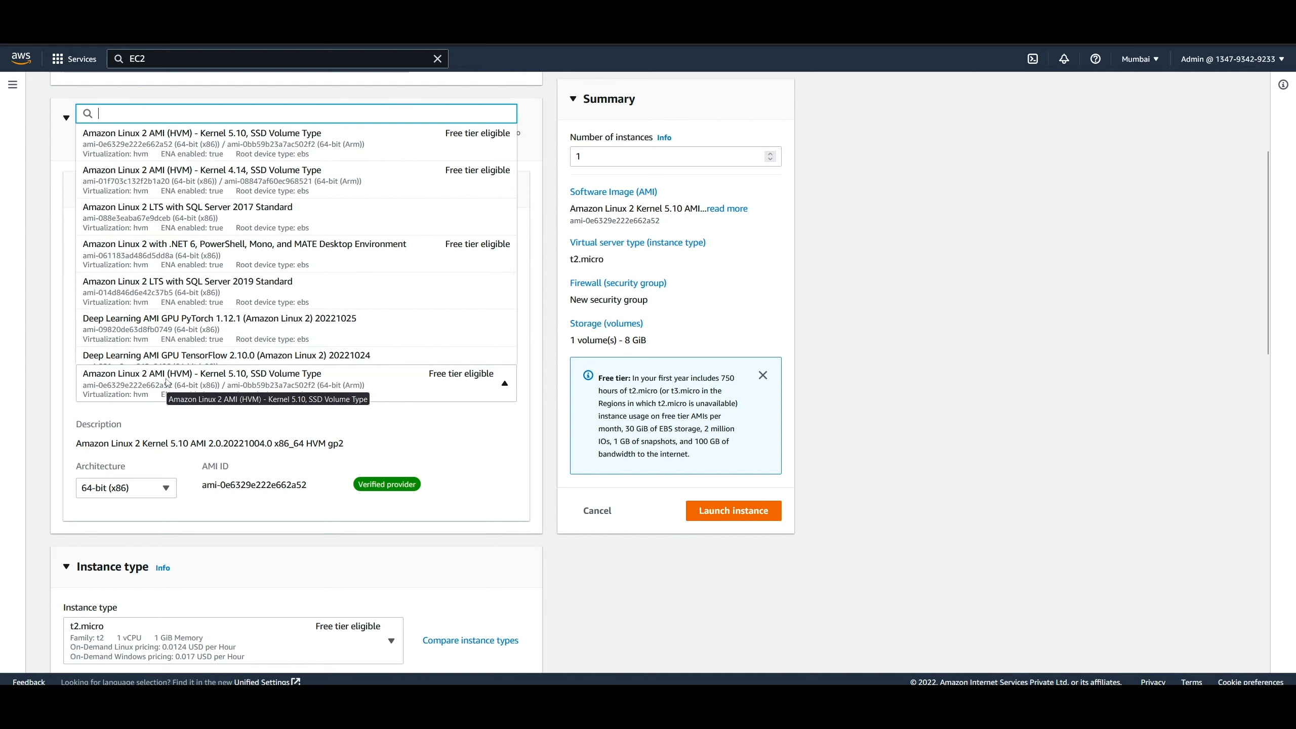
pyautogui.click(975, 423)
pyautogui.scroll(-4, 140, 299)
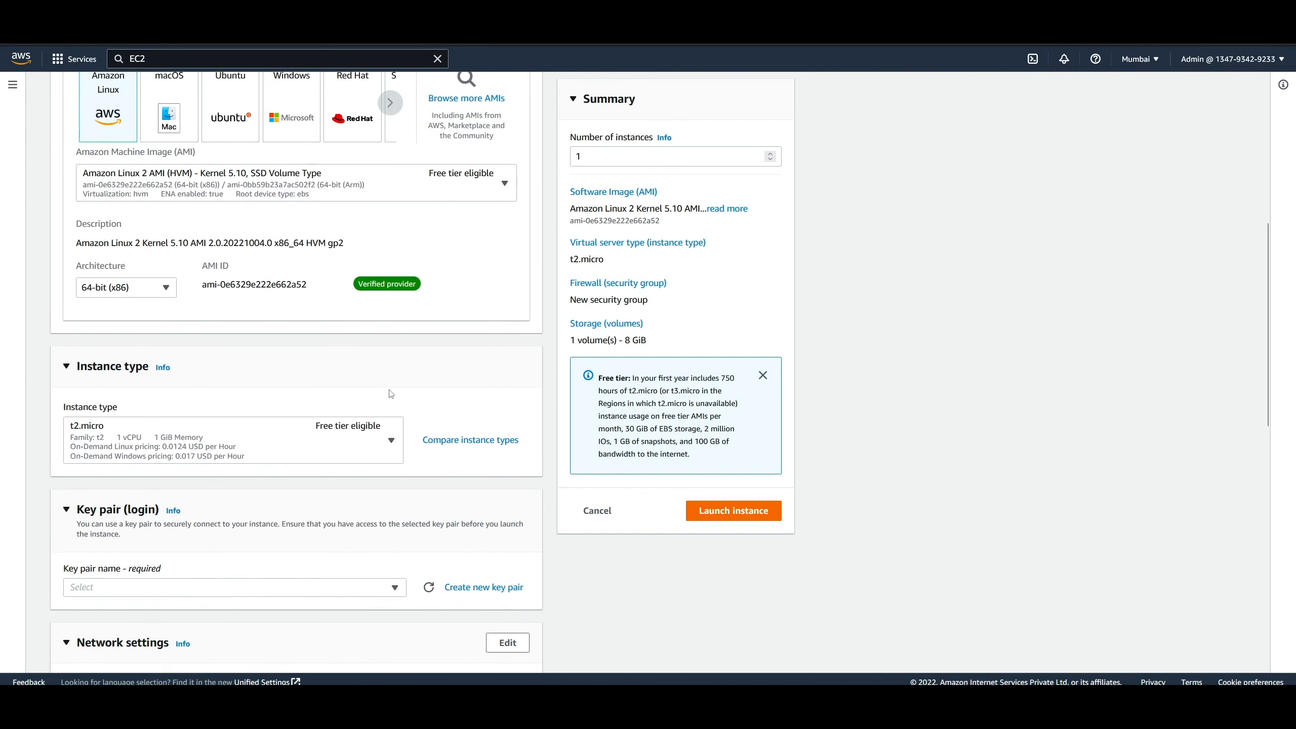
pyautogui.click(139, 295)
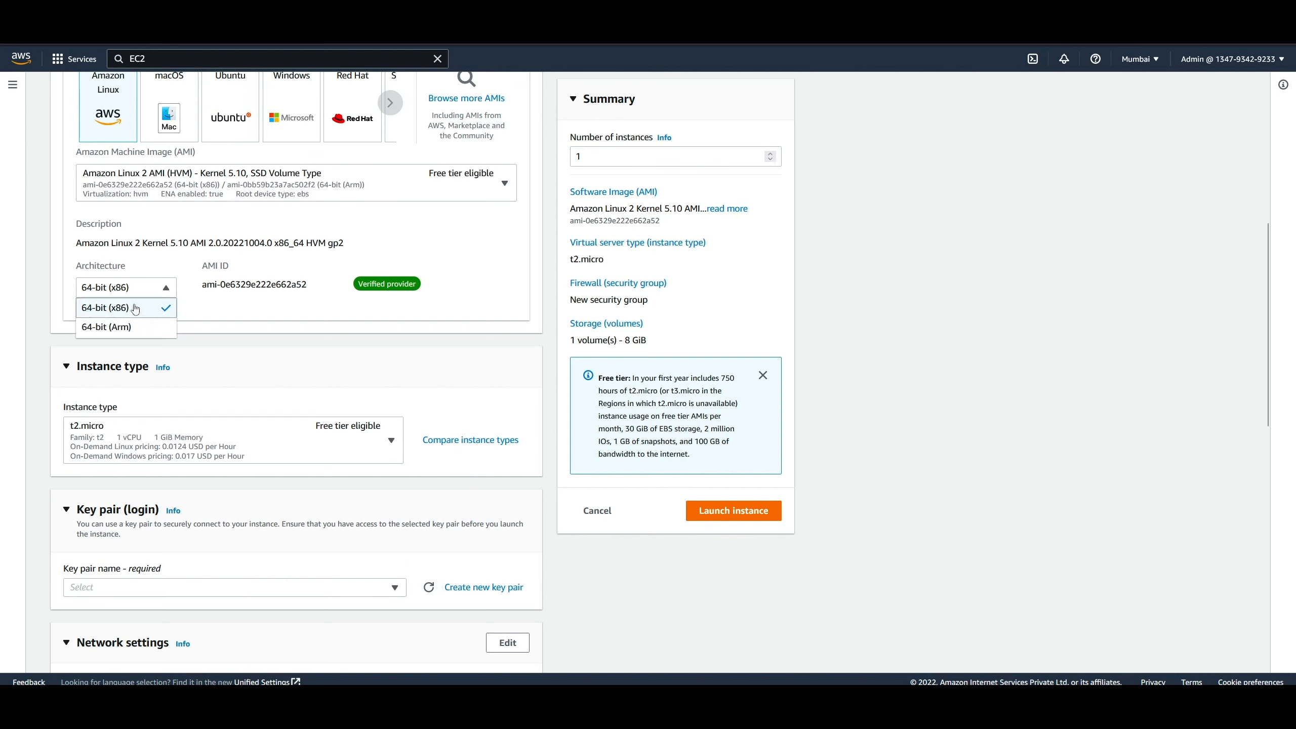
pyautogui.click(226, 312)
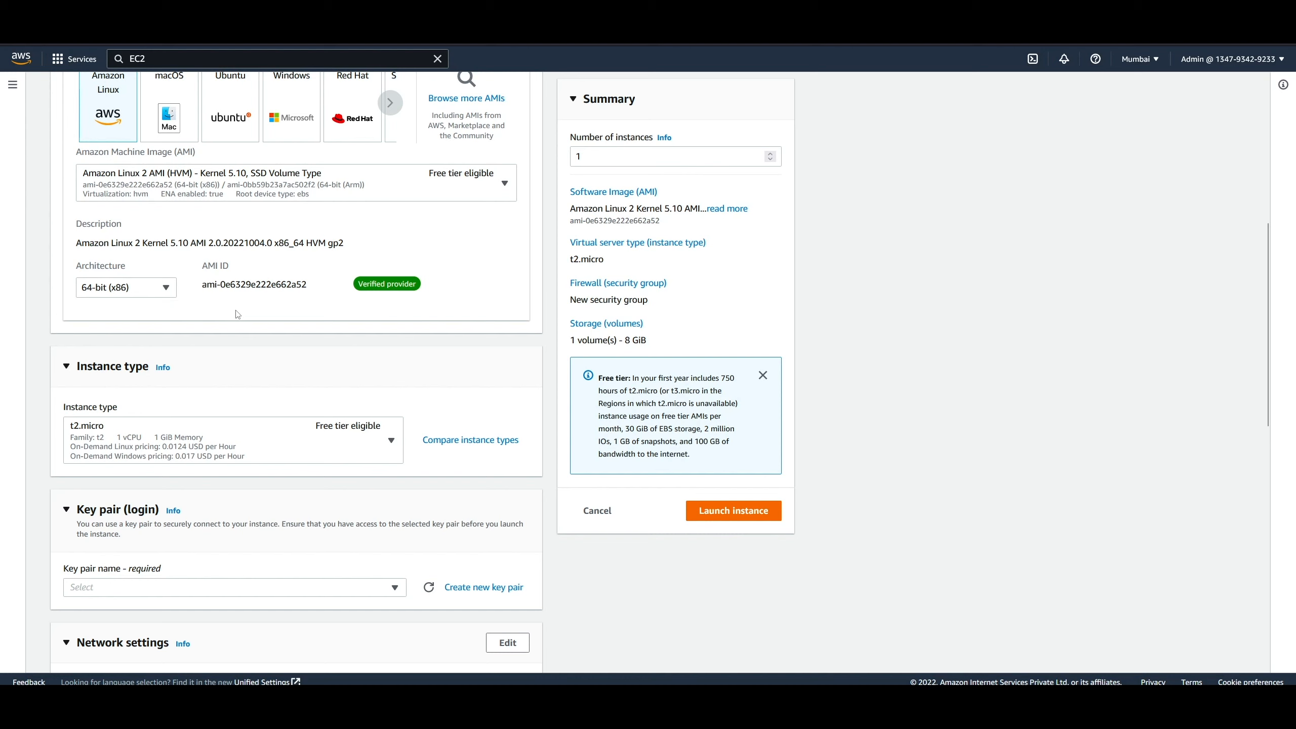
pyautogui.moveTo(202, 285); pyautogui.dragTo(322, 296)
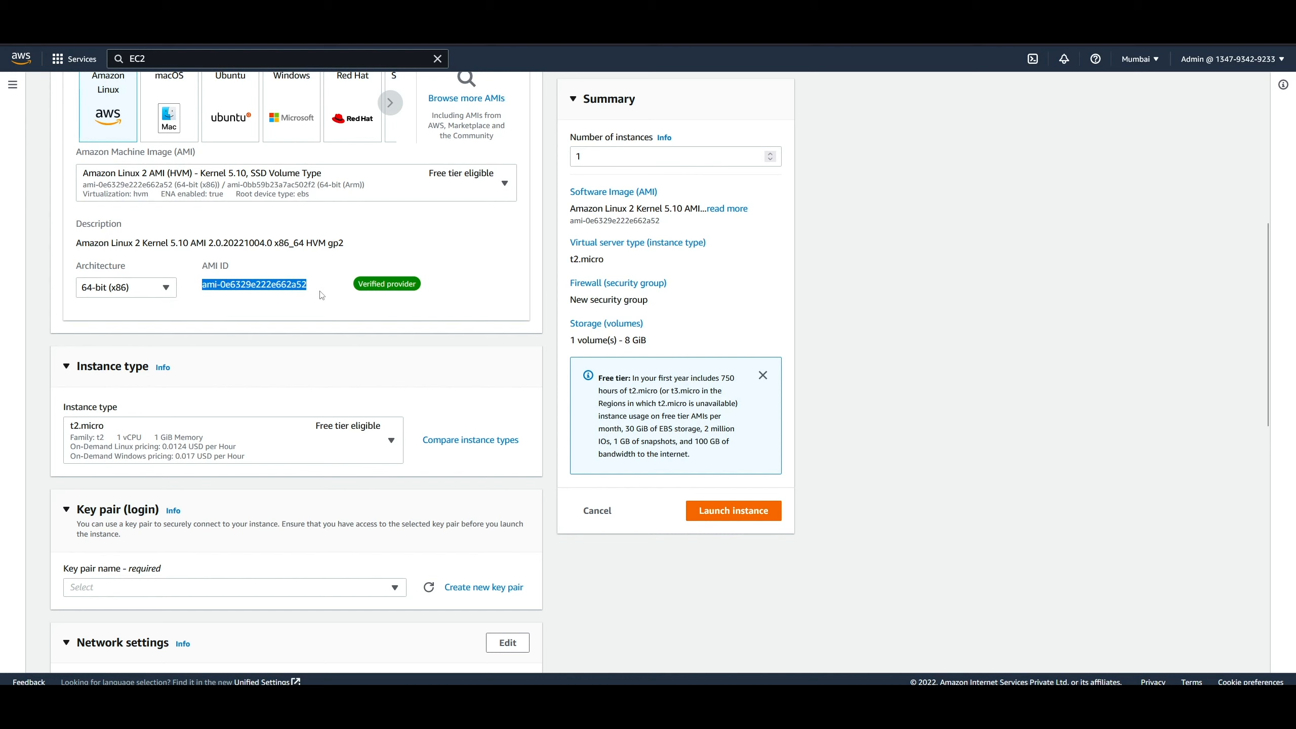
pyautogui.scroll(4, 322, 296)
pyautogui.click(1090, 378)
# Browse the available instance types, keeping t2.micro selected
pyautogui.scroll(-7, 936, 389)
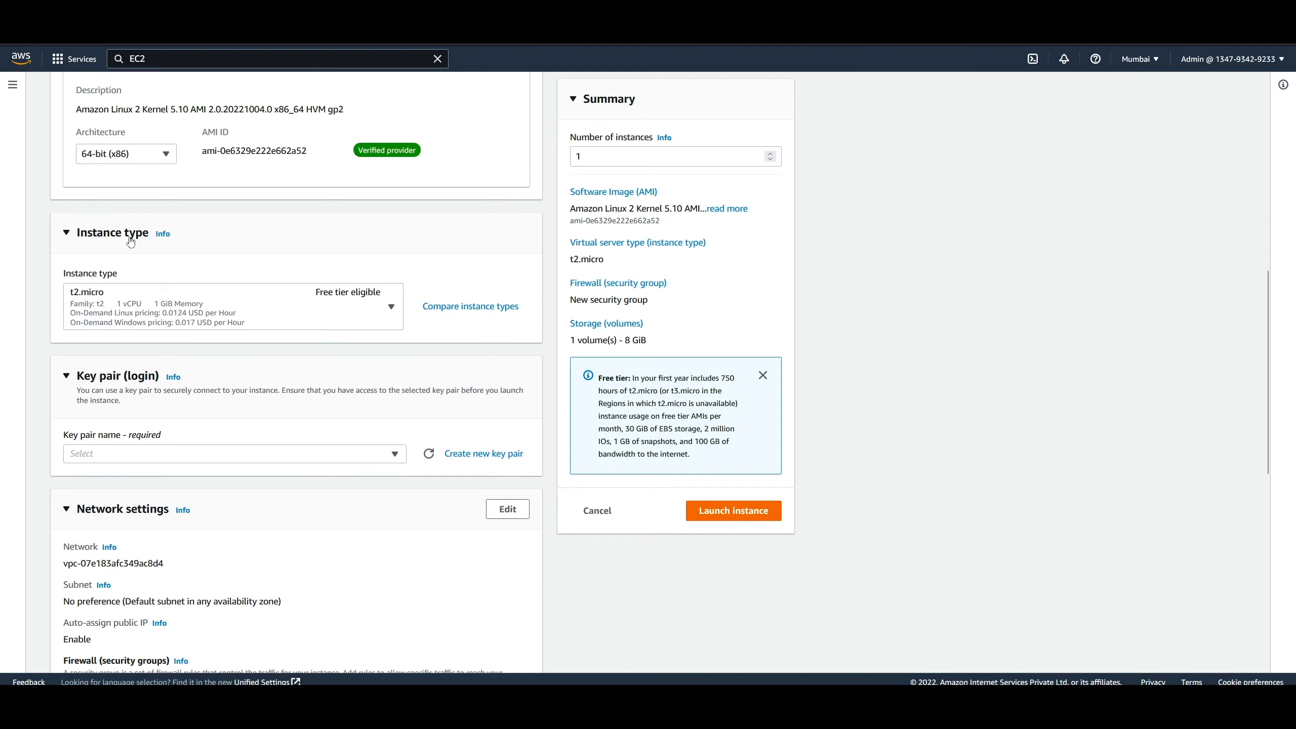
pyautogui.click(249, 315)
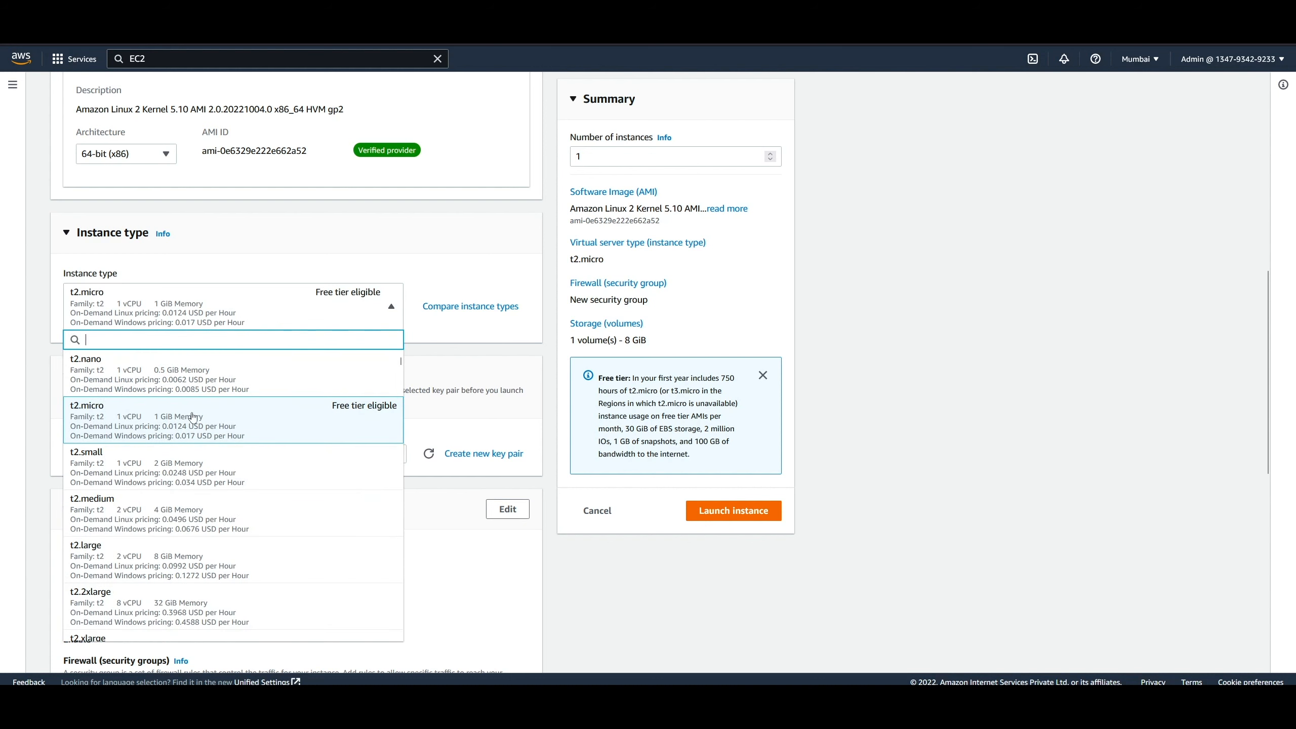
pyautogui.scroll(-2, 240, 416)
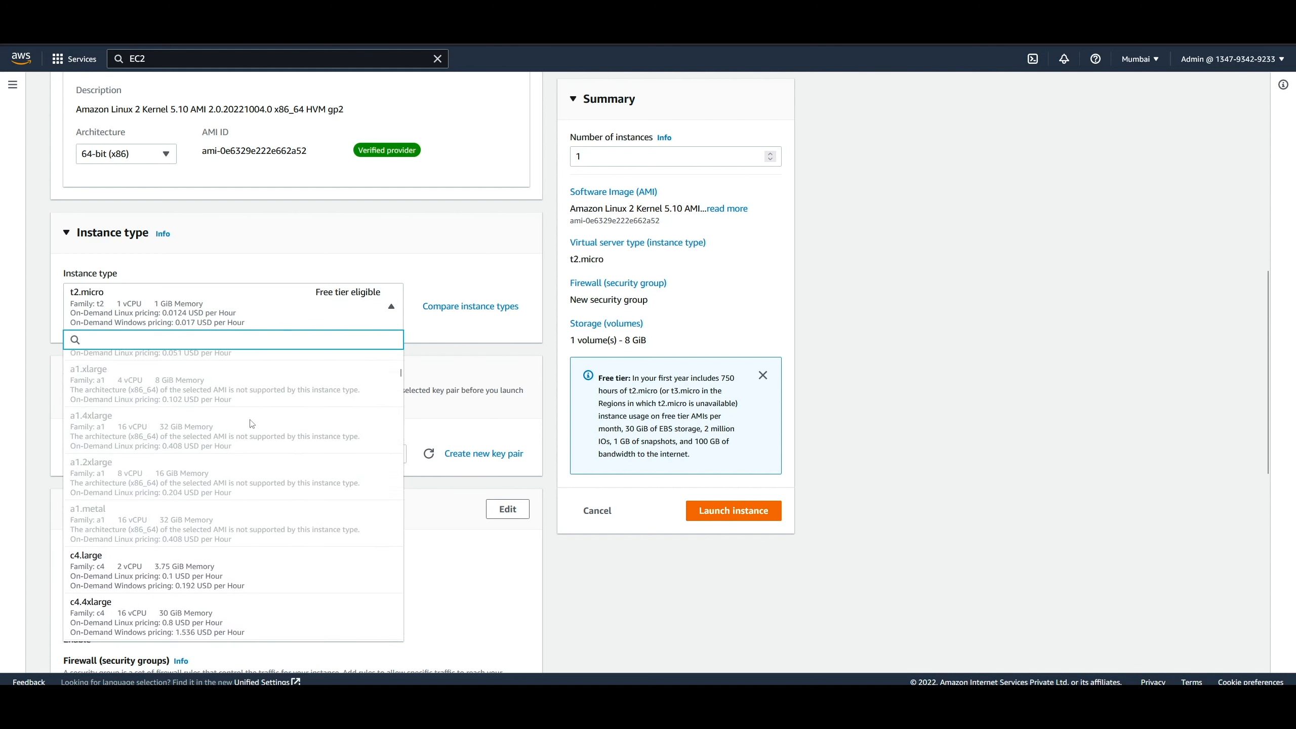
pyautogui.scroll(2, 264, 419)
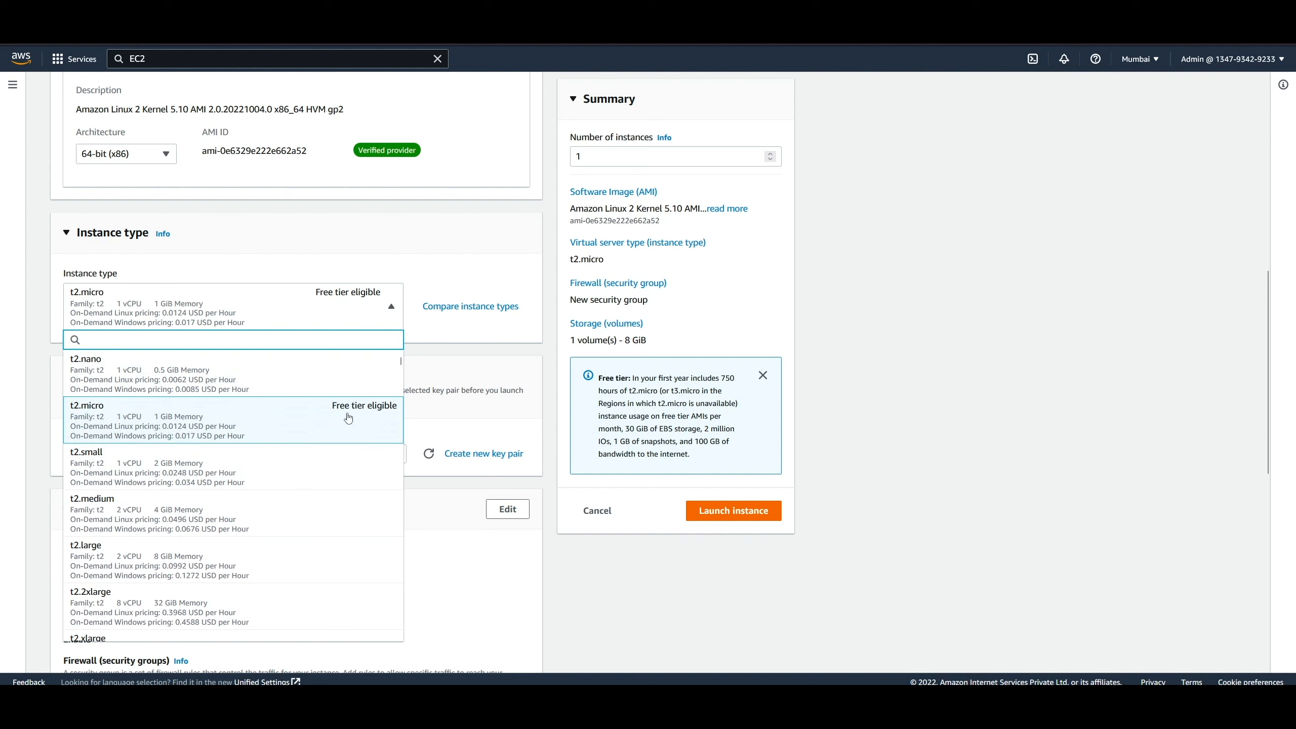
pyautogui.click(968, 373)
# Create a new RSA key pair named AmzLinuxKey in .pem format for the instance login
pyautogui.scroll(-3, 967, 371)
pyautogui.click(275, 255)
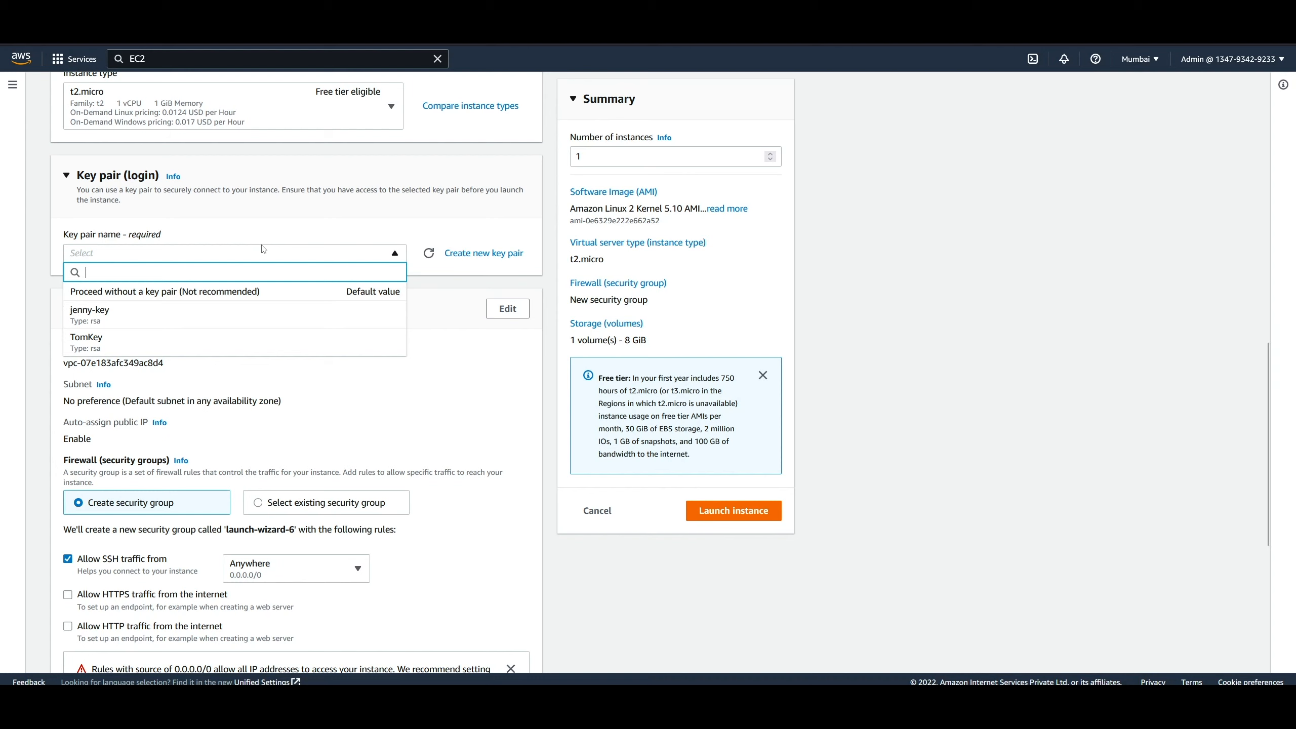
pyautogui.click(481, 253)
pyautogui.click(558, 332)
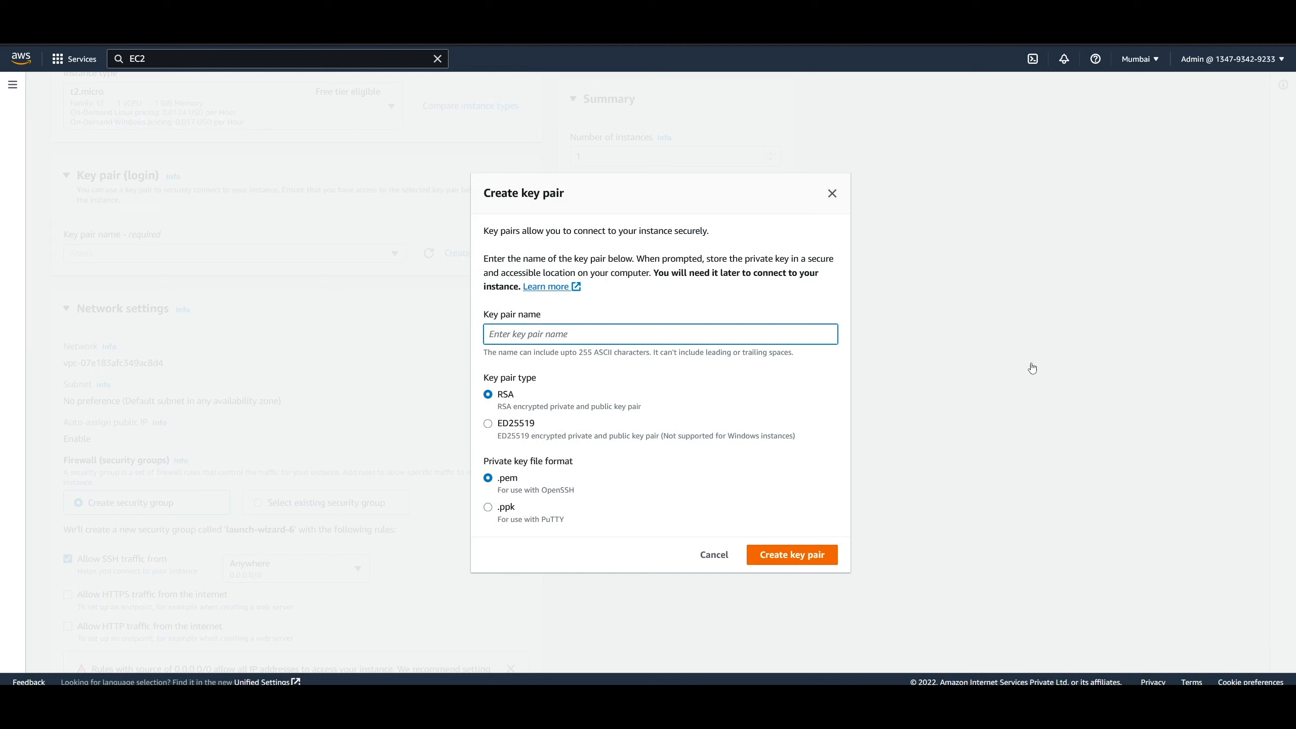
pyautogui.write('AmzLinuxKey')
pyautogui.click(791, 556)
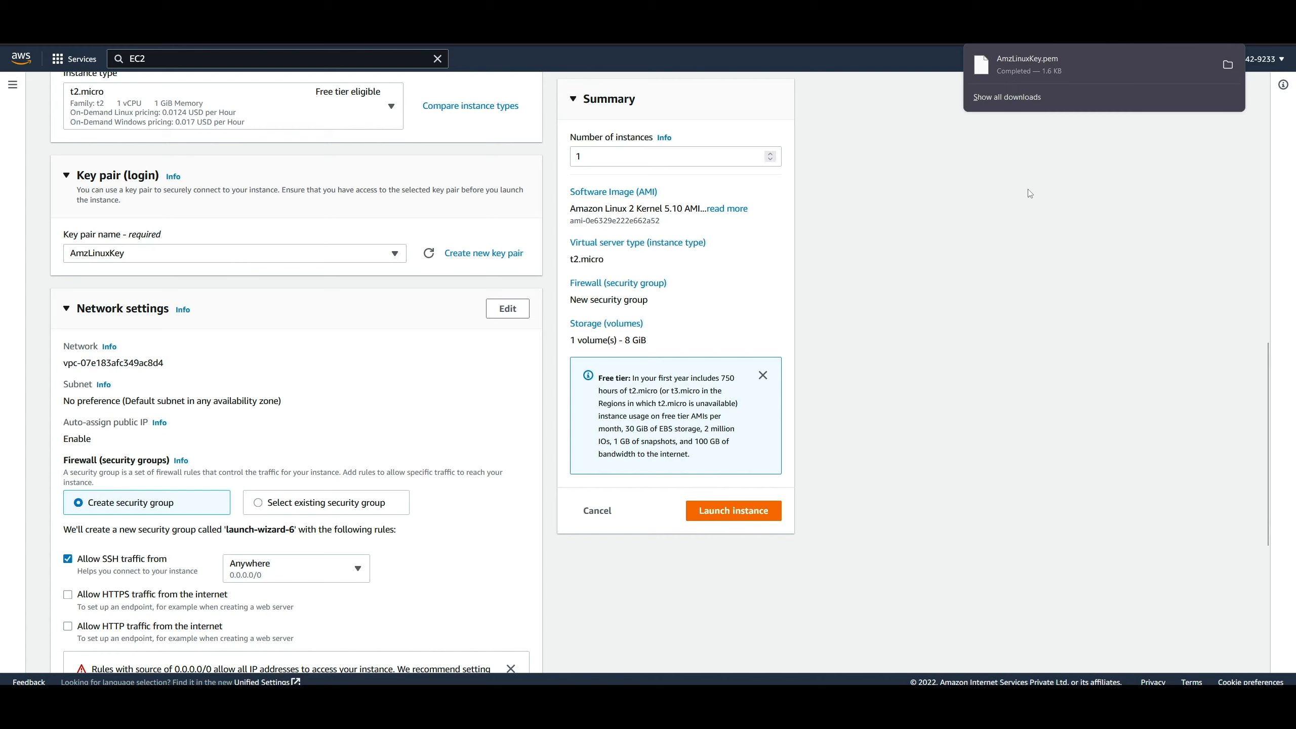
pyautogui.click(999, 261)
# Examine the network settings for the VPC, subnet and auto-assigned public IP
pyautogui.scroll(-4, 135, 220)
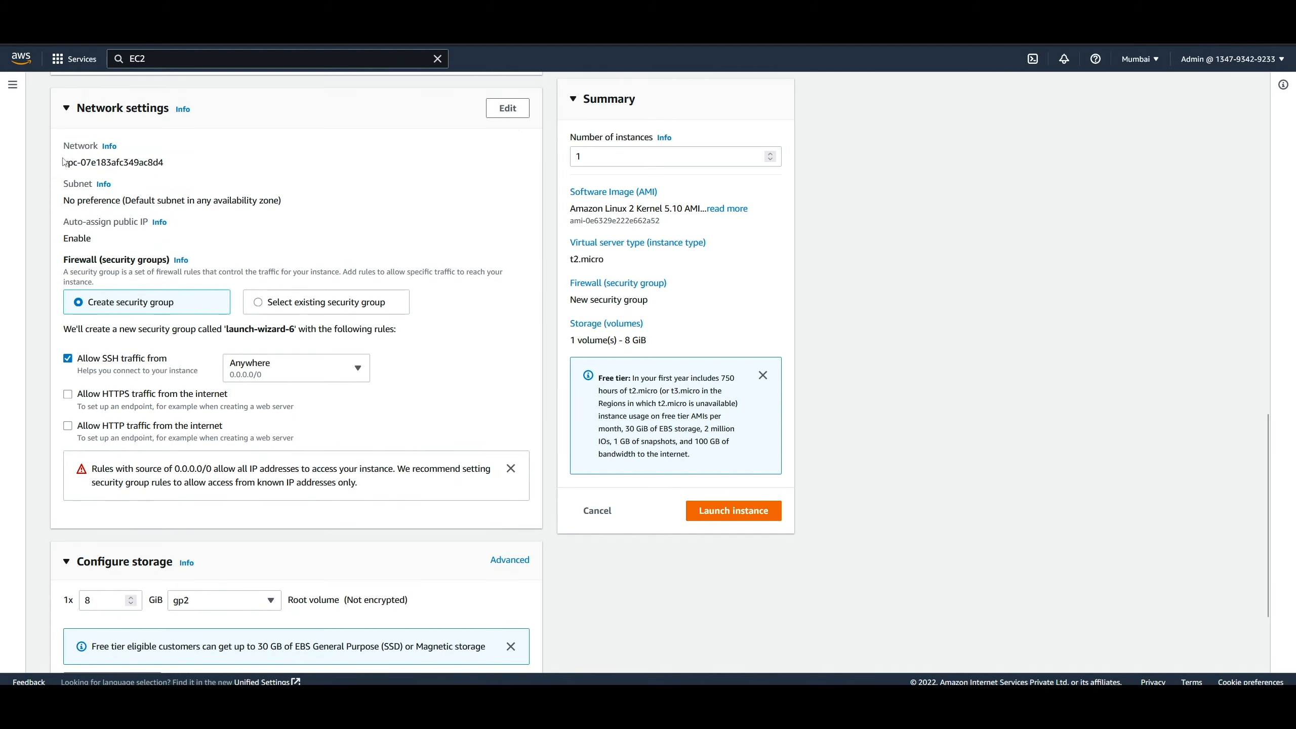
pyautogui.moveTo(64, 162); pyautogui.dragTo(171, 163)
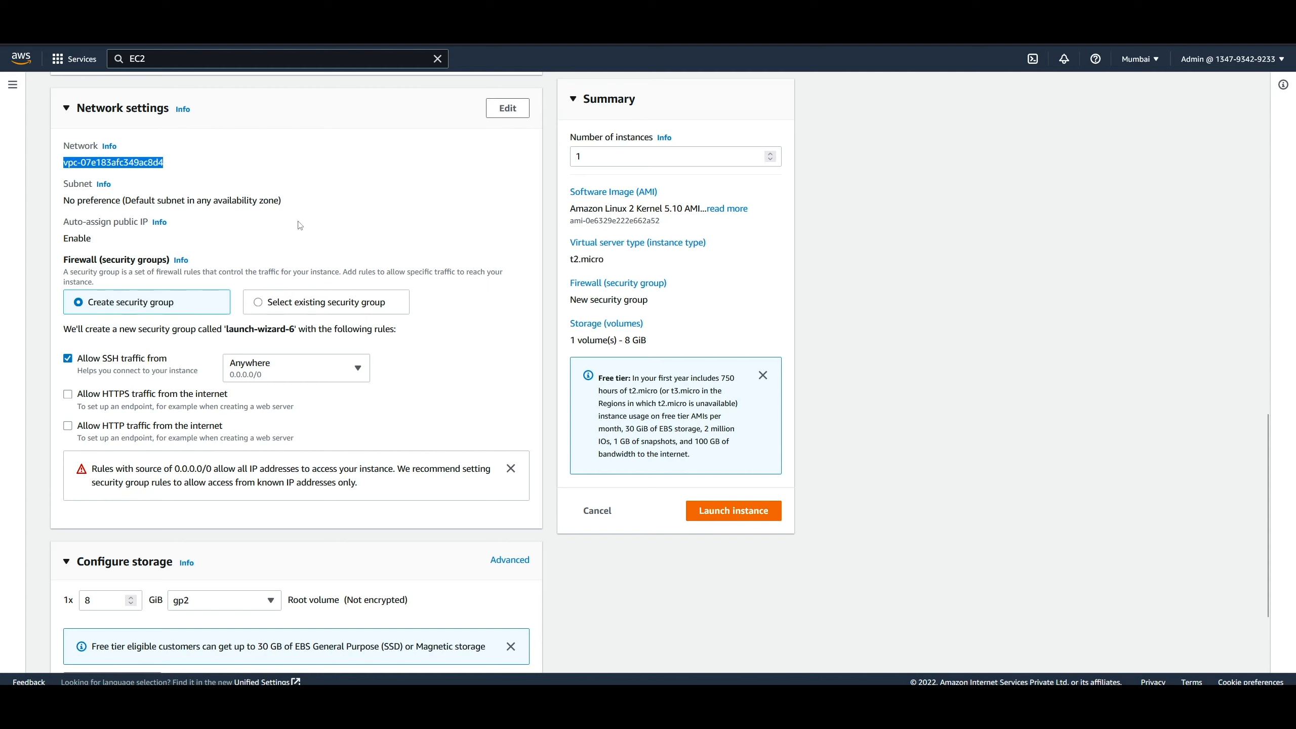
pyautogui.moveTo(284, 207); pyautogui.dragTo(76, 217)
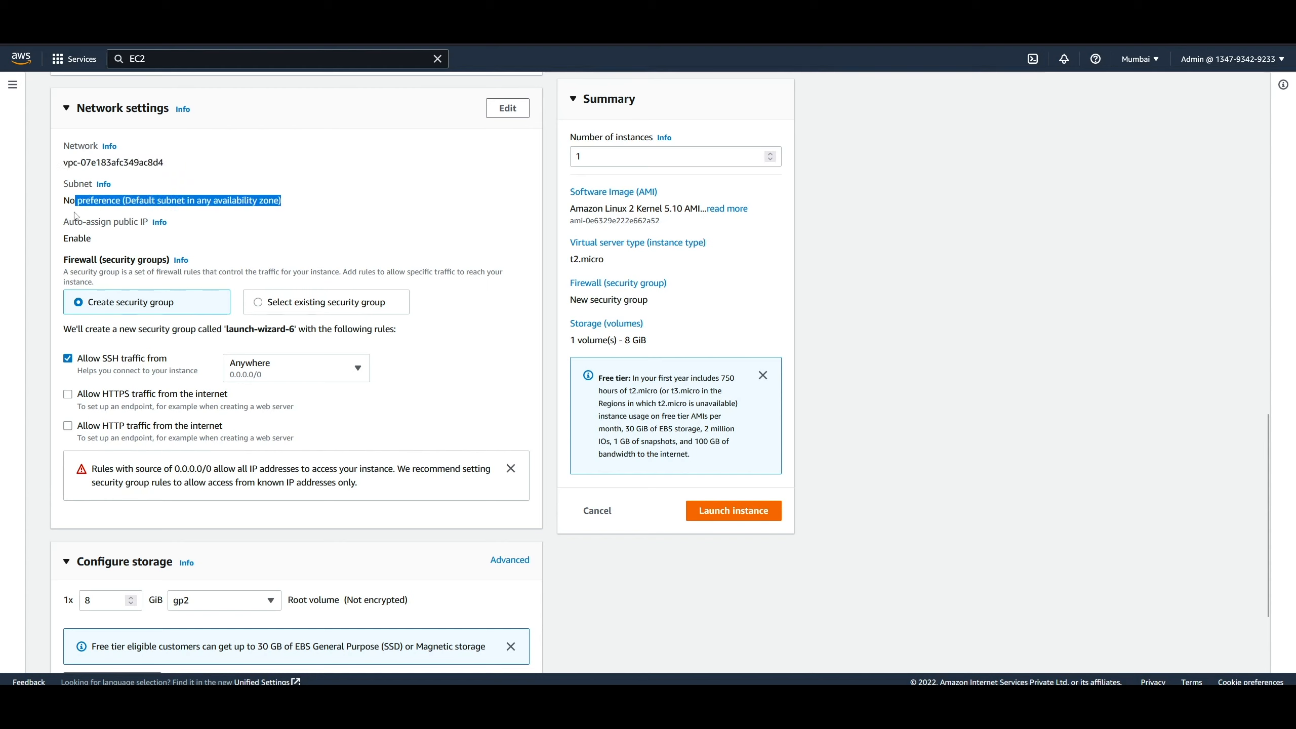
pyautogui.click(76, 216)
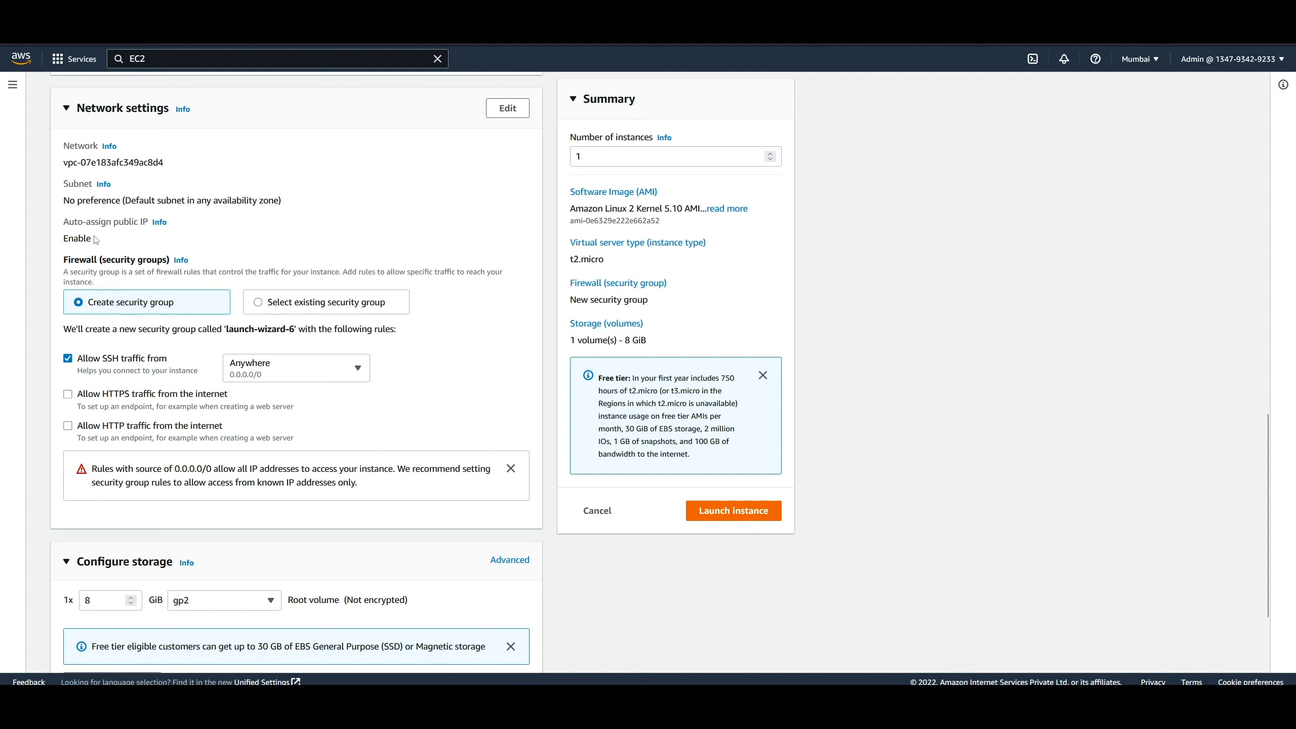
pyautogui.doubleClick(76, 239)
pyautogui.click(893, 451)
# Review the root volume's storage settings and available volume types, keeping gp2 selected
pyautogui.scroll(-3, 893, 452)
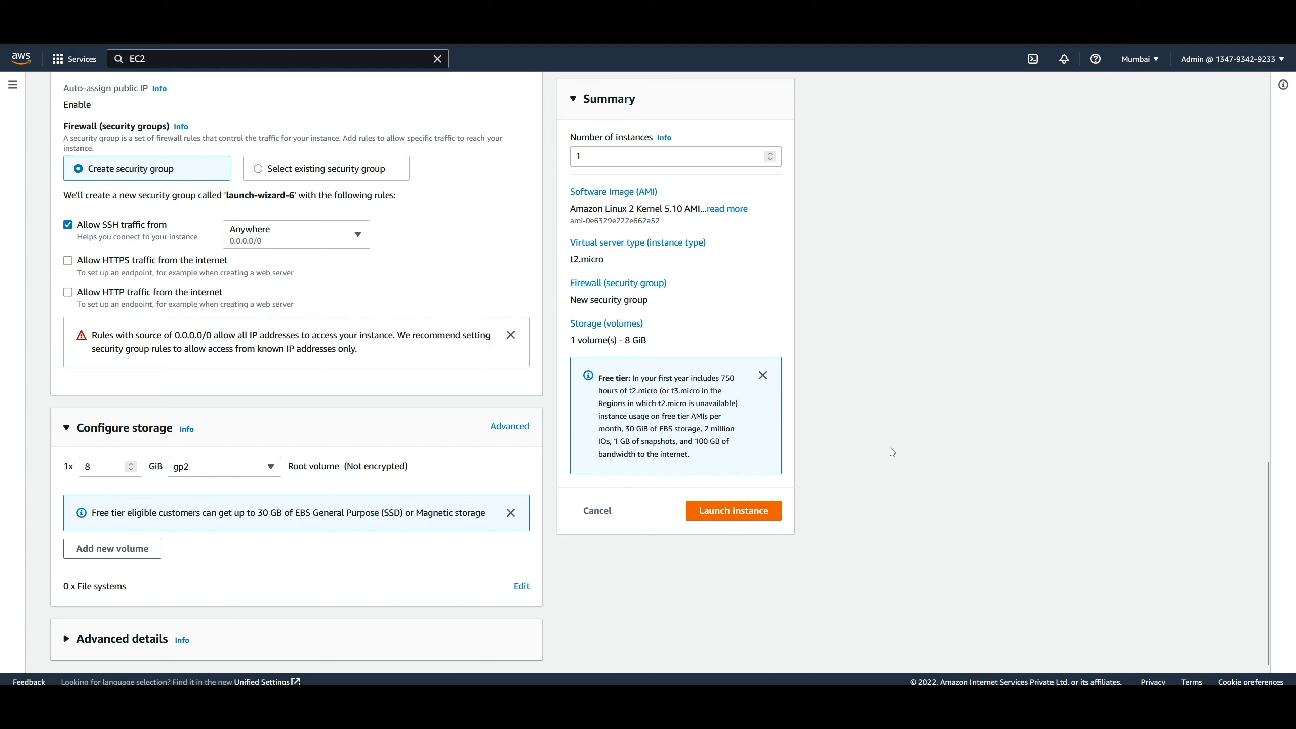
pyautogui.scroll(-1, 697, 431)
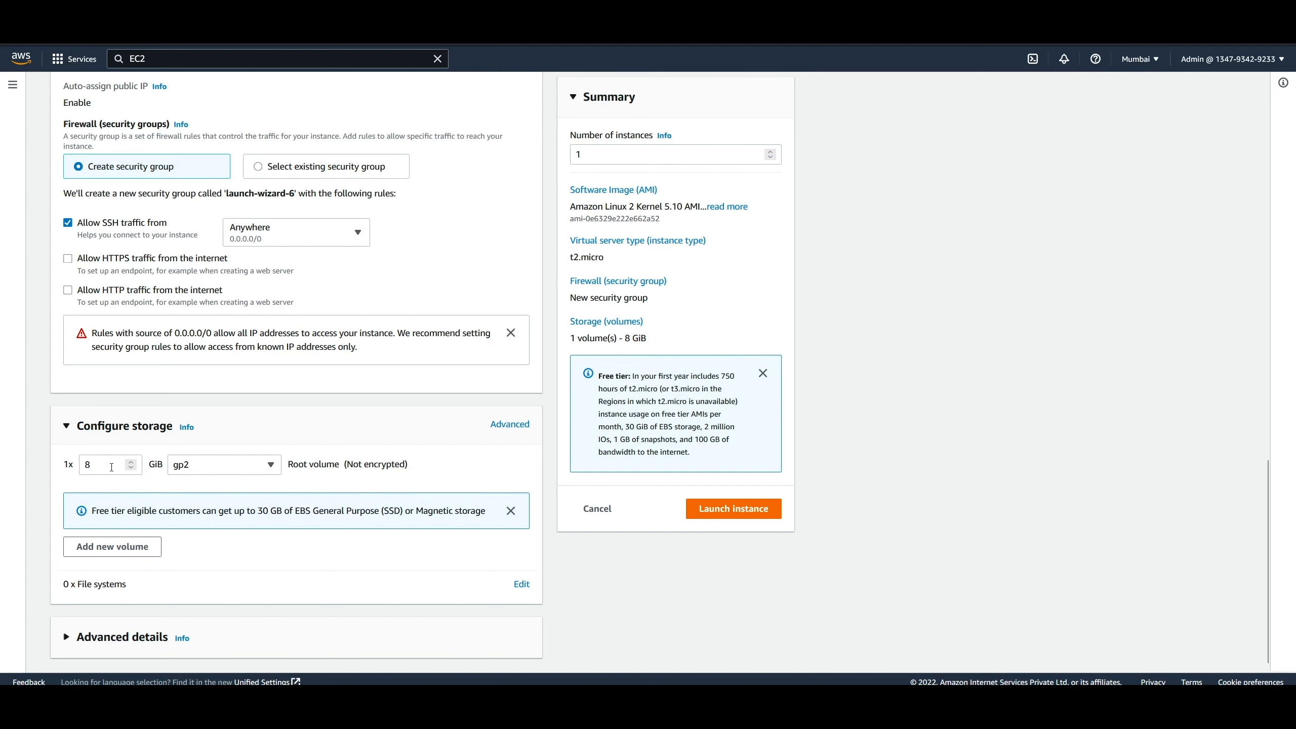
pyautogui.click(217, 470)
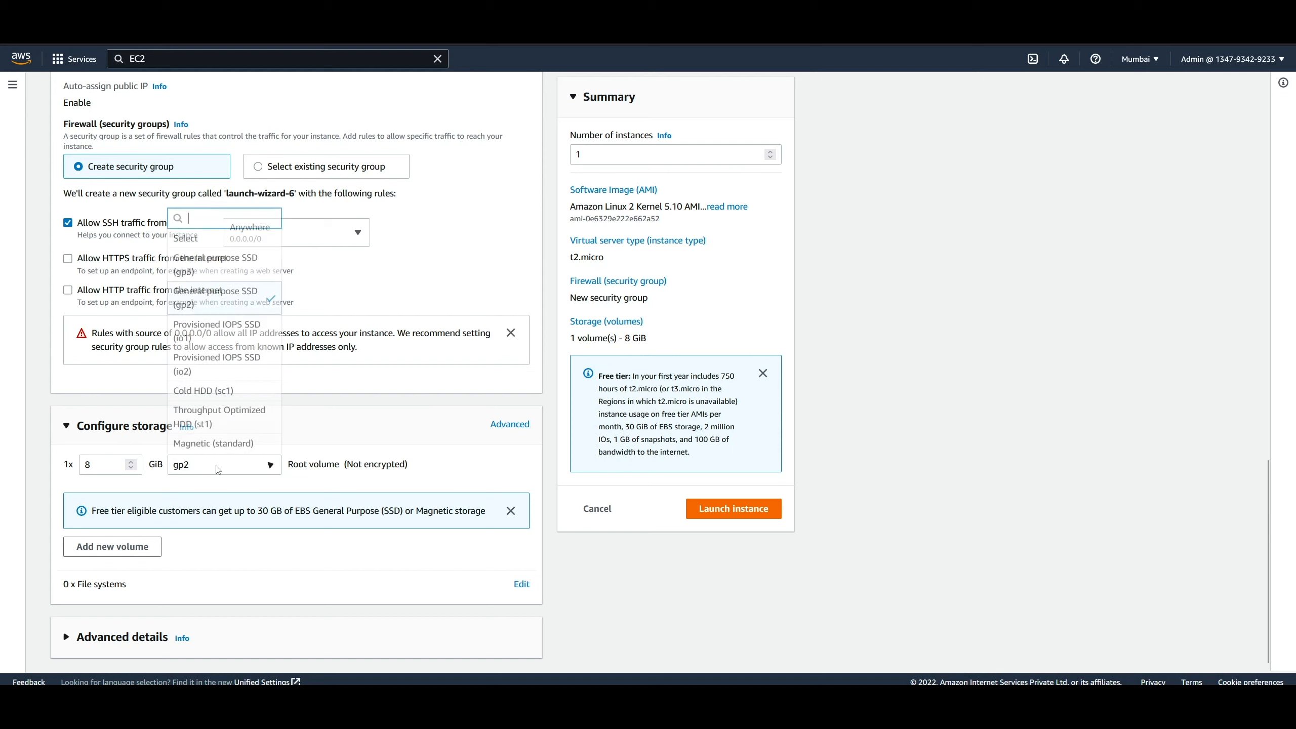
pyautogui.click(961, 466)
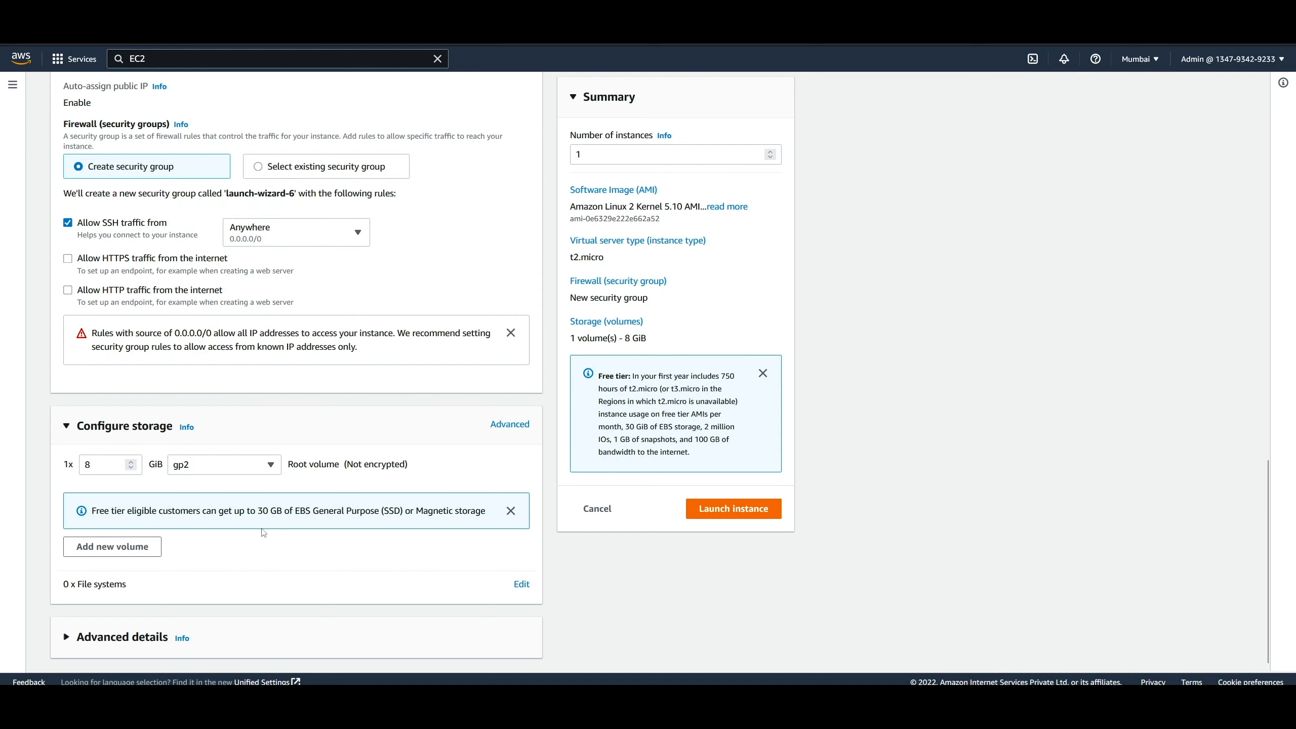
# Expand the instance's advanced details and look through the optional settings
pyautogui.click(235, 638)
pyautogui.scroll(-8, 964, 524)
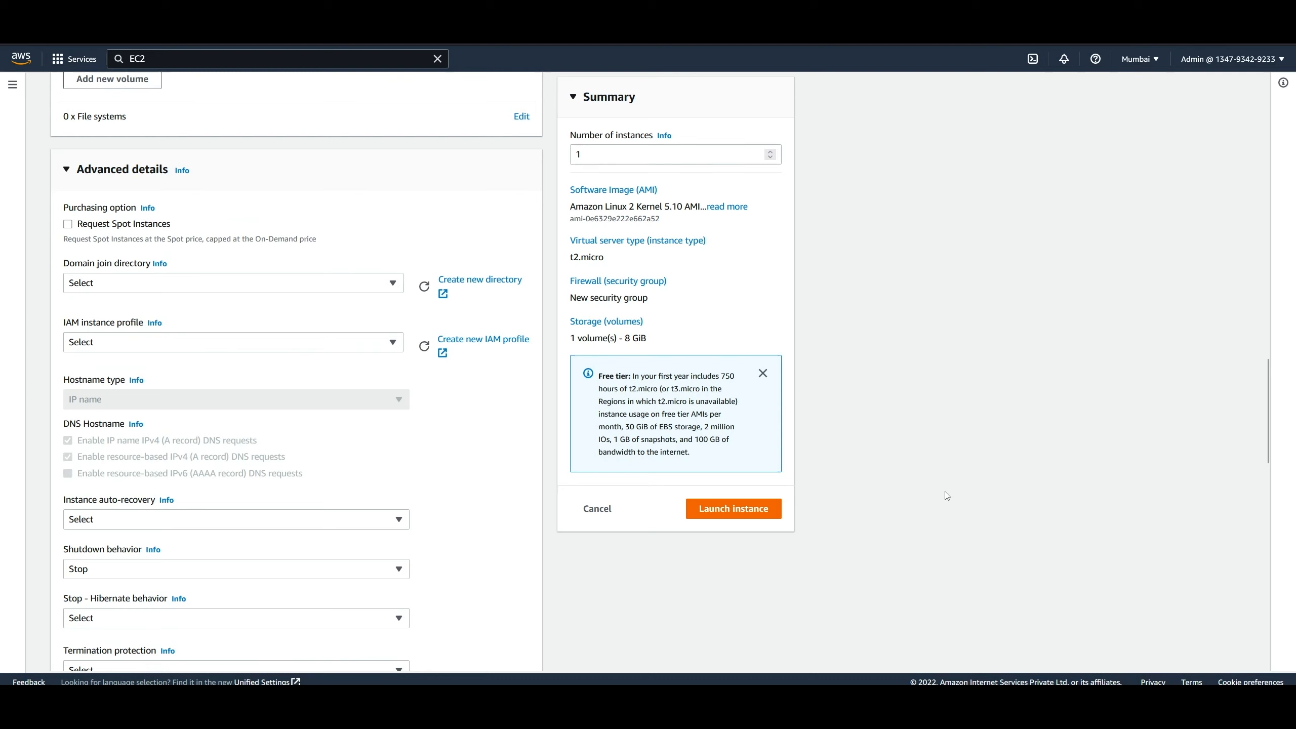
pyautogui.scroll(-4, 947, 498)
pyautogui.scroll(-9, 946, 500)
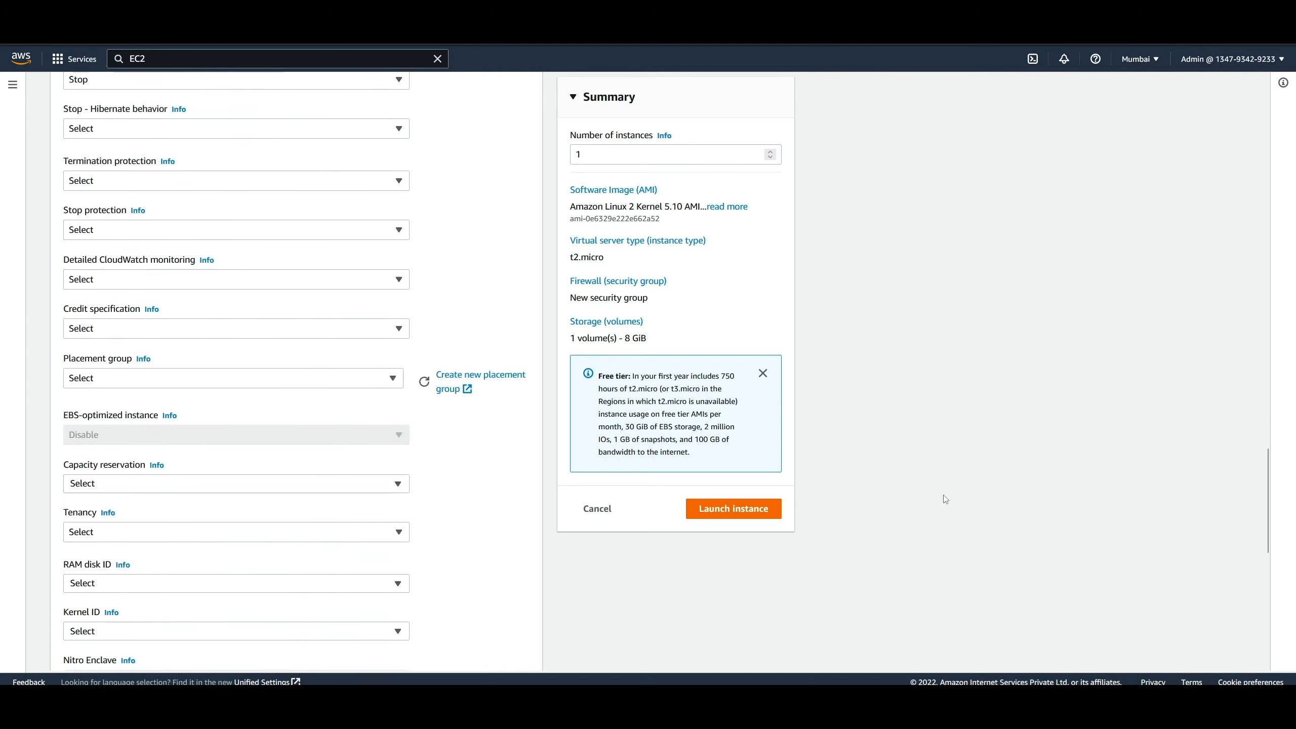
pyautogui.scroll(15, 946, 502)
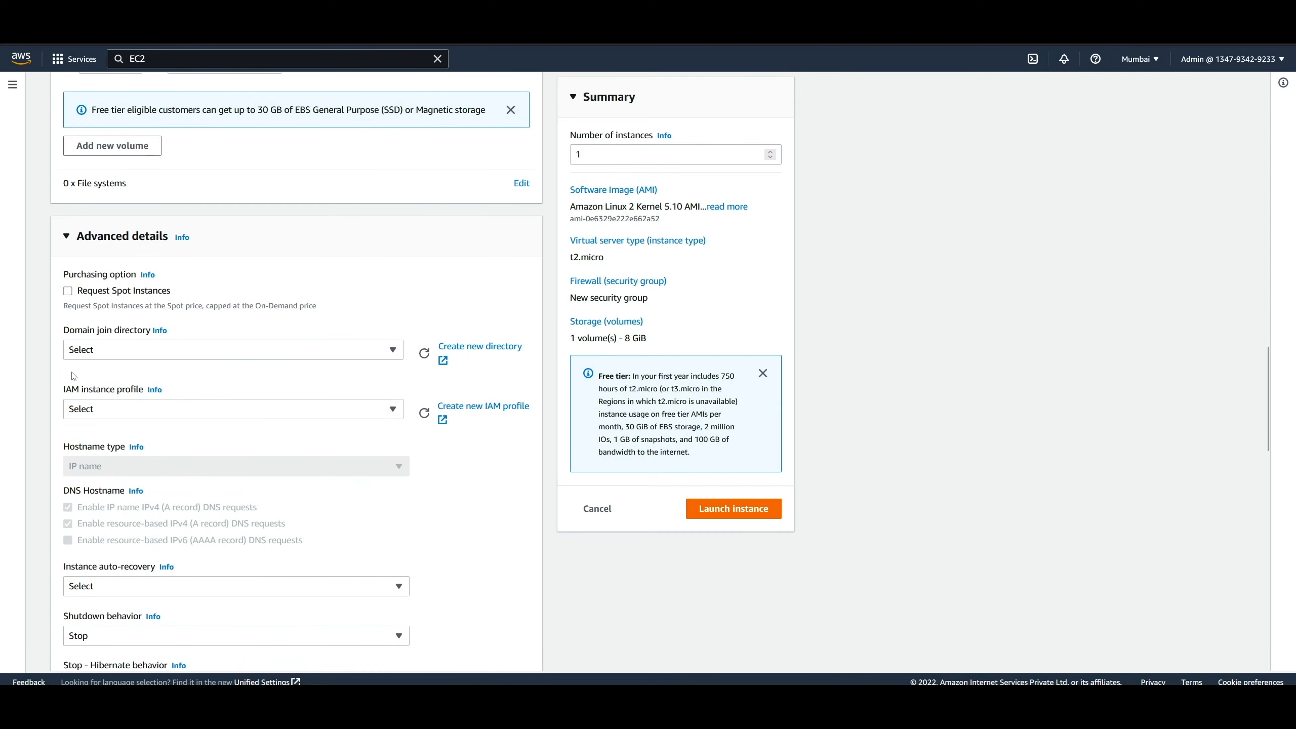
# Review the Spot Instances purchasing option and the IAM instance profile choices in the advanced details
pyautogui.moveTo(87, 292); pyautogui.dragTo(152, 292)
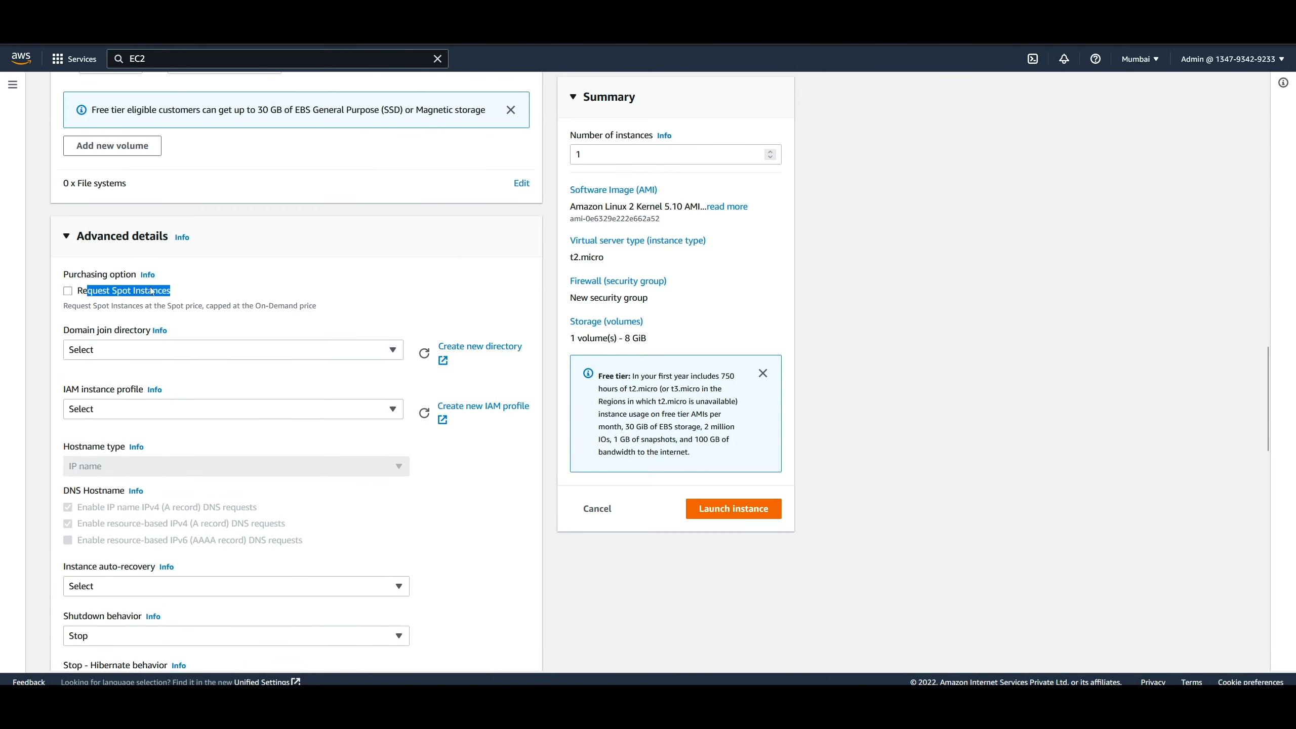
pyautogui.click(964, 418)
pyautogui.scroll(-4, 965, 418)
pyautogui.click(233, 209)
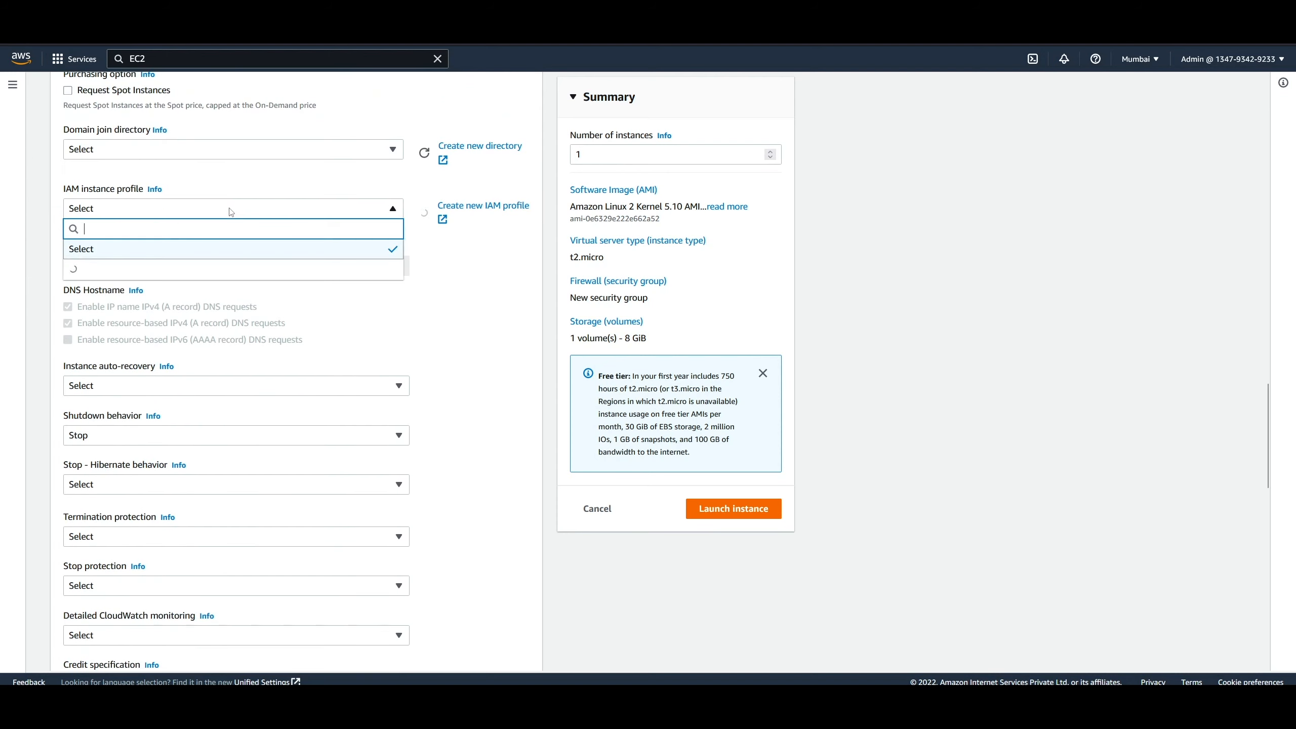
pyautogui.click(951, 316)
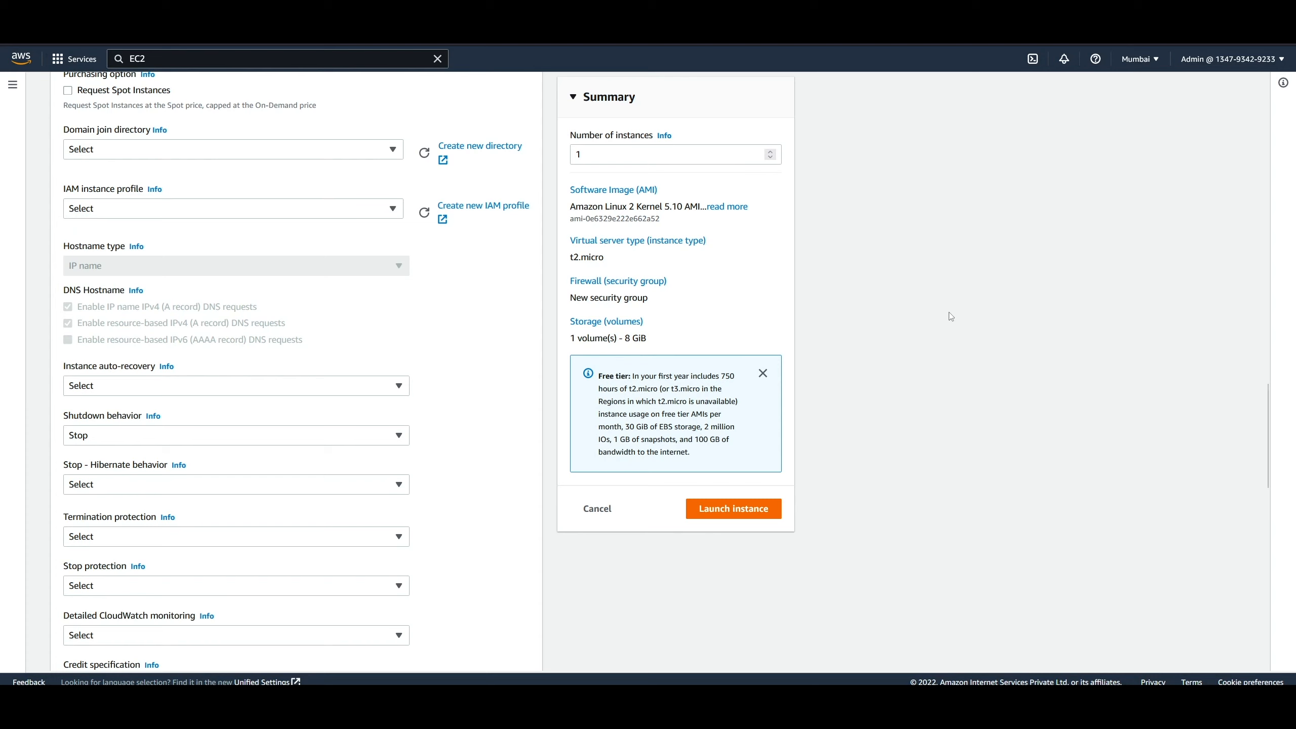
# Examine the instance auto-recovery and shutdown behavior choices and the remaining advanced options down to the user data
pyautogui.scroll(-5, 950, 314)
pyautogui.scroll(1, 946, 350)
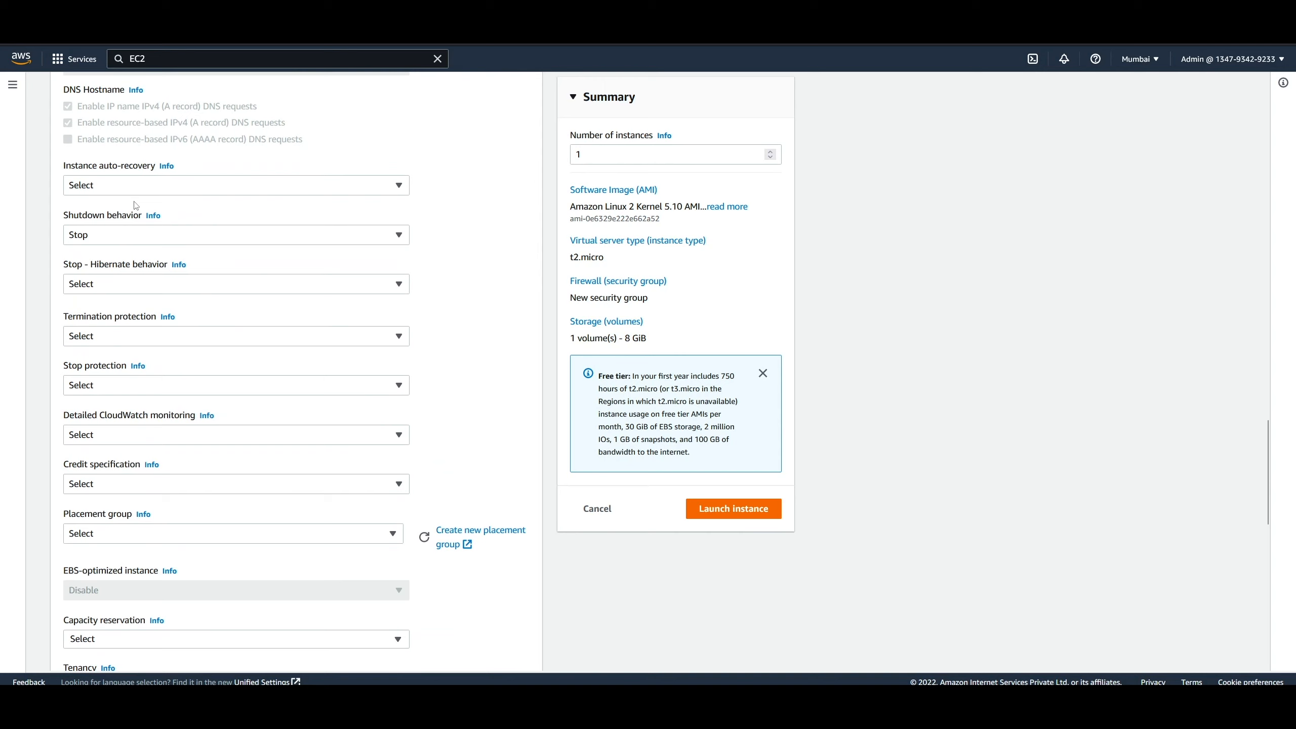
pyautogui.click(171, 185)
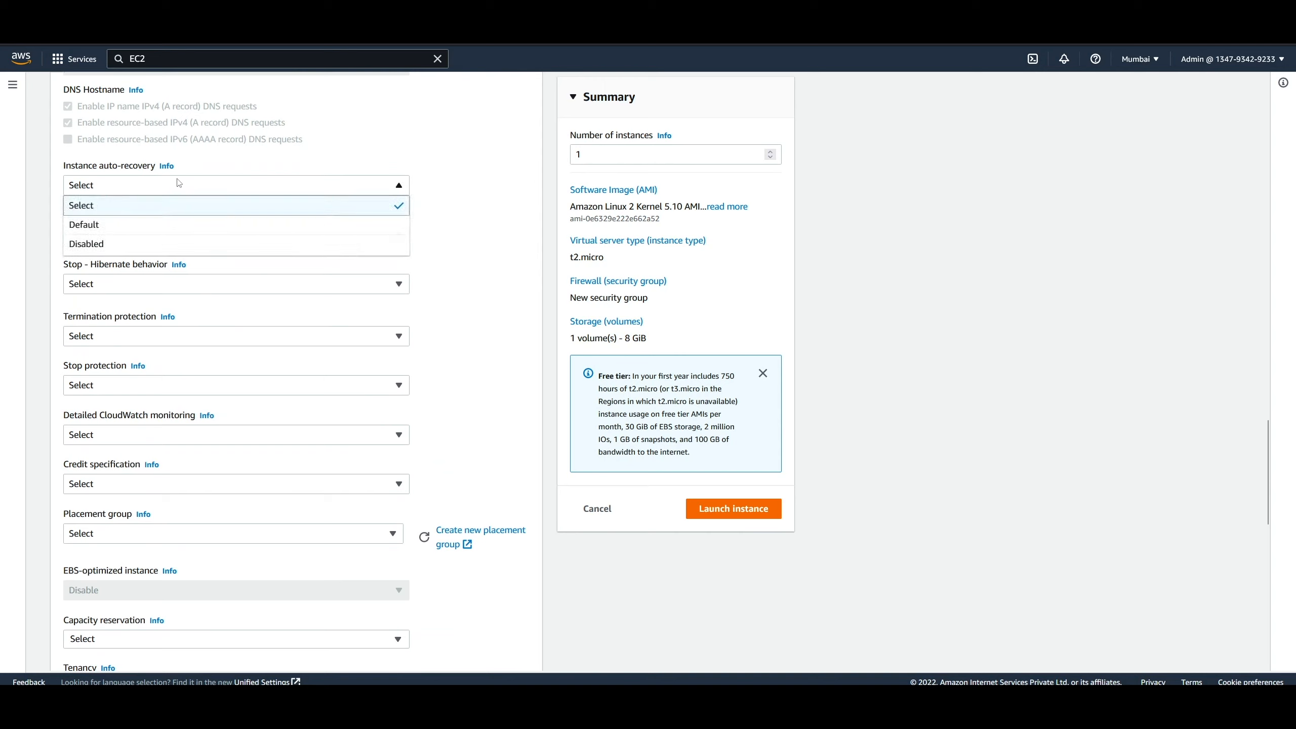
pyautogui.click(433, 180)
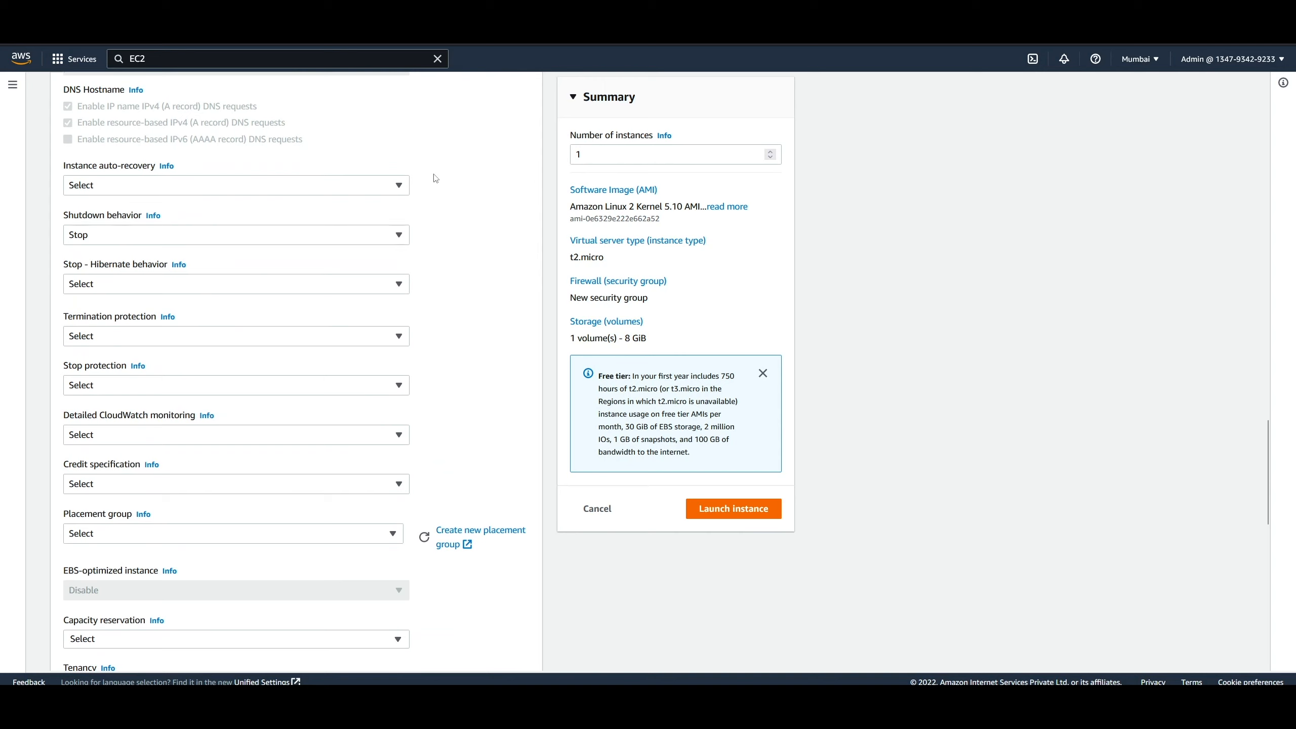
pyautogui.click(113, 237)
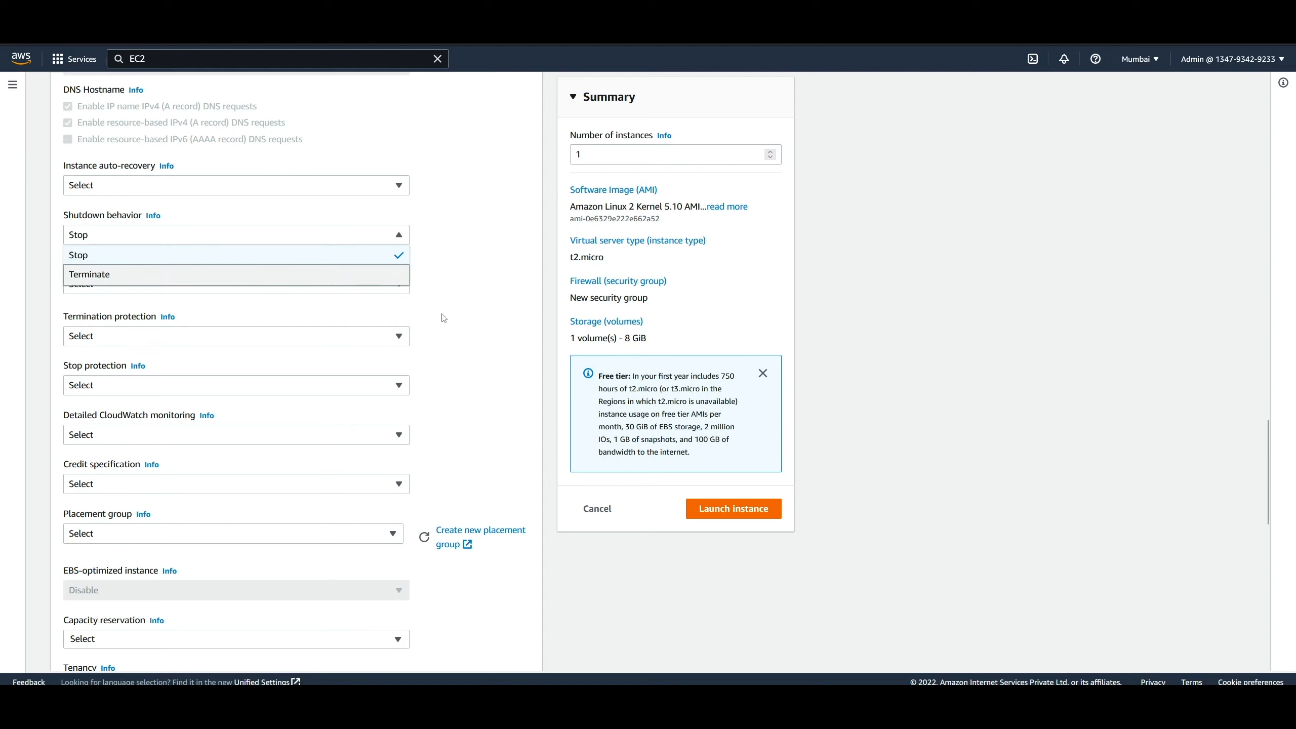
pyautogui.click(505, 323)
pyautogui.scroll(-10, 503, 327)
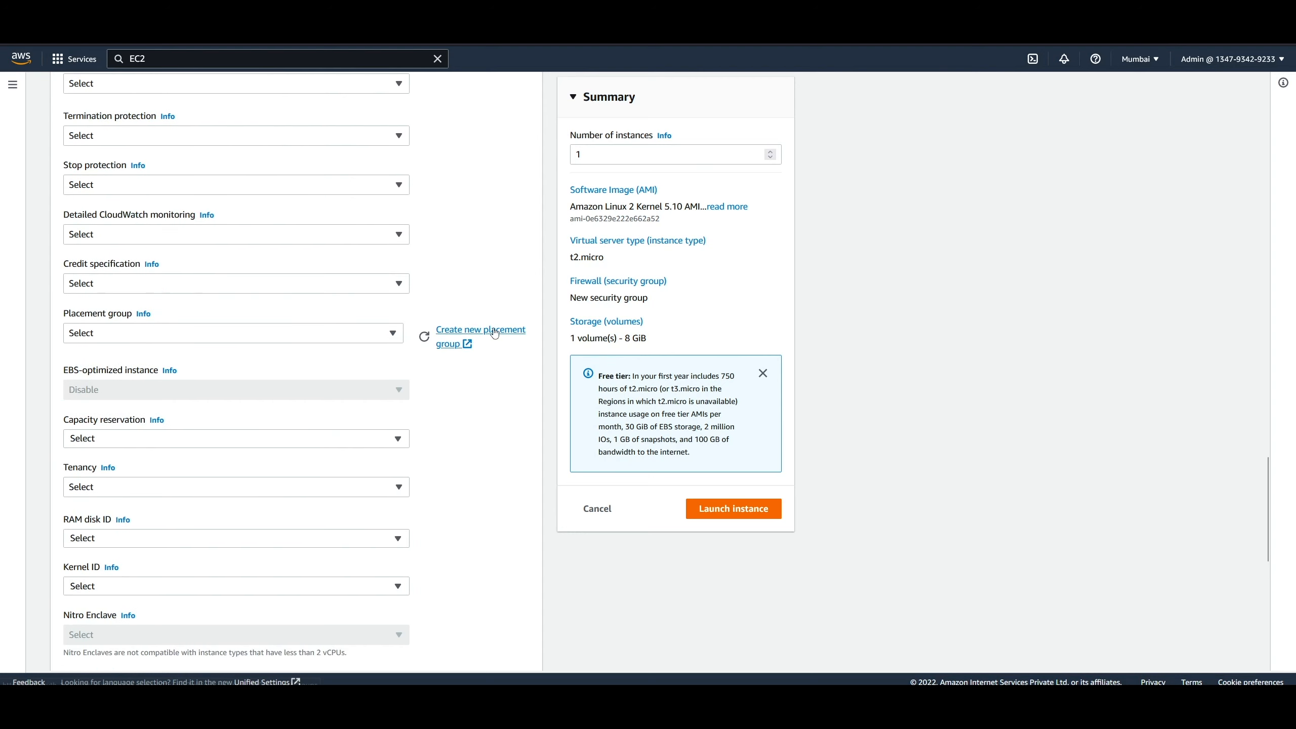
pyautogui.scroll(-3, 508, 356)
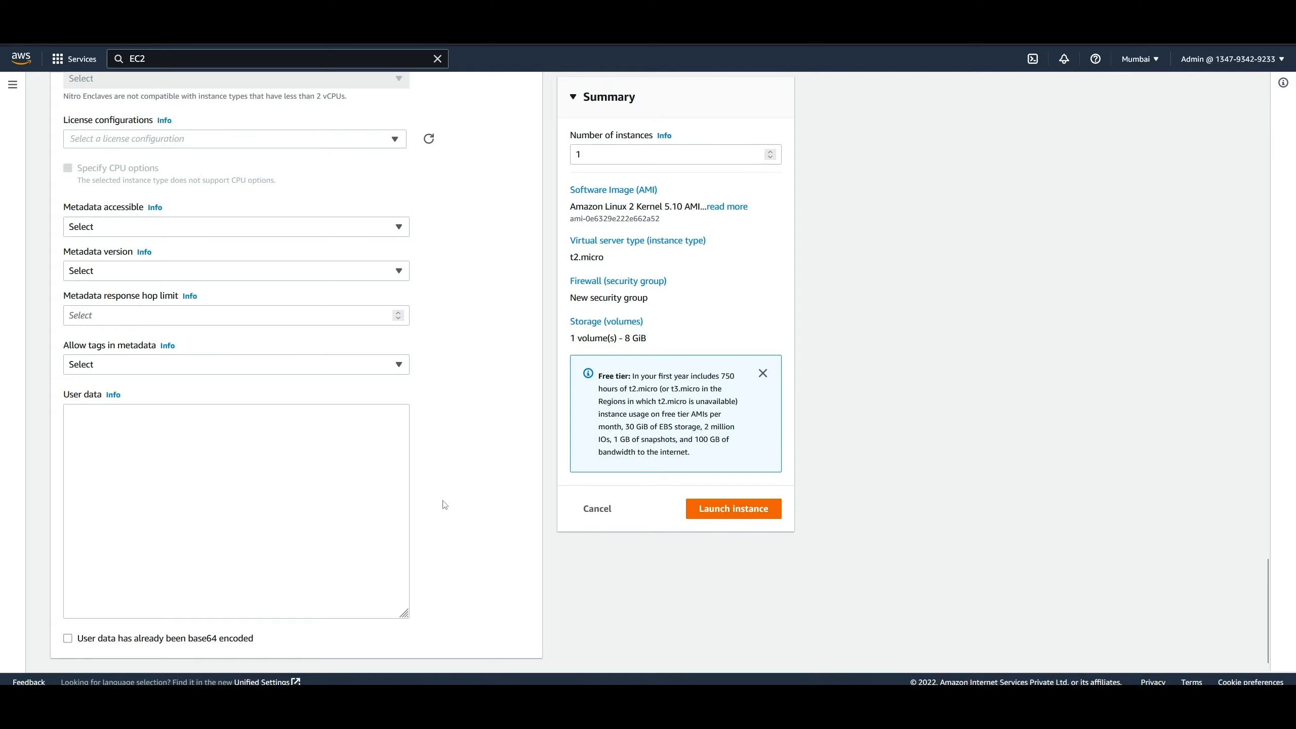
# Review the launch configuration from the instance name and AMI through the instance type, key pair and network settings
pyautogui.scroll(10, 446, 504)
pyautogui.scroll(20, 472, 508)
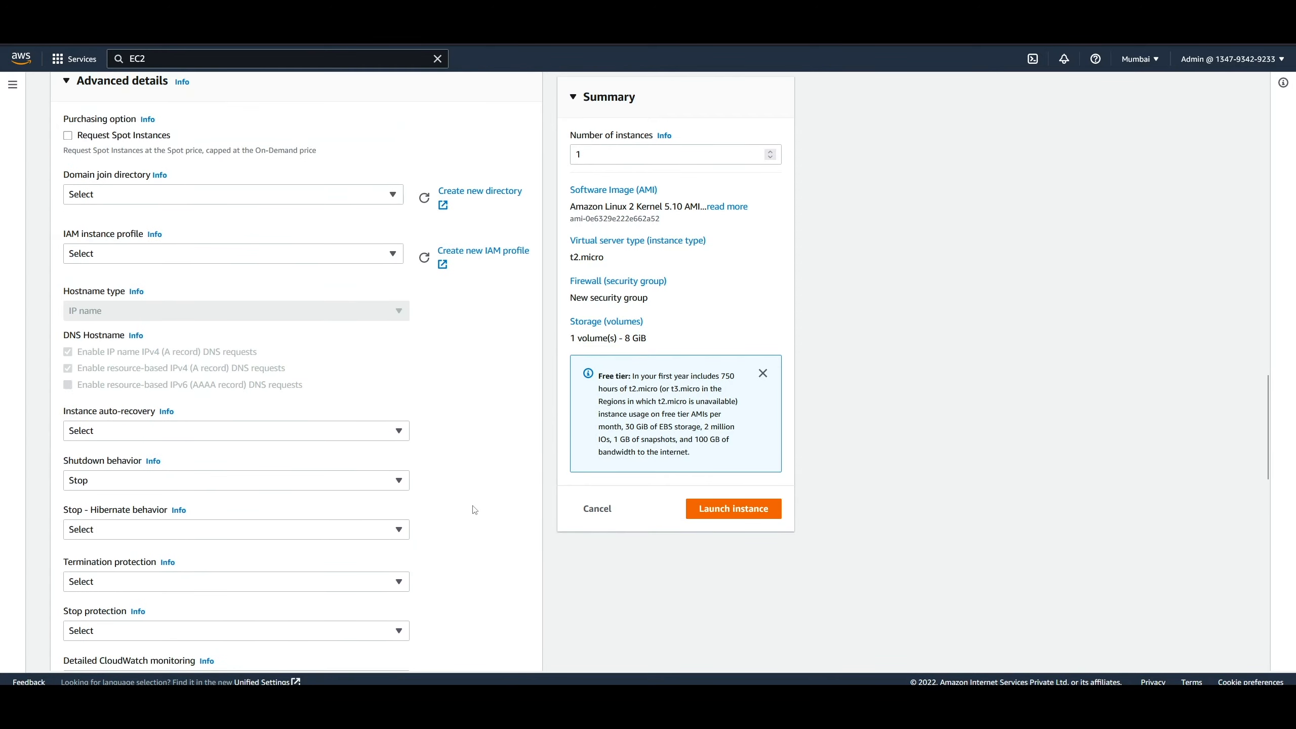
pyautogui.scroll(15, 479, 501)
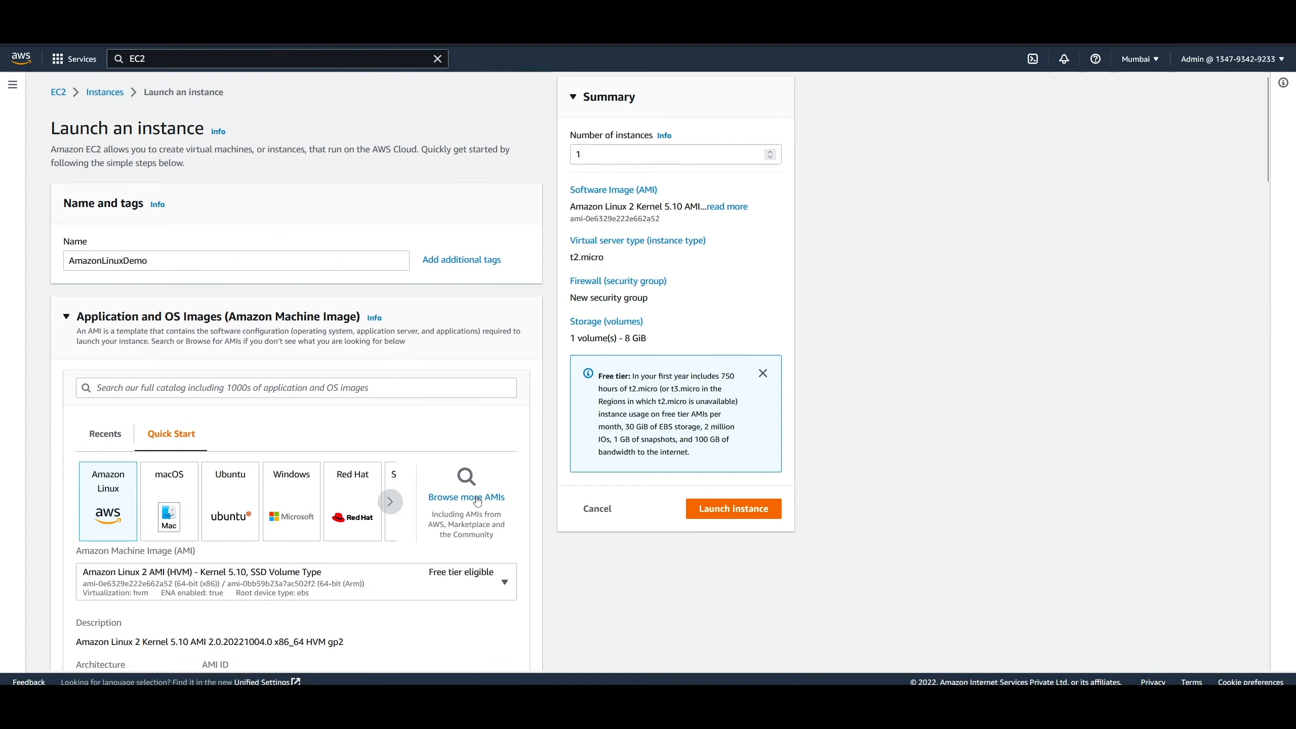
pyautogui.scroll(-3, 153, 353)
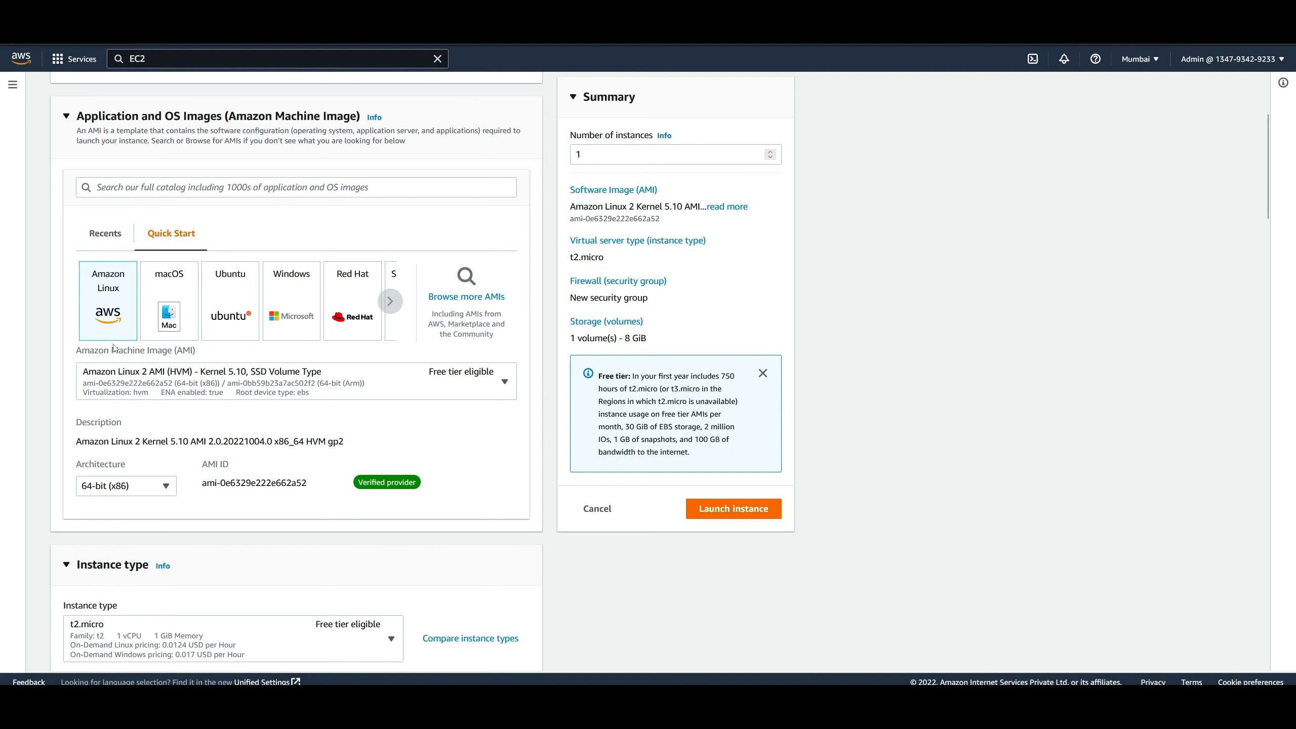
pyautogui.scroll(-4, 204, 409)
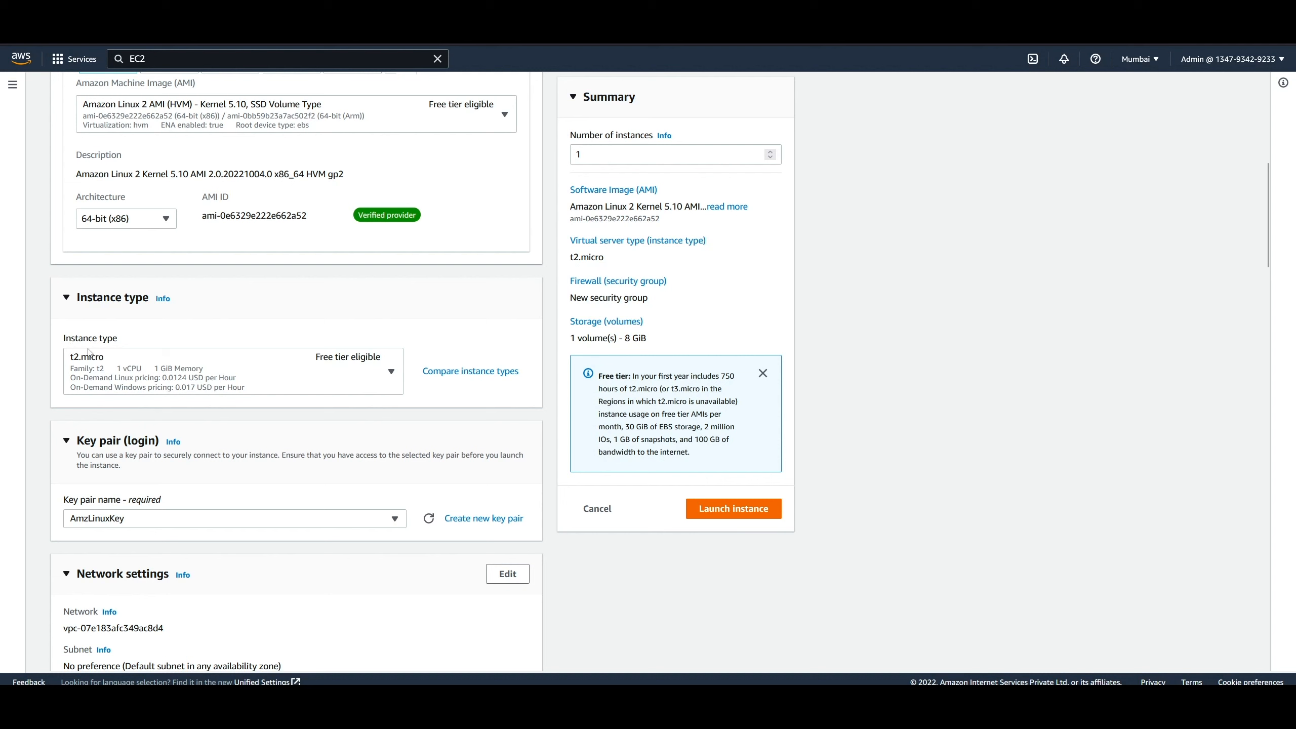
pyautogui.scroll(-4, 248, 427)
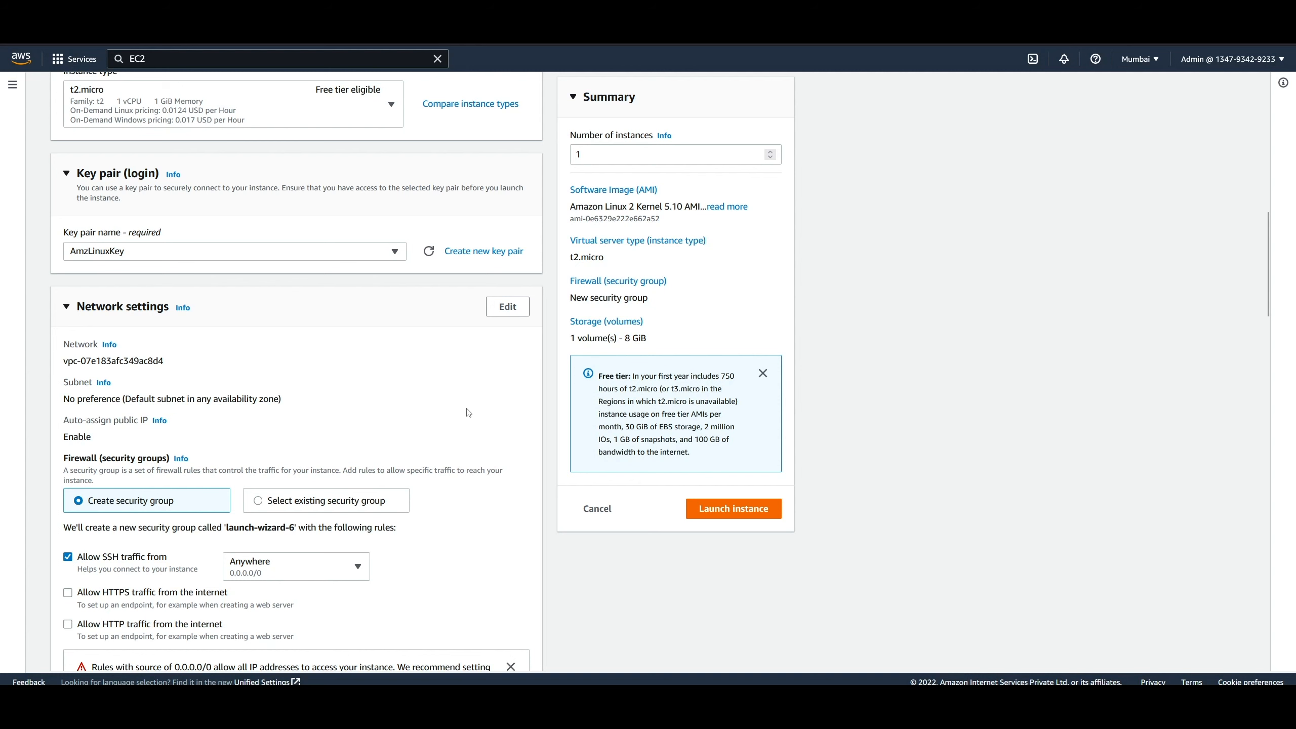
# Dismiss the free tier notice in the summary and launch the AmazonLinuxDemo instance
pyautogui.scroll(10, 468, 413)
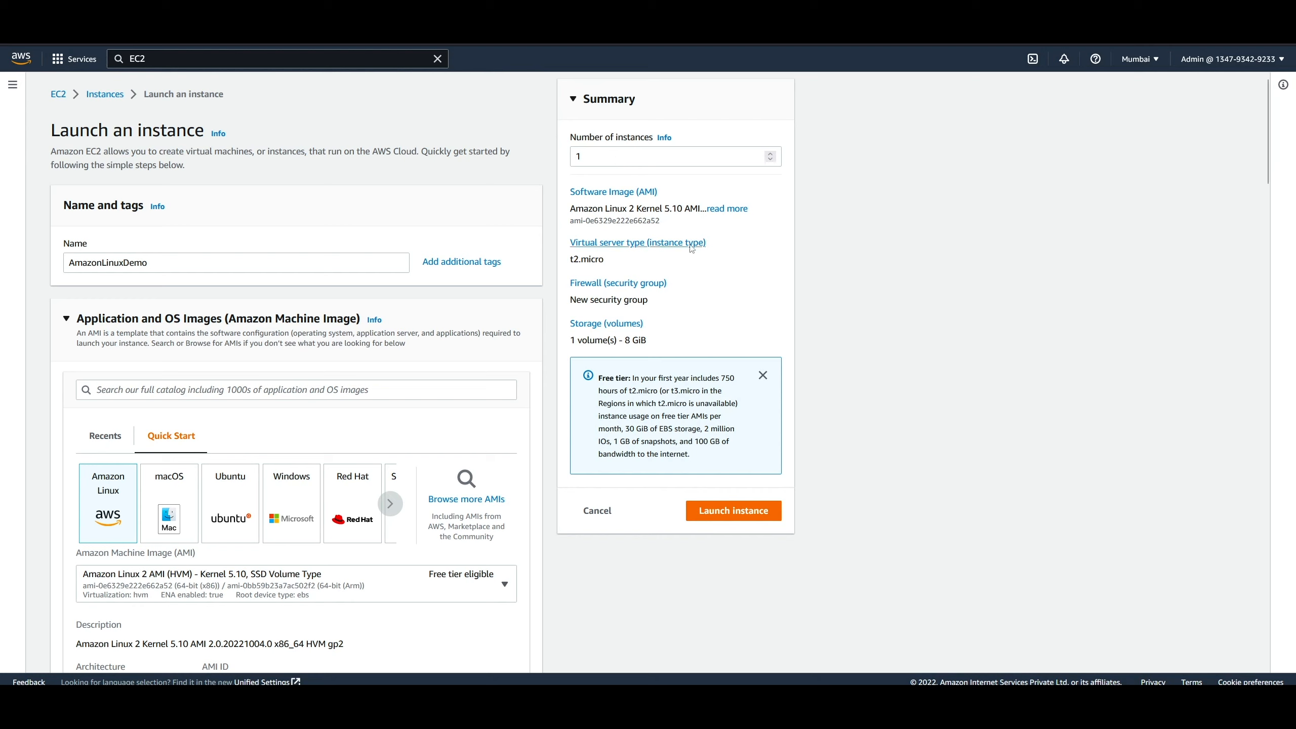
pyautogui.click(763, 376)
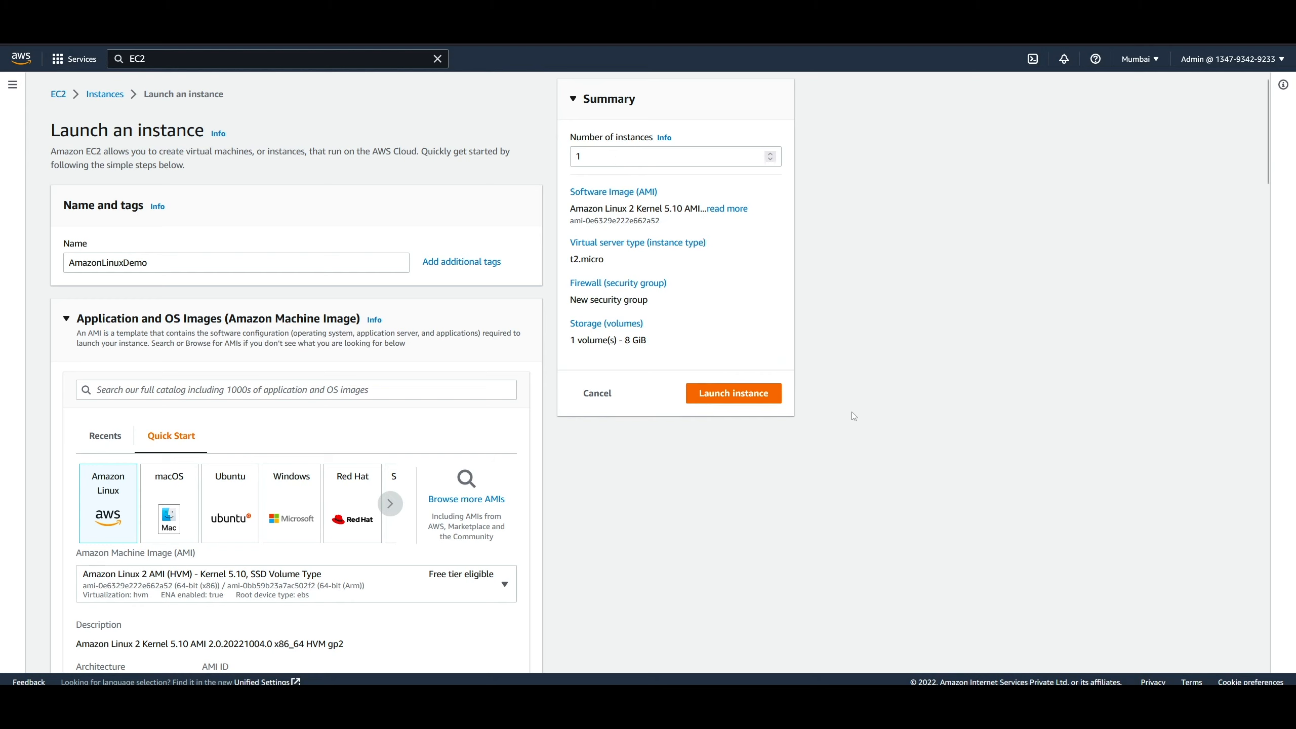
pyautogui.click(718, 404)
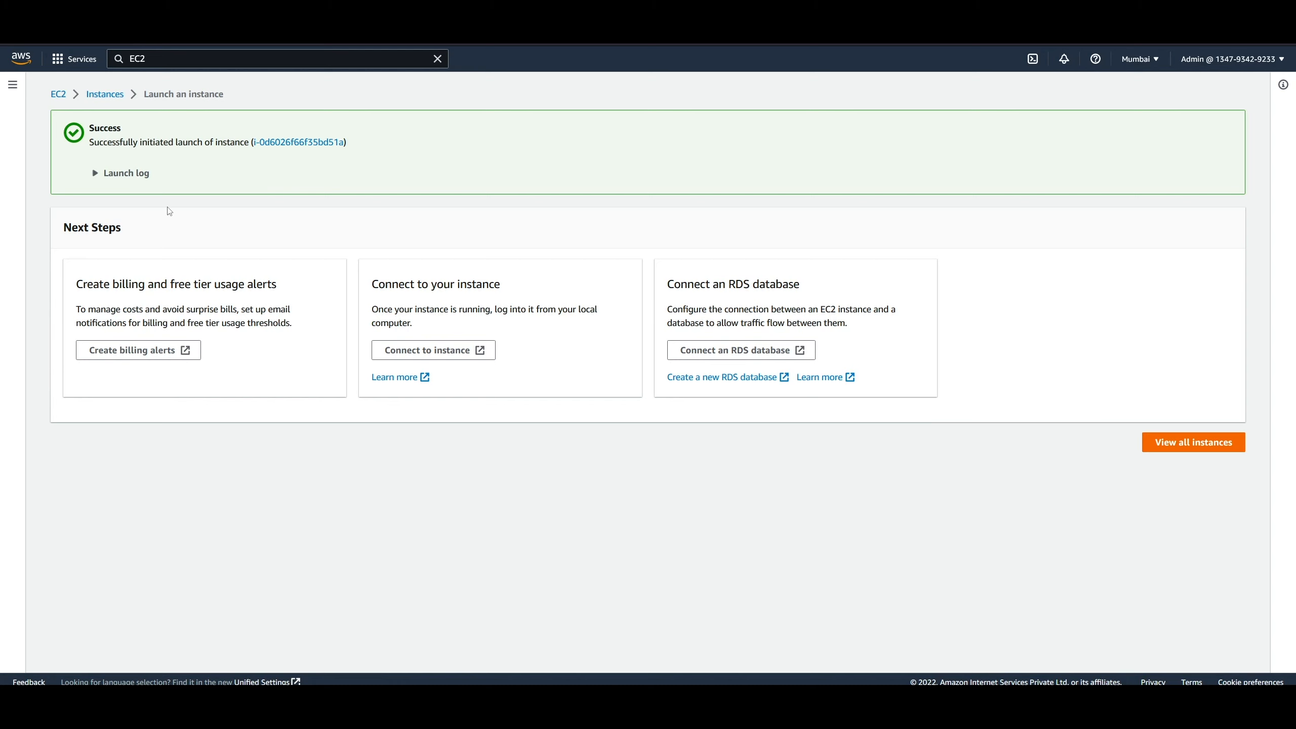
# Open the newly launched instance in the instances list, widen the Name column, and show its details in an enlarged pane
pyautogui.click(301, 142)
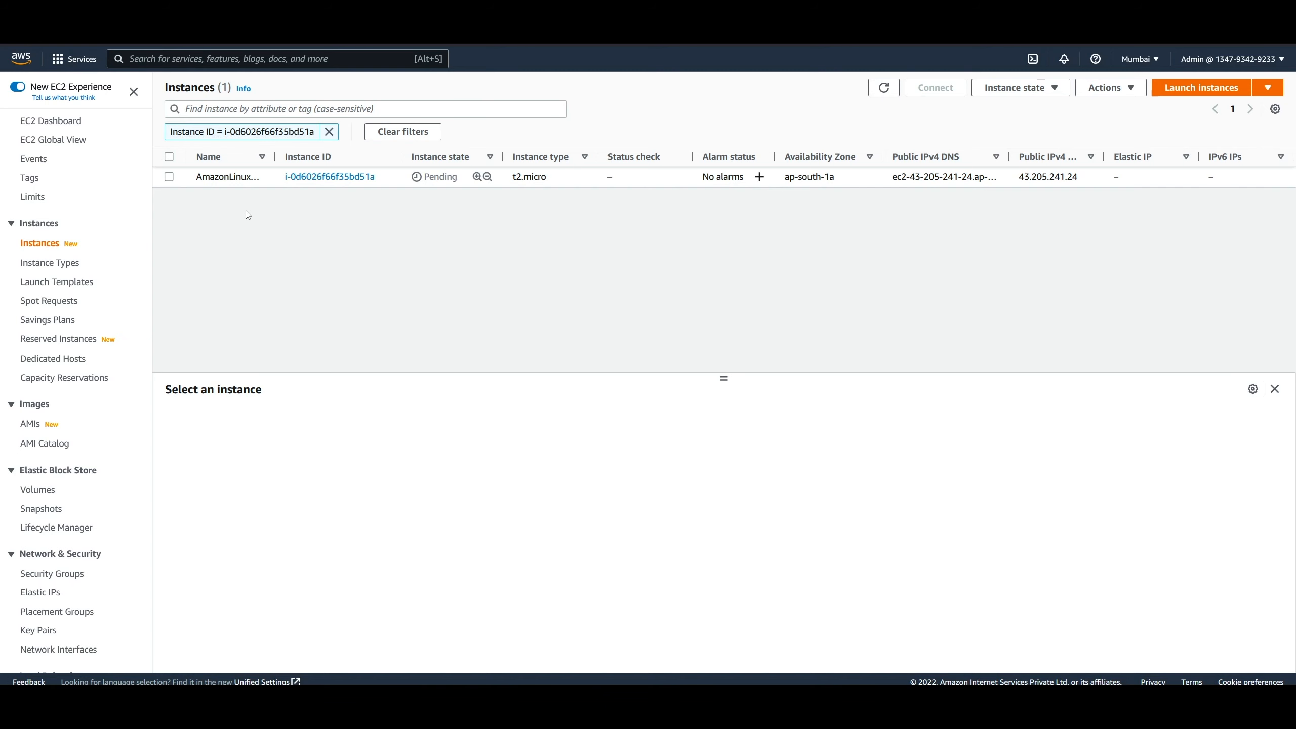
pyautogui.moveTo(277, 156); pyautogui.dragTo(302, 157)
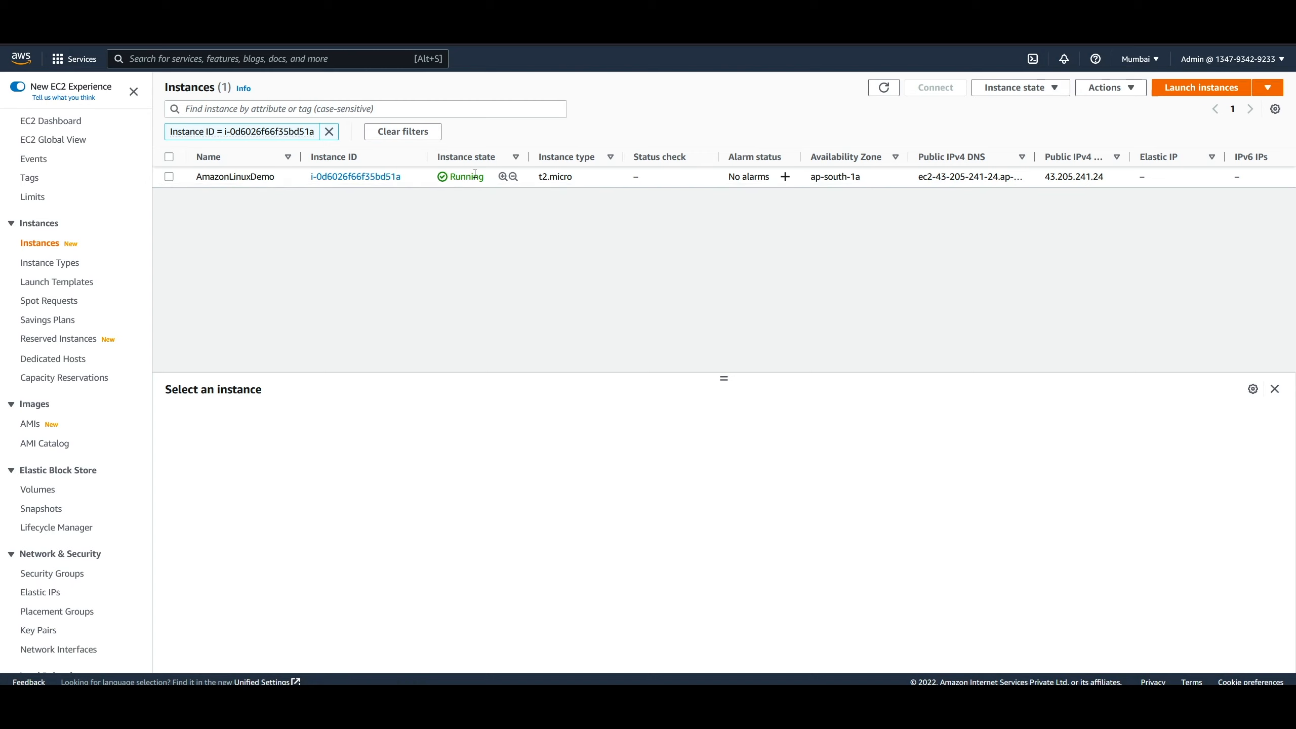
pyautogui.click(475, 176)
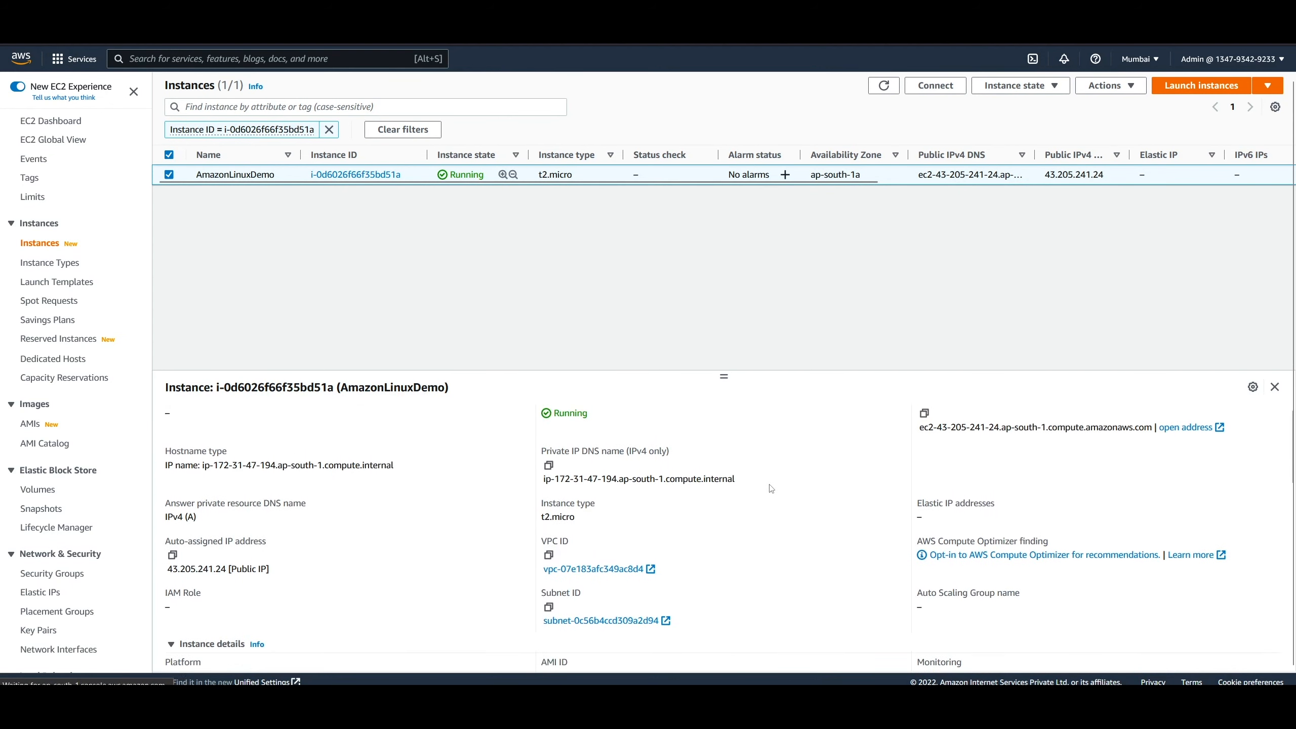
pyautogui.moveTo(724, 379); pyautogui.dragTo(724, 234)
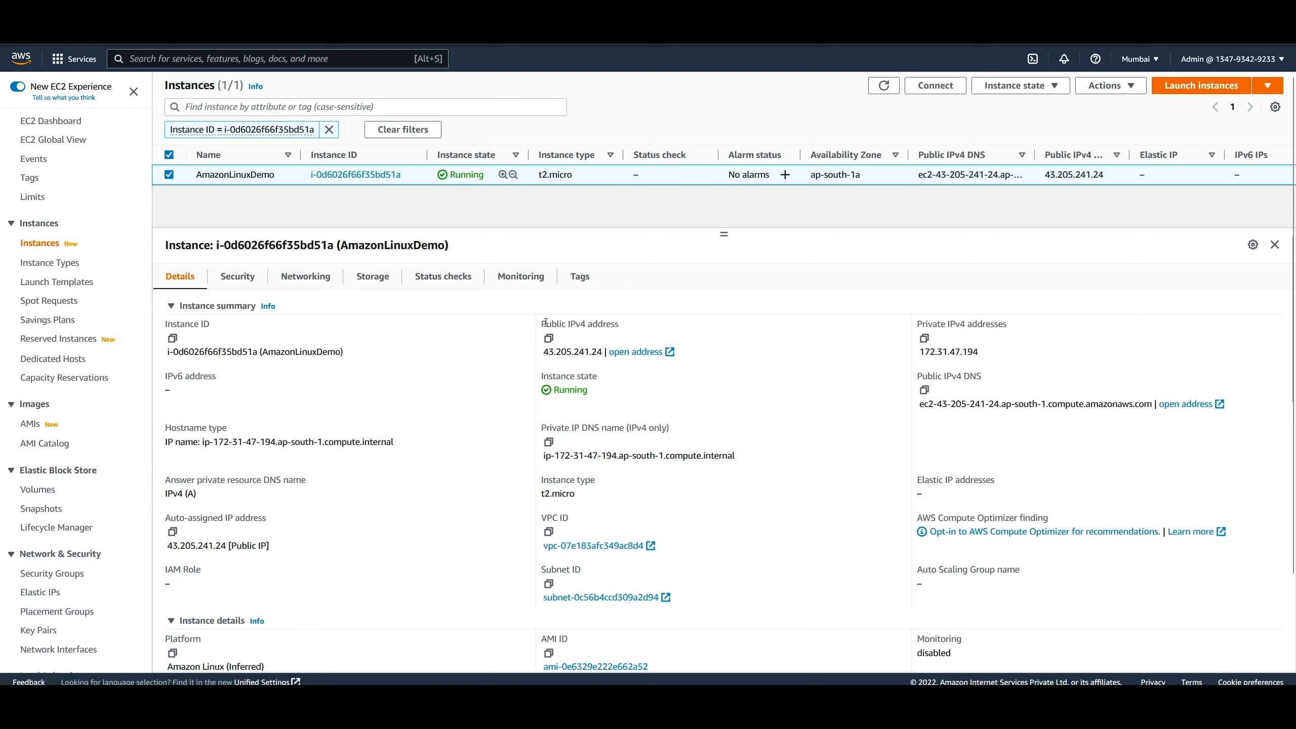
# Examine the instance's public and private IPv4 addresses, public DNS name and instance type in its details
pyautogui.moveTo(547, 324); pyautogui.dragTo(632, 324)
pyautogui.moveTo(542, 352); pyautogui.dragTo(602, 352)
pyautogui.click(761, 347)
pyautogui.moveTo(922, 349); pyautogui.dragTo(1115, 337)
pyautogui.click(830, 353)
pyautogui.scroll(-1, 813, 381)
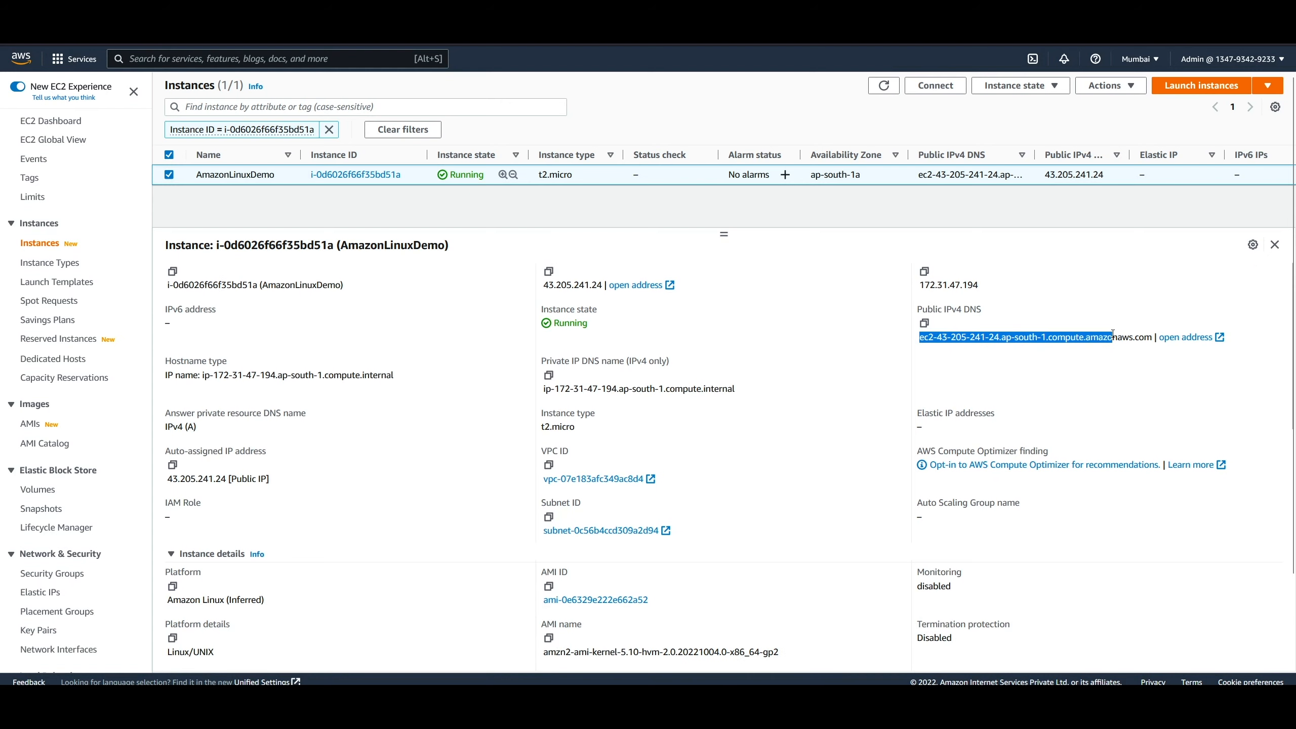
pyautogui.click(786, 407)
pyautogui.scroll(-3, 810, 459)
pyautogui.scroll(2, 790, 463)
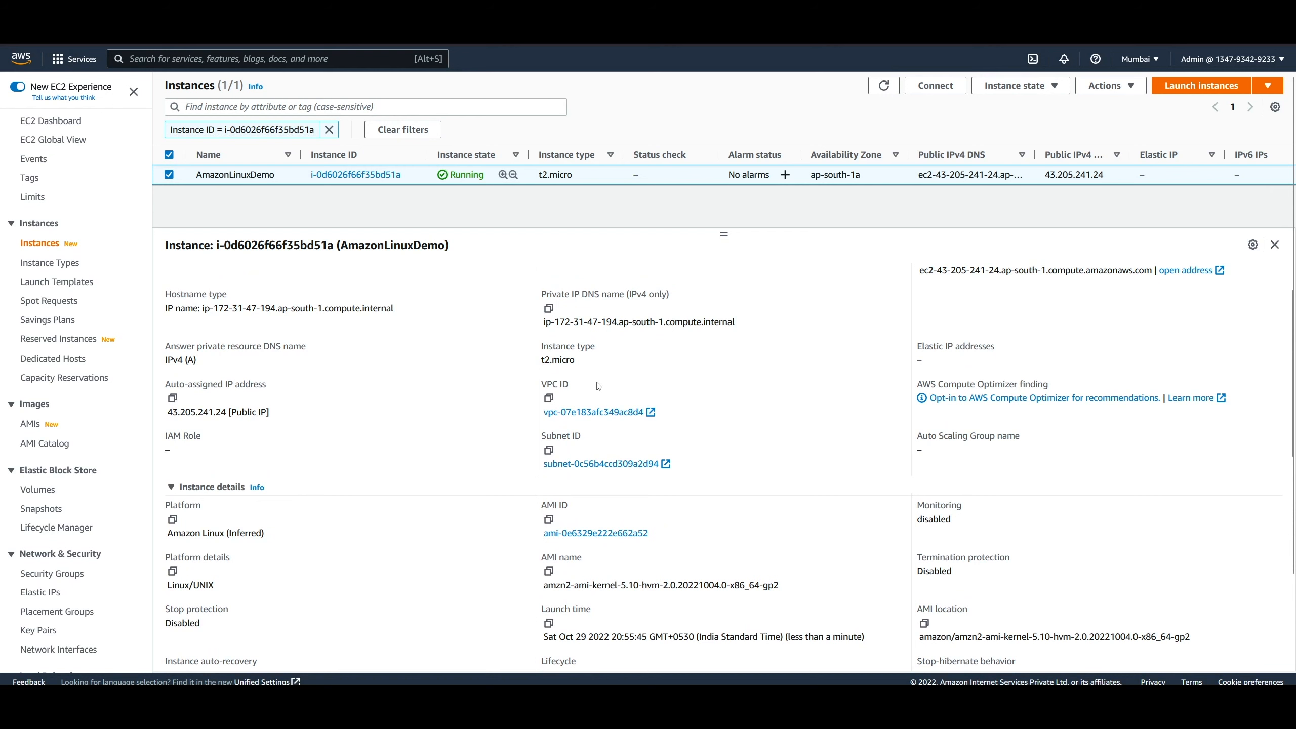
pyautogui.moveTo(579, 363); pyautogui.dragTo(538, 343)
pyautogui.scroll(2, 508, 550)
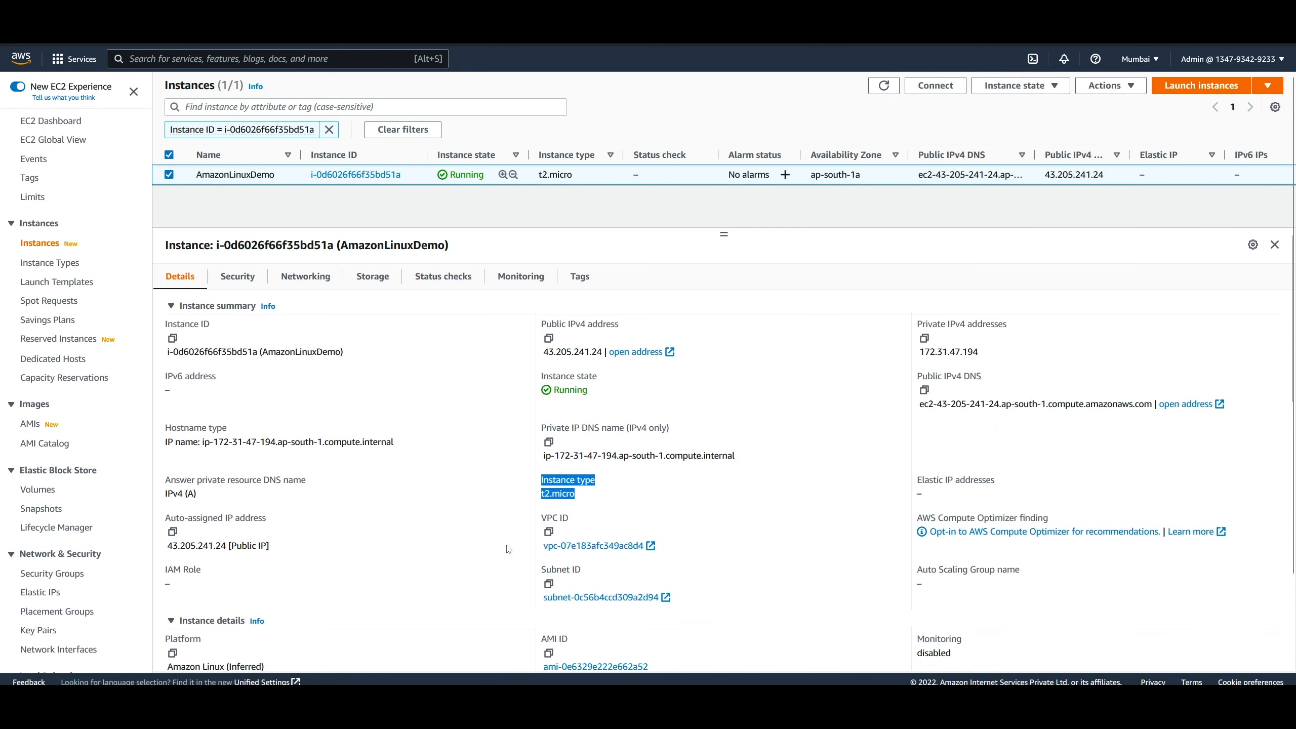
# Review the instance's security group rules, networking details and attached storage
pyautogui.click(238, 277)
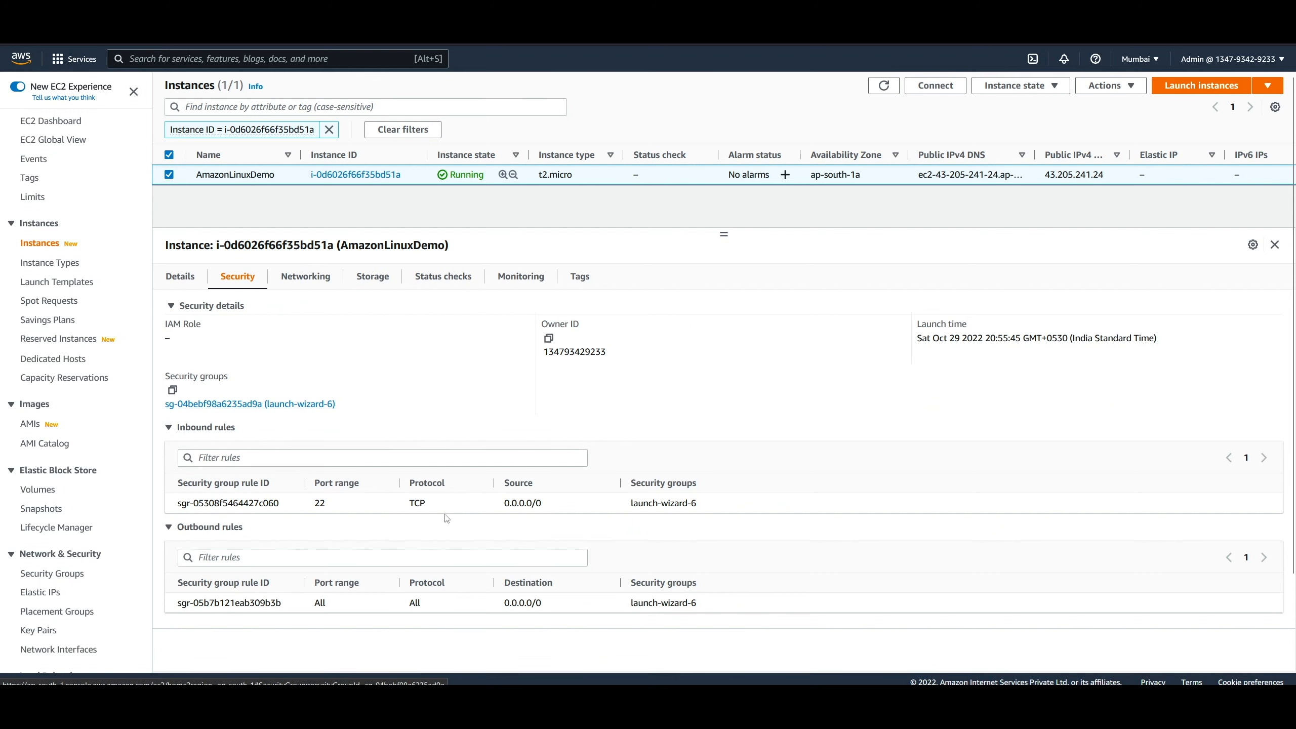
pyautogui.click(301, 277)
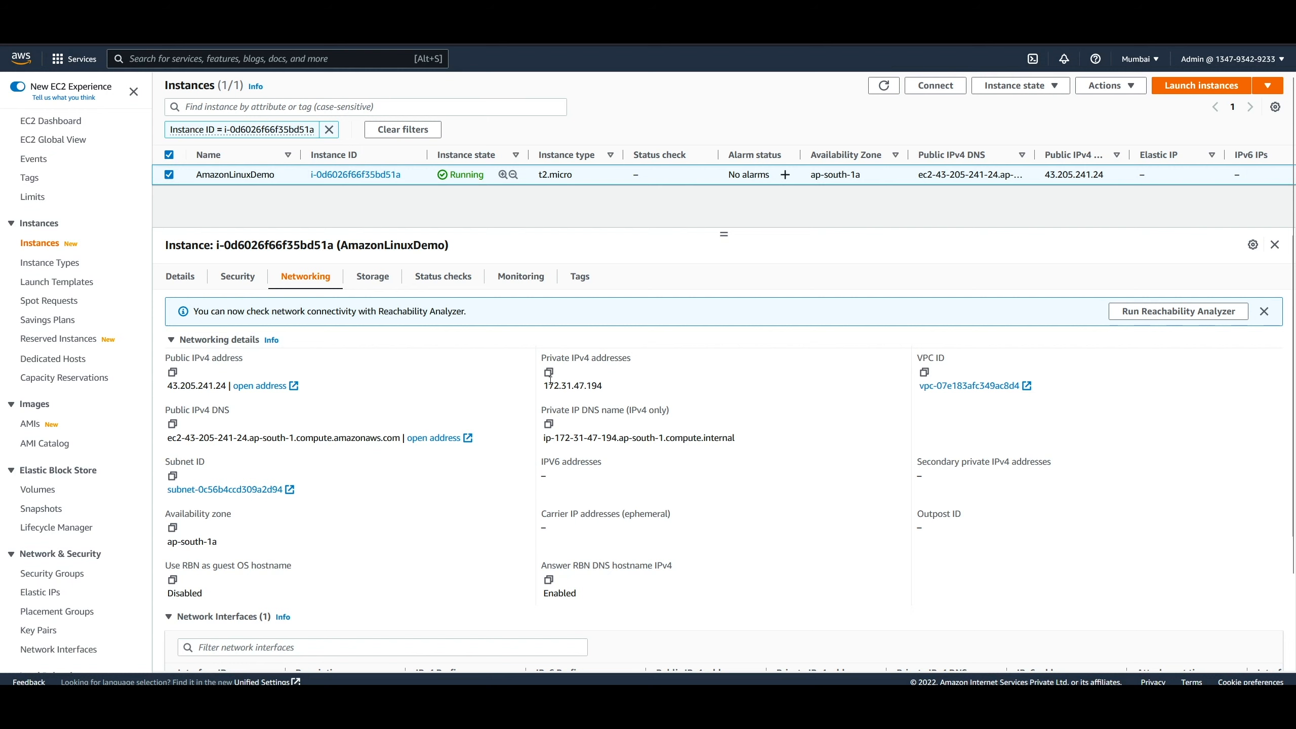
pyautogui.click(382, 281)
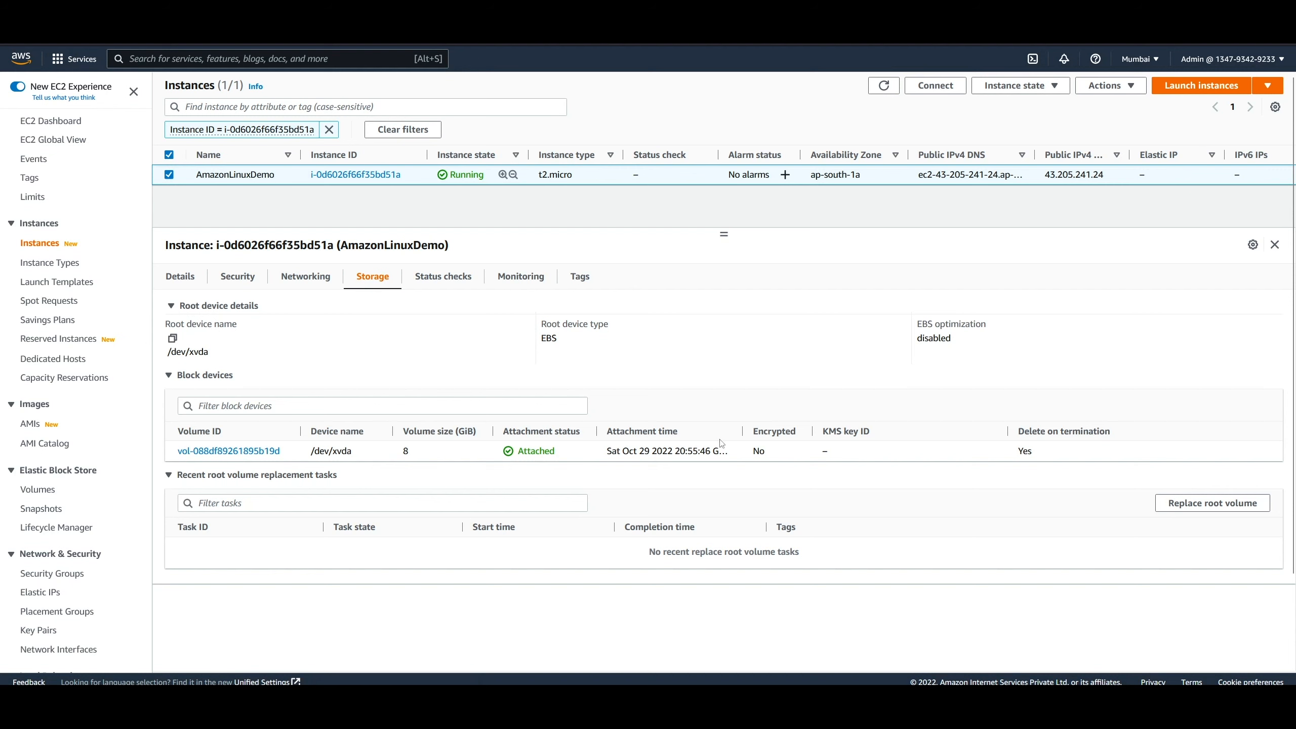
pyautogui.click(447, 277)
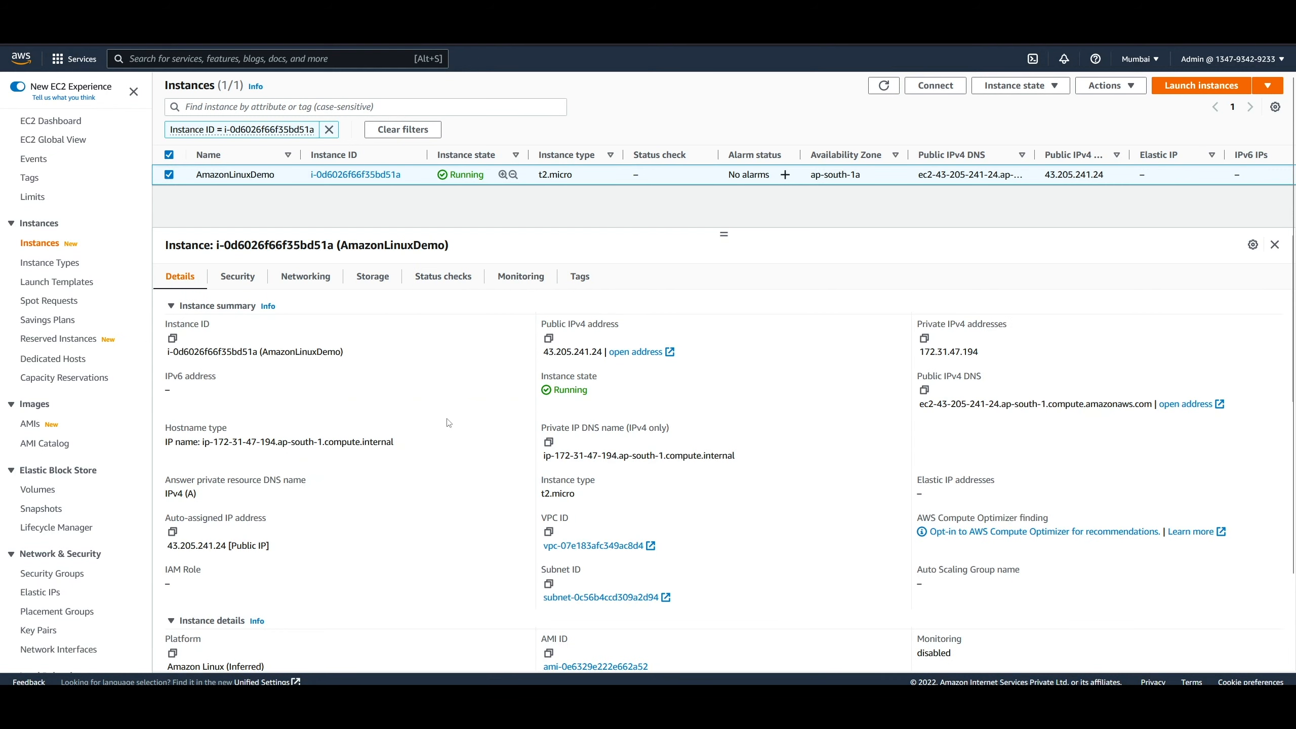
pyautogui.scroll(1, 448, 429)
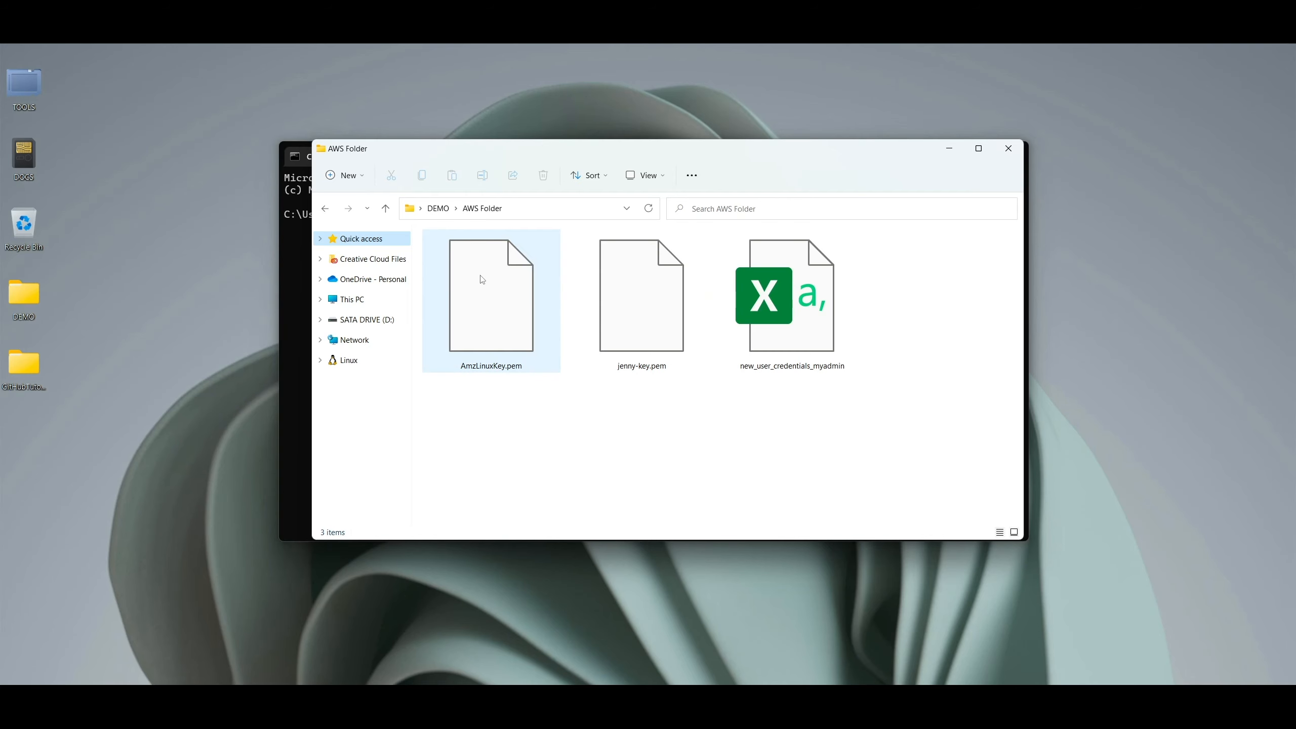
# Switch to Command Prompt, change to the Desktop\DEMO\AWS Folder directory containing AmzLinuxKey.pem, and list its files
pyautogui.click(500, 318)
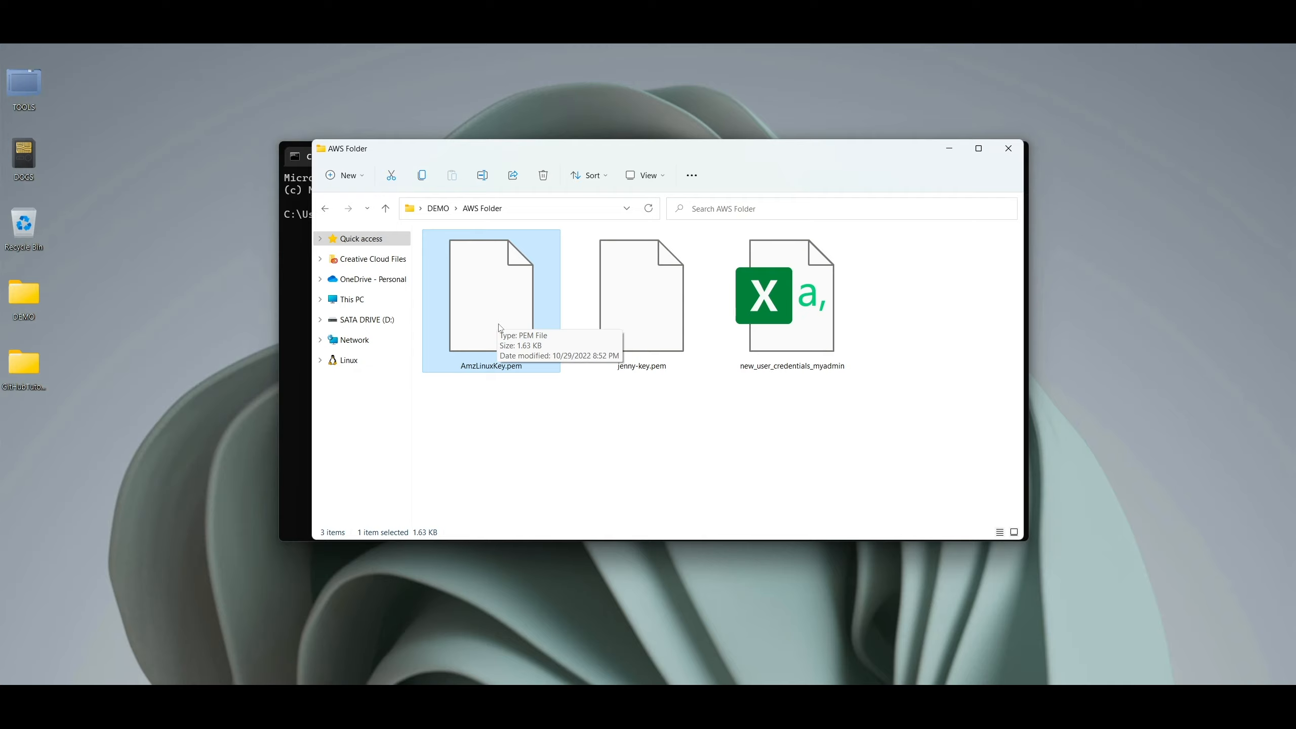
pyautogui.click(299, 346)
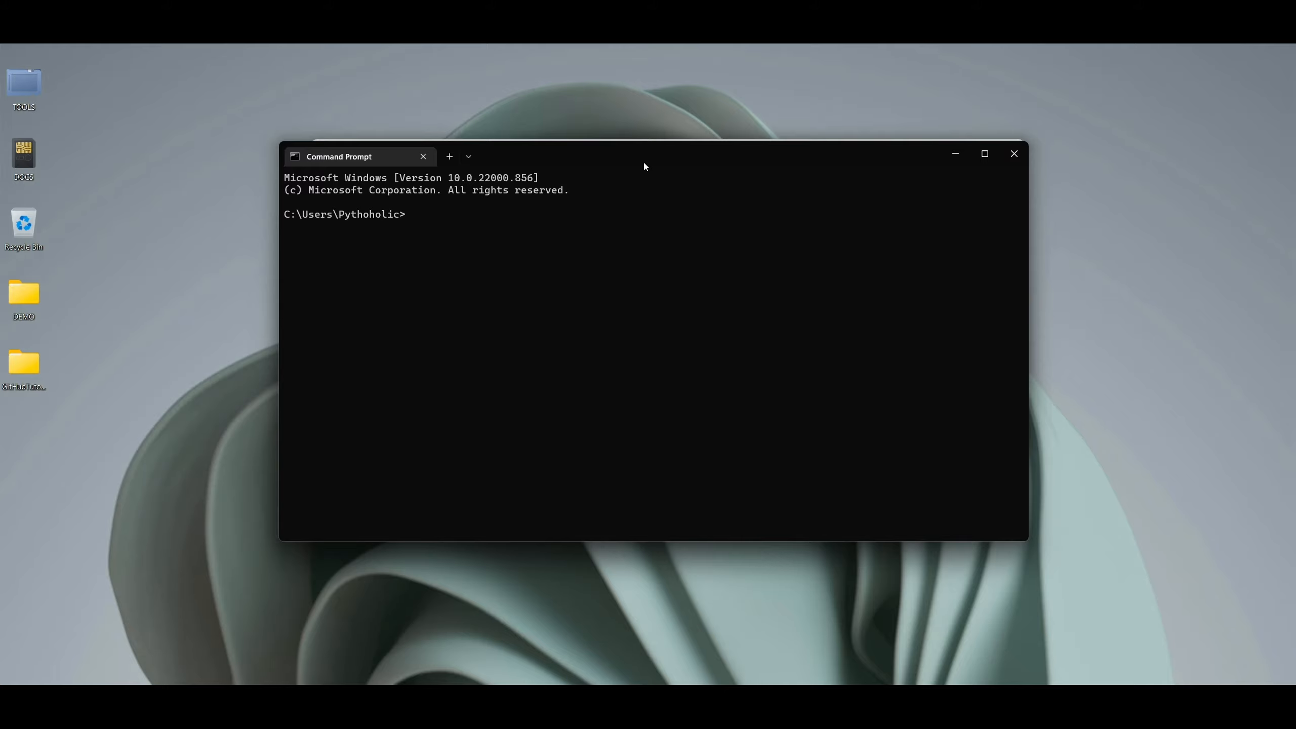
pyautogui.write('cd Desktop')
pyautogui.press('Return')
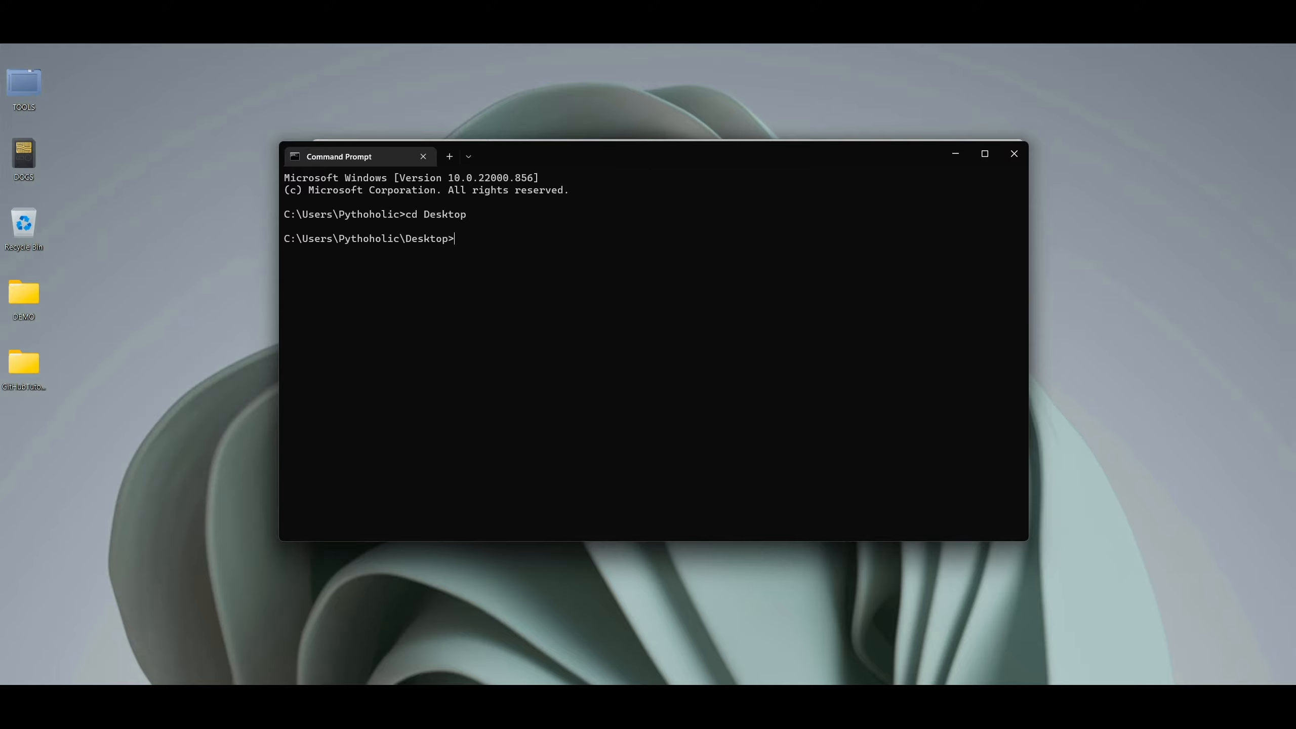
pyautogui.write('cd DEMO')
pyautogui.press('Return')
pyautogui.write('cd')
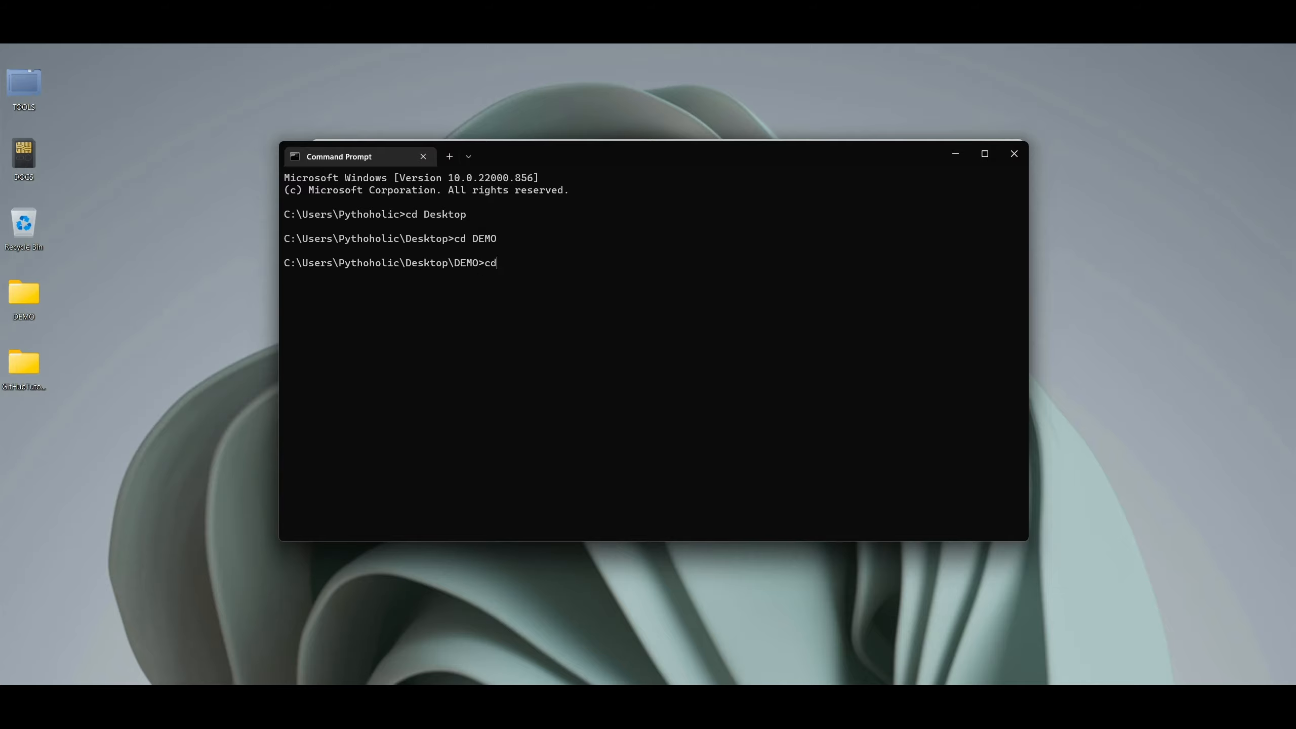
pyautogui.write(' "AW')
pyautogui.press('Tab')
pyautogui.press('Return')
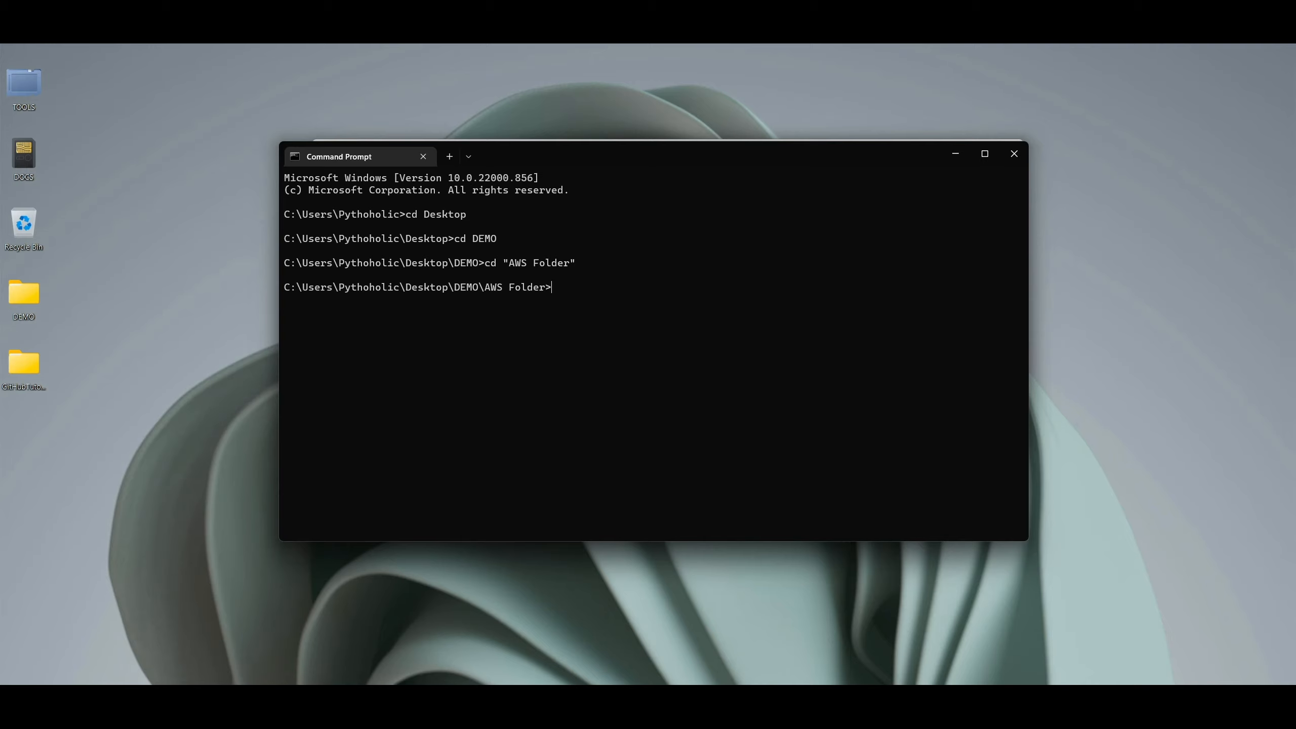
pyautogui.write('dir')
pyautogui.press('Return')
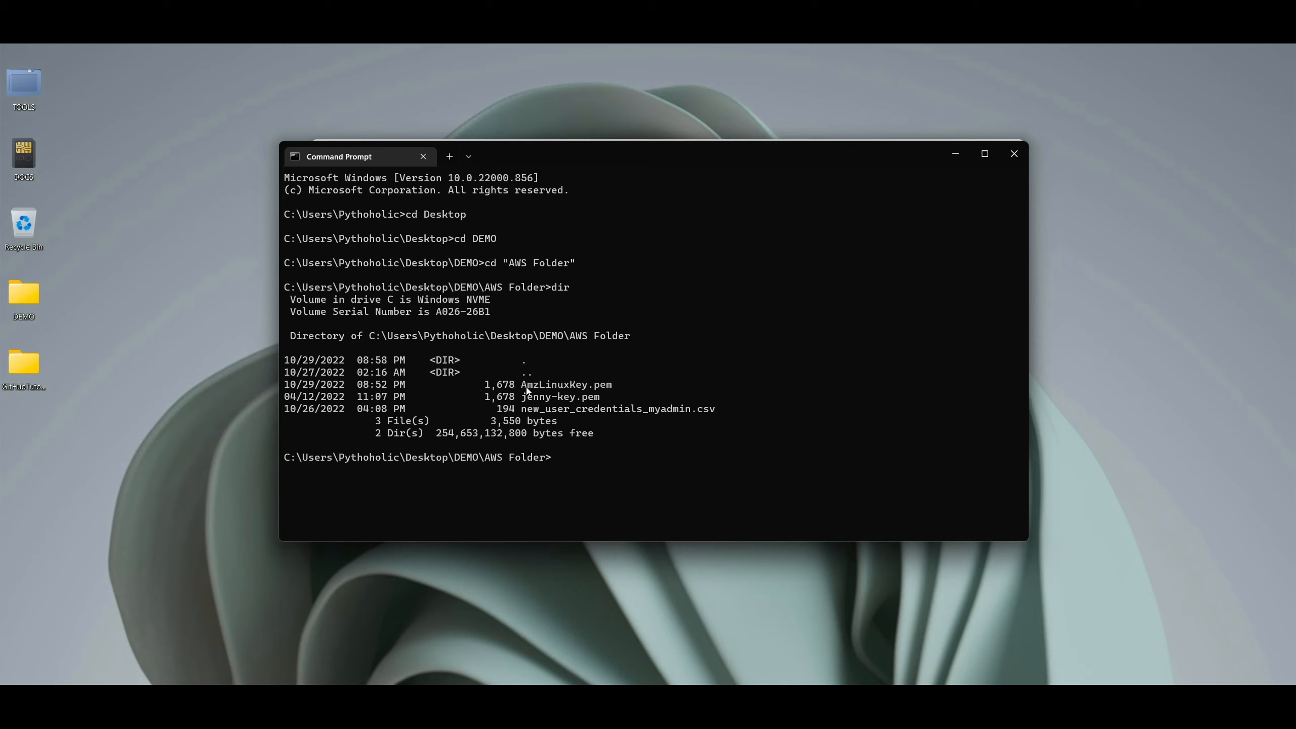
# Clear the terminal screen and begin an SSH command for the user ec2-user
pyautogui.moveTo(522, 384); pyautogui.dragTo(610, 392)
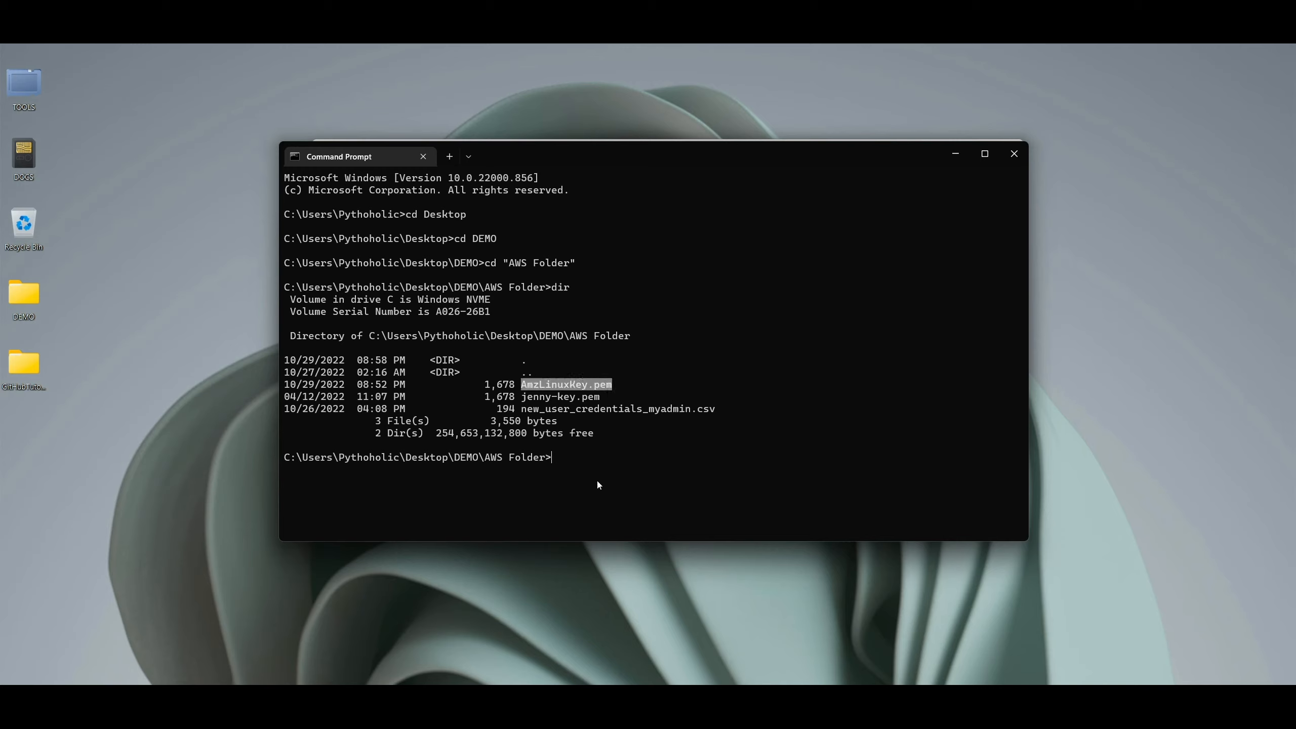
pyautogui.write('cls')
pyautogui.press('Return')
pyautogui.write('ssh')
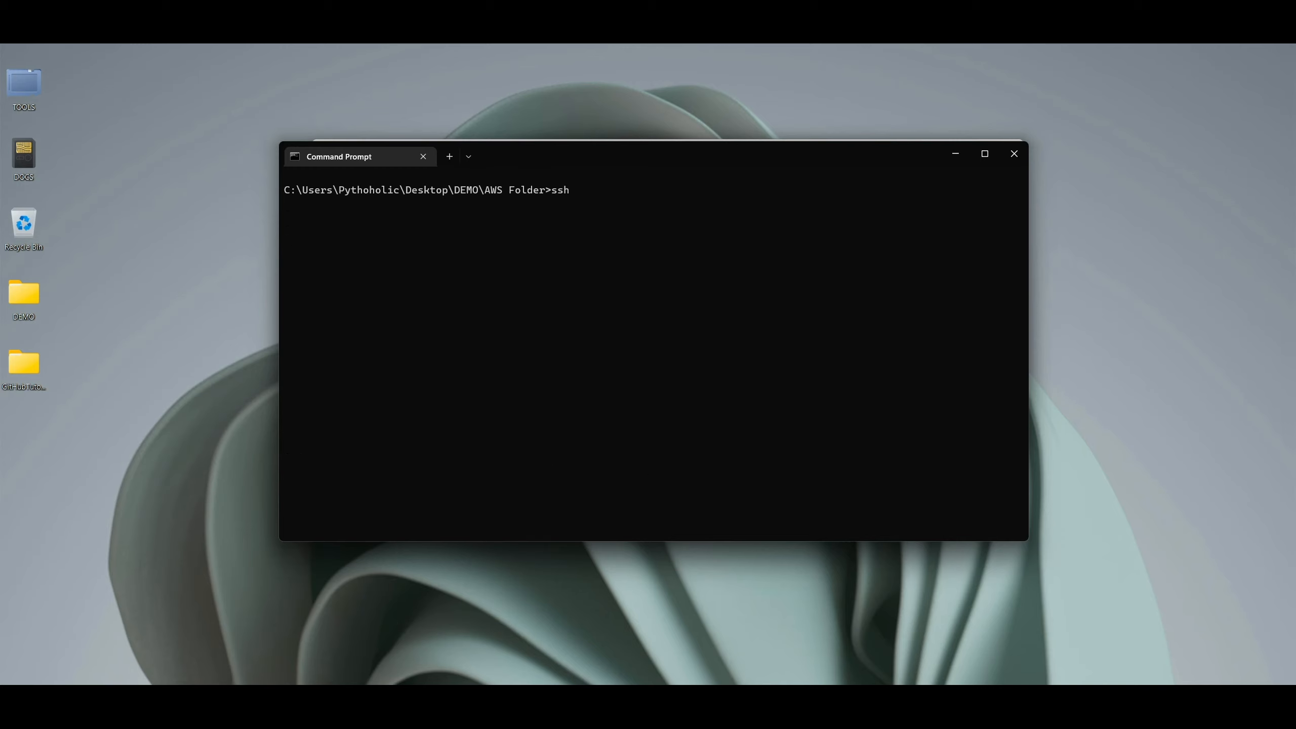
pyautogui.write(' e')
pyautogui.press('BackSpace')
pyautogui.write('ec2-user')
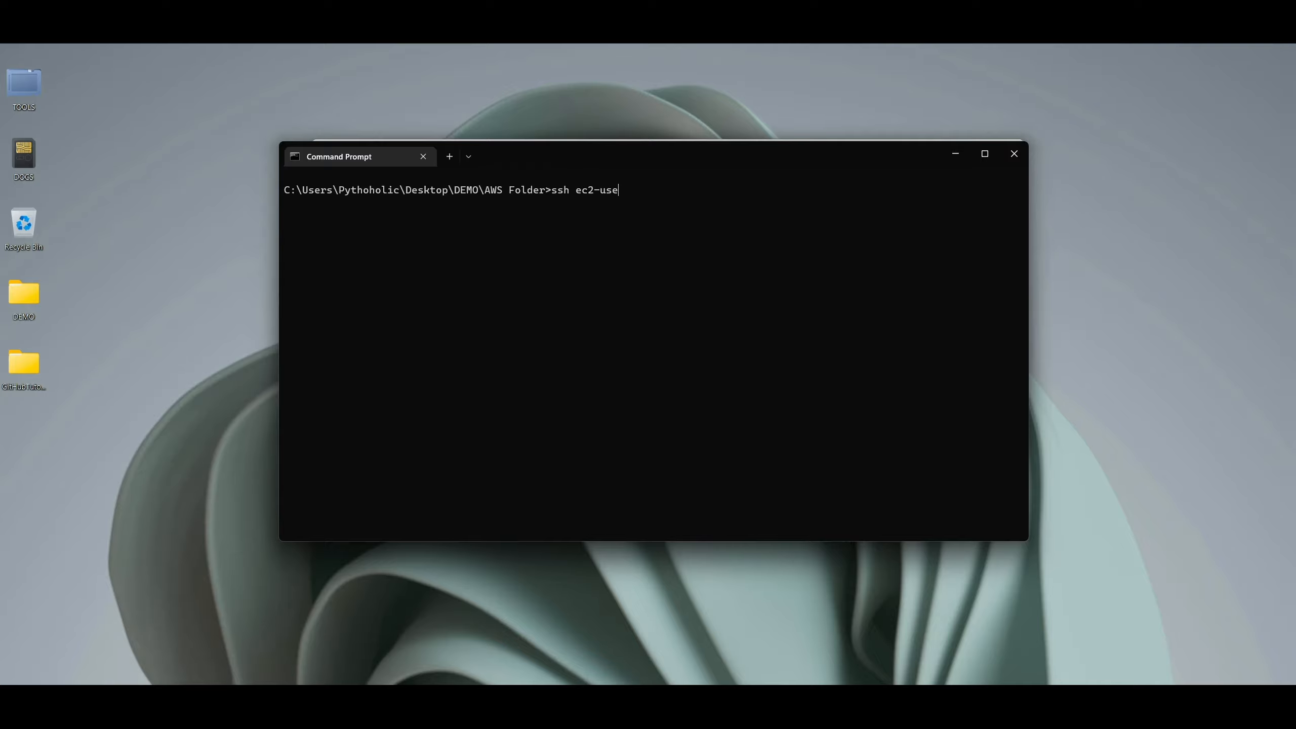
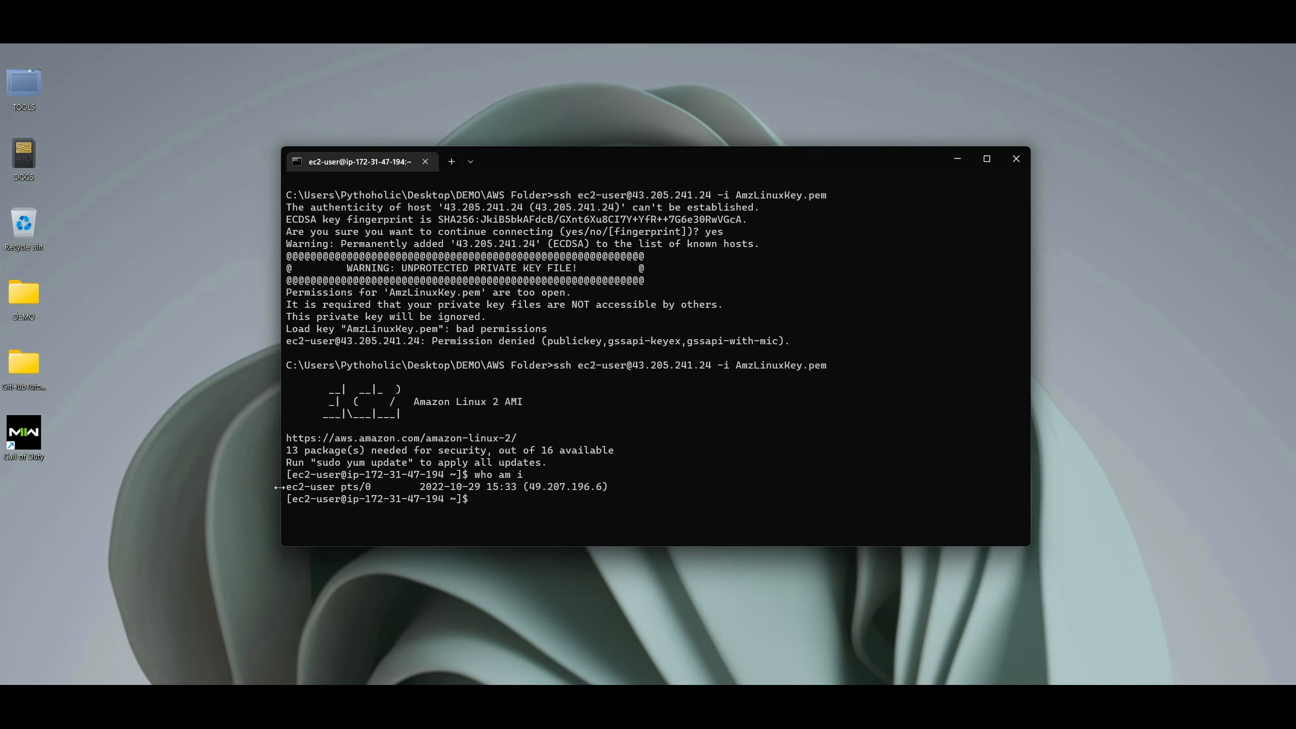
# List the files in the instance's current directory with ls and print its path with pwd
pyautogui.moveTo(287, 487); pyautogui.dragTo(334, 488)
pyautogui.click(497, 506)
pyautogui.write('ls')
pyautogui.press('Return')
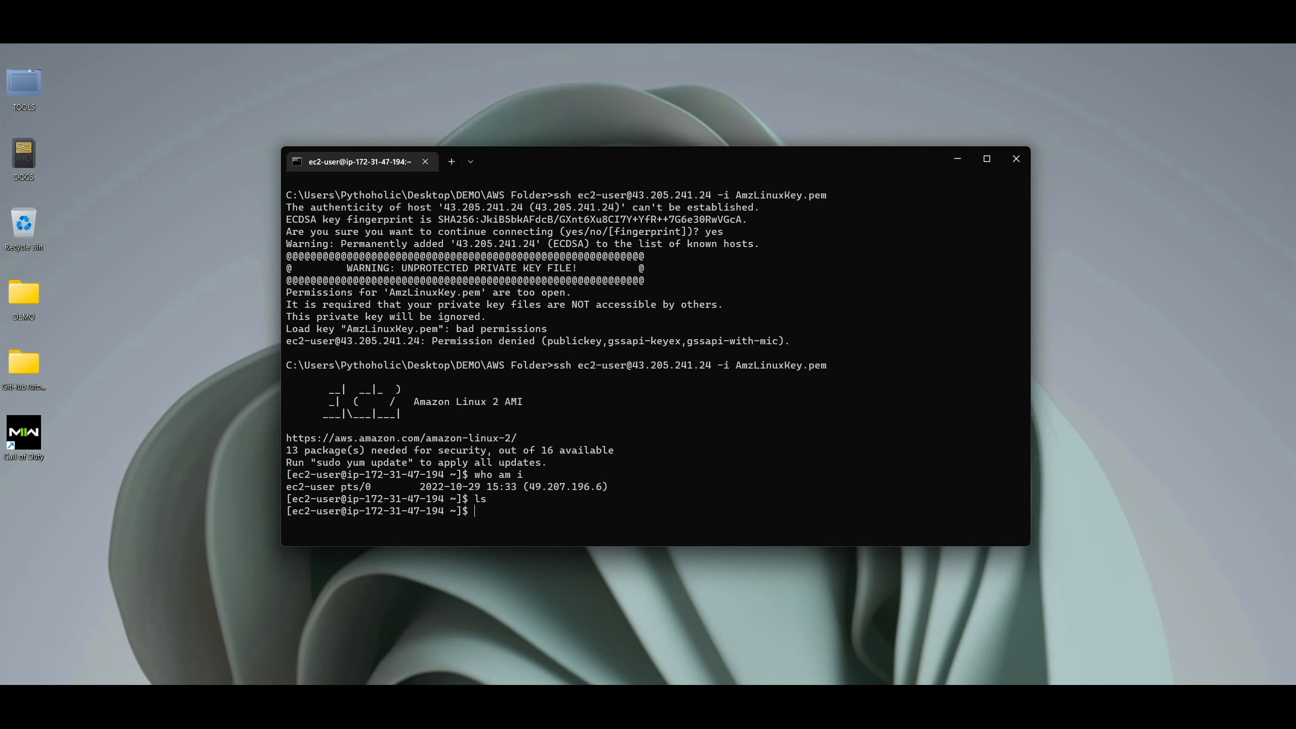
pyautogui.write('pwd')
pyautogui.press('Return')
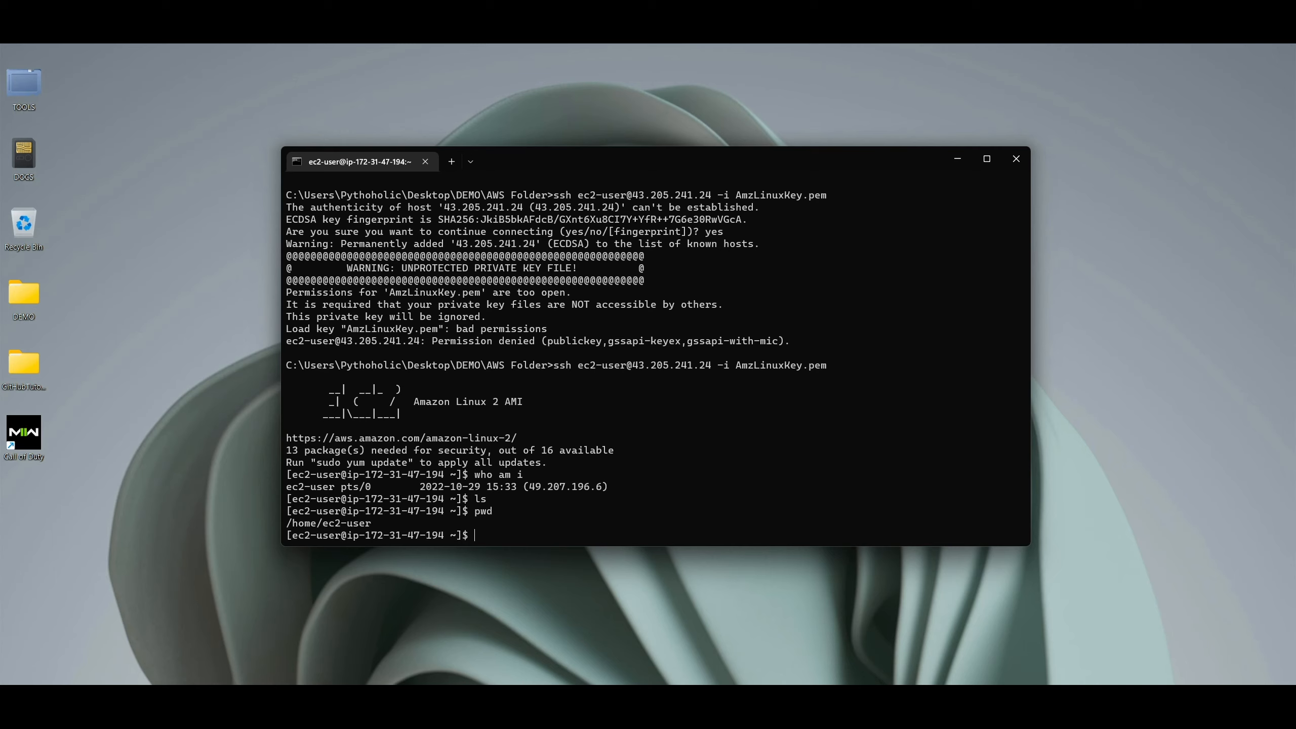
# List all processes running on the instance with ps -aux and look through the output
pyautogui.write('ps -aux')
pyautogui.press('Return')
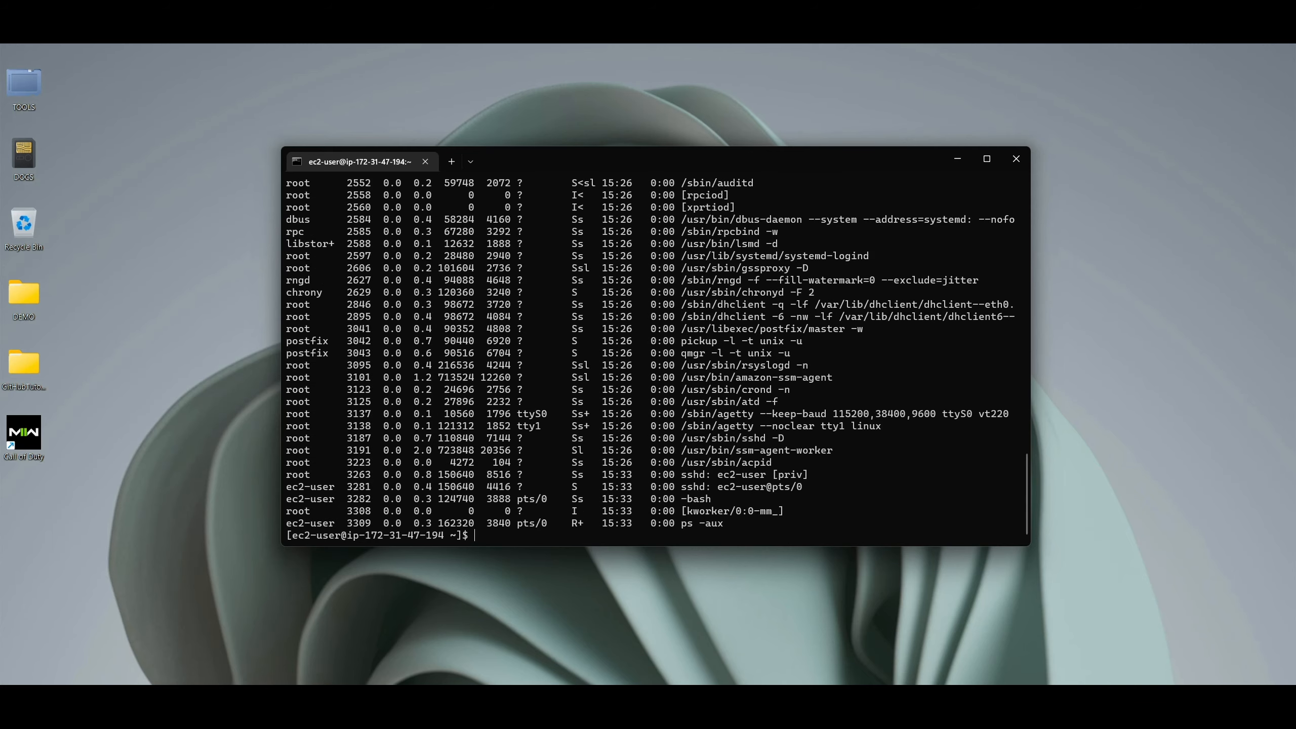
pyautogui.scroll(20, 482, 501)
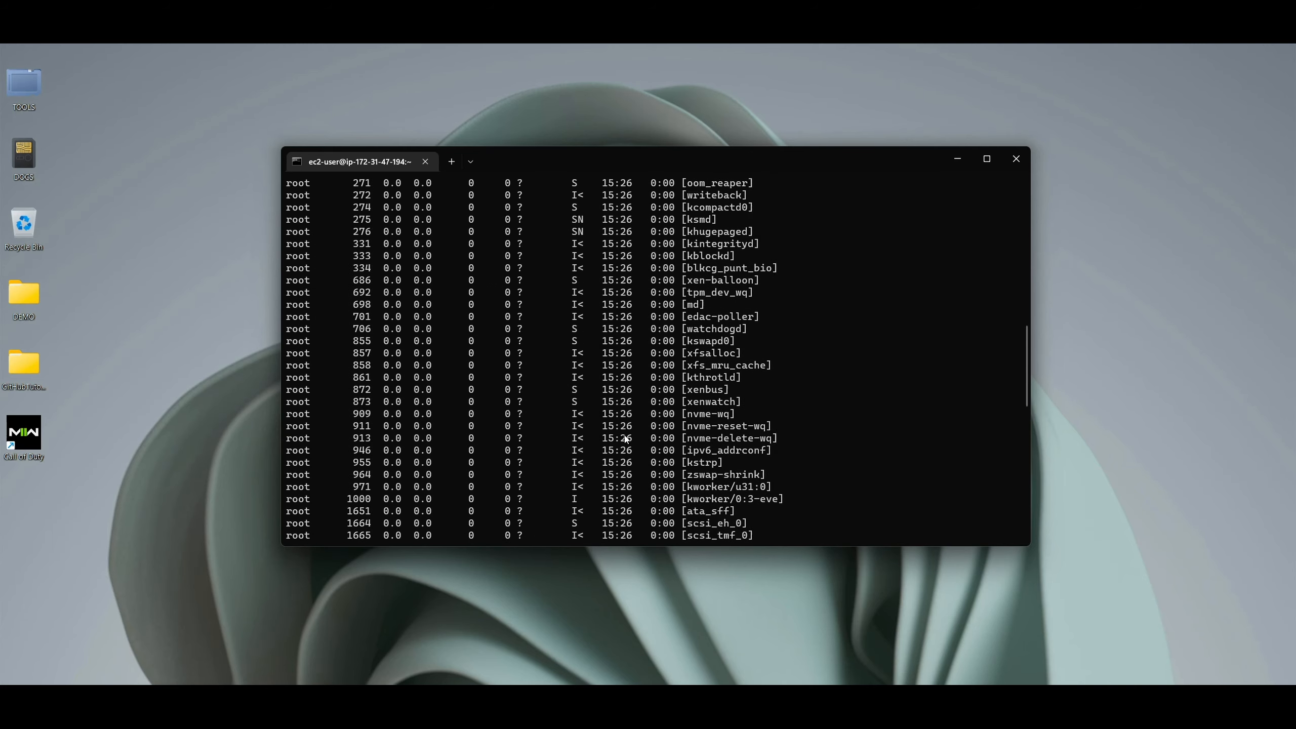
pyautogui.scroll(3, 626, 438)
pyautogui.scroll(-20, 633, 447)
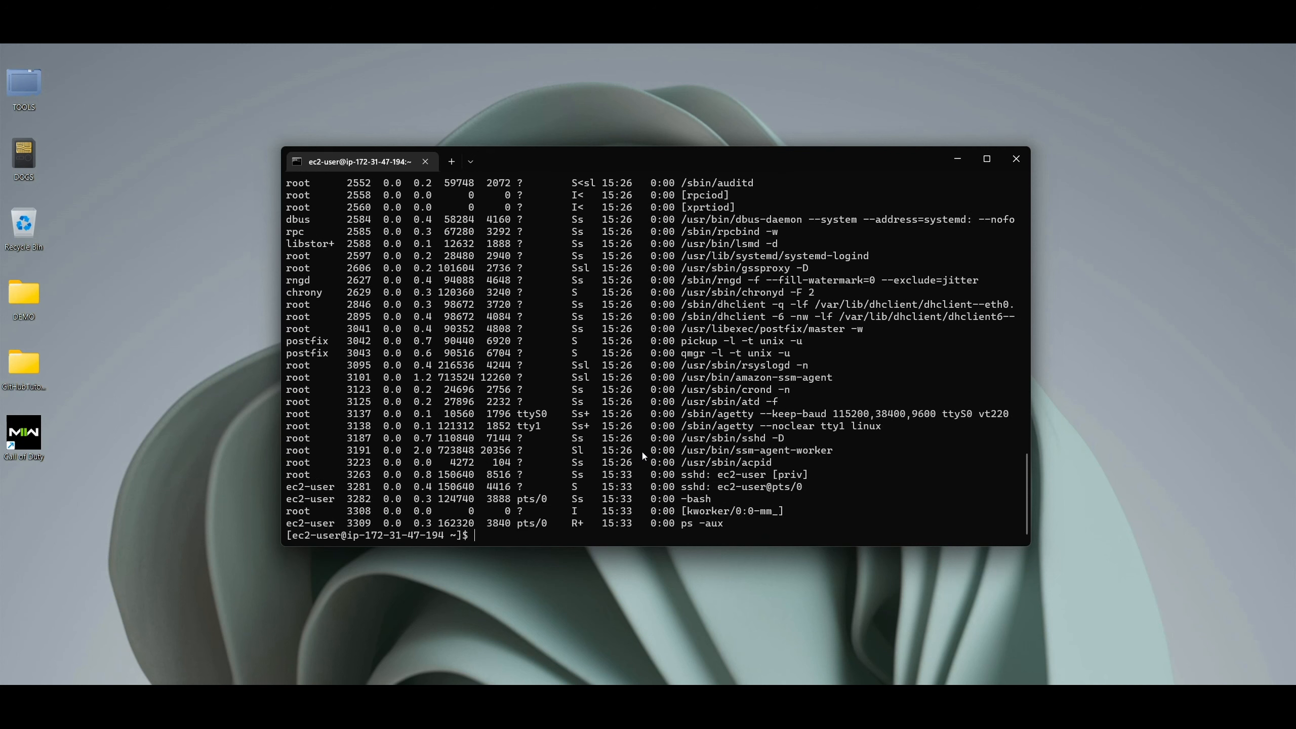
# Run top on the instance to view its live process and resource usage
pyautogui.write('top')
pyautogui.press('Return')
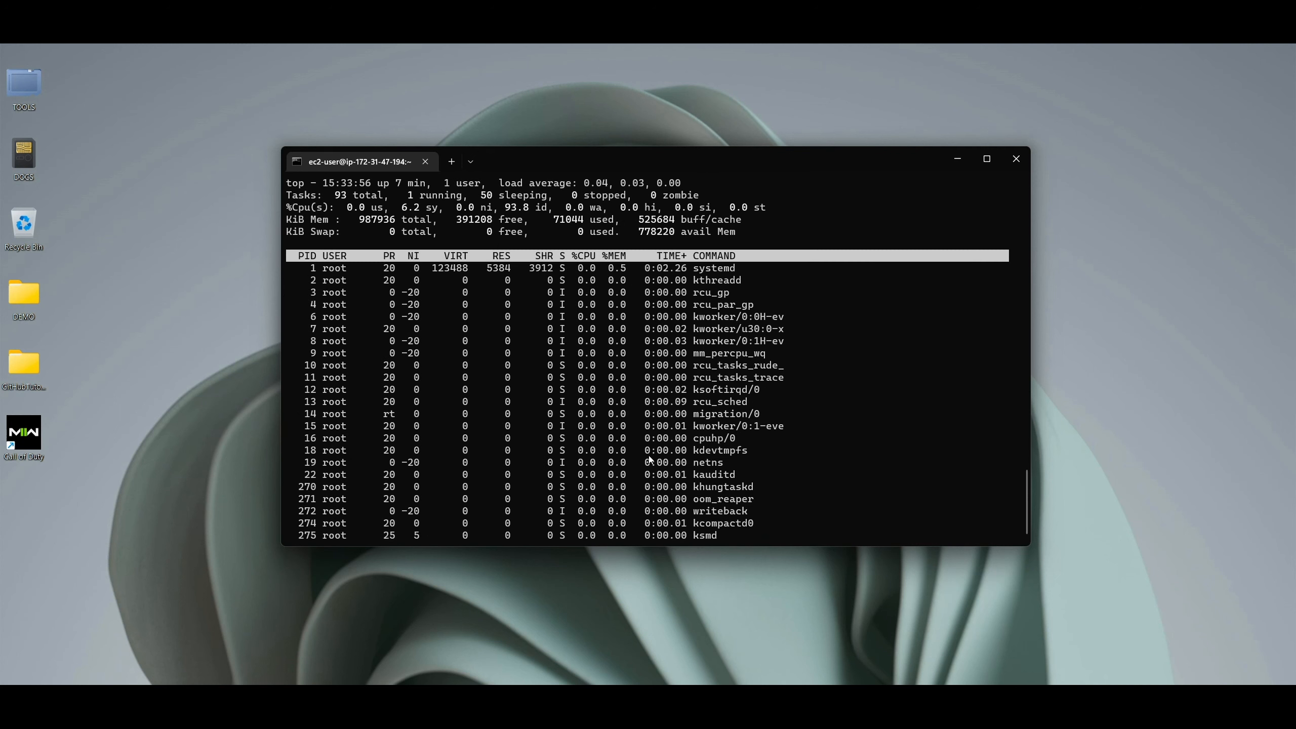
pyautogui.scroll(6, 564, 435)
pyautogui.scroll(-6, 555, 444)
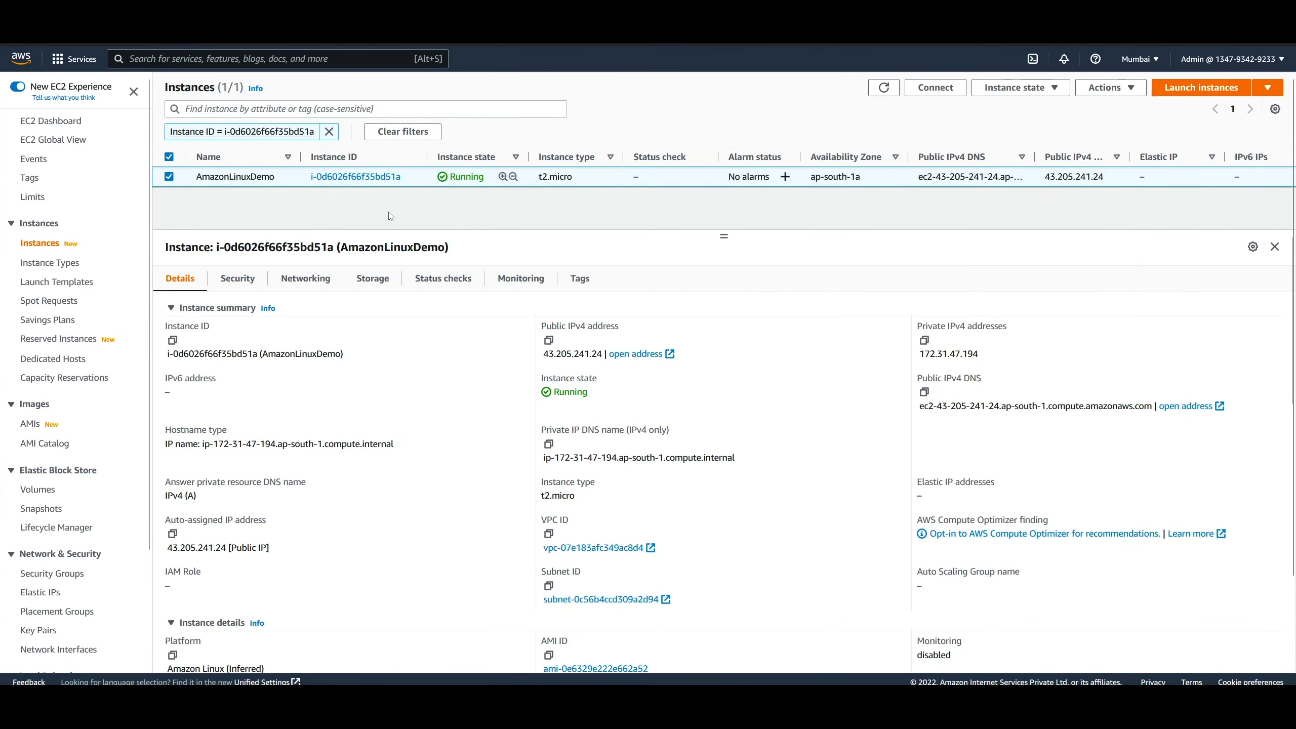
# Switch to the EC2 console and terminate the AmazonLinuxDemo instance
pyautogui.rightClick(425, 178)
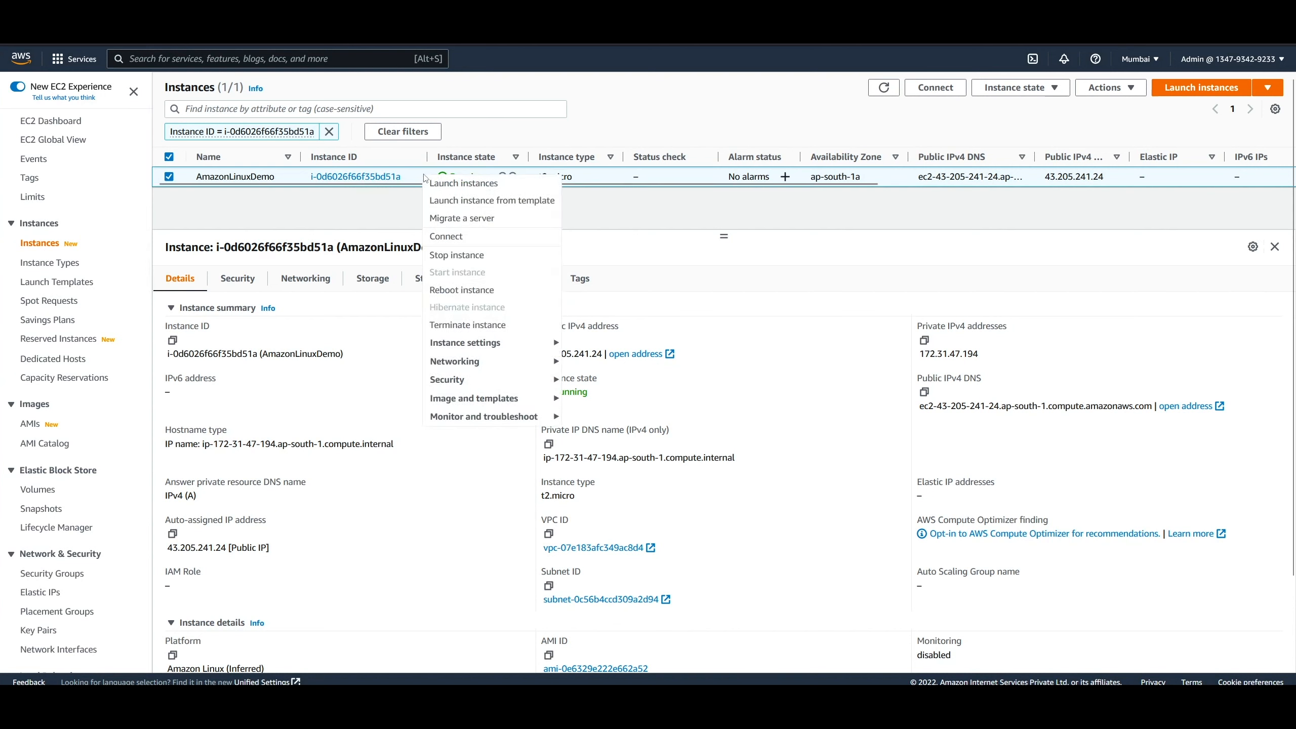
pyautogui.click(492, 327)
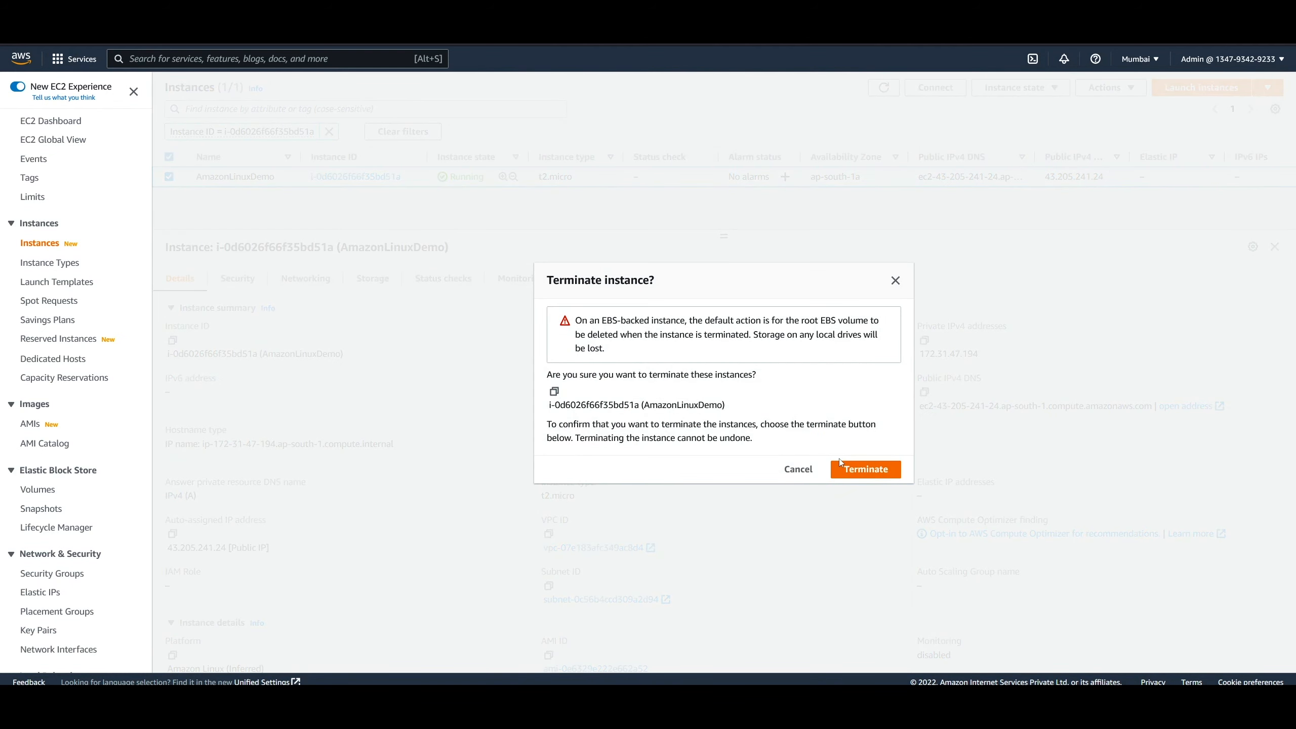
pyautogui.click(862, 468)
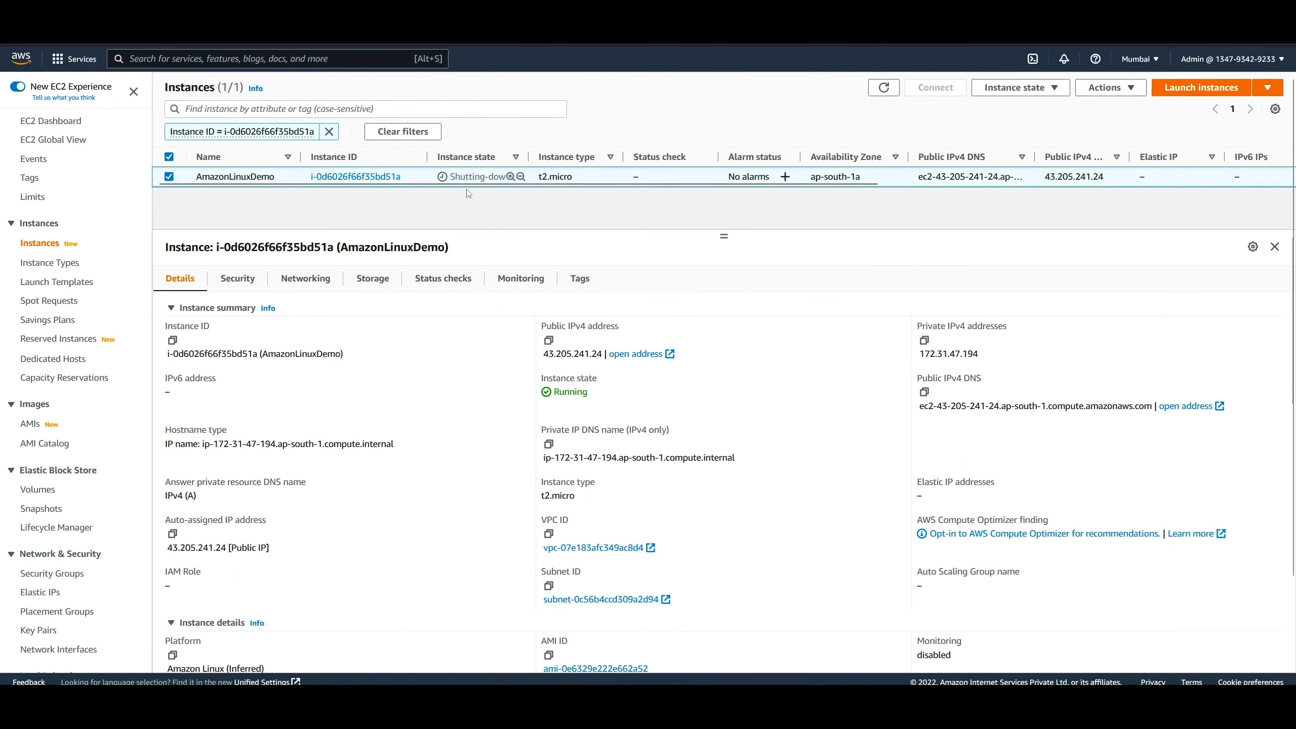
# Start configuring a new instance launch with the Ubuntu Server 22.04 LTS (HVM), SSD Volume Type image
pyautogui.click(1235, 87)
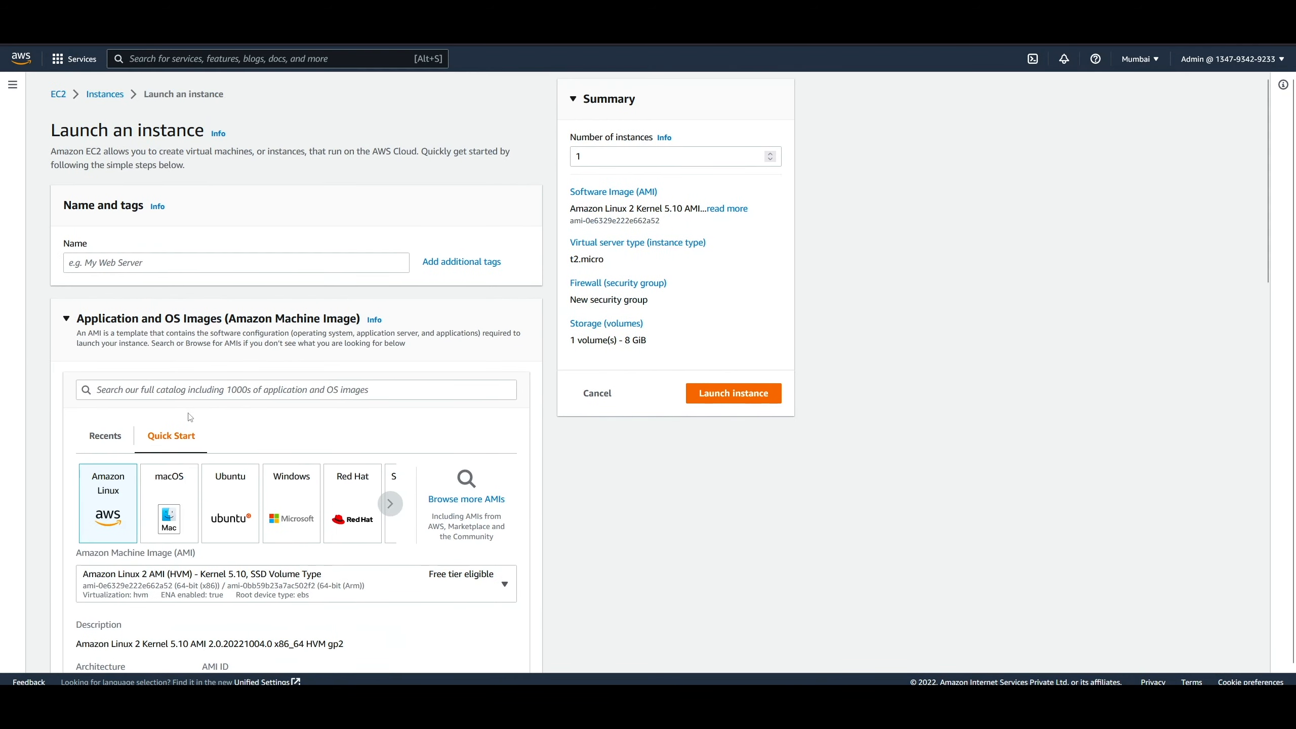
pyautogui.scroll(-1, 231, 511)
pyautogui.click(231, 511)
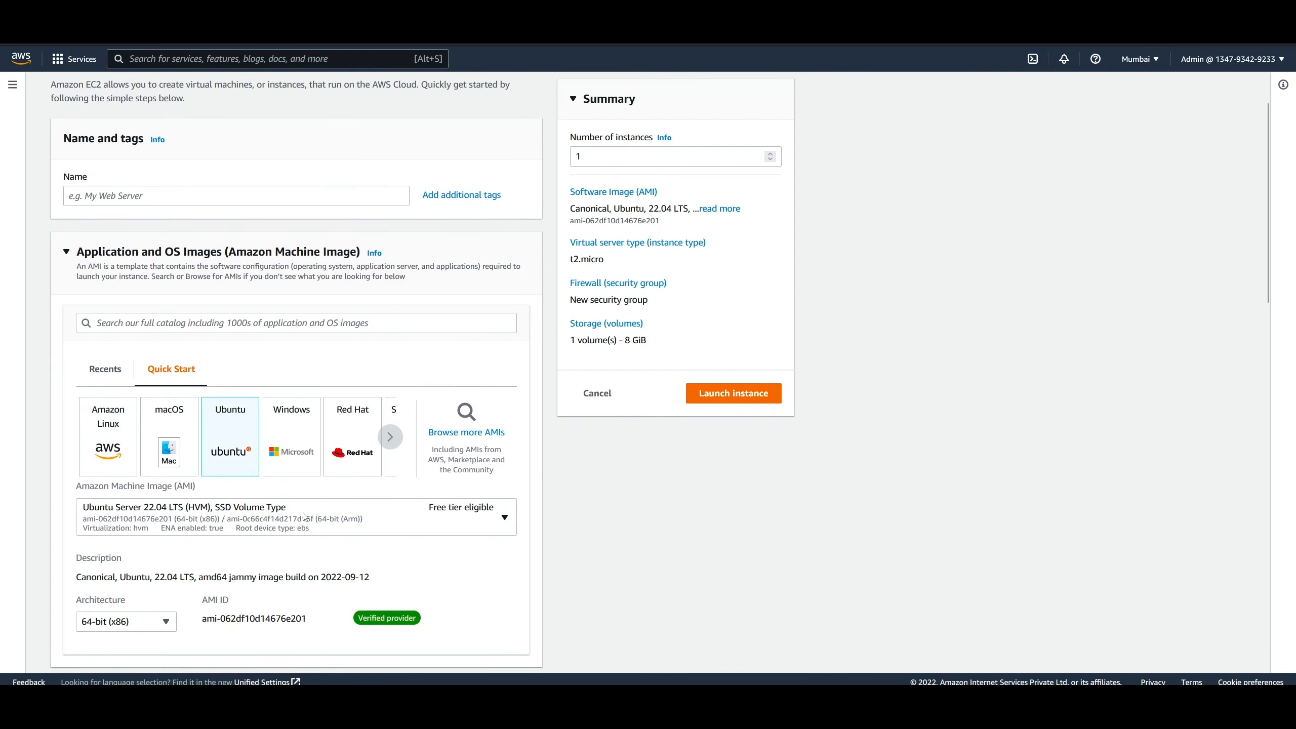
pyautogui.click(304, 517)
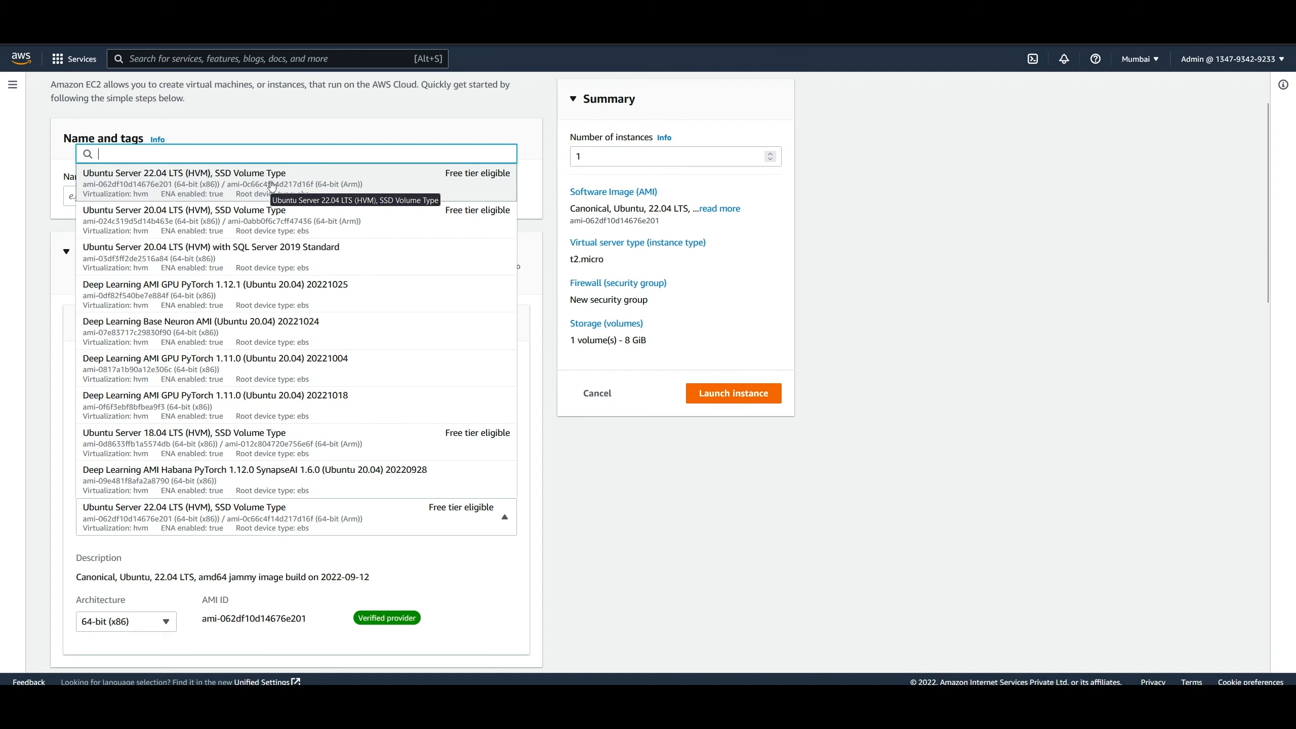
pyautogui.click(289, 189)
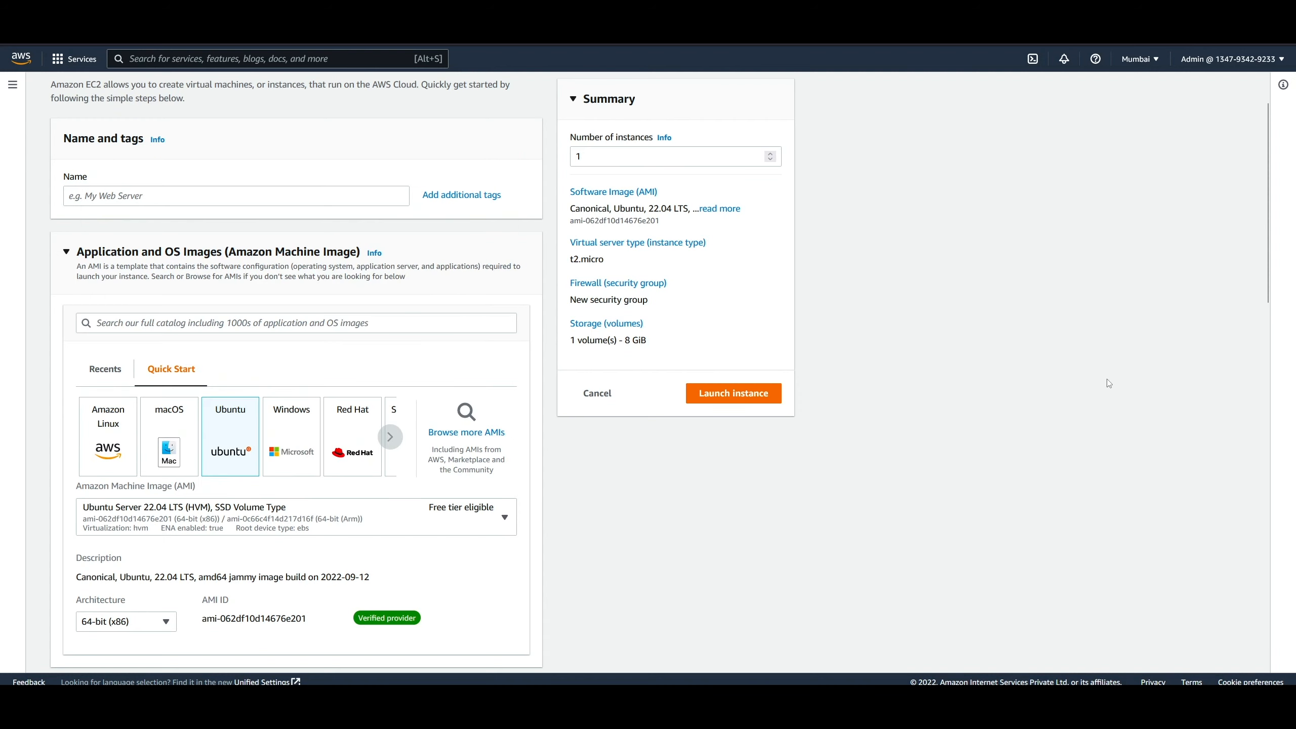
# Name the new instance UbuntuDemo
pyautogui.click(152, 195)
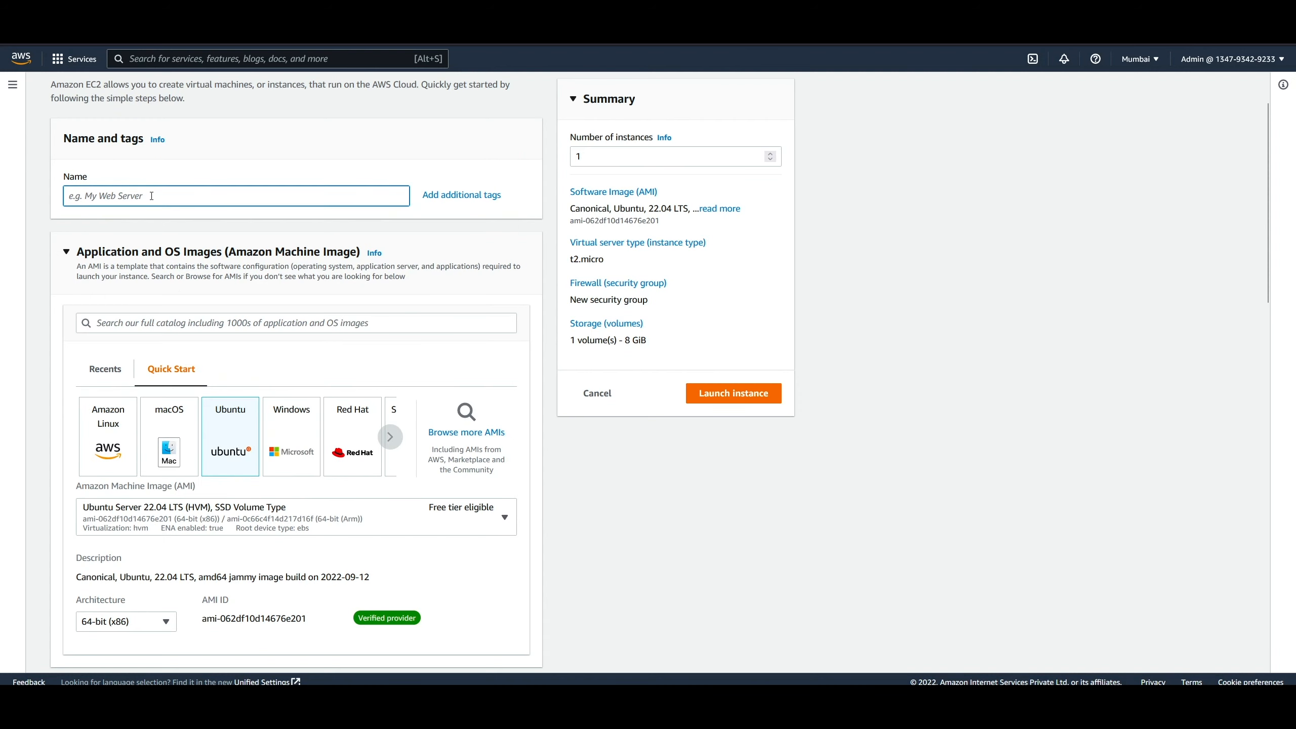
pyautogui.write('ubu')
pyautogui.scroll(-3, 478, 424)
pyautogui.scroll(1, 389, 423)
pyautogui.scroll(-2, 582, 482)
# Keep the 64-bit (x86) architecture for the Ubuntu image and select AmzLinuxKey as the login key pair
pyautogui.click(126, 424)
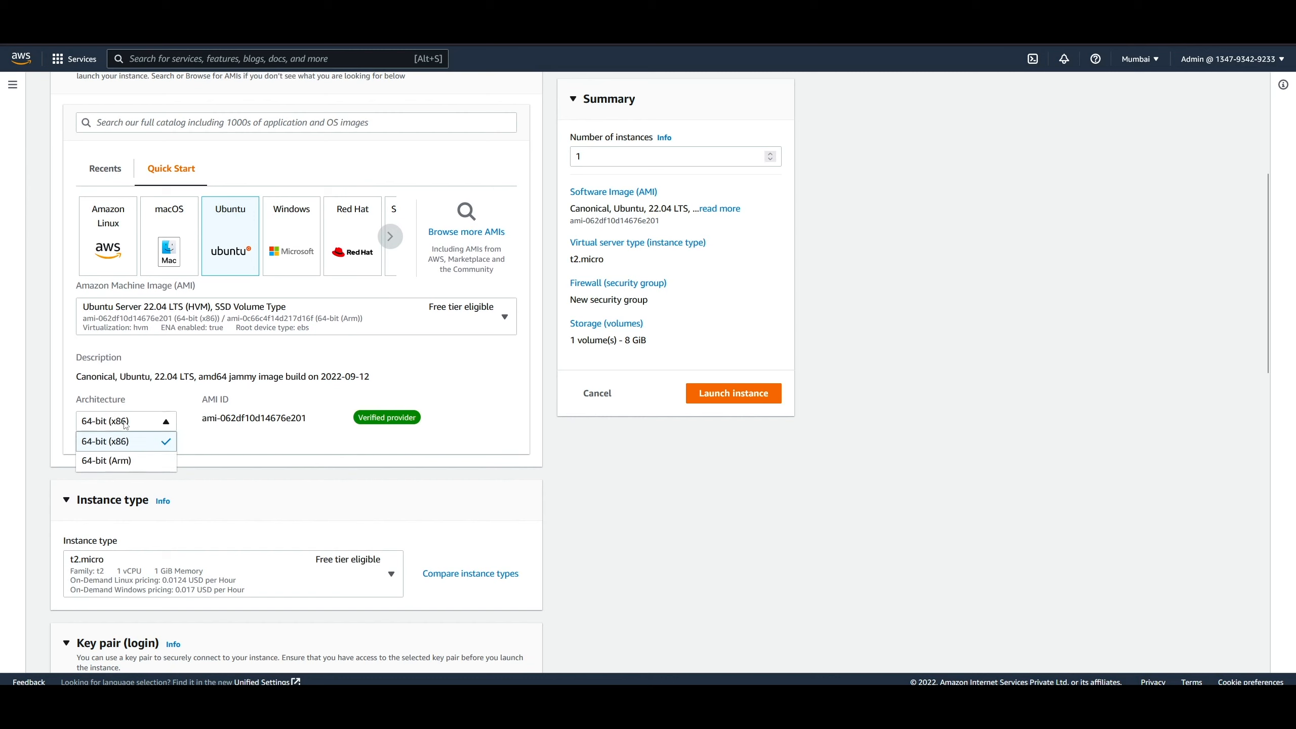
pyautogui.click(646, 503)
pyautogui.scroll(-3, 599, 484)
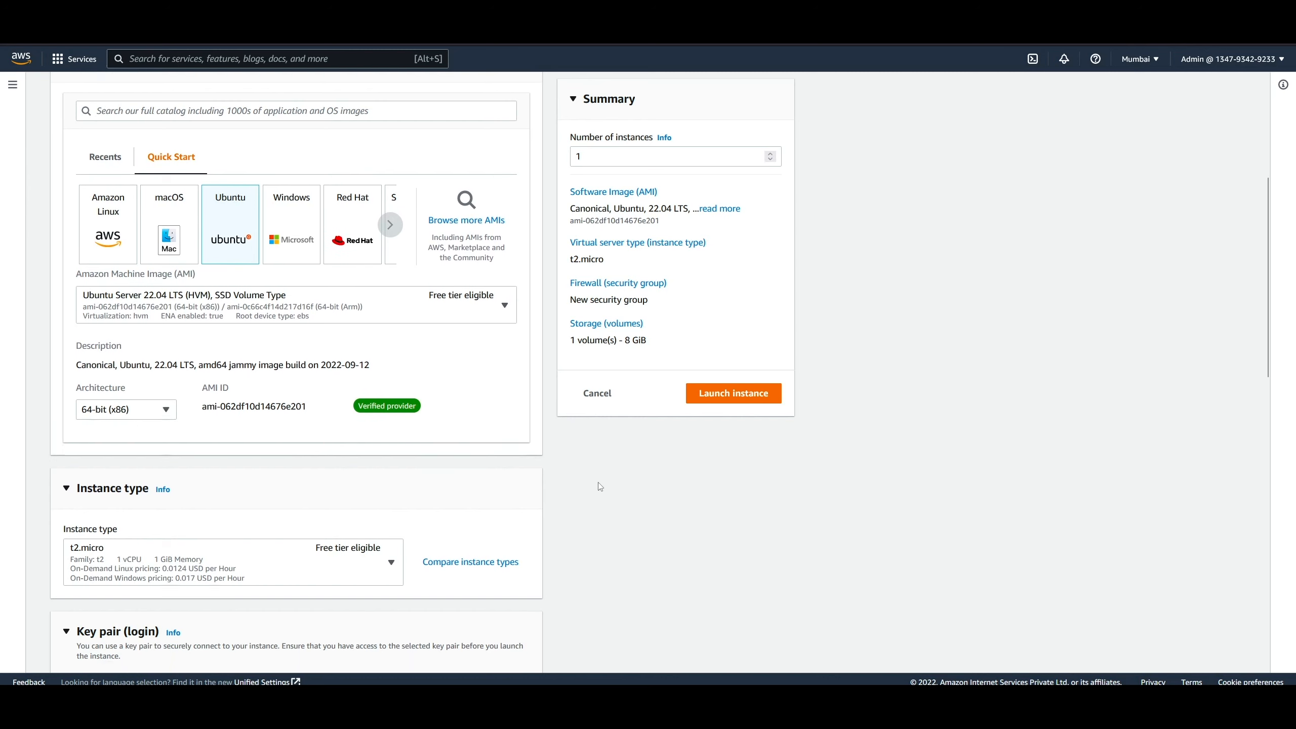
pyautogui.moveTo(216, 283); pyautogui.dragTo(312, 288)
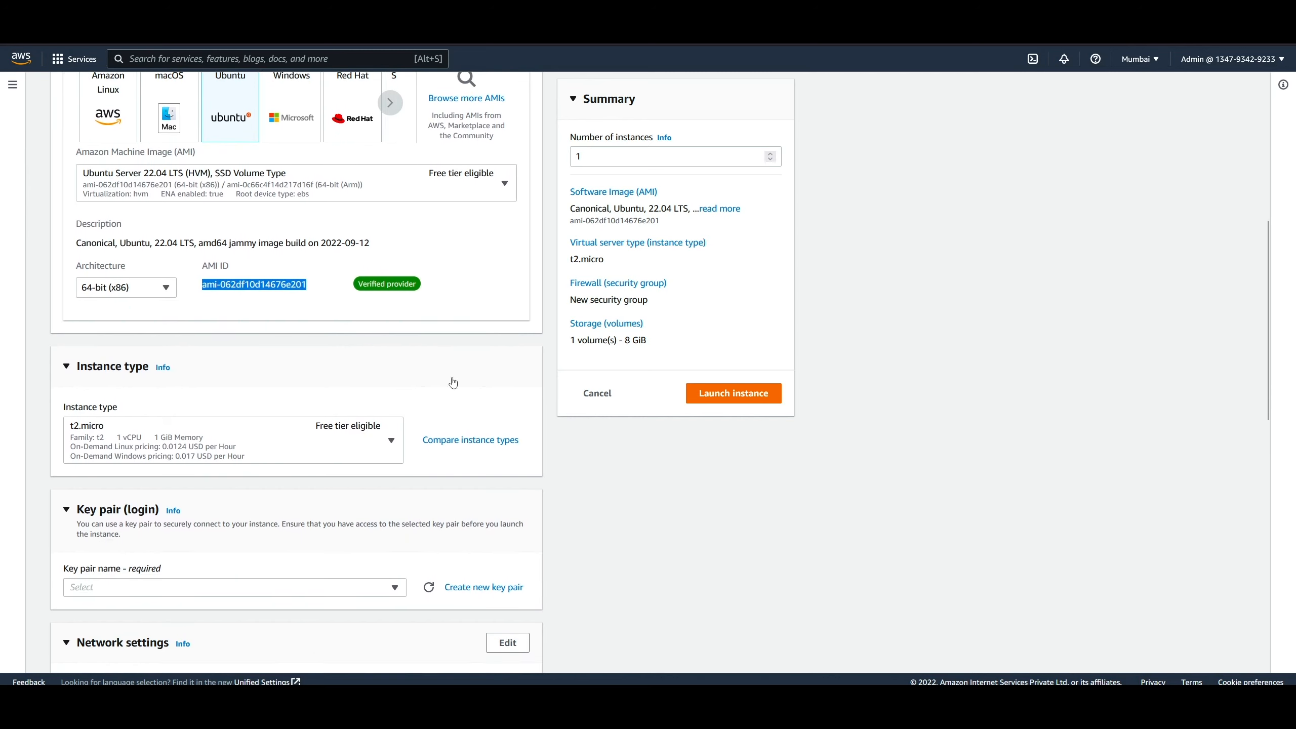
pyautogui.click(452, 384)
pyautogui.scroll(-4, 728, 547)
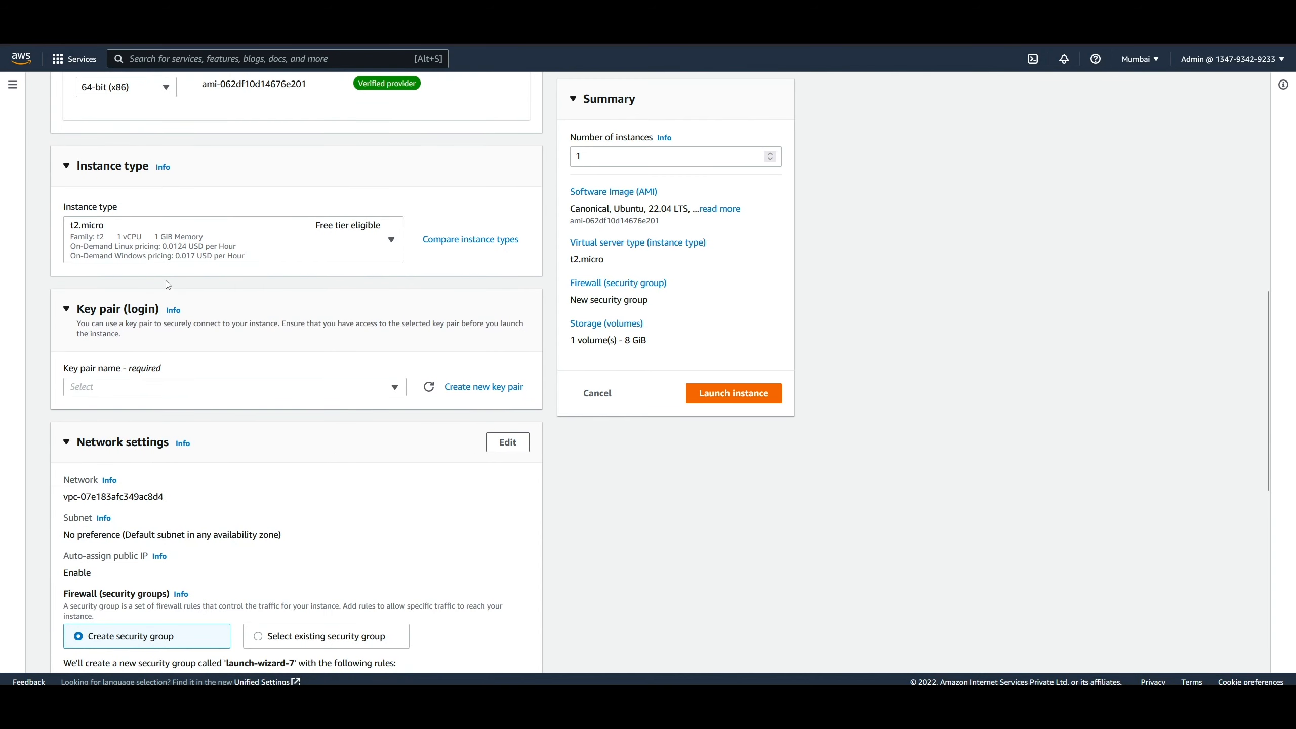
pyautogui.click(188, 389)
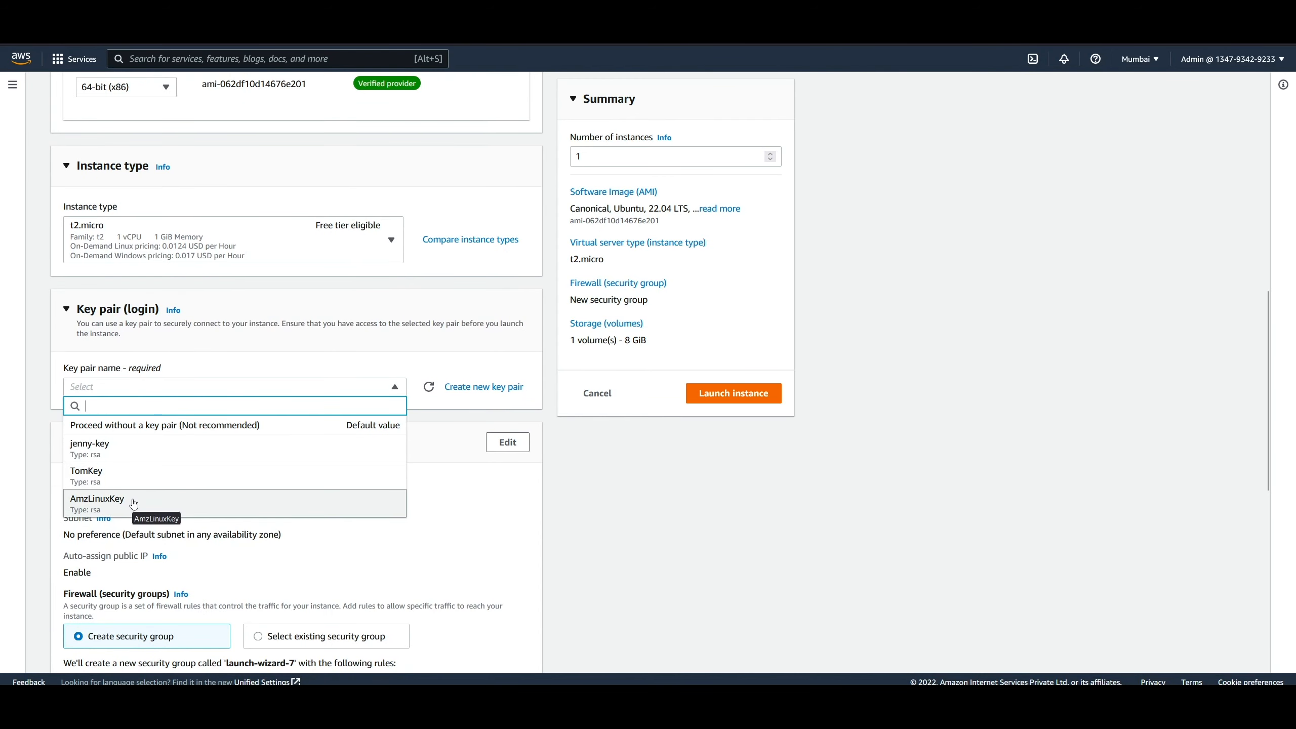
pyautogui.click(134, 504)
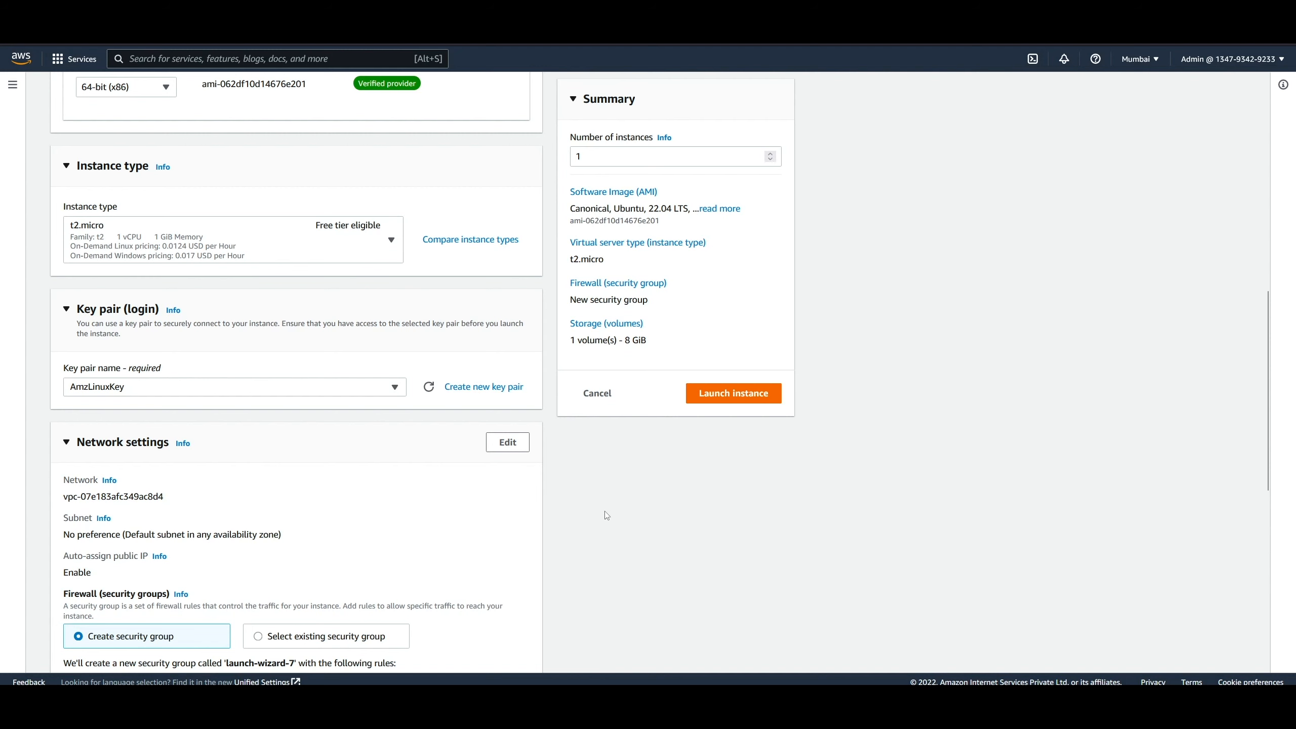
# Review the network, storage and full software image details, and launch the UbuntuDemo instance
pyautogui.scroll(-5, 607, 515)
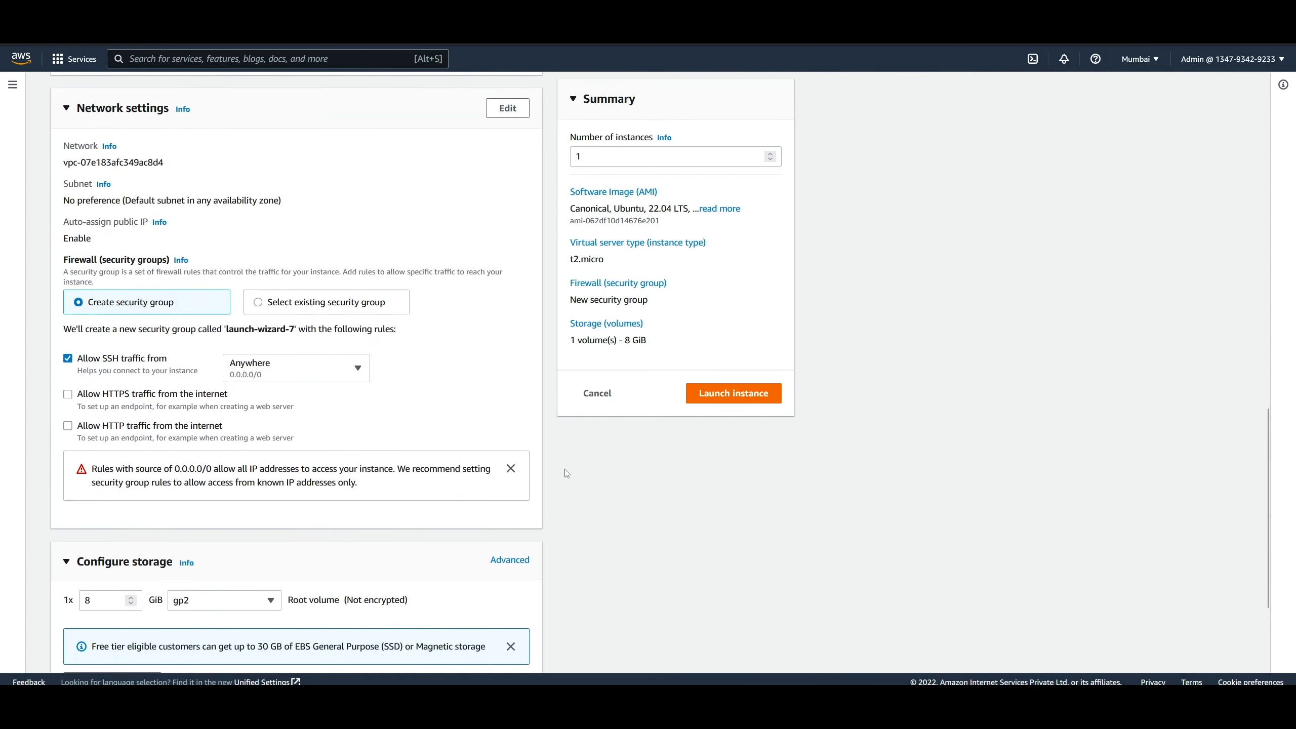
pyautogui.moveTo(60, 165); pyautogui.dragTo(182, 164)
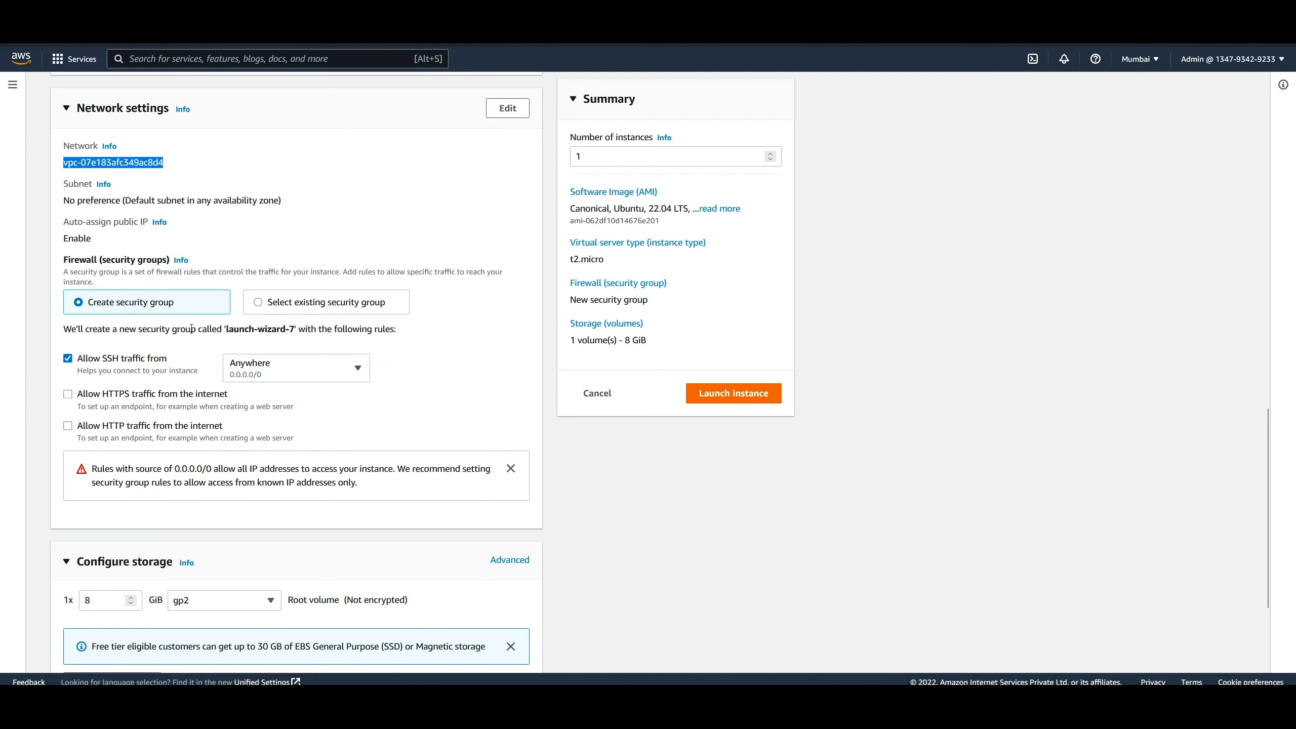
pyautogui.click(640, 518)
pyautogui.scroll(-3, 636, 527)
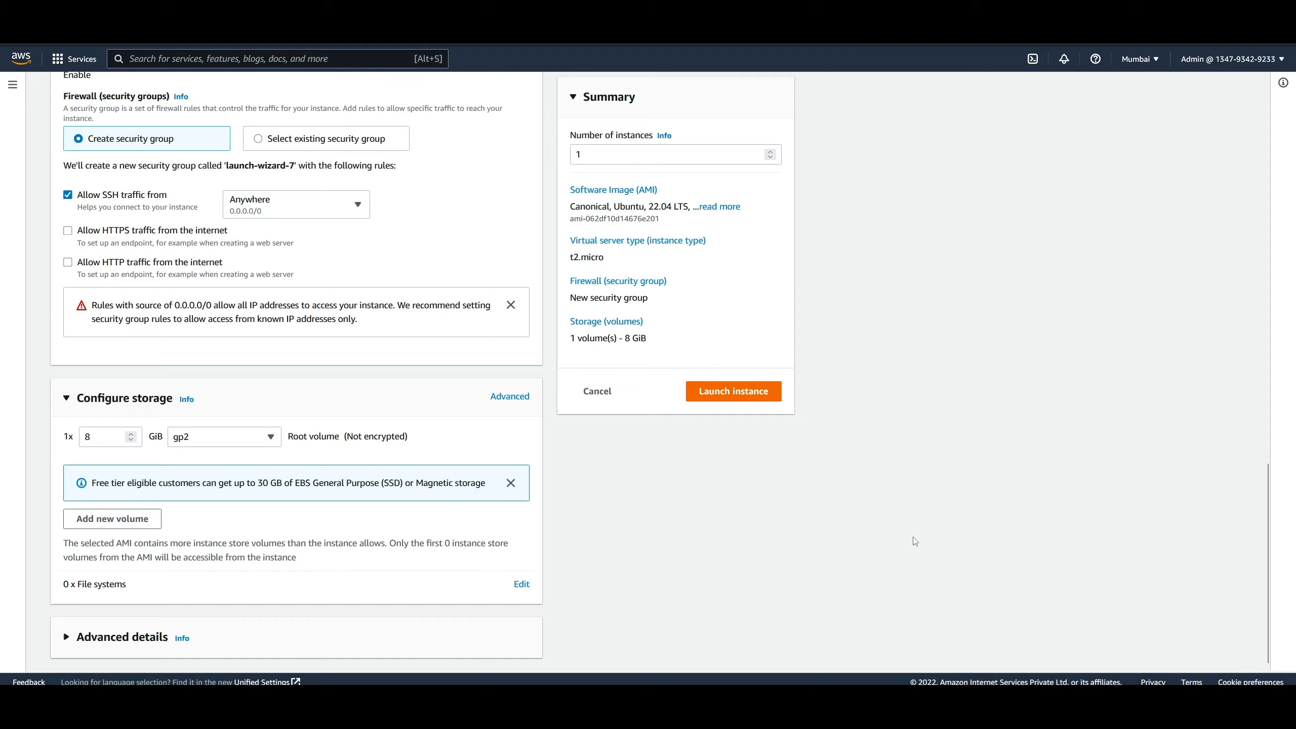
pyautogui.scroll(5, 966, 473)
pyautogui.scroll(10, 967, 474)
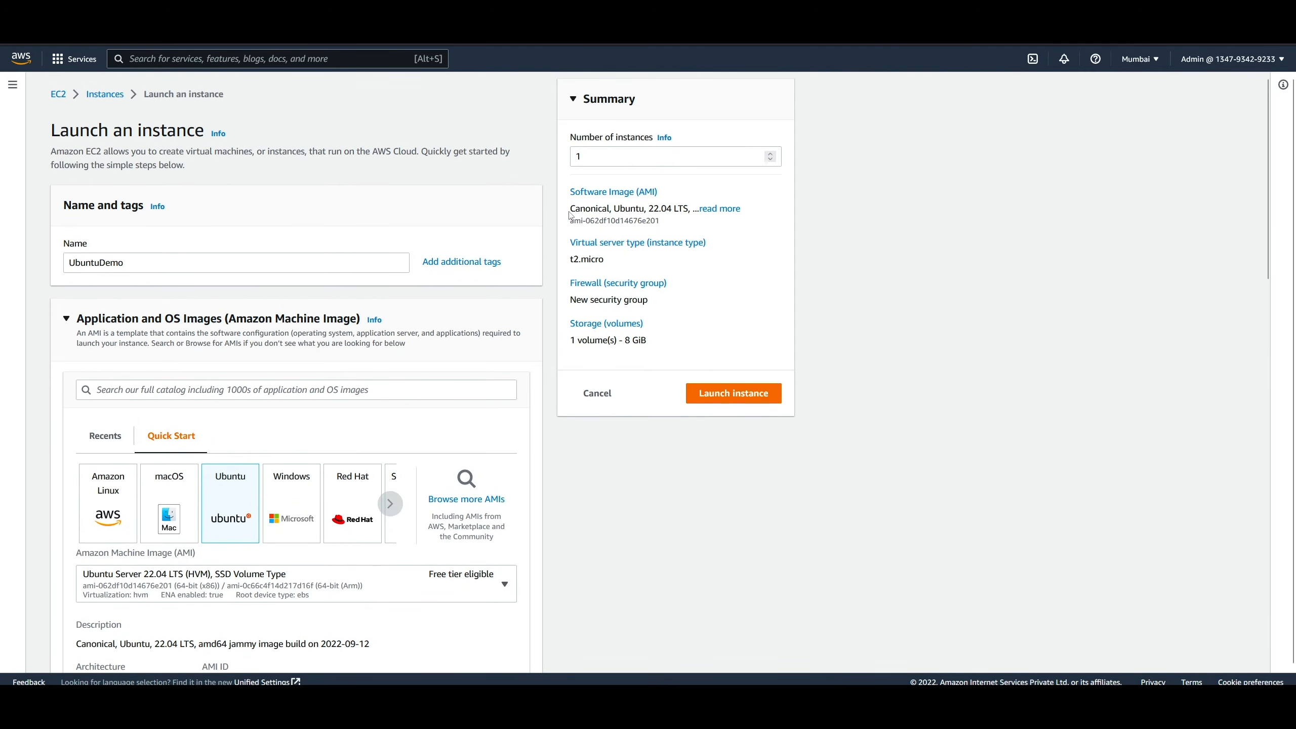
pyautogui.moveTo(570, 209); pyautogui.dragTo(649, 209)
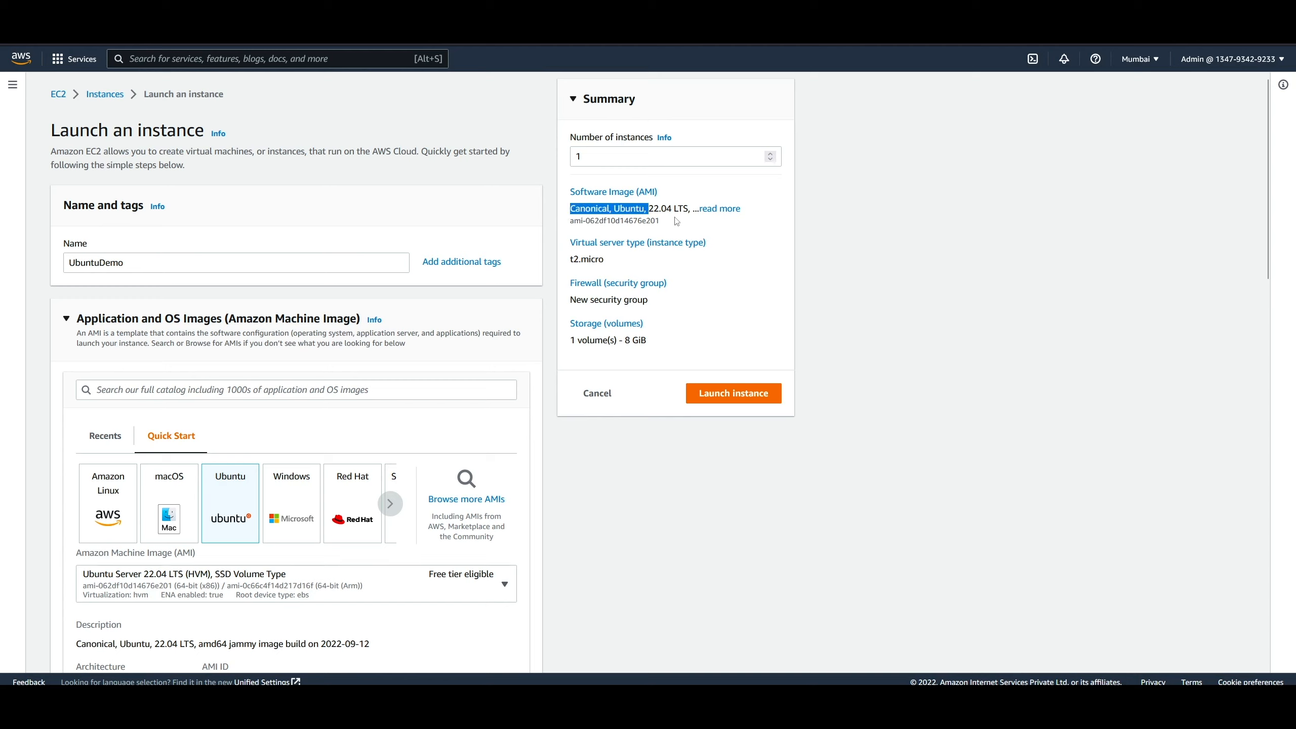
pyautogui.click(717, 210)
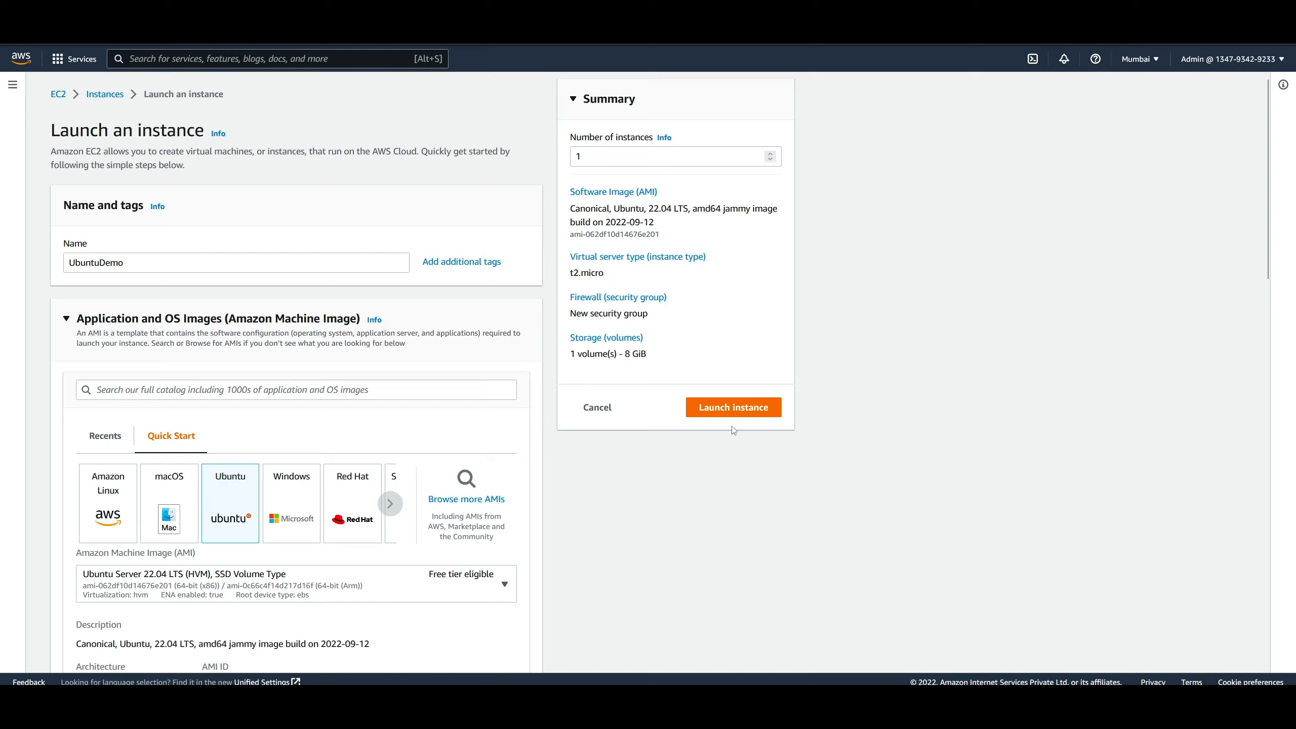
pyautogui.click(733, 407)
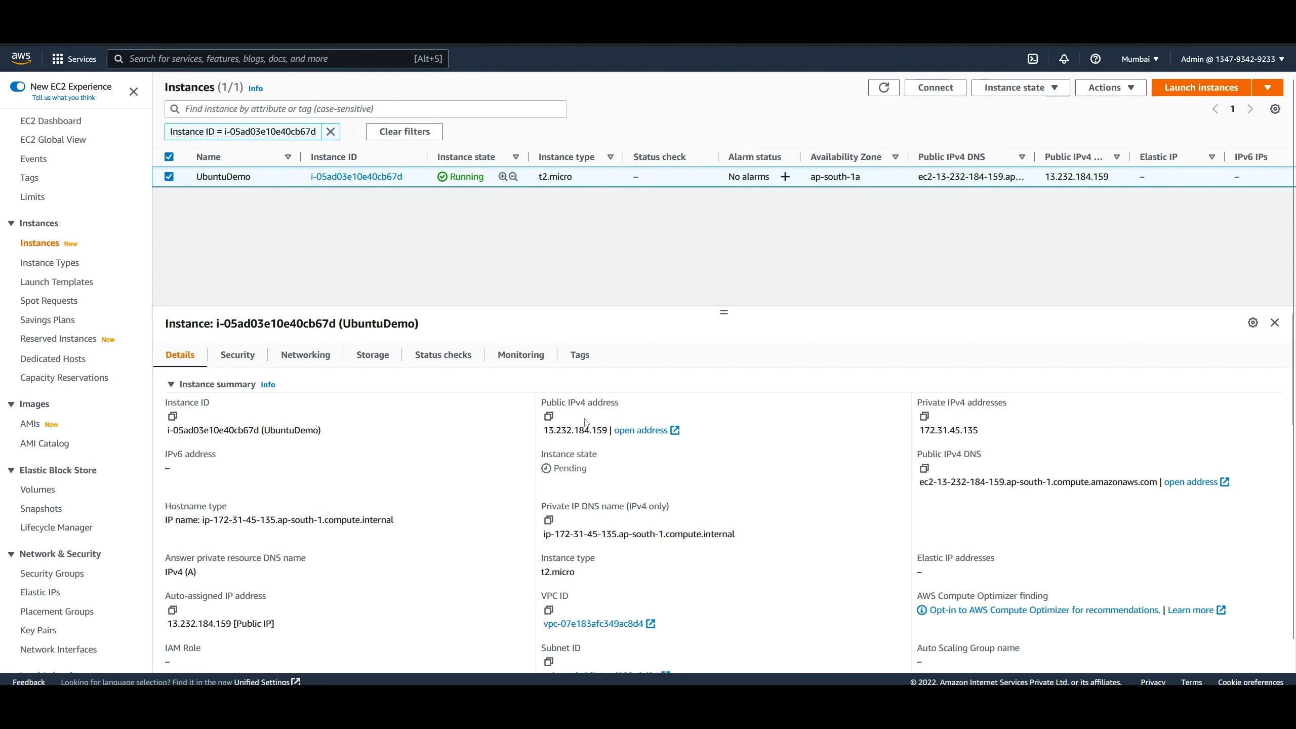
# Copy the UbuntuDemo instance's public IPv4 address, switch to Command Prompt and clear its screen
pyautogui.click(549, 416)
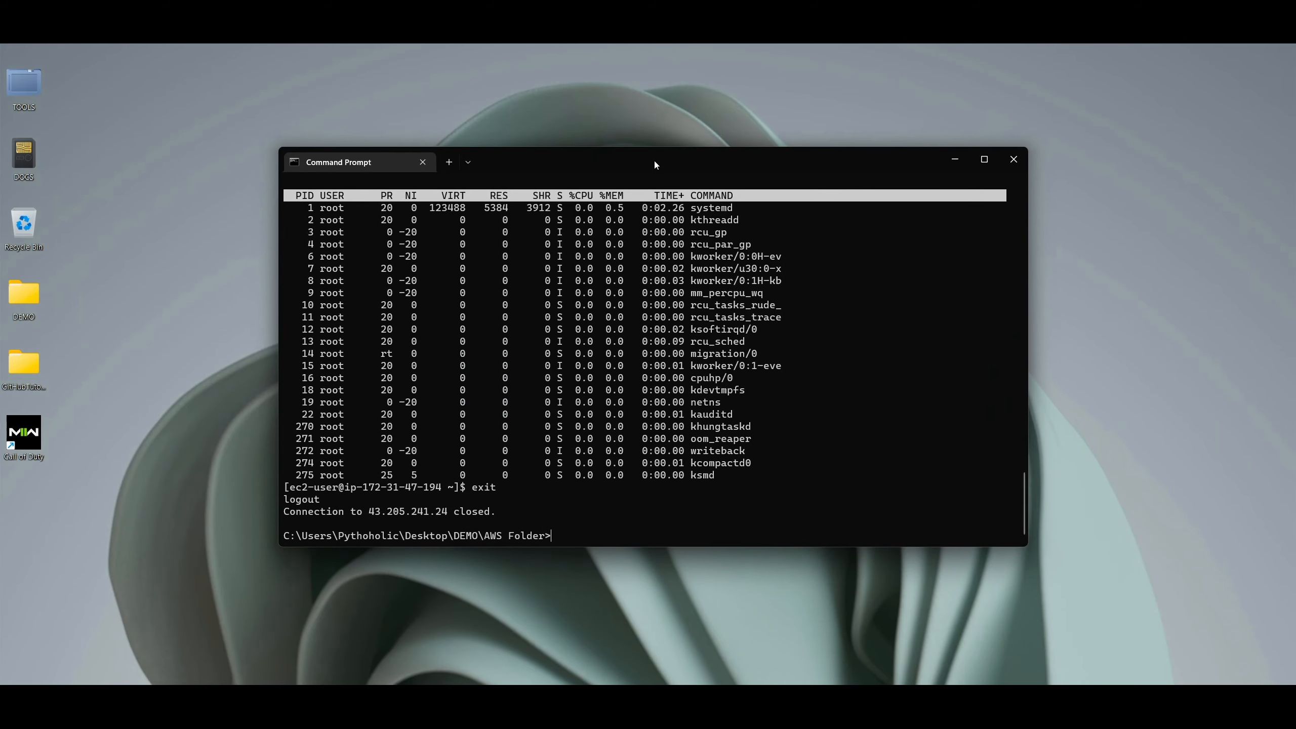
pyautogui.moveTo(655, 161); pyautogui.dragTo(637, 161)
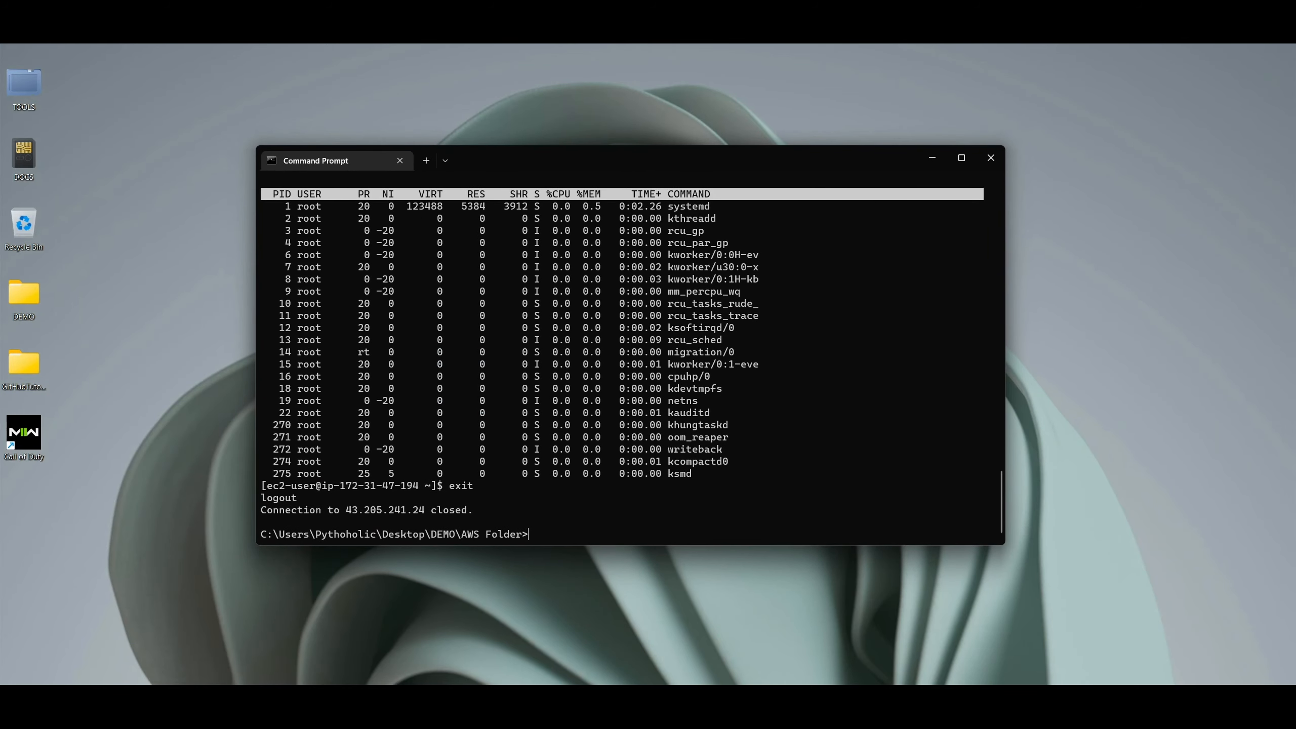
pyautogui.write('cls')
pyautogui.press('Return')
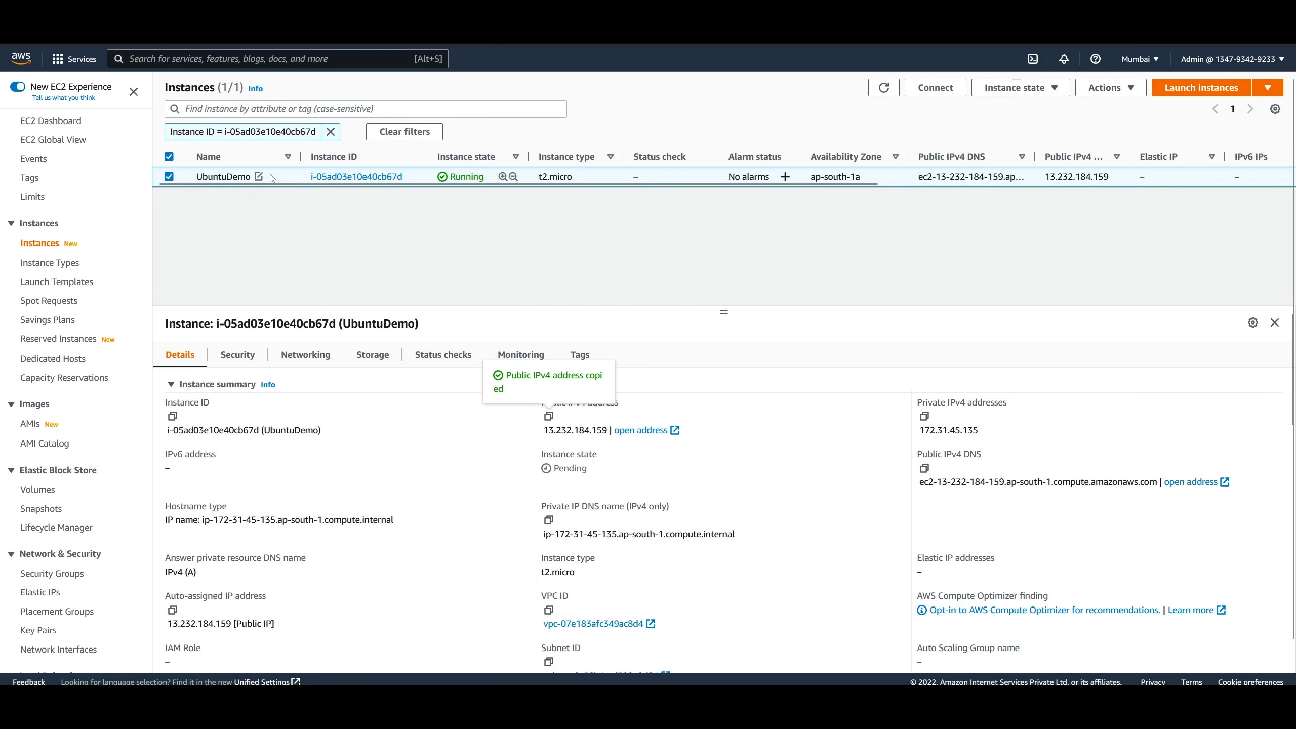
# Open the connection options for the UbuntuDemo instance and copy the example SSH command for AmzLinuxKey.pem
pyautogui.rightClick(272, 178)
pyautogui.click(298, 240)
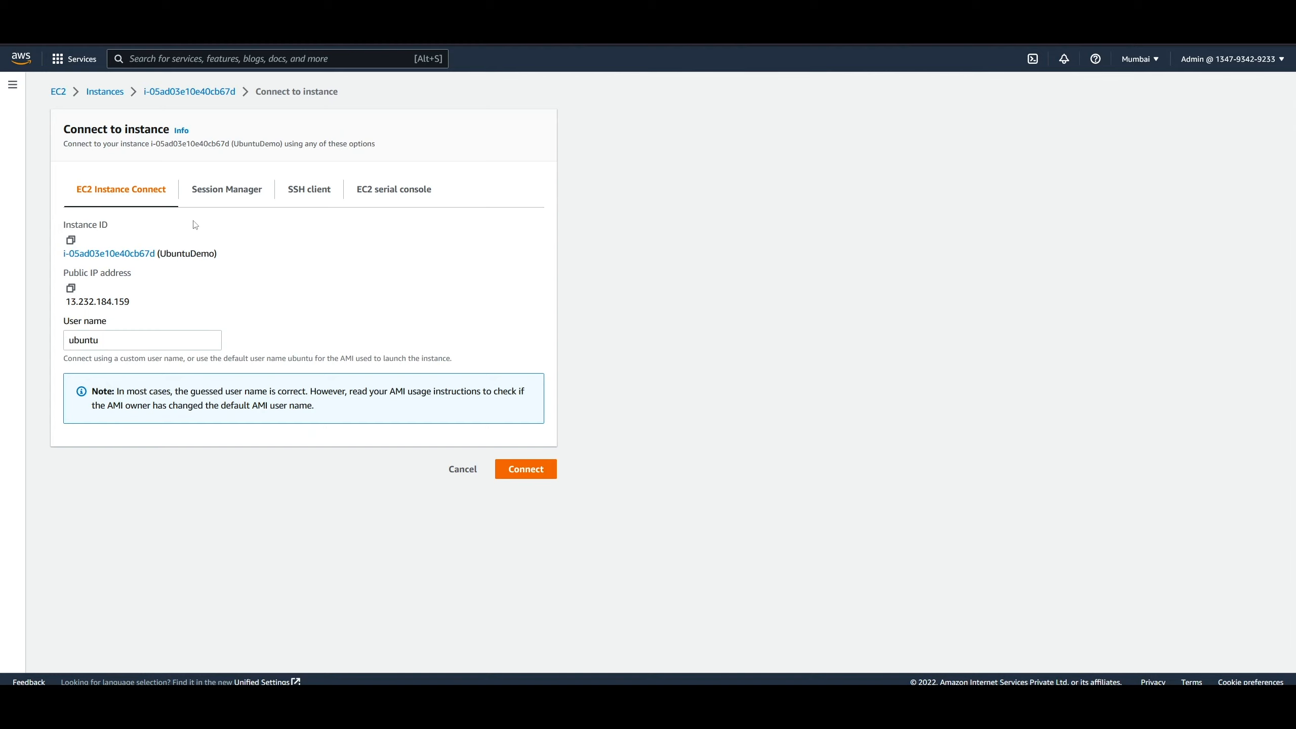
pyautogui.click(220, 192)
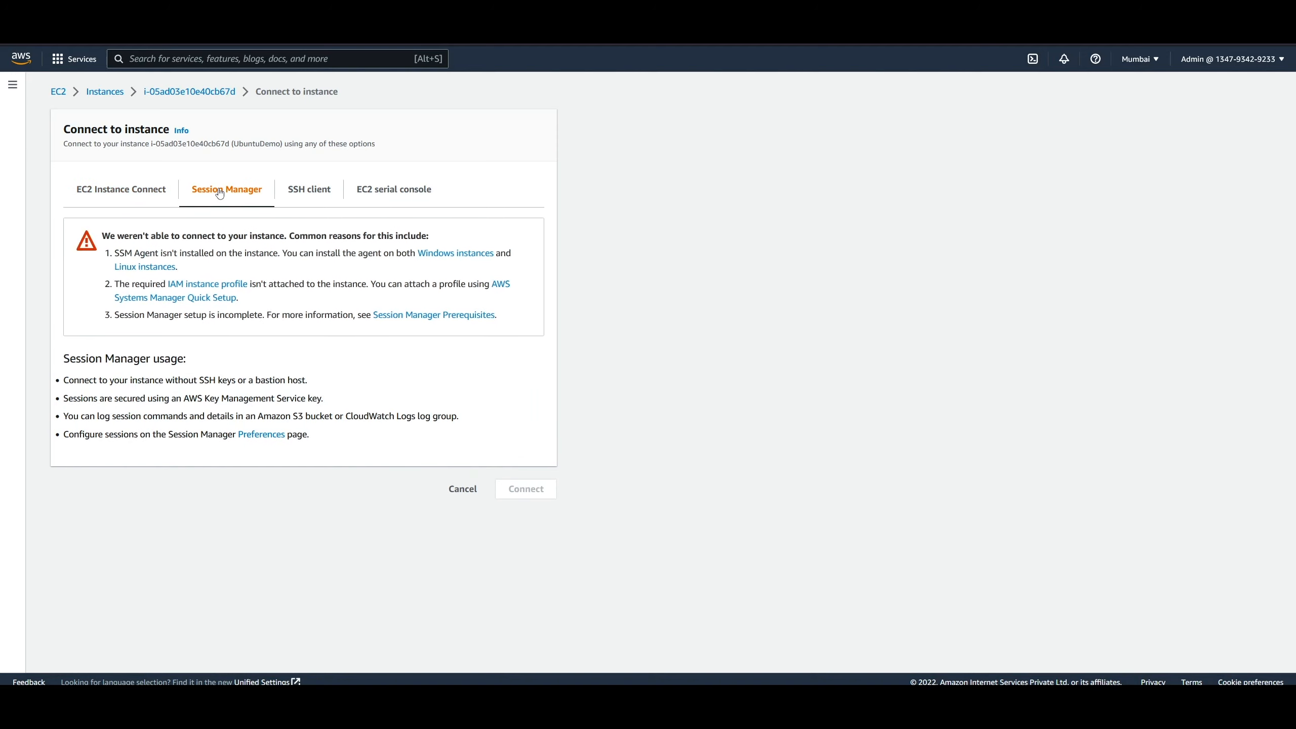
pyautogui.click(308, 192)
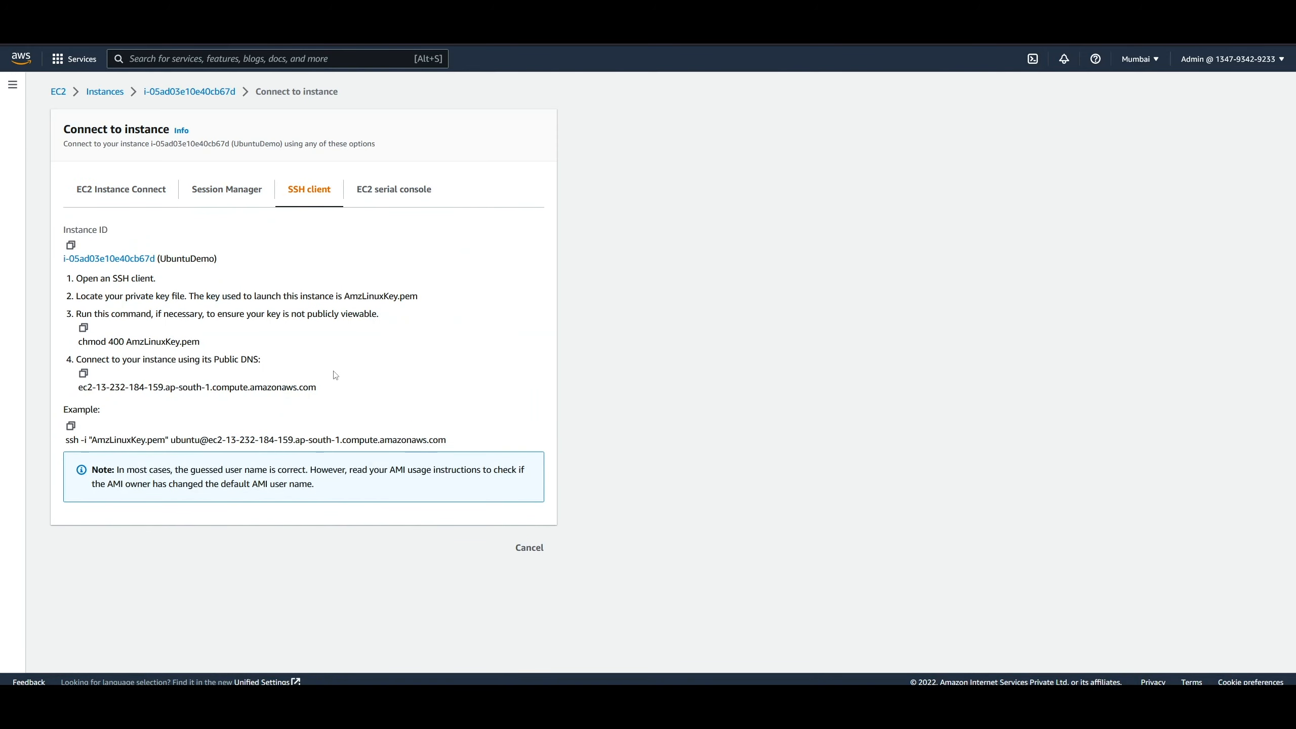
pyautogui.moveTo(469, 440)
pyautogui.mouseDown()
pyautogui.moveTo(63, 442)
pyautogui.moveTo(458, 440)
pyautogui.mouseUp()
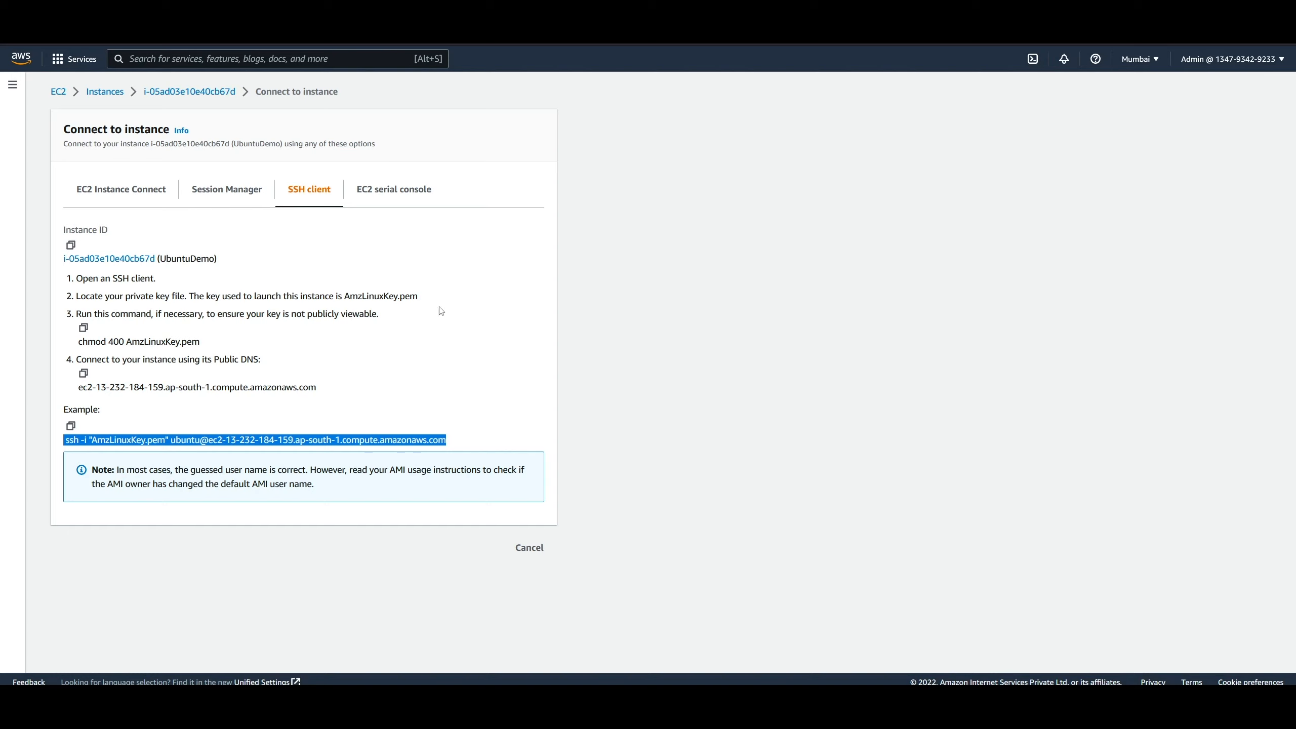
pyautogui.click(70, 425)
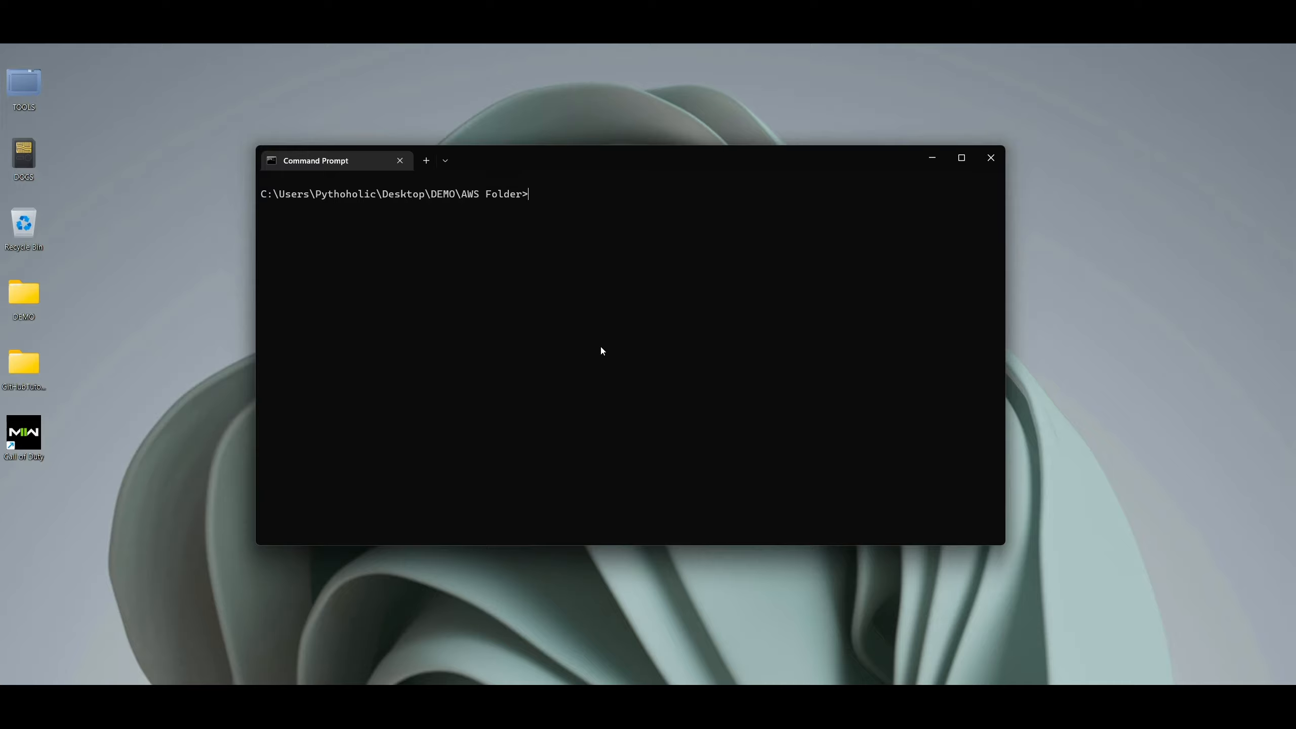
# Run the copied SSH command in Command Prompt to connect as ubuntu, accepting the host's authenticity with yes
pyautogui.hotkey('ctrl', 'v')
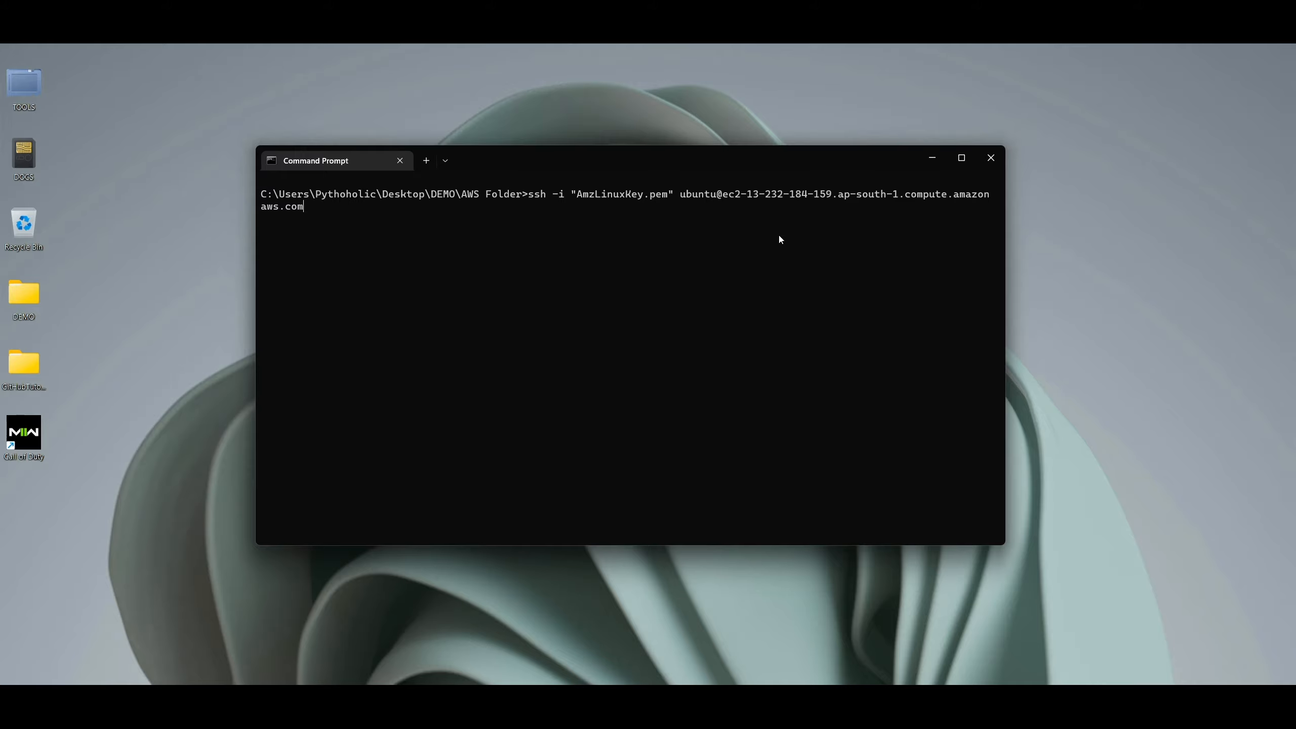
pyautogui.press('Return')
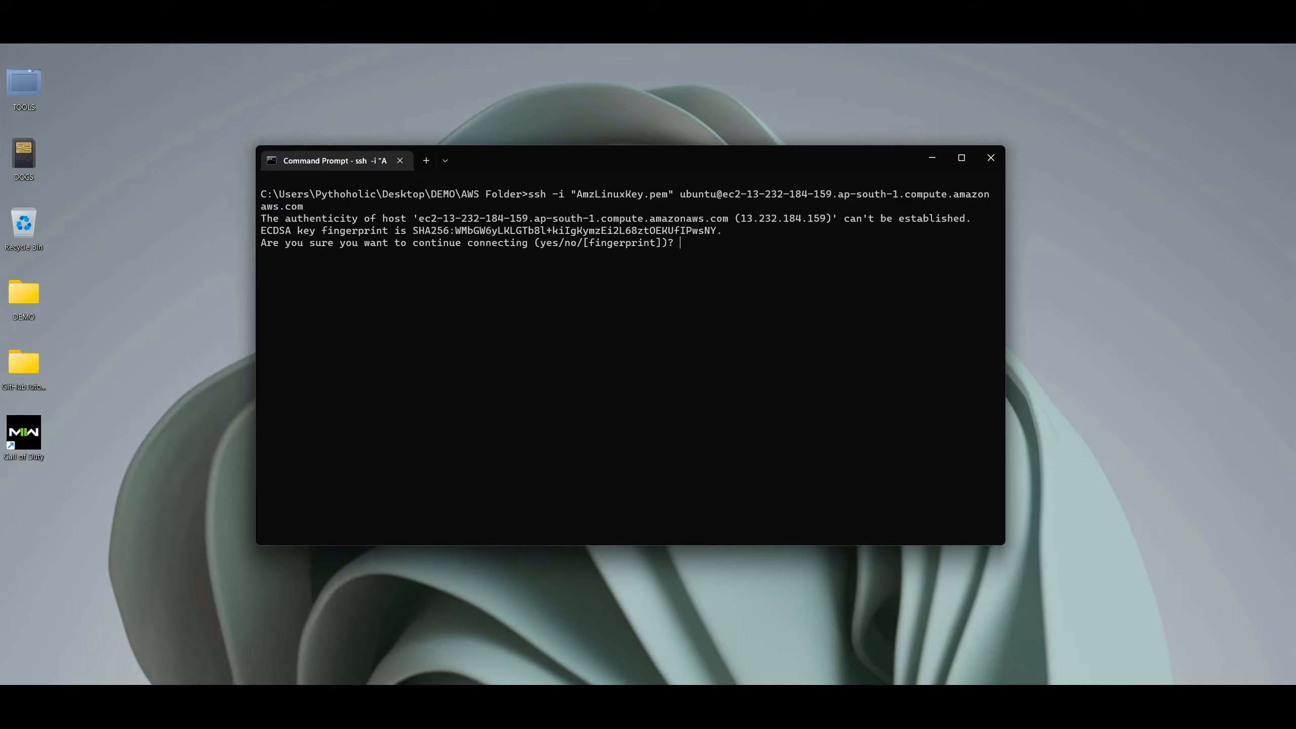
pyautogui.write('yes')
pyautogui.press('Return')
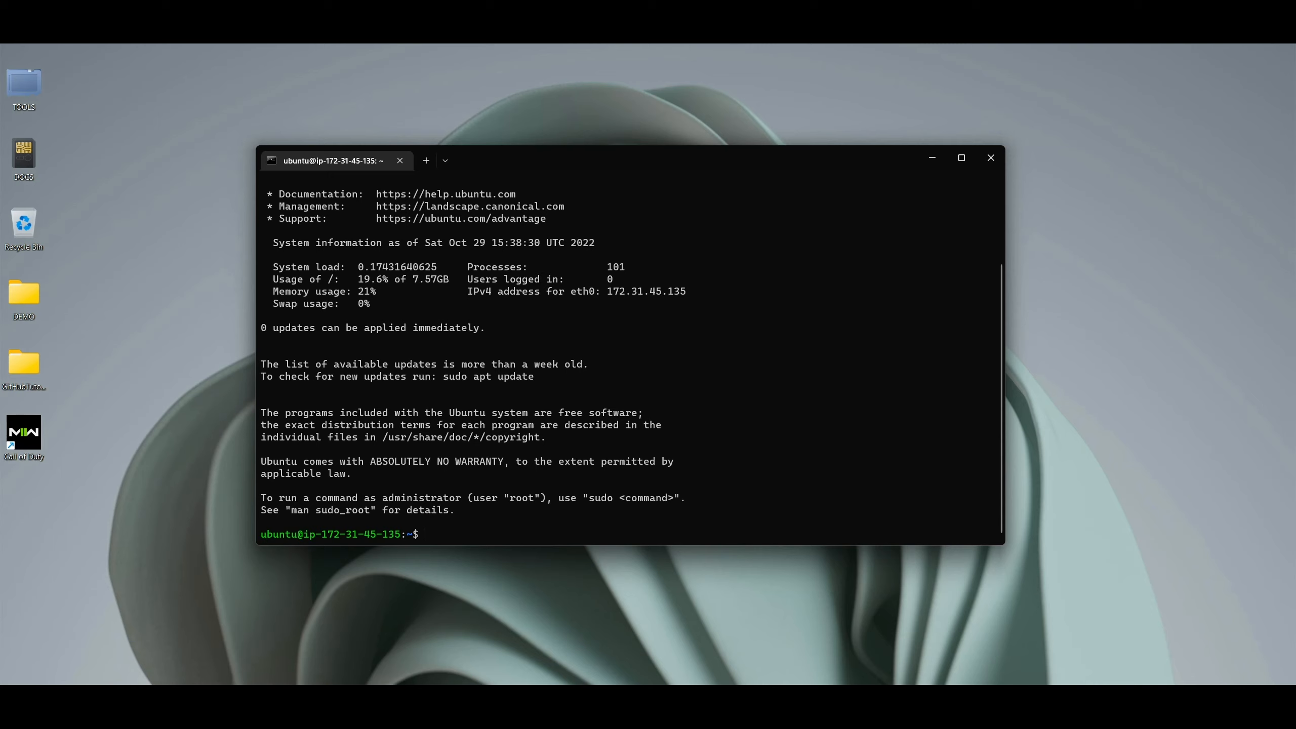
# Check the Ubuntu session by running who am i, ls and top
pyautogui.write('who am i')
pyautogui.press('Return')
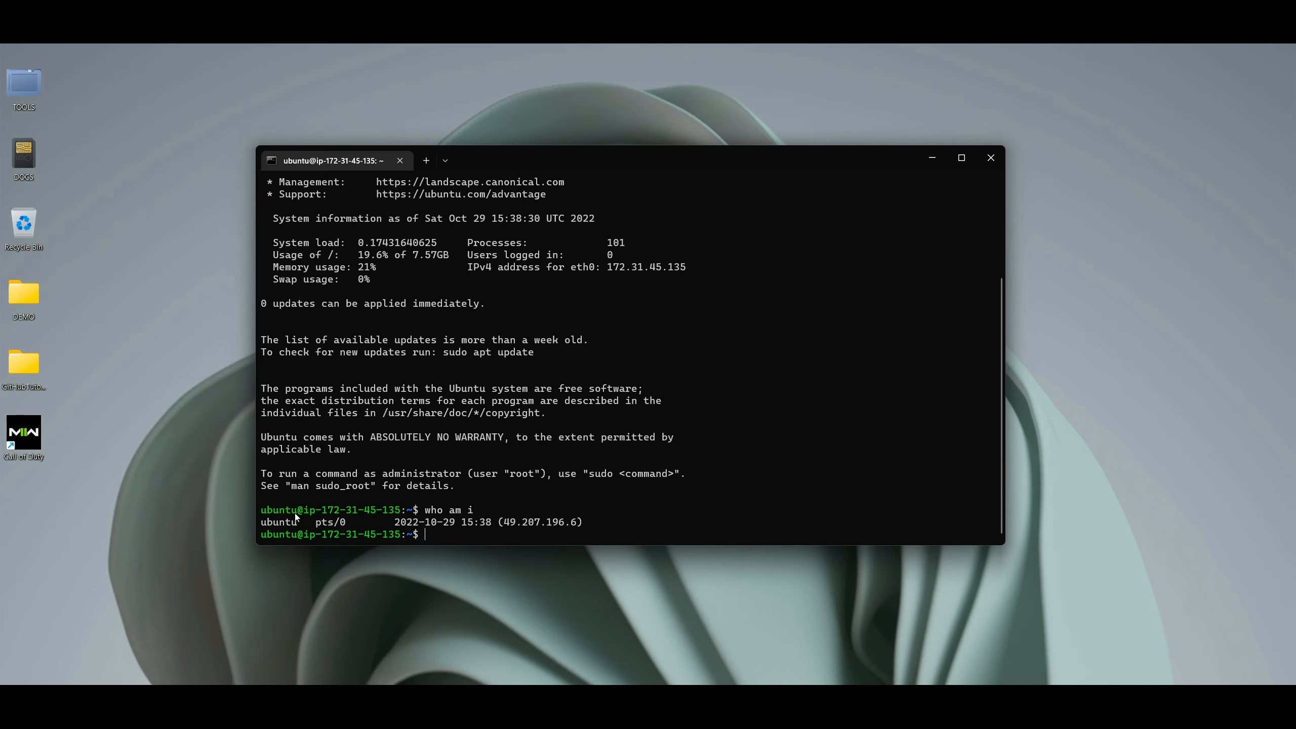
pyautogui.doubleClick(280, 524)
pyautogui.write('ls')
pyautogui.press('Return')
pyautogui.write('top')
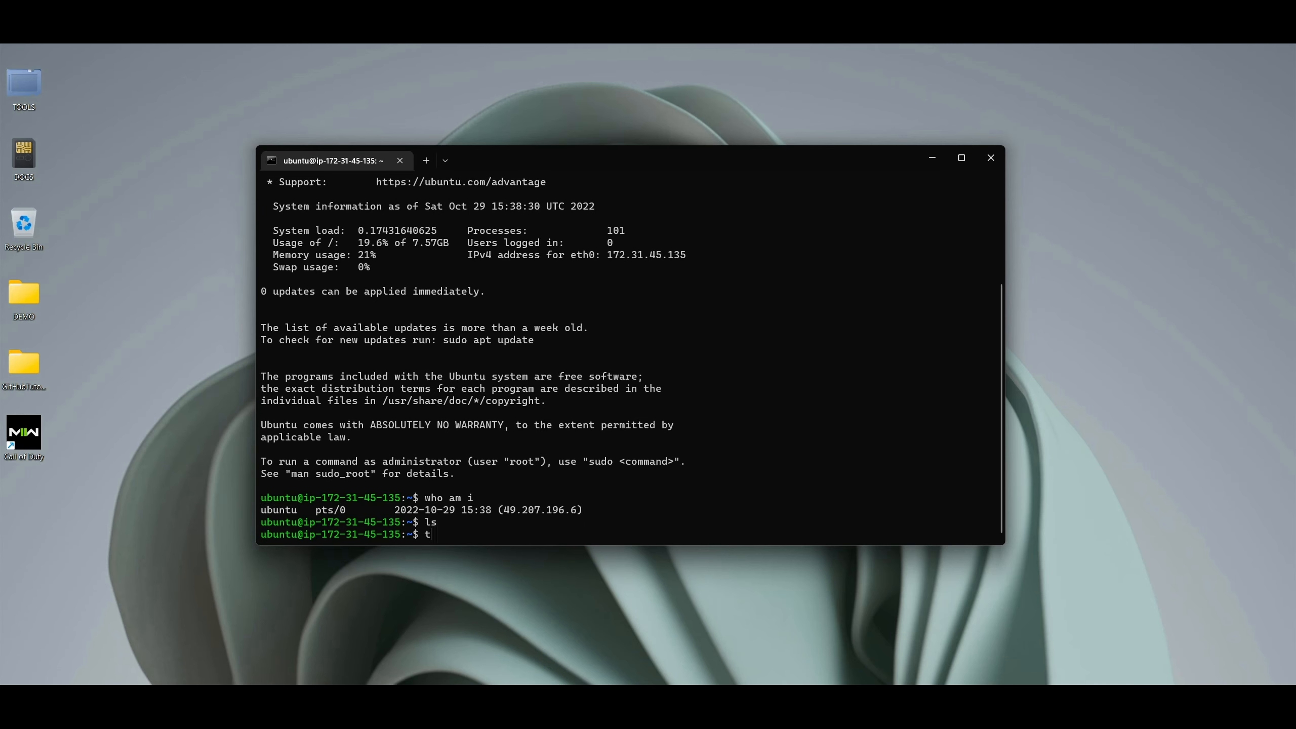
pyautogui.press('Return')
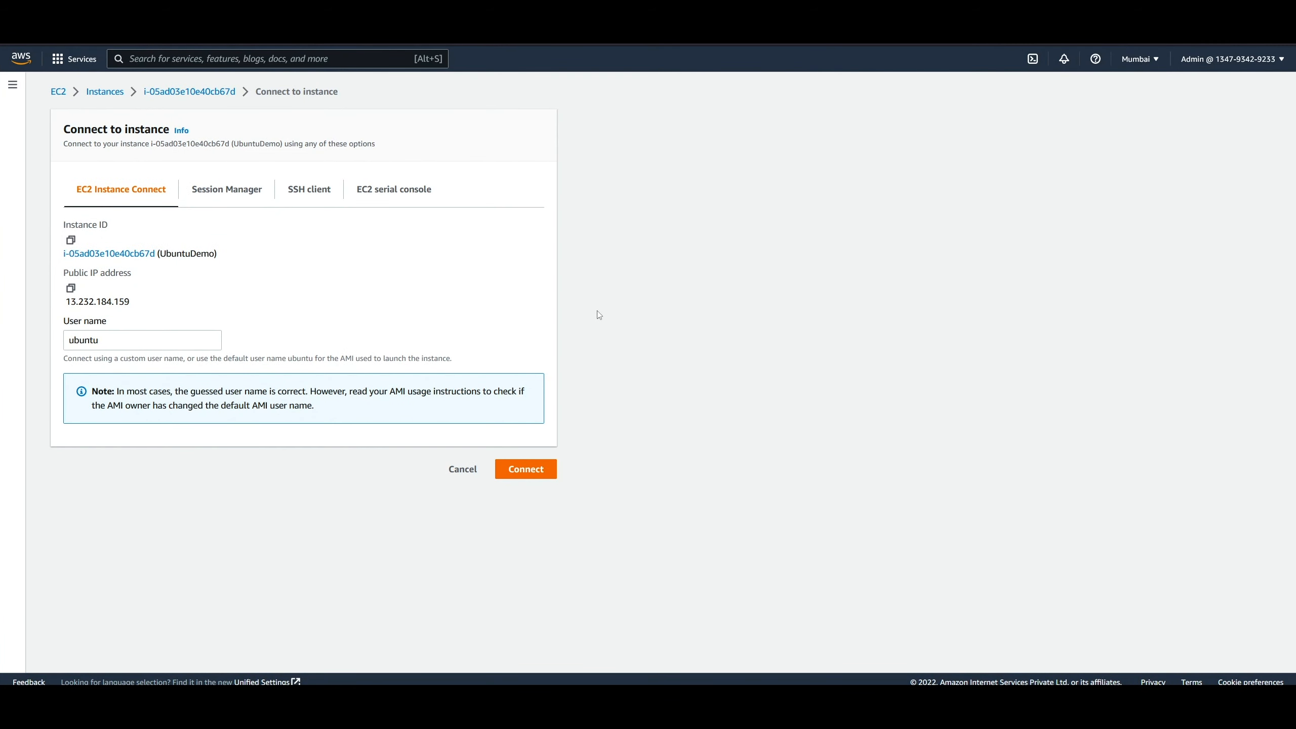
# Return to the EC2 console and connect to the UbuntuDemo instance through EC2 Instance Connect with the user name ubuntu
pyautogui.click(213, 92)
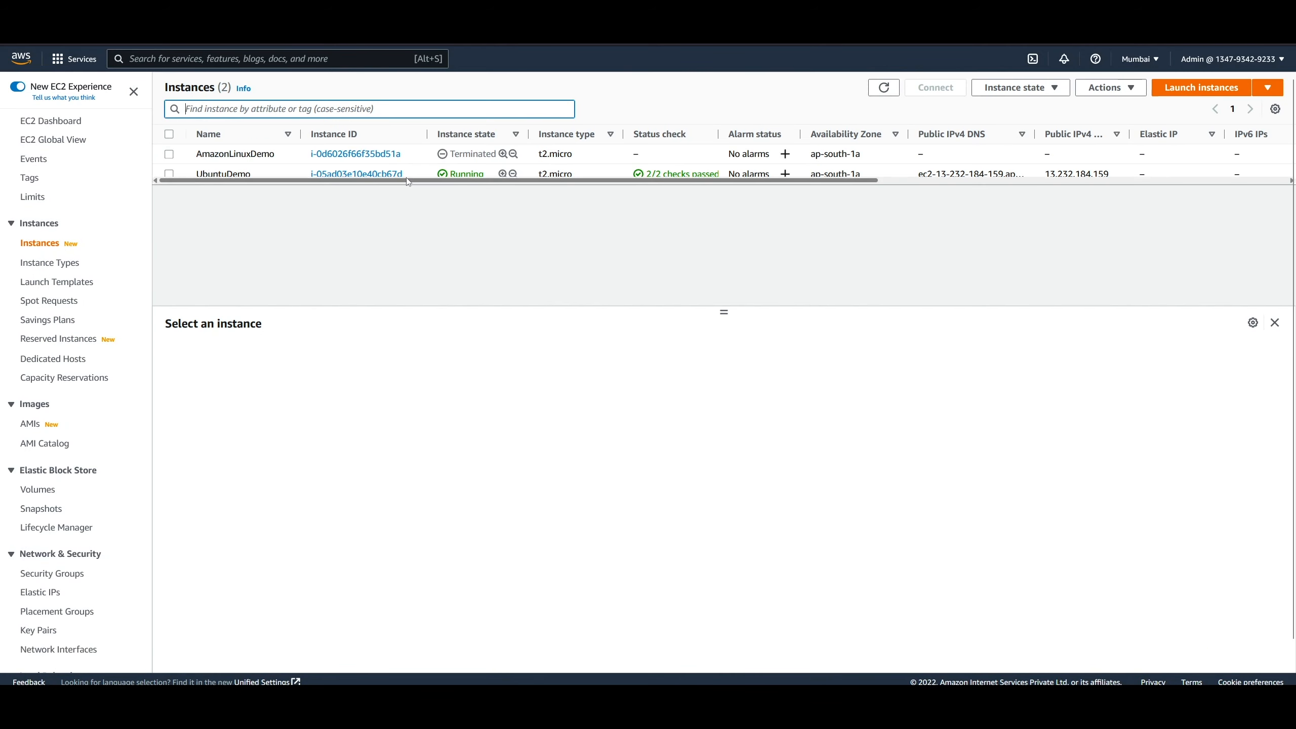
pyautogui.rightClick(288, 173)
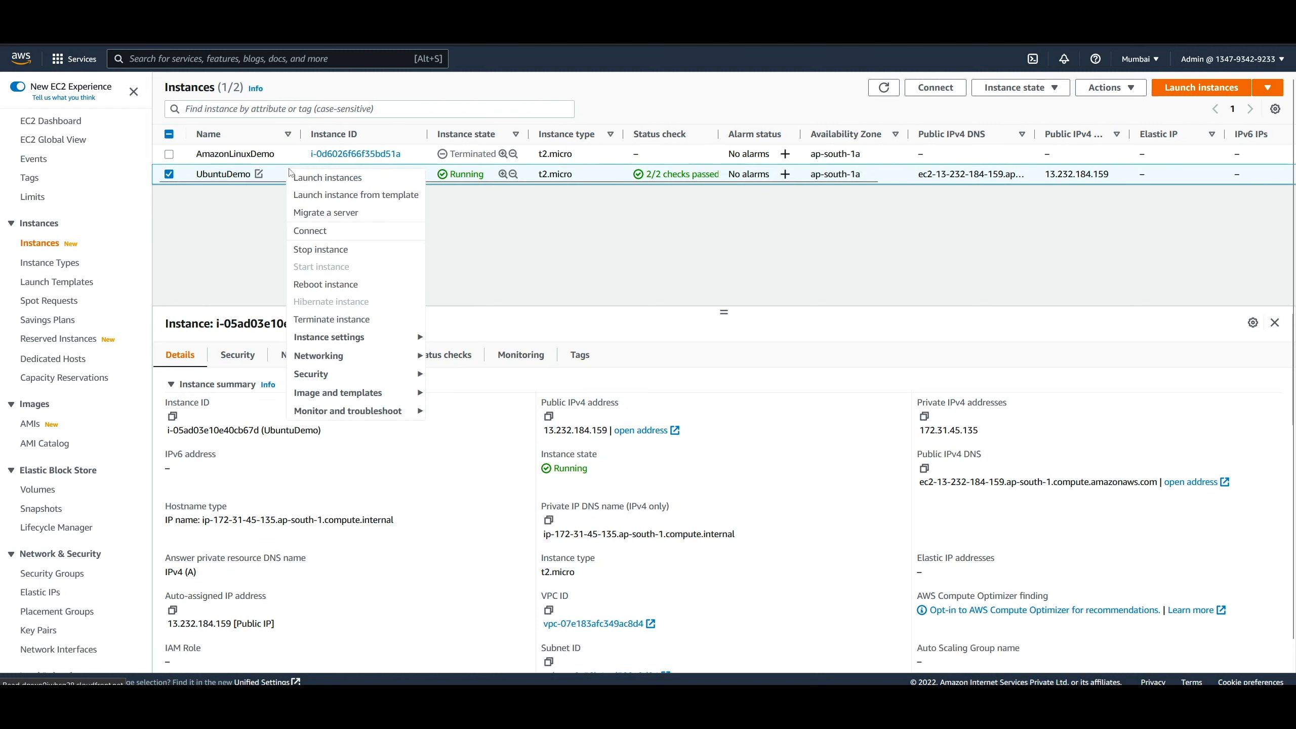
pyautogui.click(324, 230)
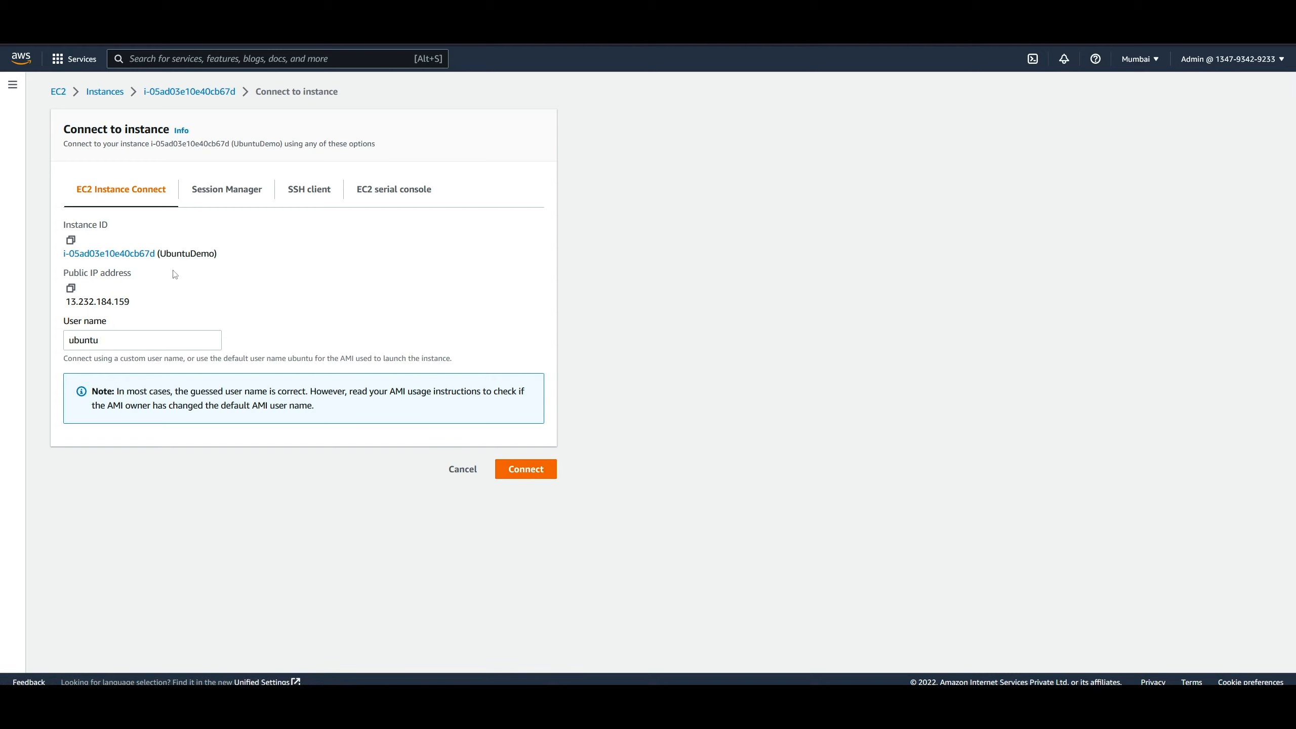
pyautogui.click(548, 462)
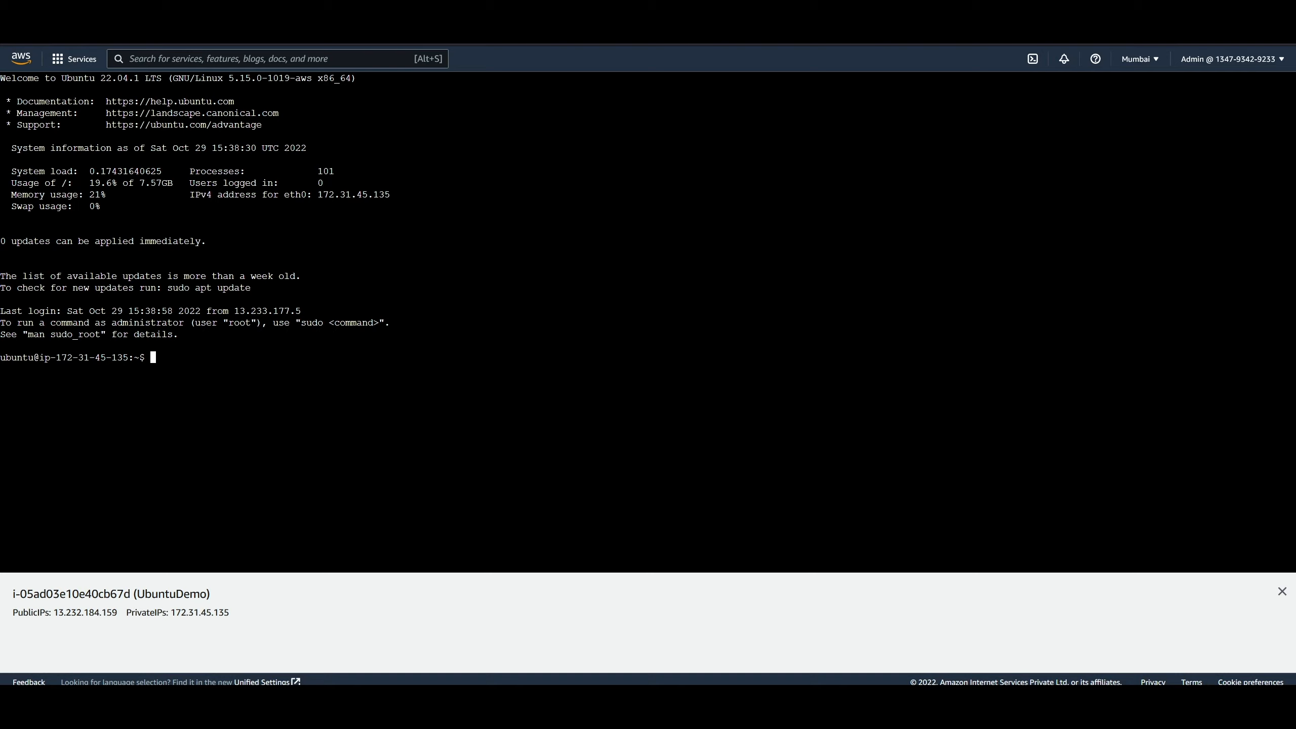
# Run ls and top in the browser terminal, quit top, and run pwd
pyautogui.write('ls')
pyautogui.press('Return')
pyautogui.write('top')
pyautogui.press('Return')
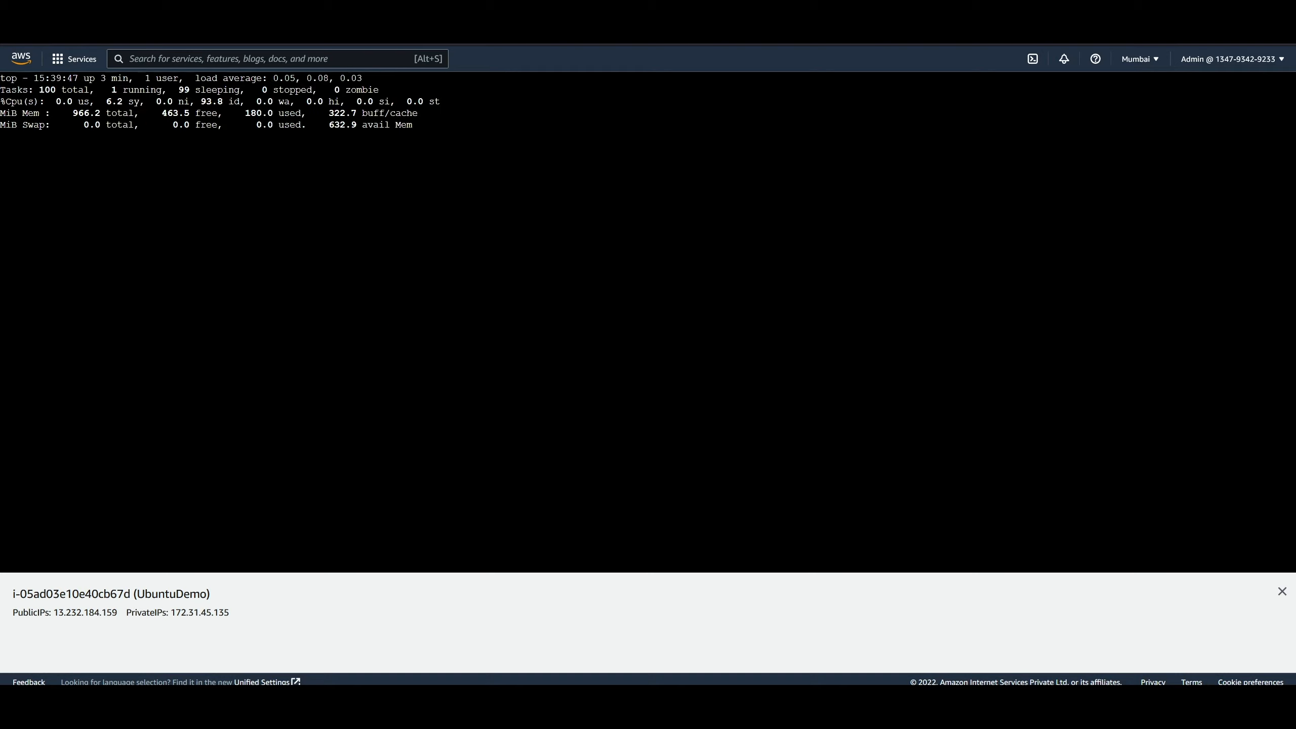
pyautogui.write('q')
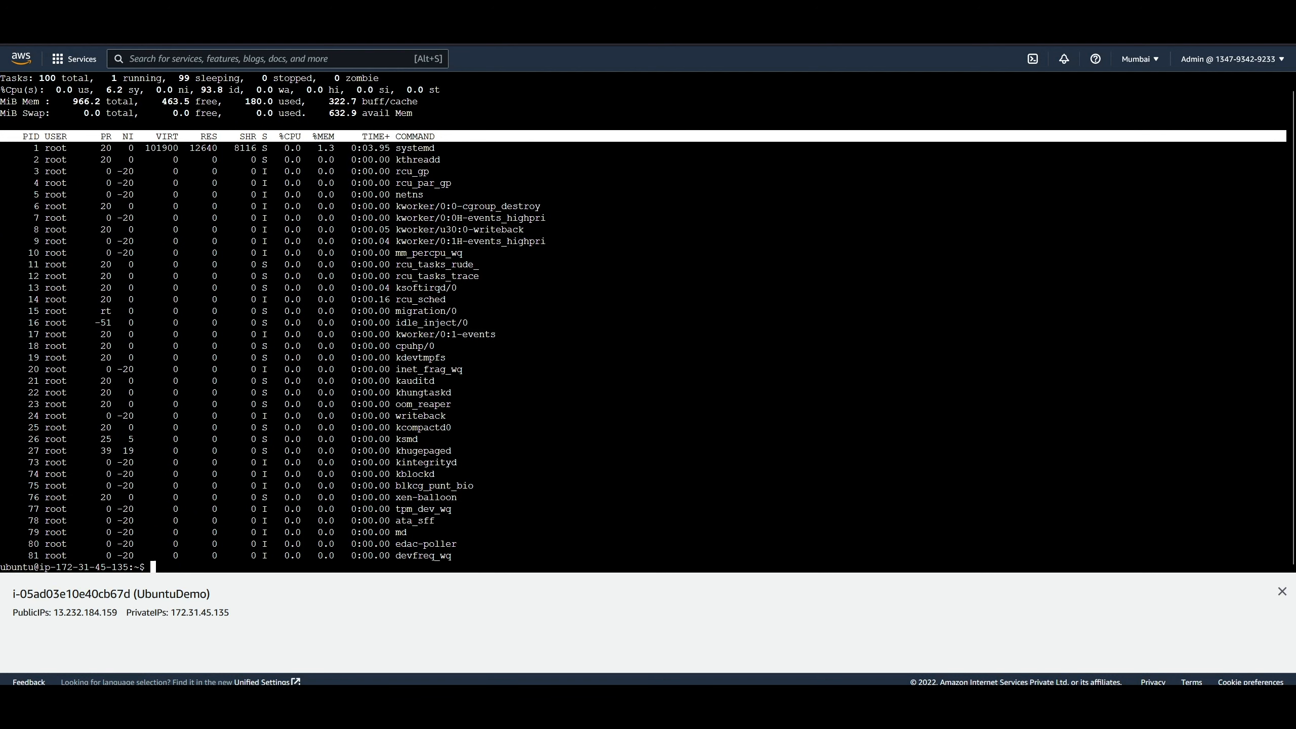
pyautogui.write('pwd')
pyautogui.press('Return')
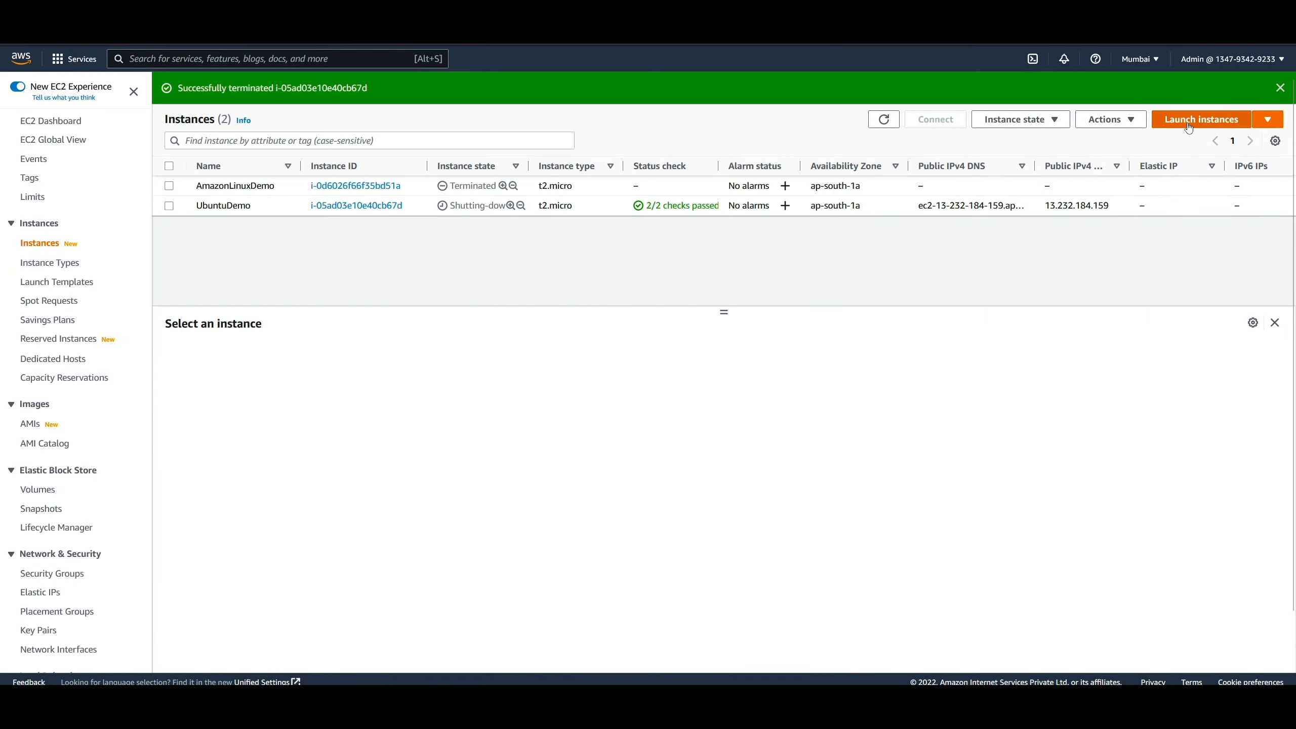
# Start launching a new EC2 instance using the Windows quick-start image
pyautogui.click(1188, 123)
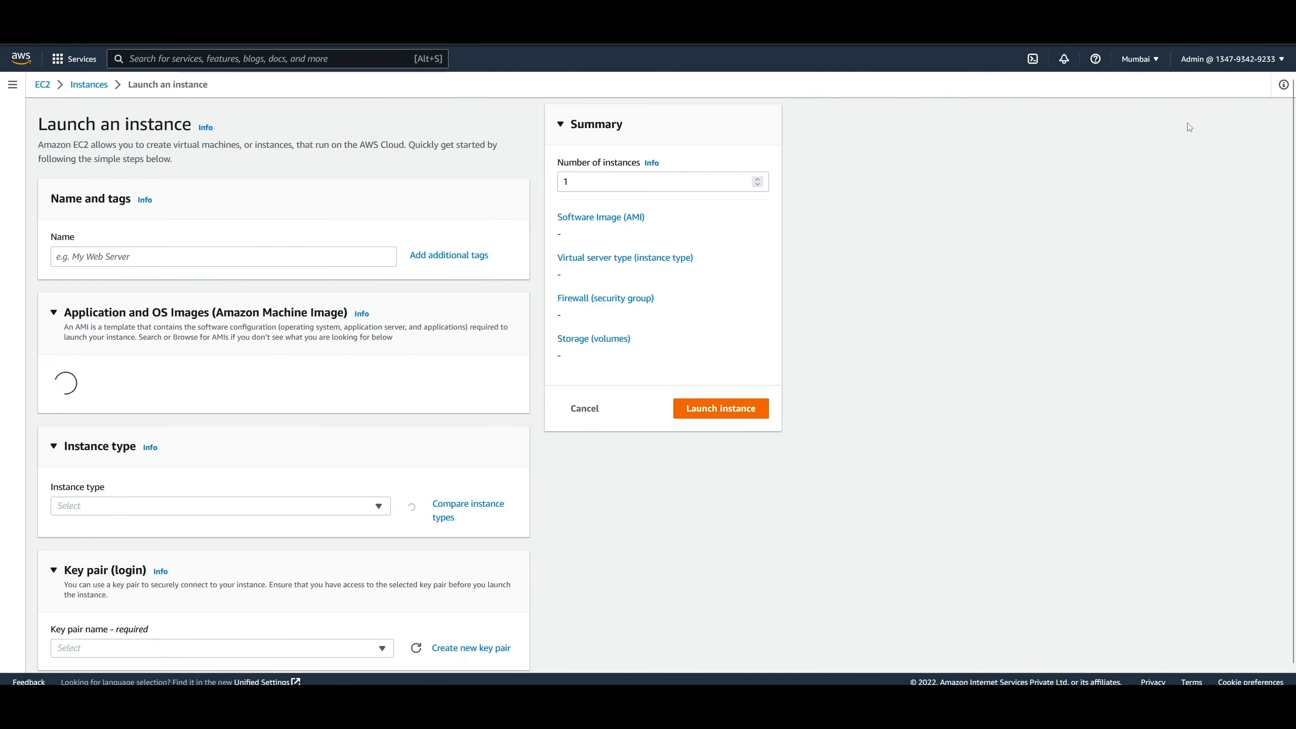
pyautogui.scroll(-1, 615, 417)
pyautogui.click(294, 458)
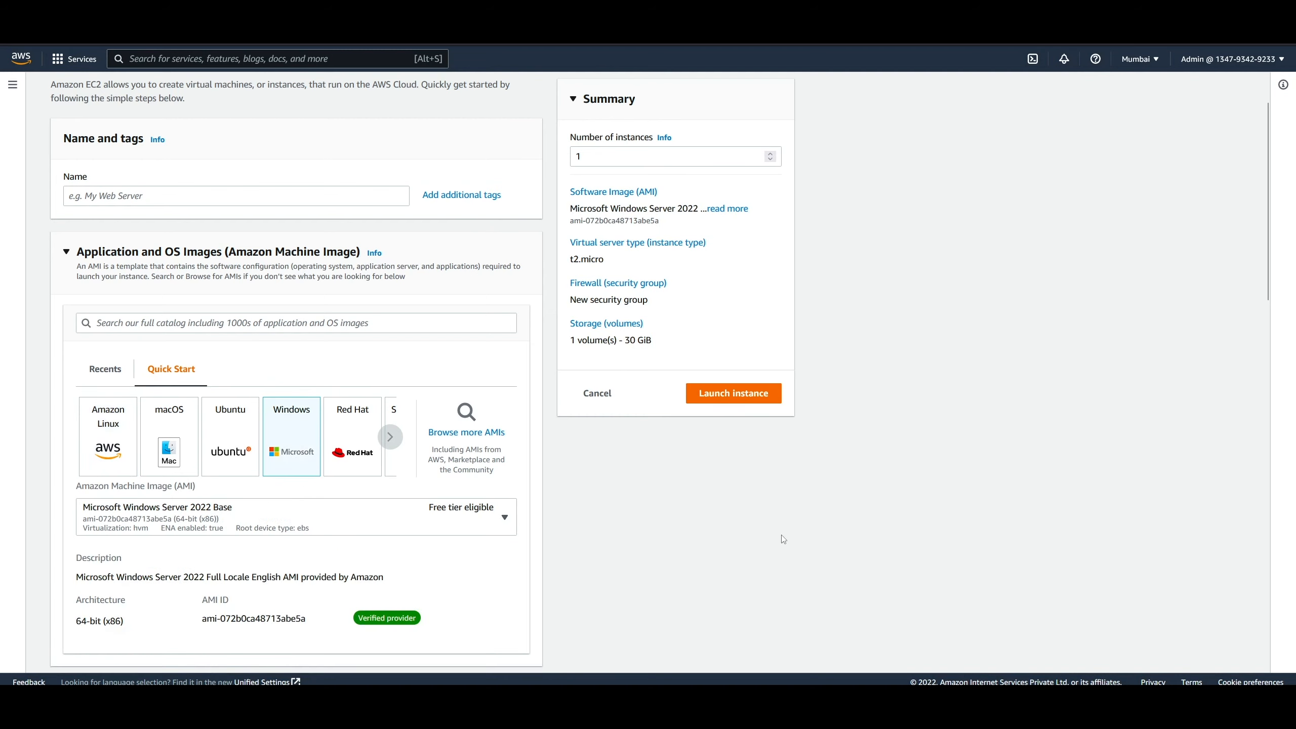
# Name the new Windows instance WindowsDemo
pyautogui.scroll(-4, 796, 543)
pyautogui.scroll(5, 799, 551)
pyautogui.scroll(-4, 799, 552)
pyautogui.scroll(3, 576, 535)
pyautogui.click(165, 193)
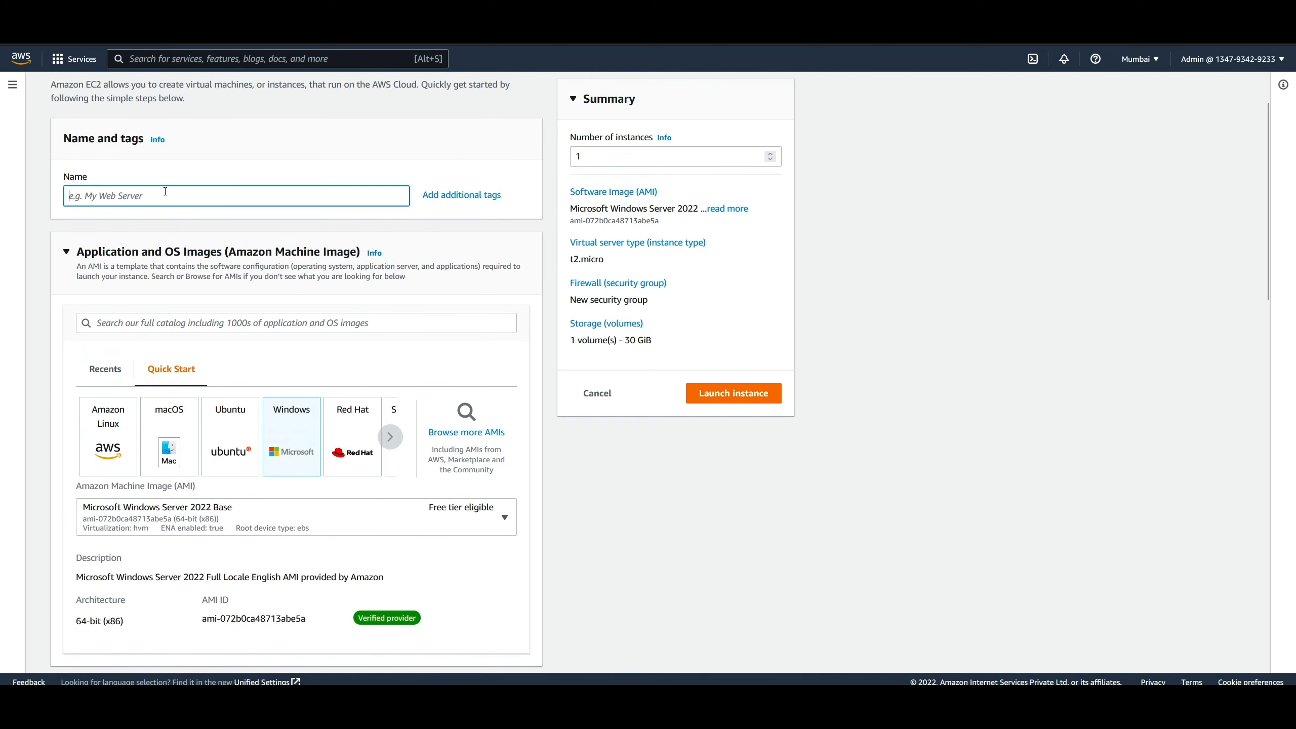
pyautogui.write('WindowsDemo')
pyautogui.click(706, 531)
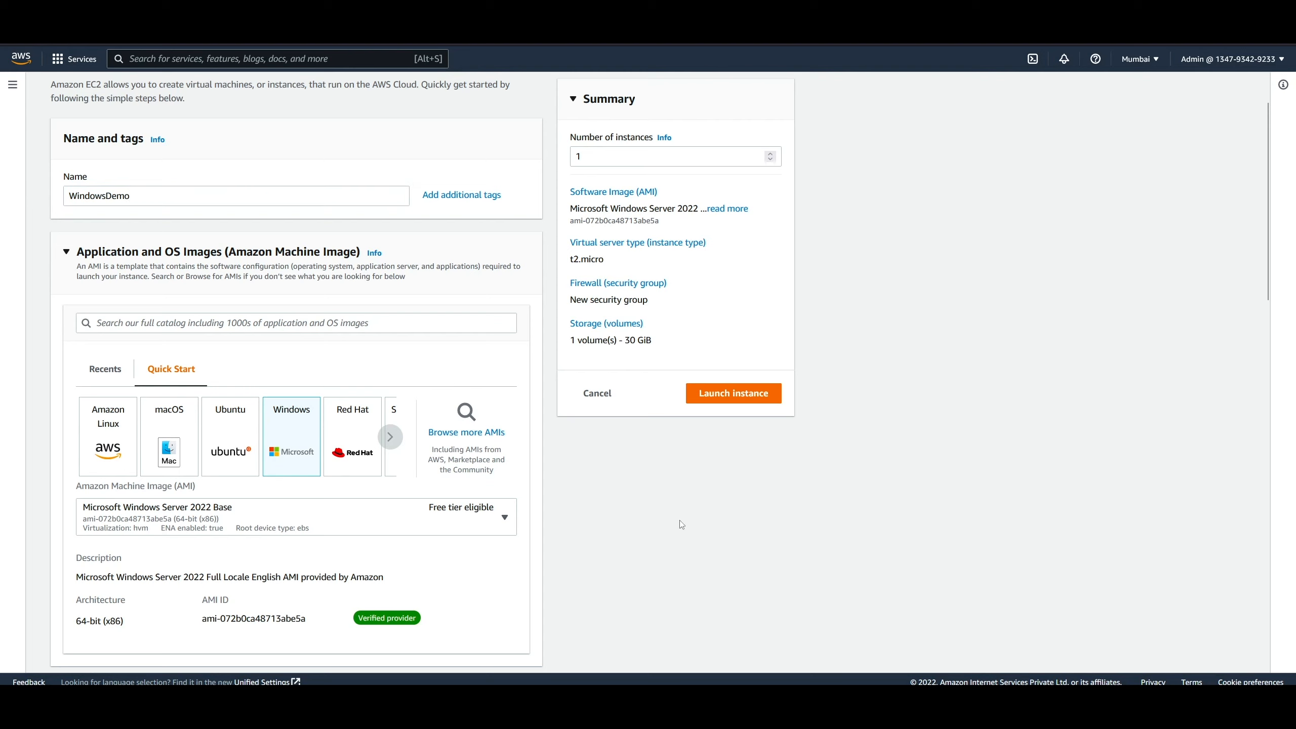
# Review the available Windows Server images, keeping Microsoft Windows Server 2022 Base
pyautogui.scroll(-3, 671, 443)
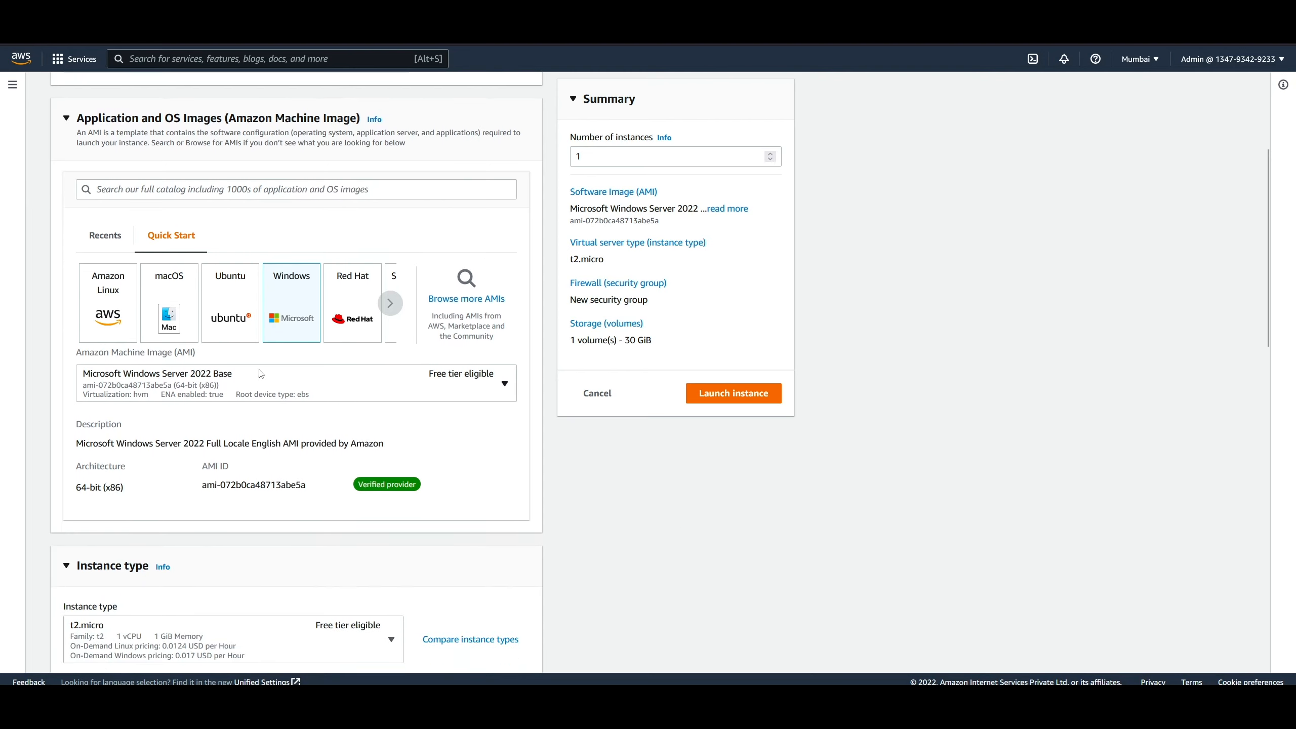
pyautogui.click(301, 383)
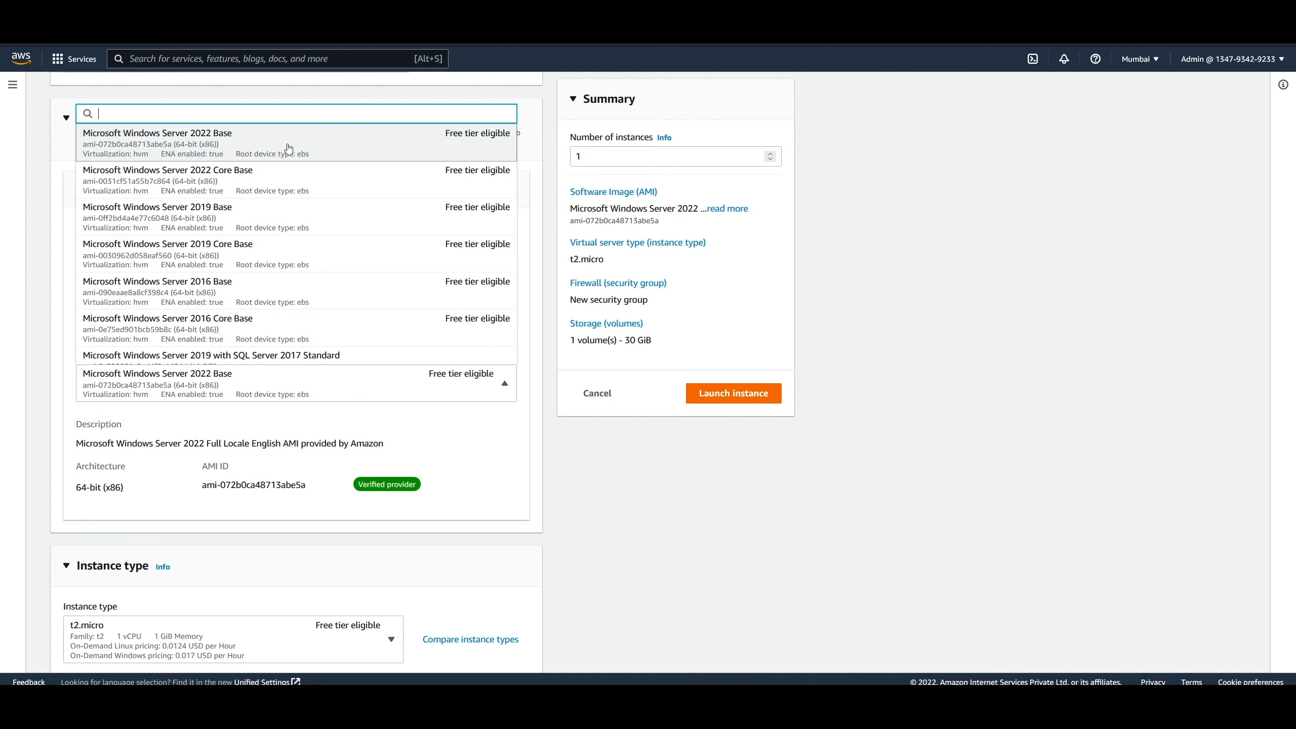
pyautogui.click(960, 328)
pyautogui.scroll(4, 913, 411)
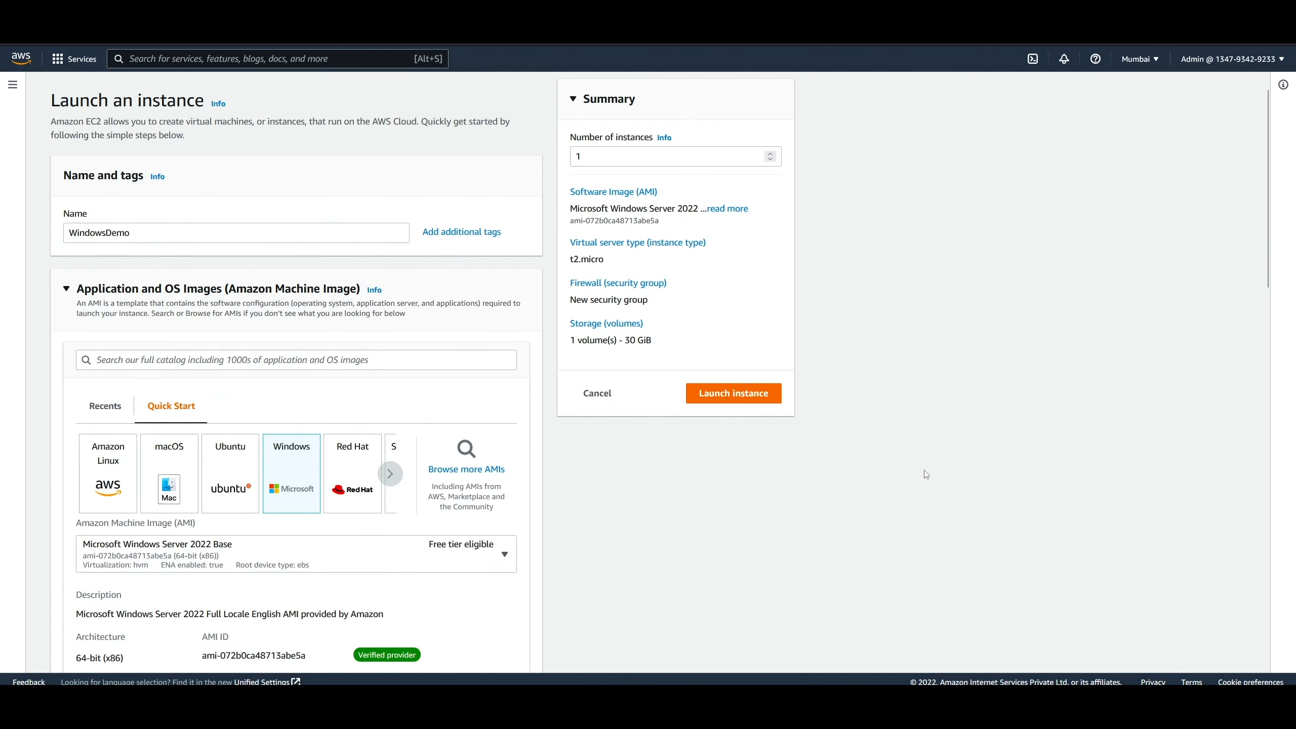
pyautogui.scroll(-4, 338, 333)
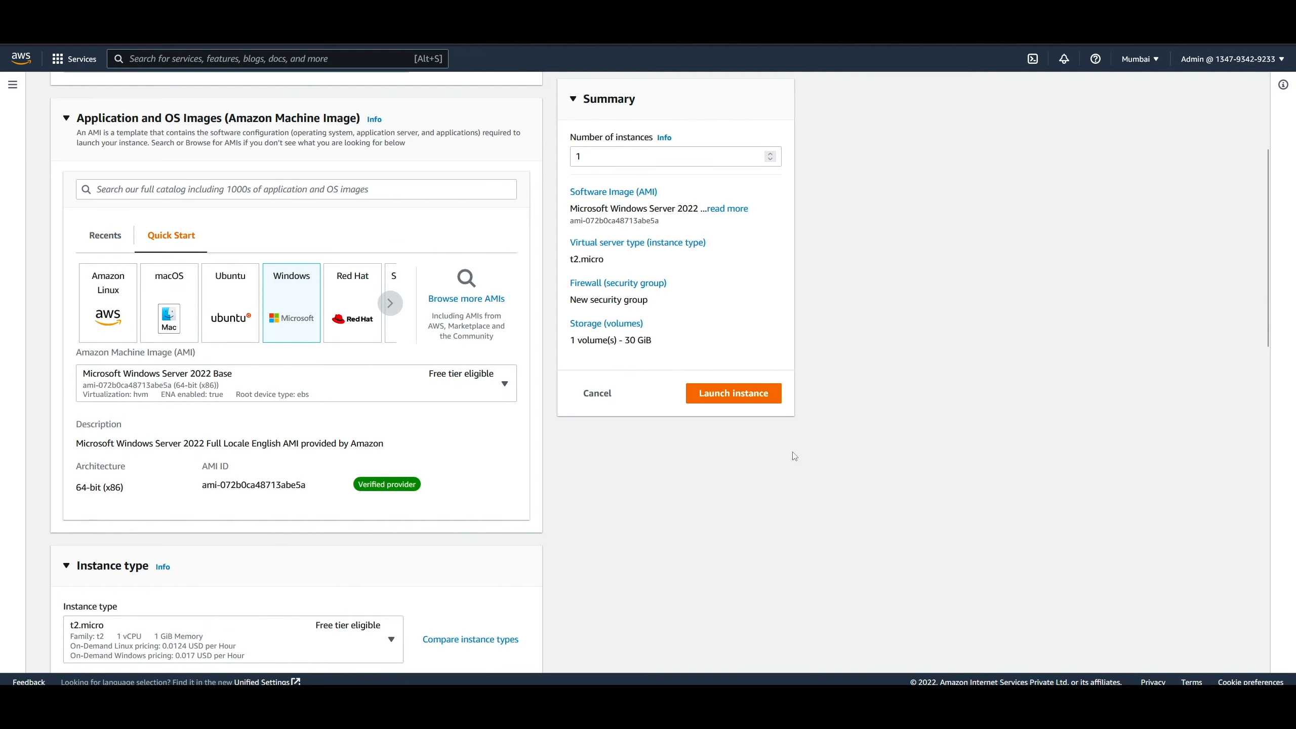
# Select AmzLinuxKey as the login key pair and read the note on decrypting the Windows administrator password
pyautogui.scroll(-3, 338, 387)
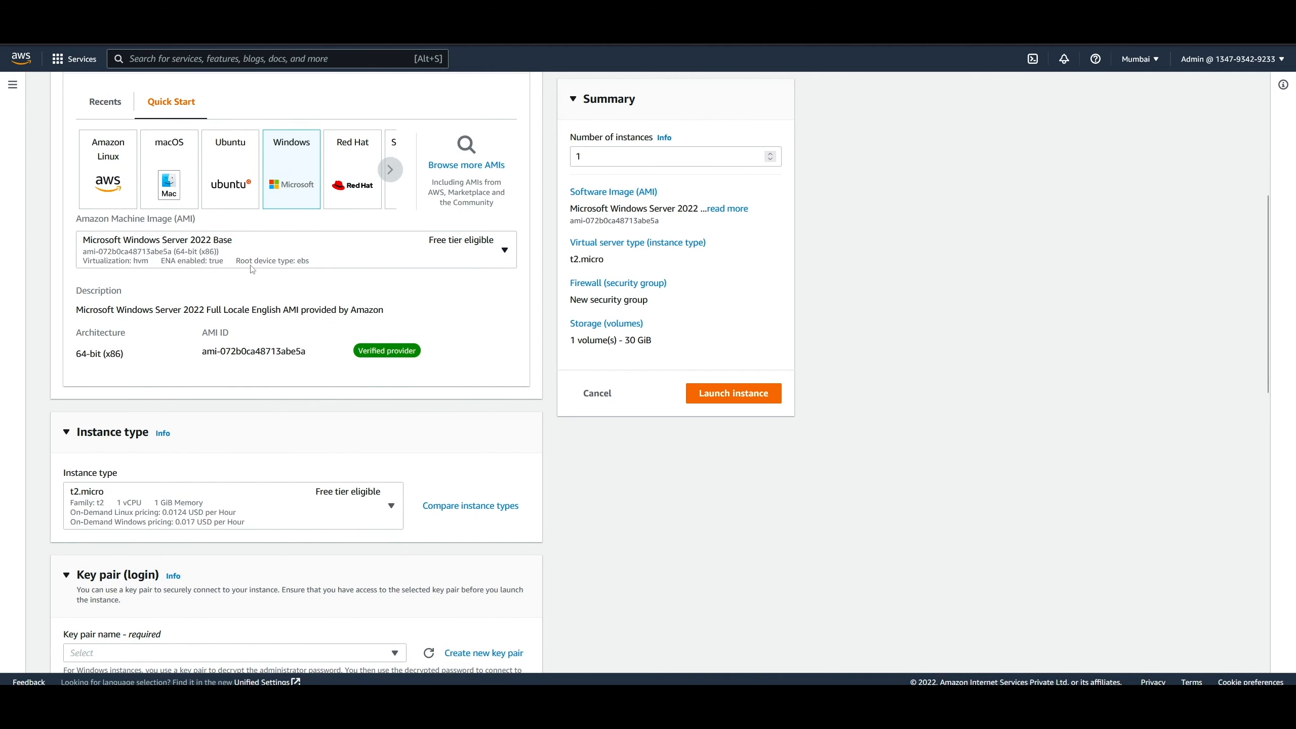
pyautogui.scroll(-4, 490, 353)
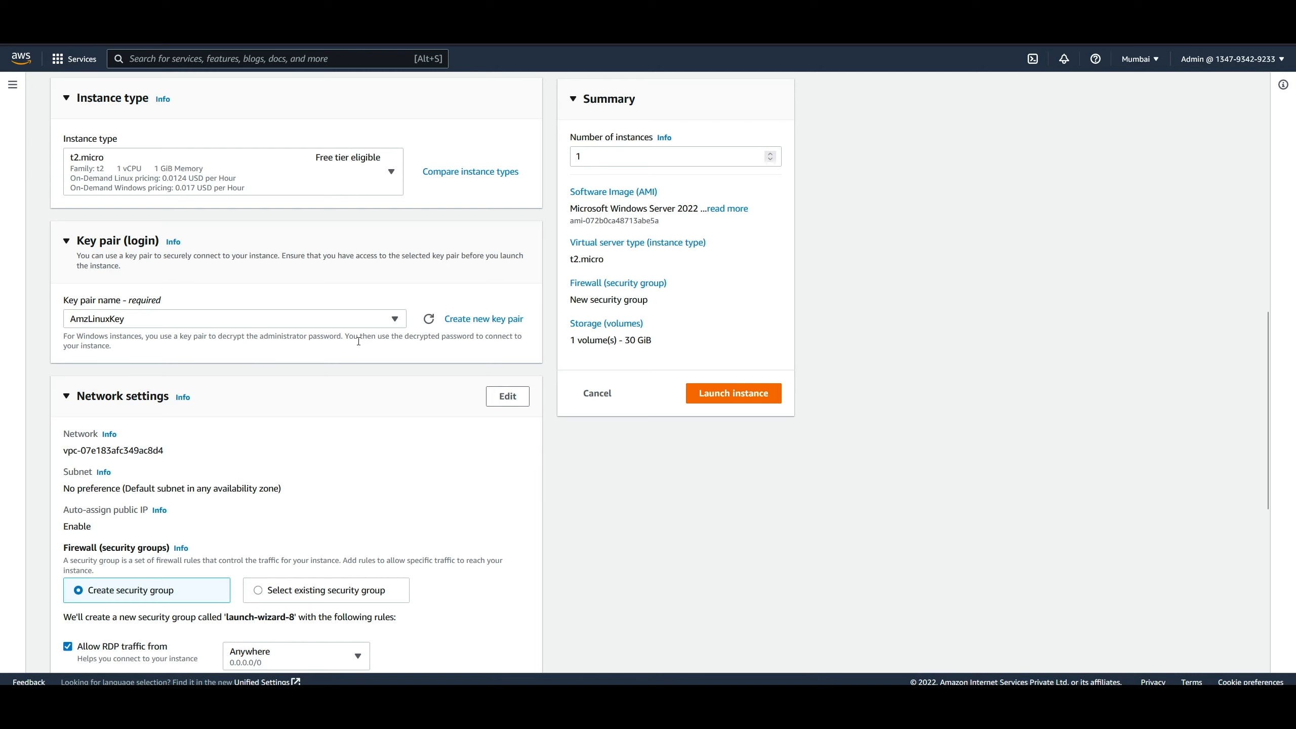
pyautogui.moveTo(405, 336); pyautogui.dragTo(473, 336)
pyautogui.click(672, 548)
# Examine the WindowsDemo instance's network, subnet, public IP, firewall and storage settings, and recheck the whole launch configuration
pyautogui.scroll(-1, 225, 420)
pyautogui.scroll(-1, 228, 420)
pyautogui.moveTo(61, 317); pyautogui.dragTo(184, 318)
pyautogui.click(804, 533)
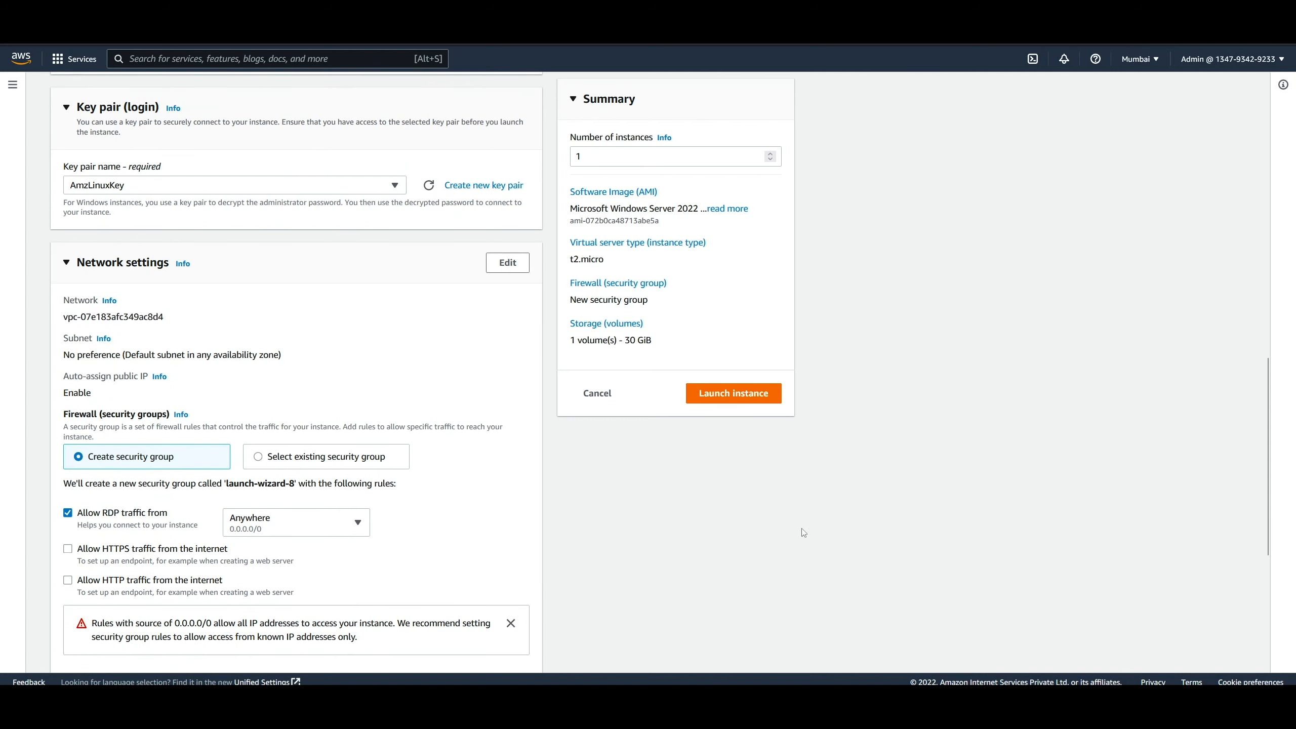
pyautogui.scroll(-2, 411, 480)
pyautogui.moveTo(62, 221); pyautogui.dragTo(153, 231)
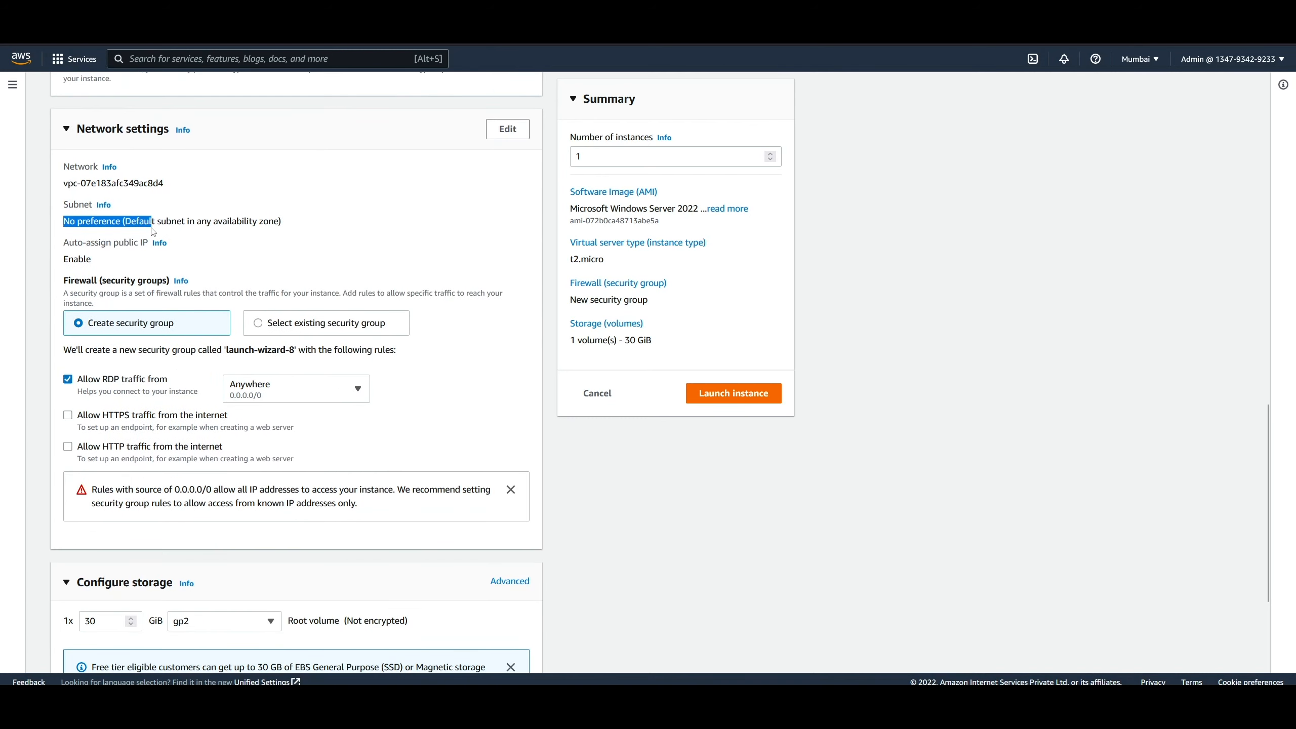
pyautogui.doubleClick(84, 258)
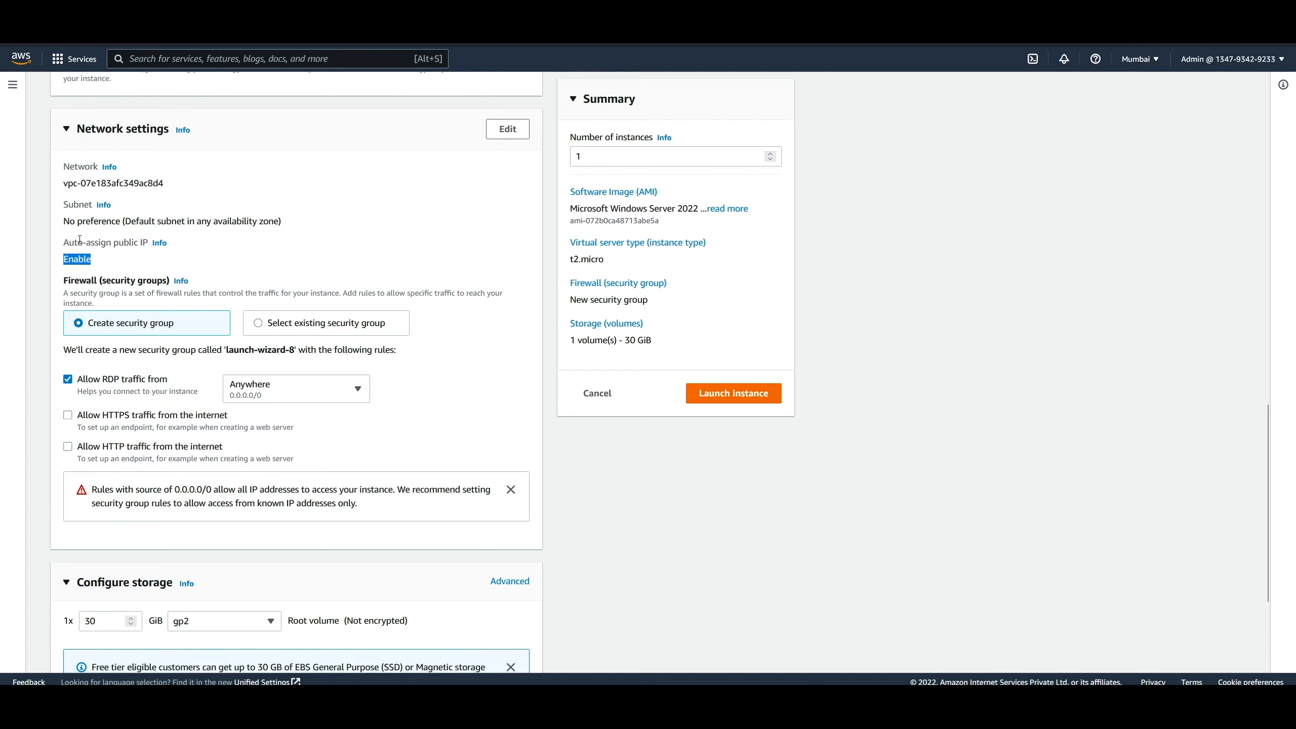
pyautogui.click(705, 469)
pyautogui.scroll(-1, 704, 469)
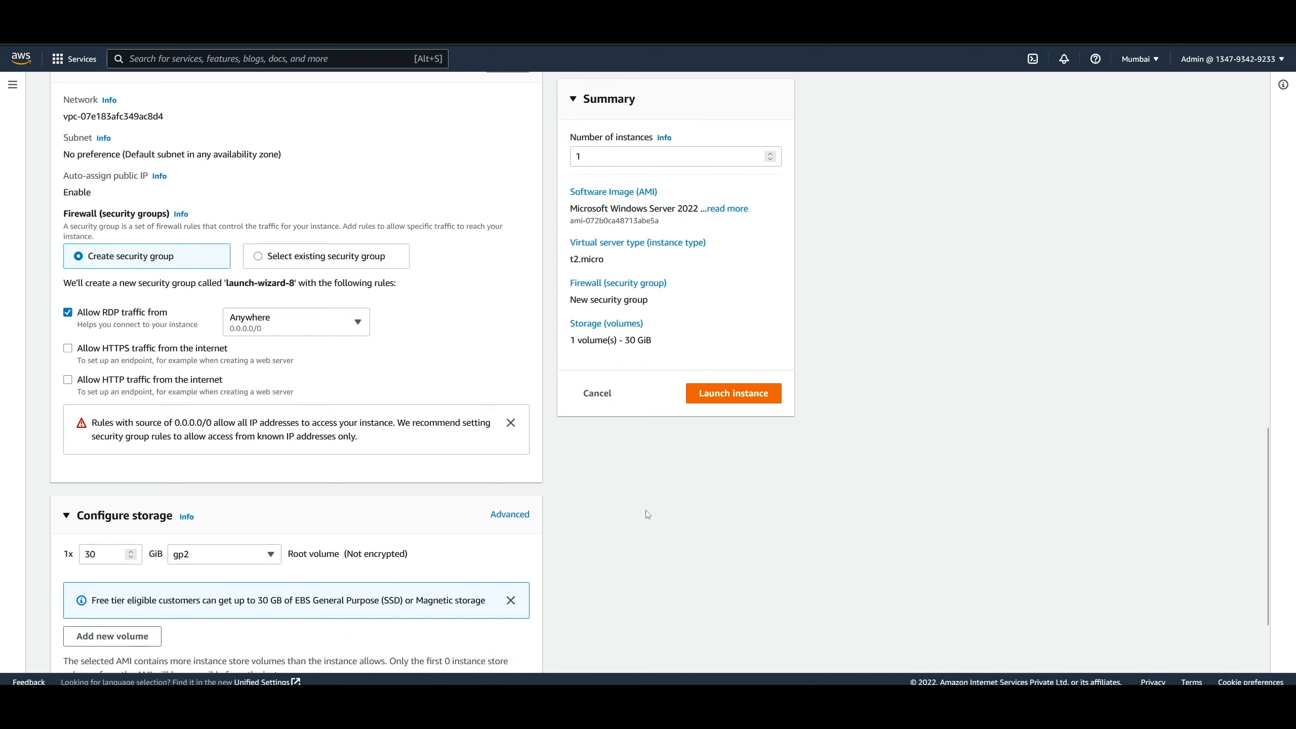
pyautogui.scroll(-2, 648, 514)
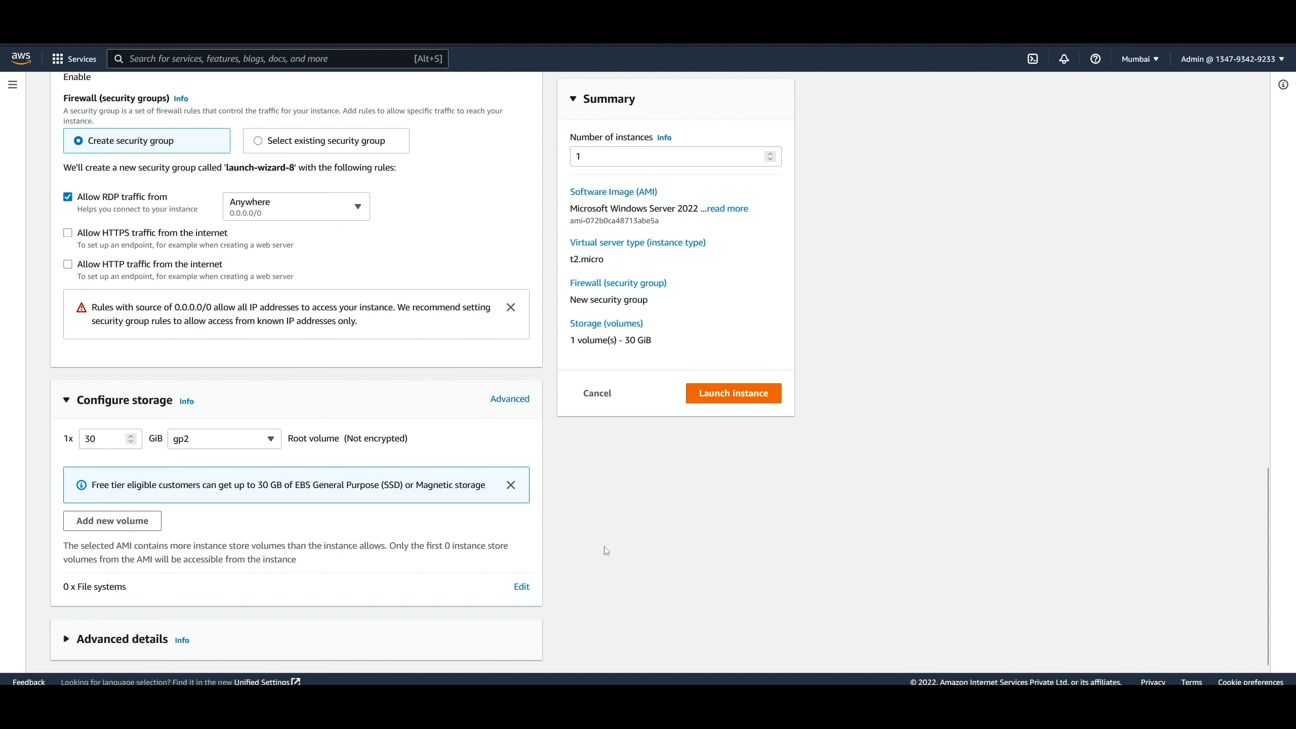
pyautogui.scroll(10, 1010, 515)
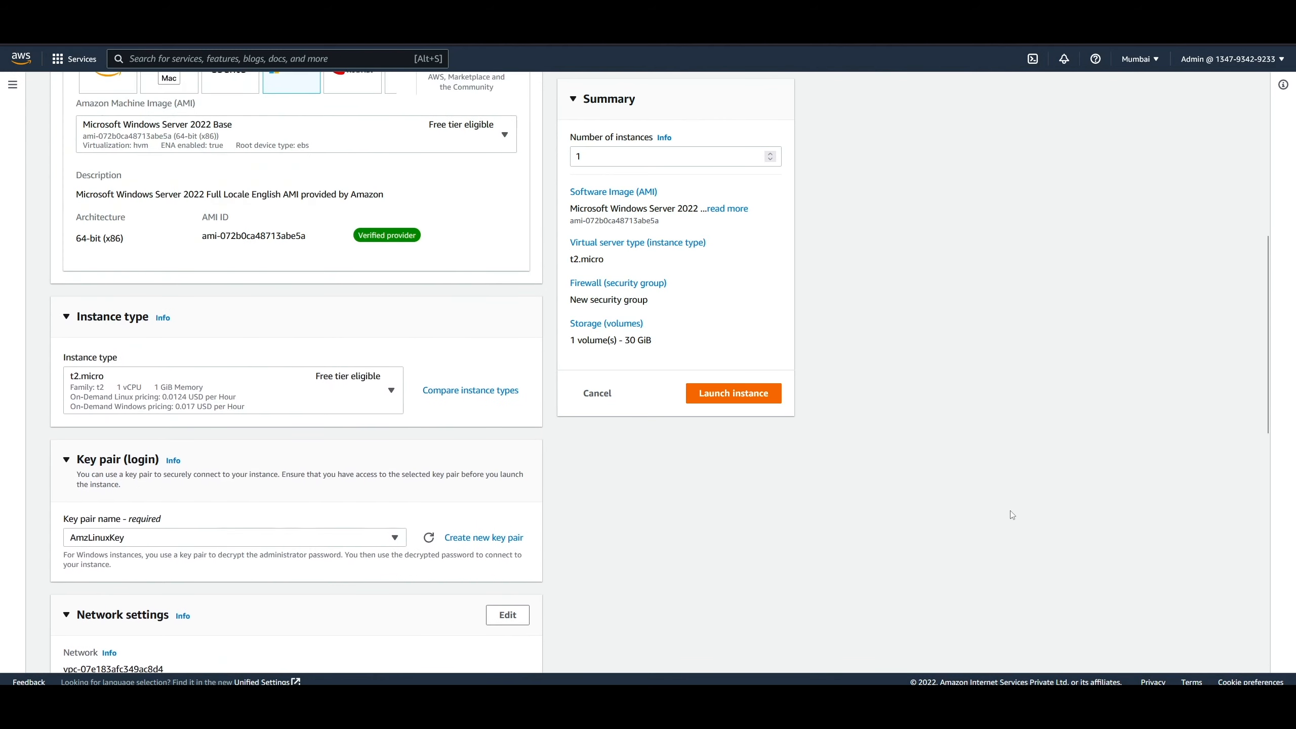
pyautogui.scroll(8, 1011, 515)
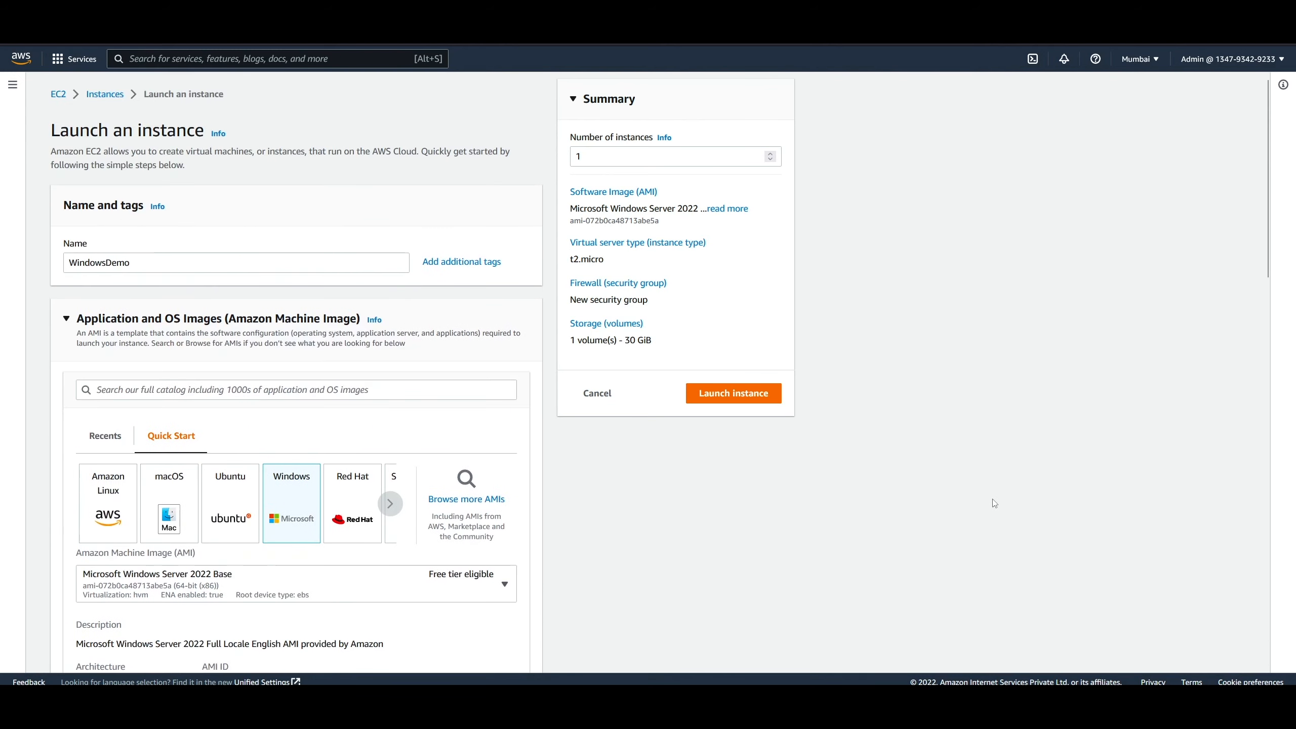
# Launch the WindowsDemo instance and open its connection options
pyautogui.click(726, 403)
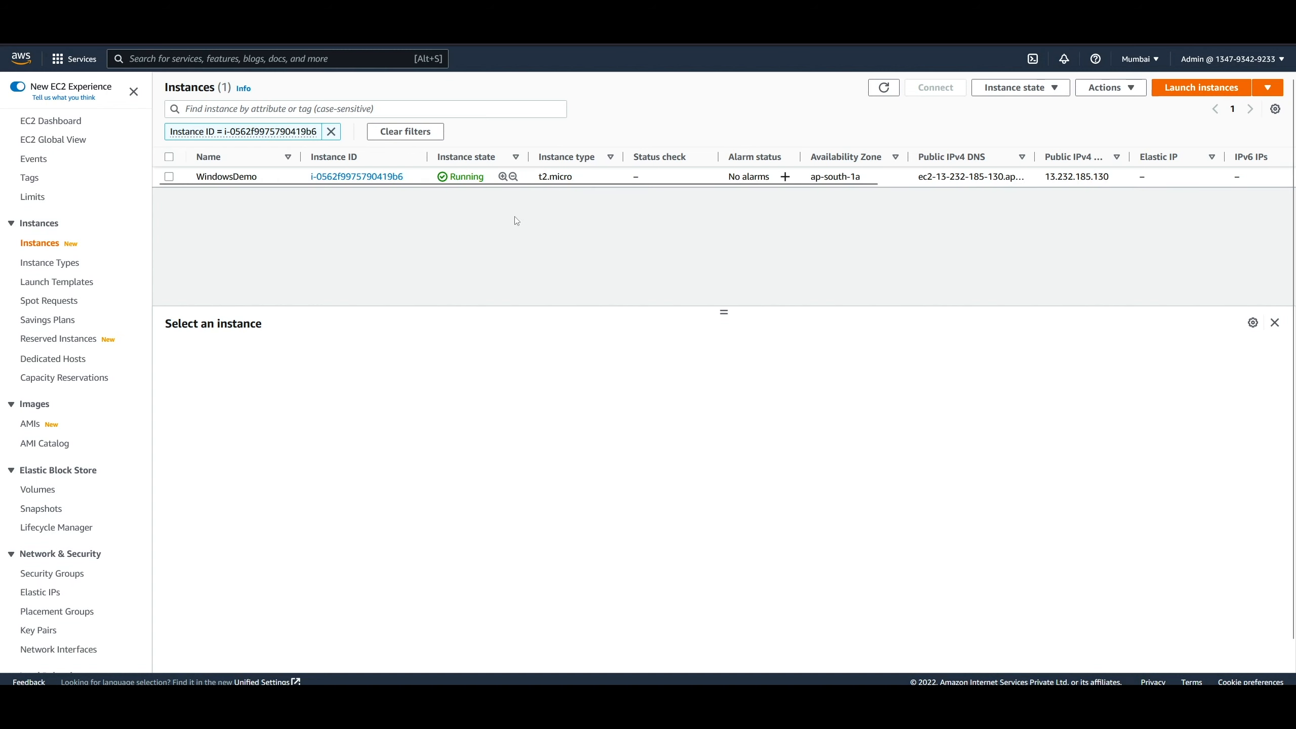
pyautogui.click(287, 178)
pyautogui.rightClick(288, 179)
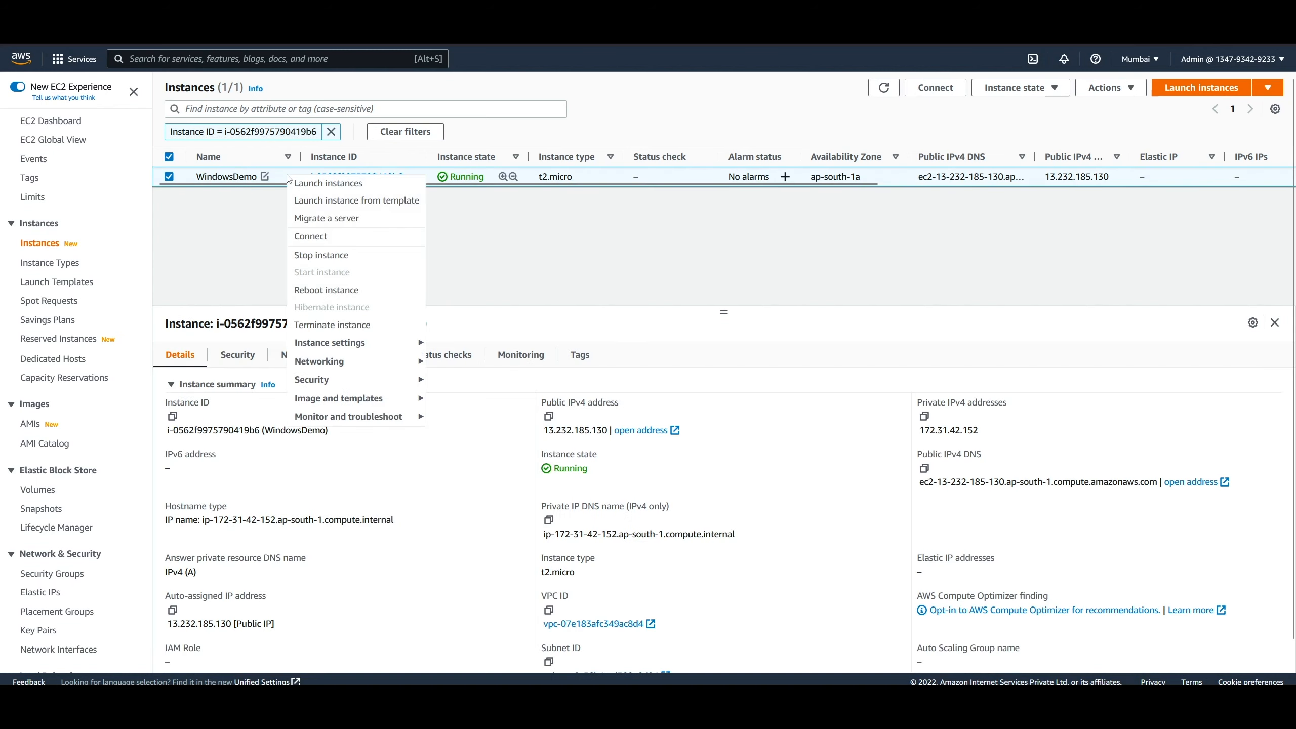
pyautogui.click(329, 236)
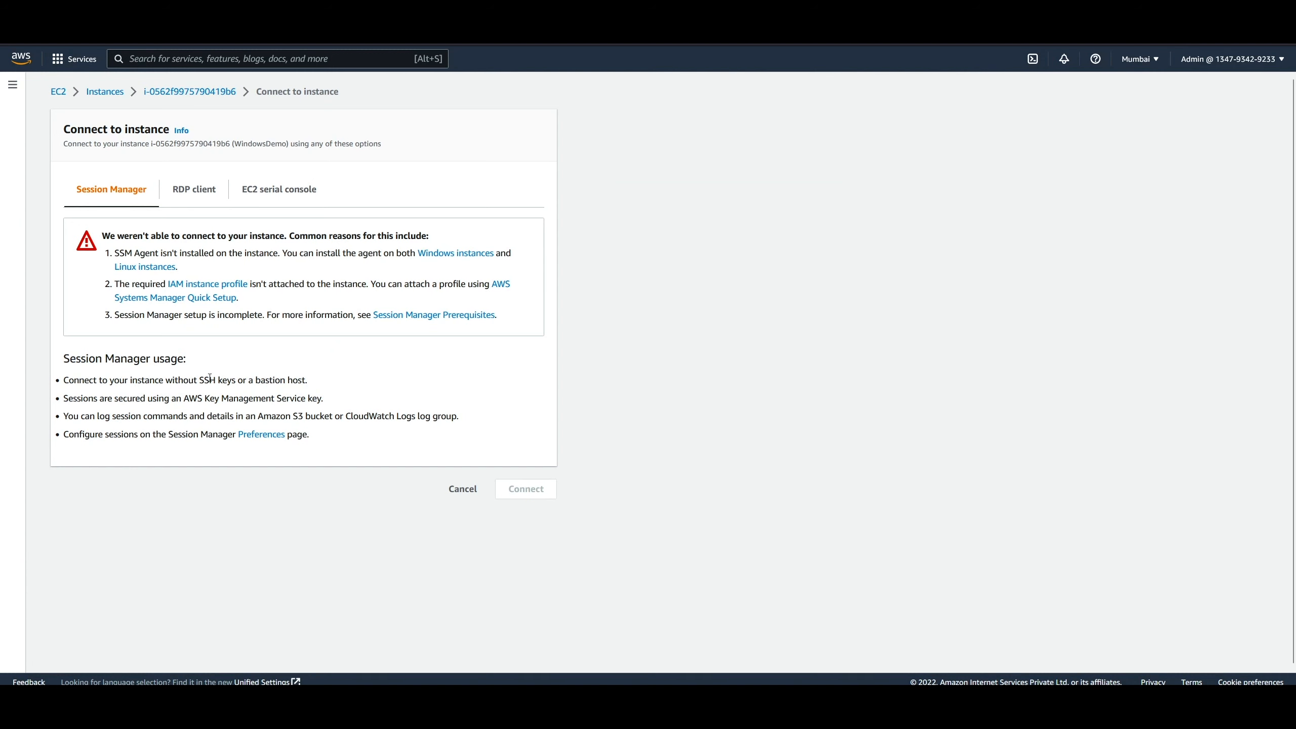
# Review the RDP client and EC2 serial console connection methods for WindowsDemo
pyautogui.click(194, 189)
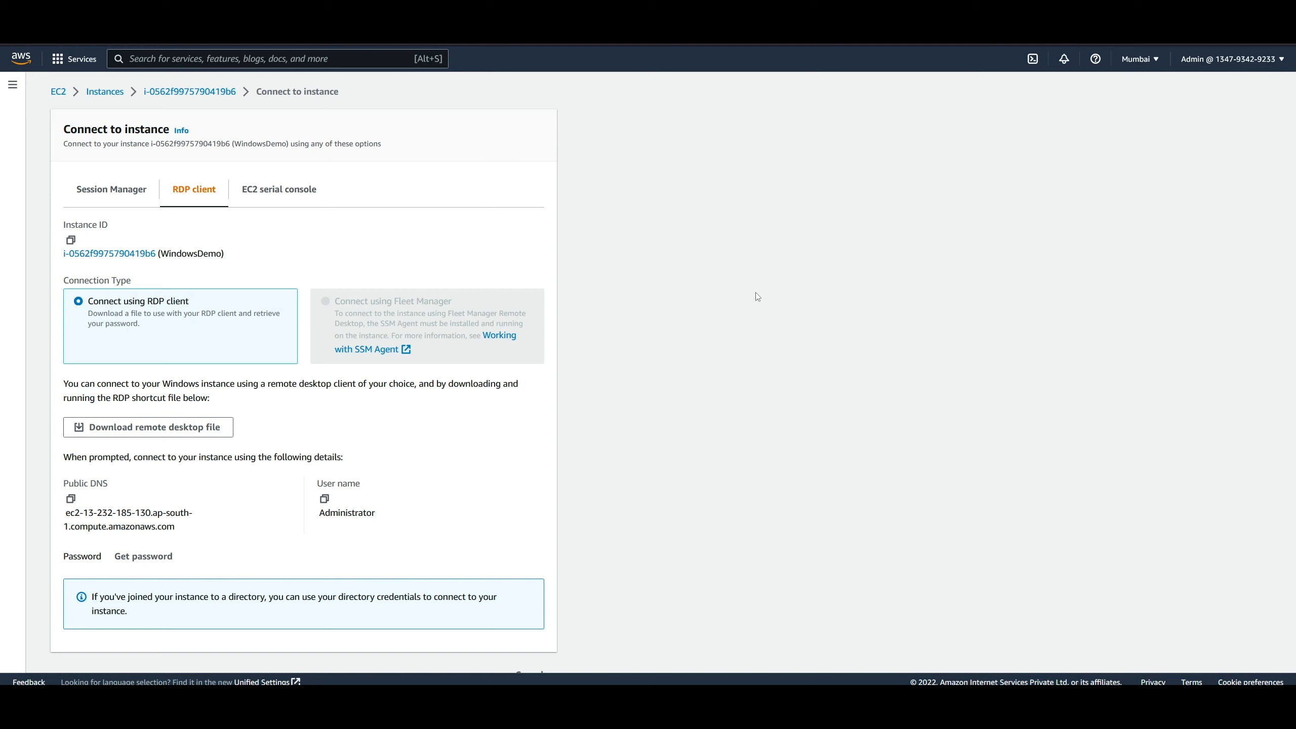
pyautogui.click(257, 190)
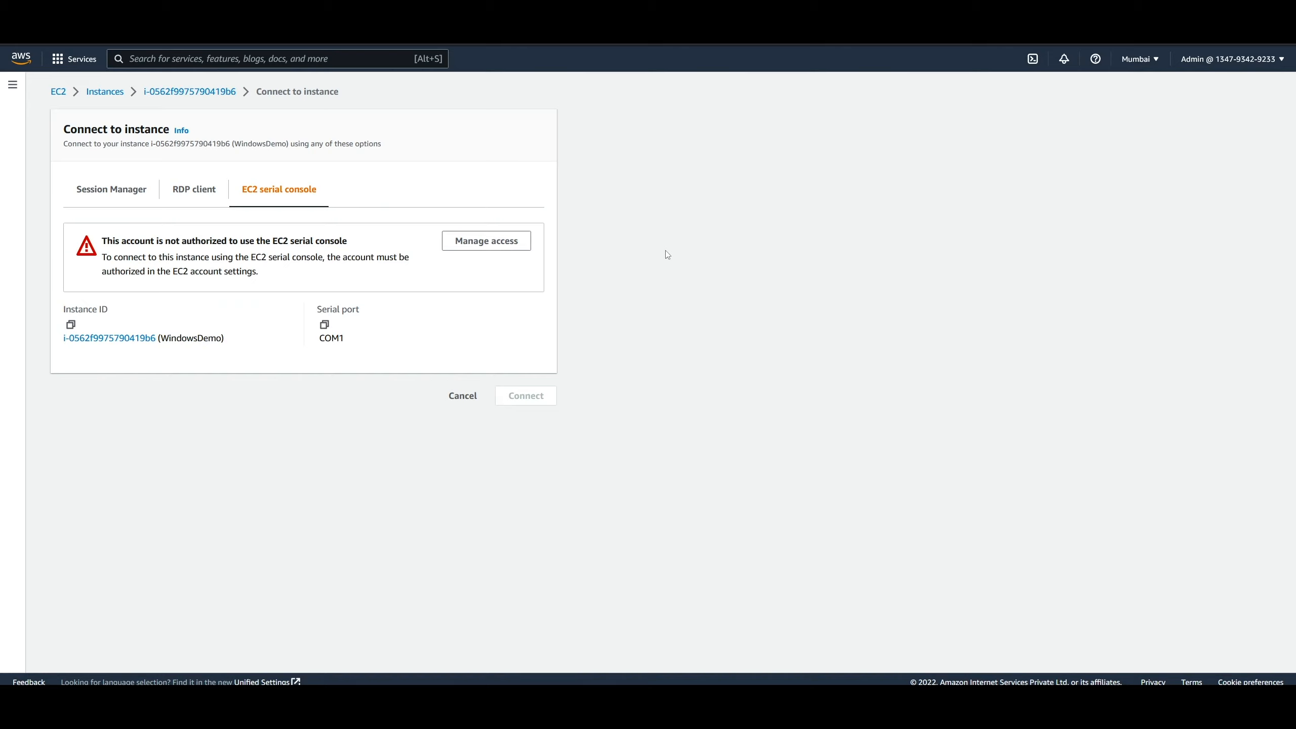
pyautogui.click(176, 201)
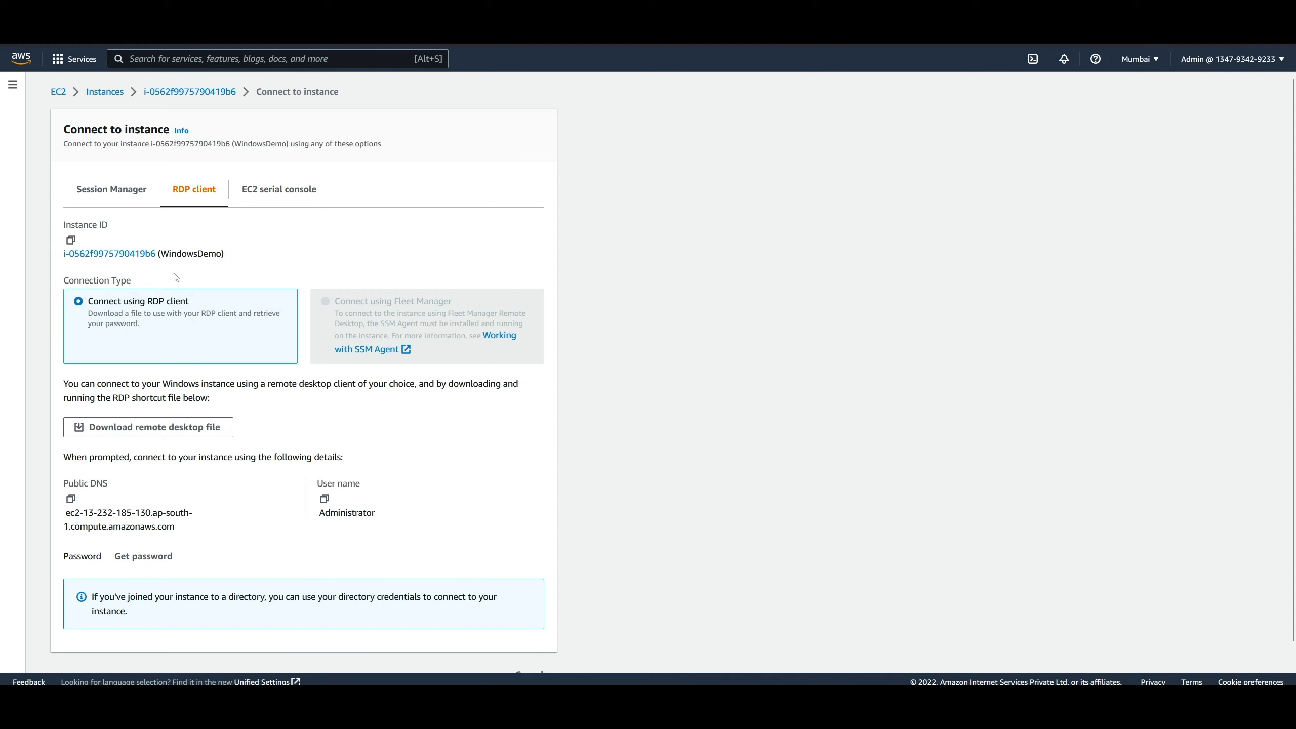
# Read the RDP connection instructions and download the remote desktop file for WindowsDemo
pyautogui.scroll(-1, 158, 319)
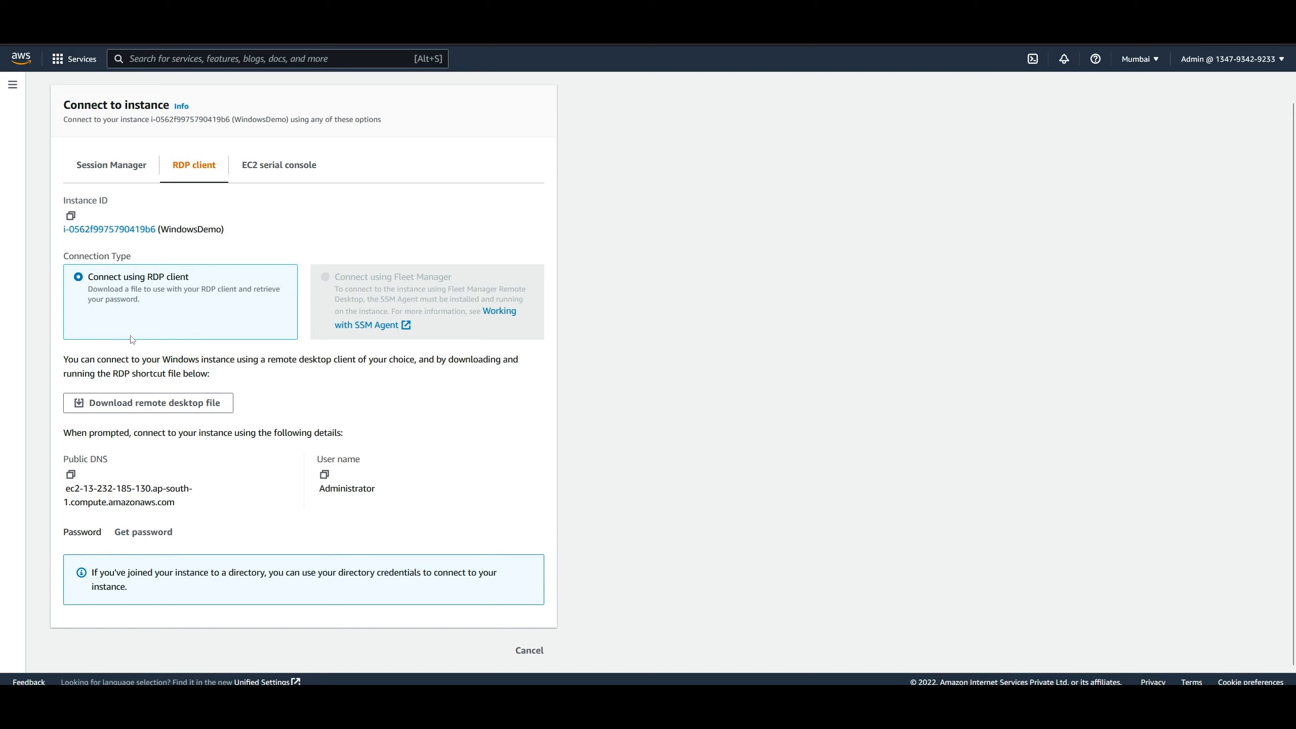
pyautogui.moveTo(64, 361); pyautogui.dragTo(228, 379)
pyautogui.click(716, 442)
pyautogui.scroll(-1, 677, 454)
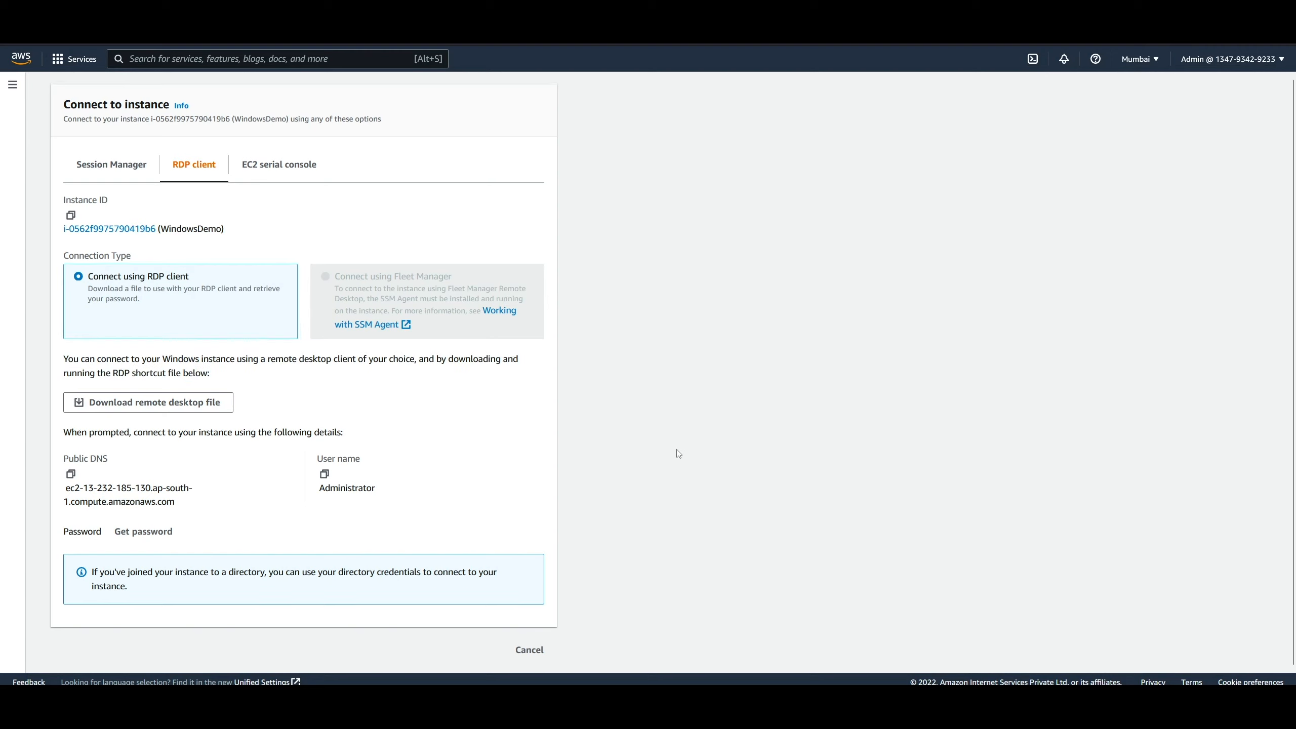
pyautogui.click(143, 401)
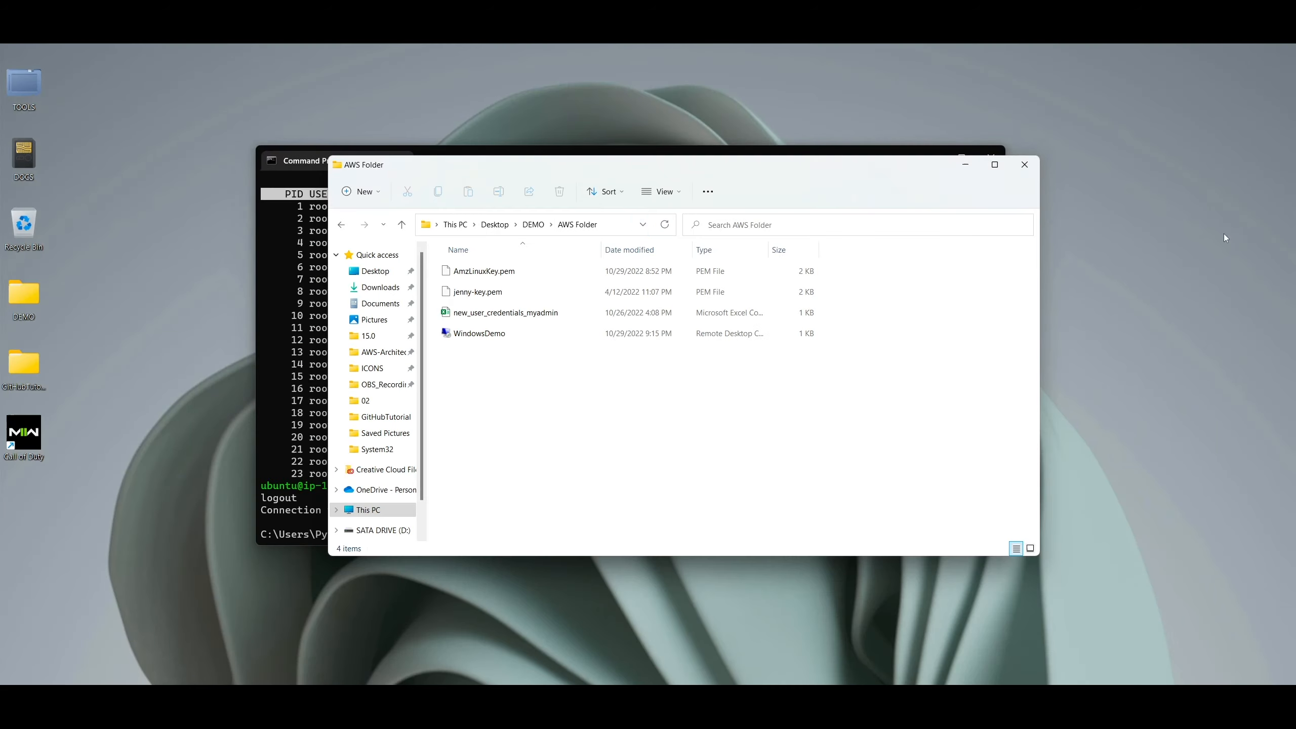
# Open the WindowsDemo remote desktop file from AWS Folder, check its address against the instance's public DNS, and connect despite the unknown publisher
pyautogui.moveTo(531, 164); pyautogui.dragTo(481, 151)
pyautogui.click(432, 321)
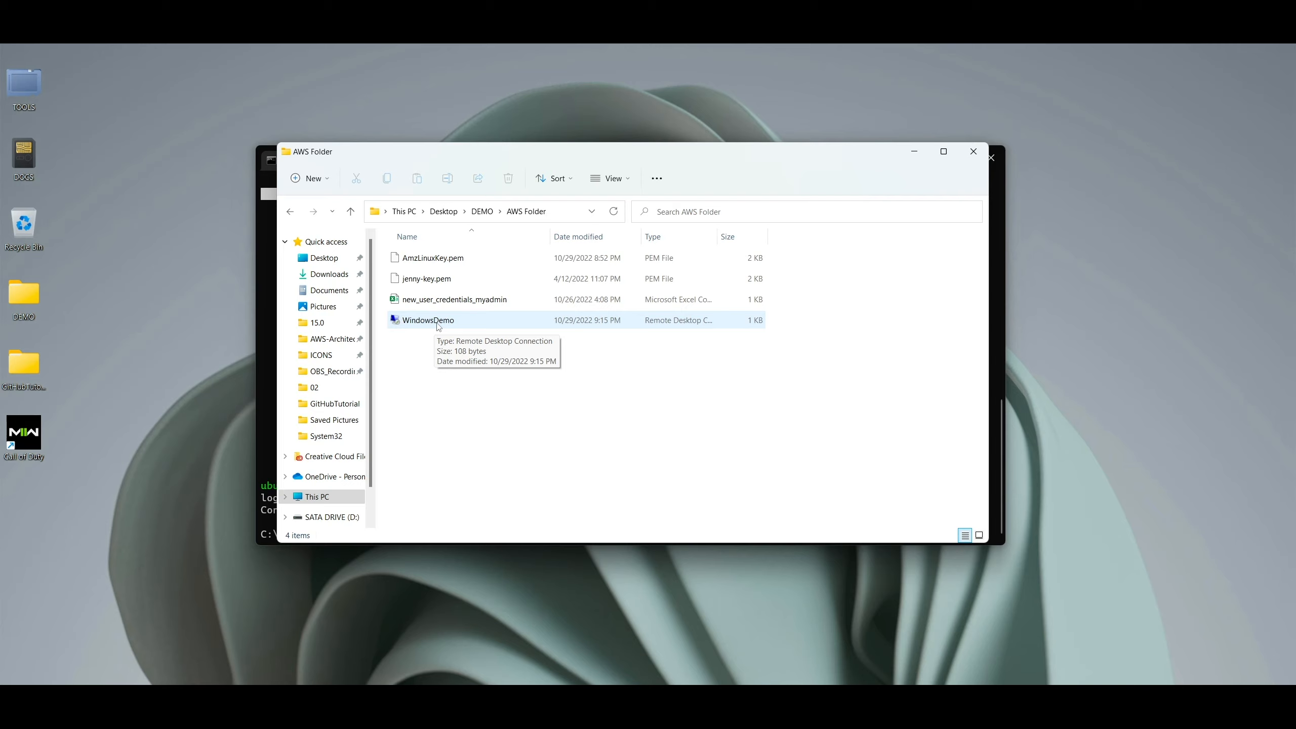
pyautogui.doubleClick(439, 323)
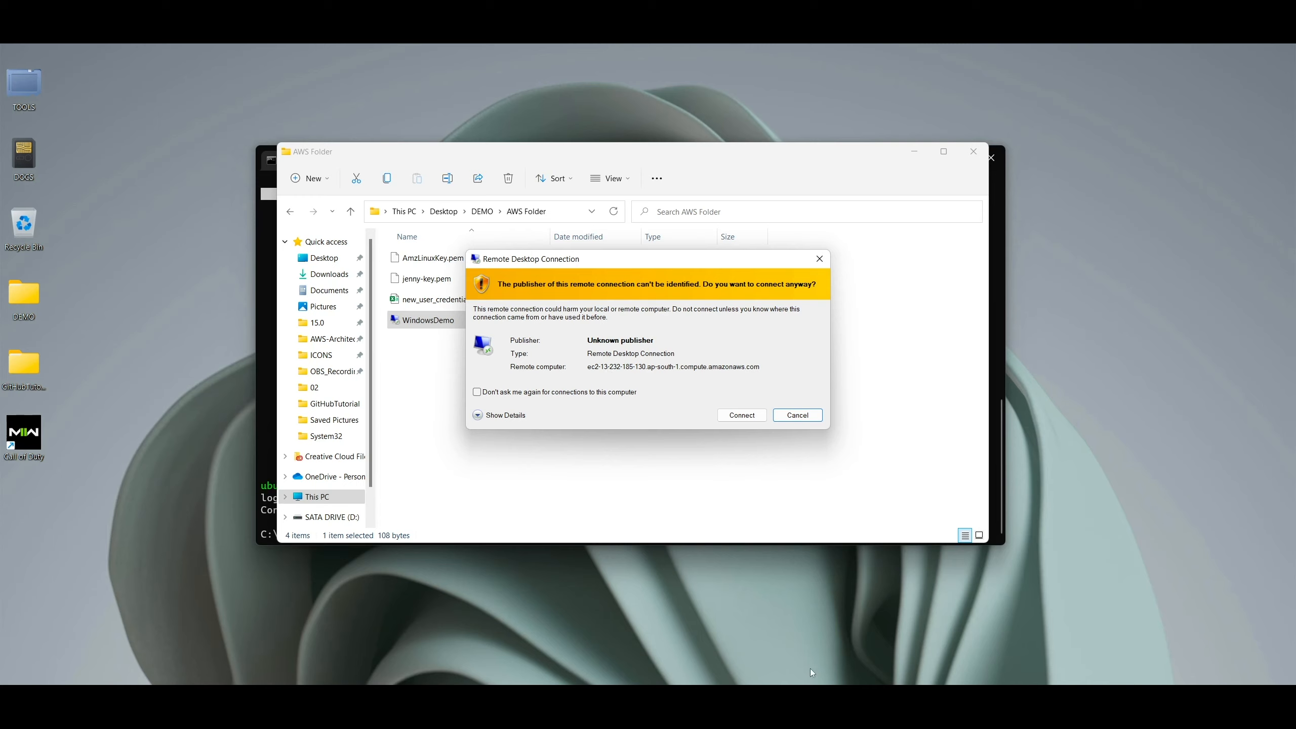
pyautogui.click(769, 711)
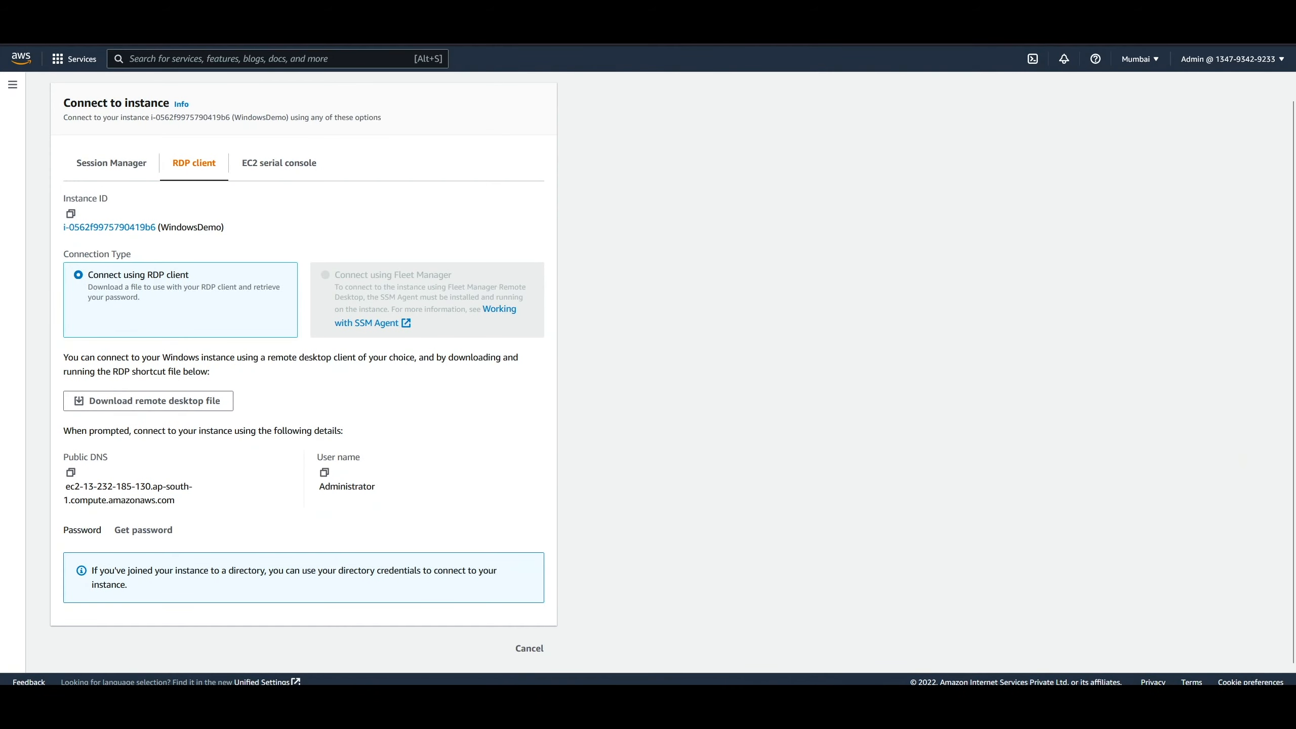
pyautogui.moveTo(87, 485); pyautogui.dragTo(152, 486)
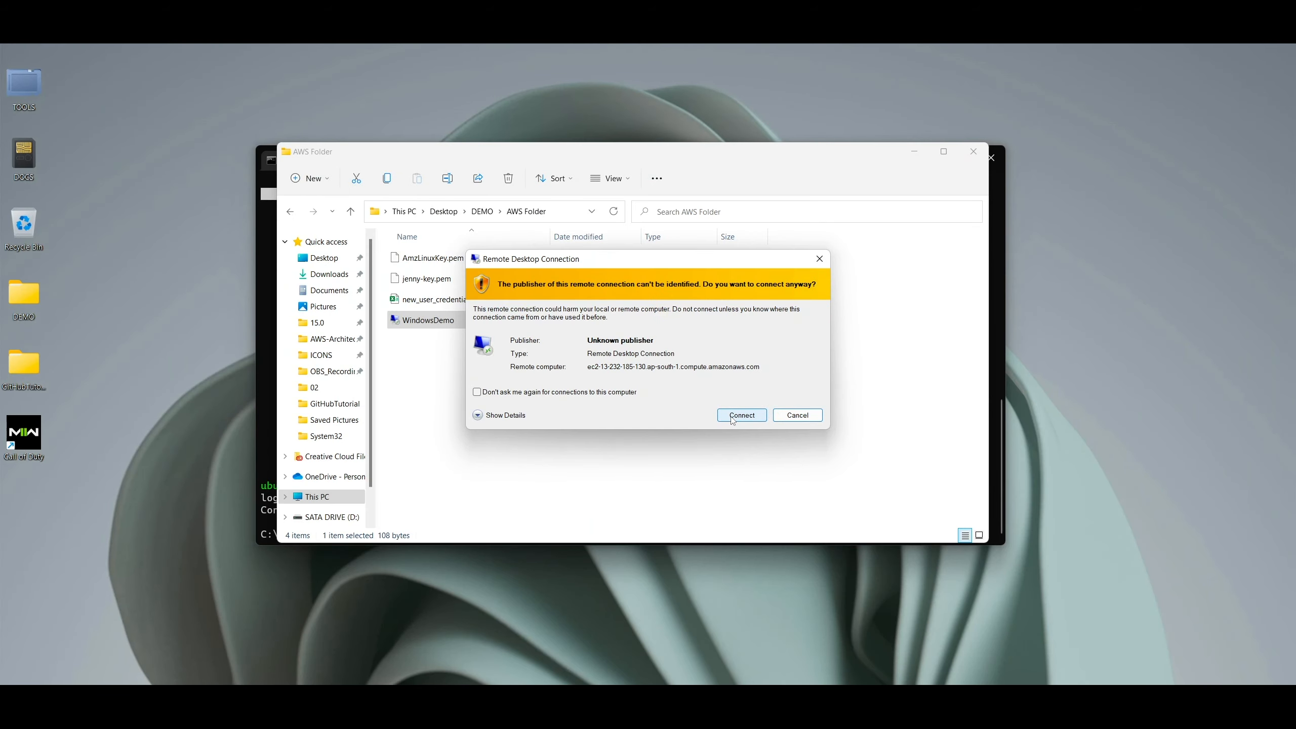
pyautogui.click(741, 415)
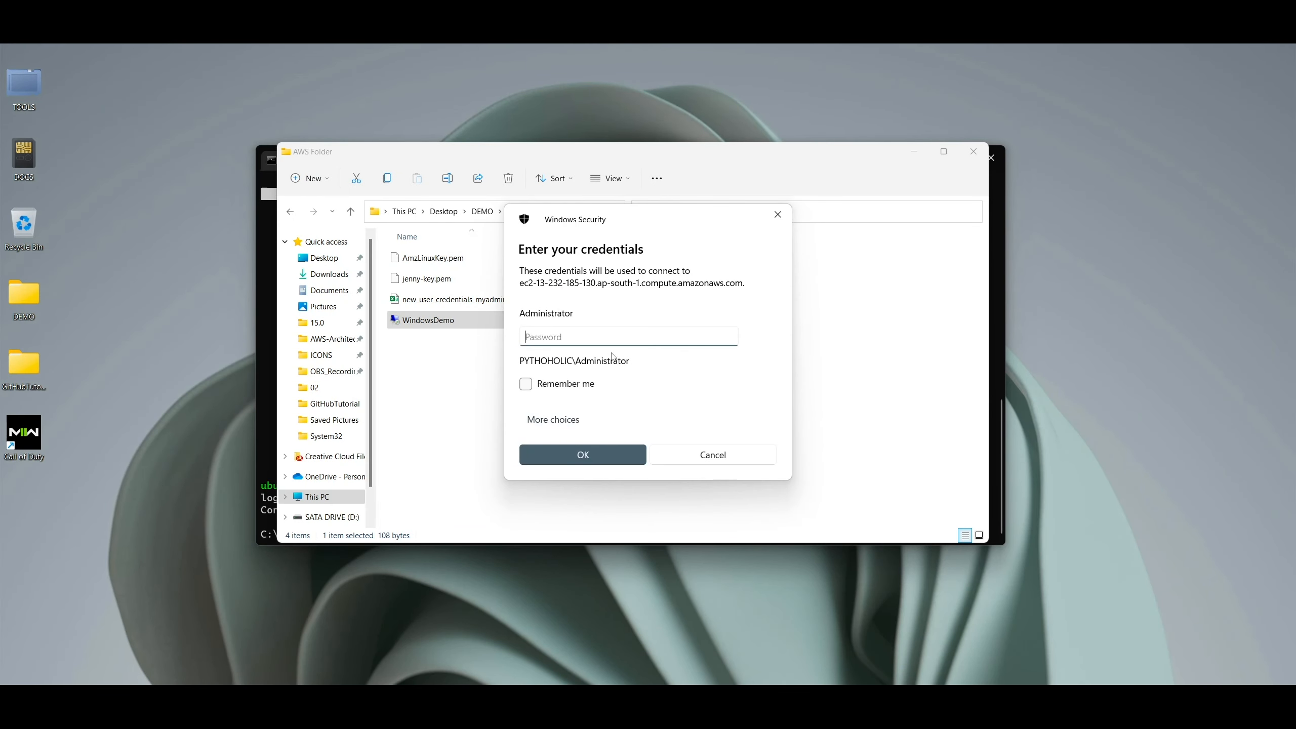
pyautogui.click(925, 152)
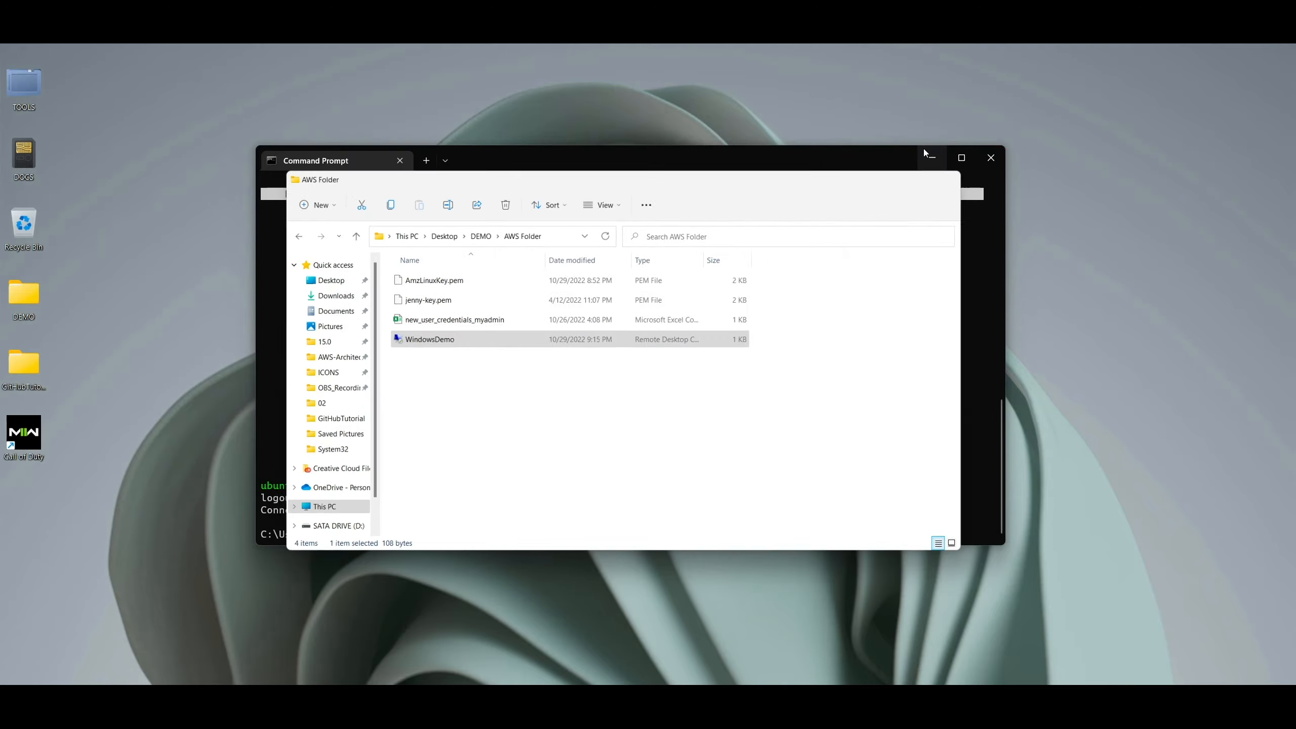
pyautogui.click(929, 155)
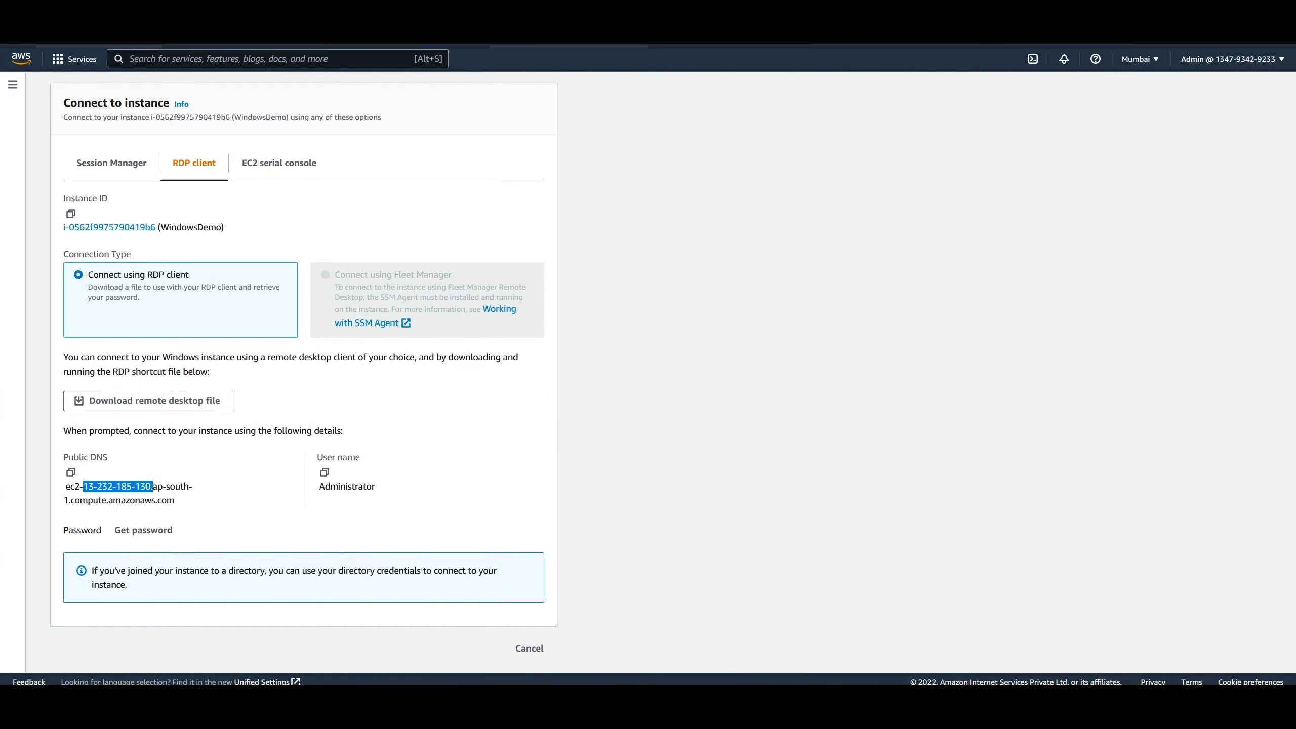
# Retrieve the Windows administrator password by uploading AmzLinuxKey.pem as the private key and decrypting it
pyautogui.click(164, 536)
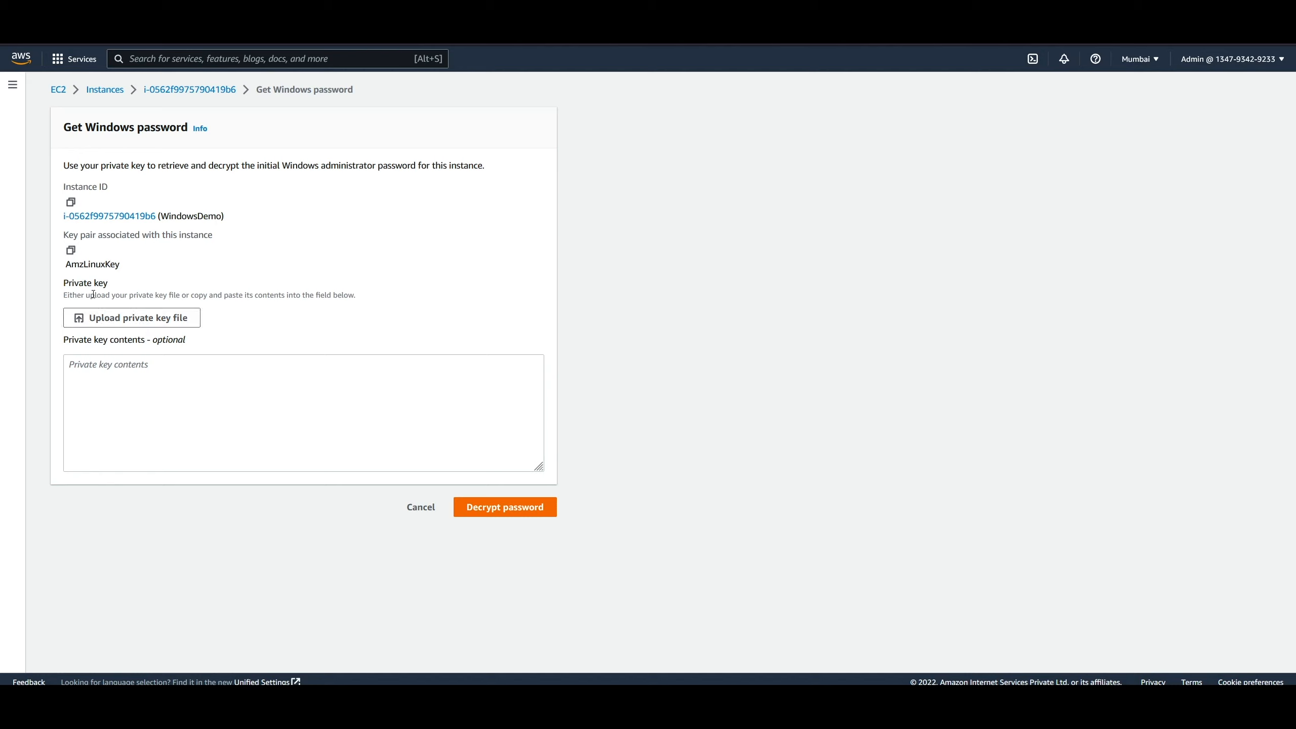
pyautogui.moveTo(192, 296); pyautogui.dragTo(355, 298)
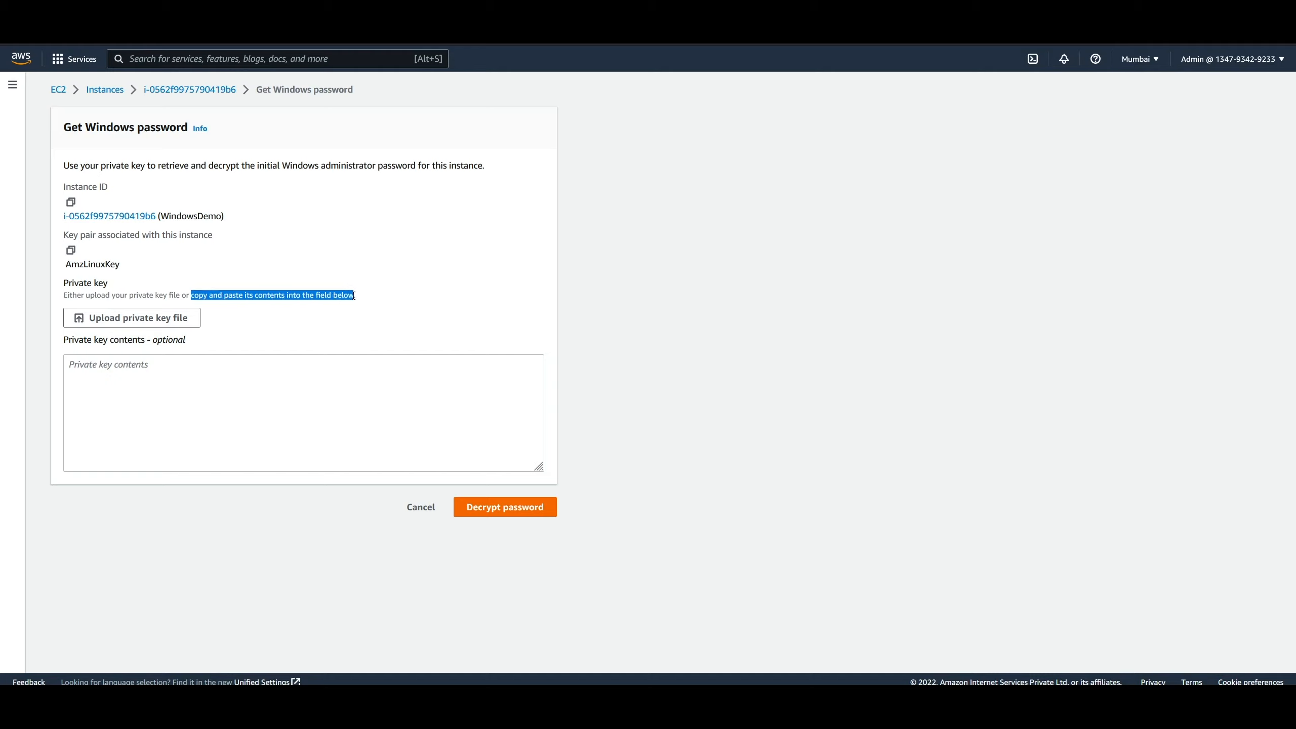
pyautogui.click(386, 318)
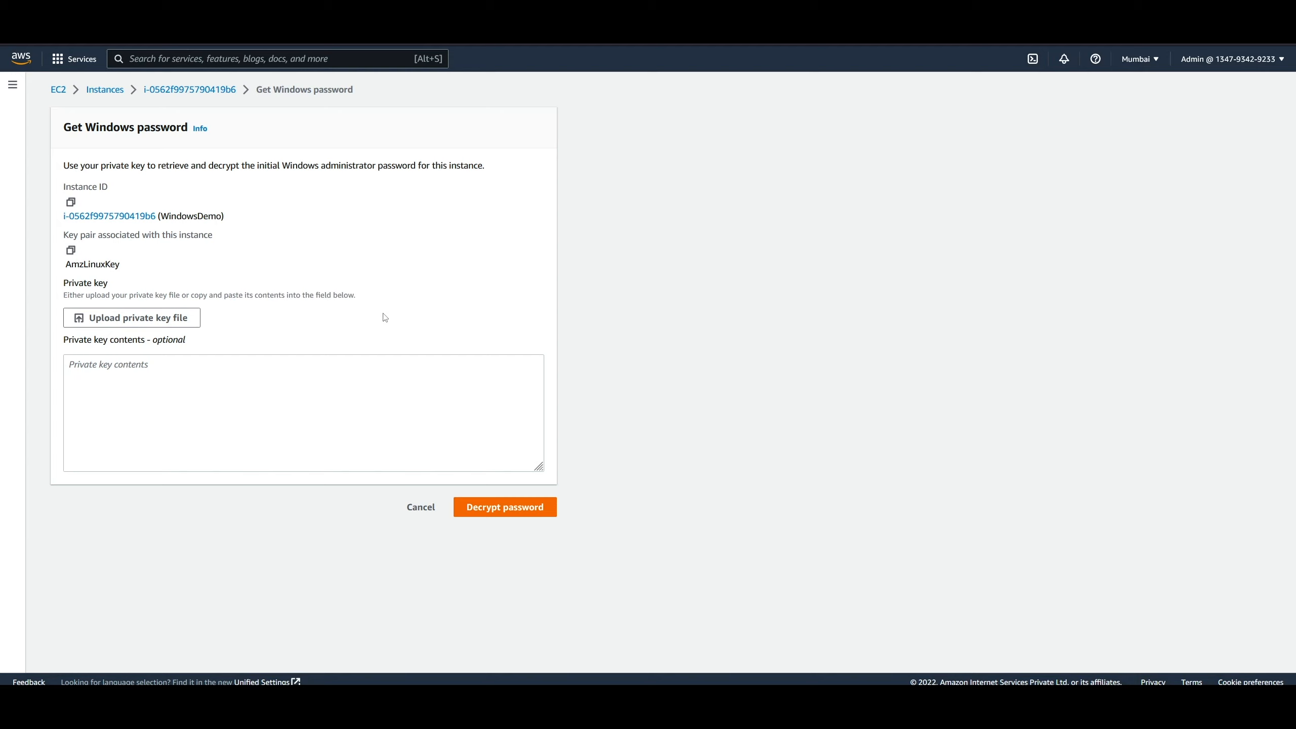
pyautogui.click(168, 324)
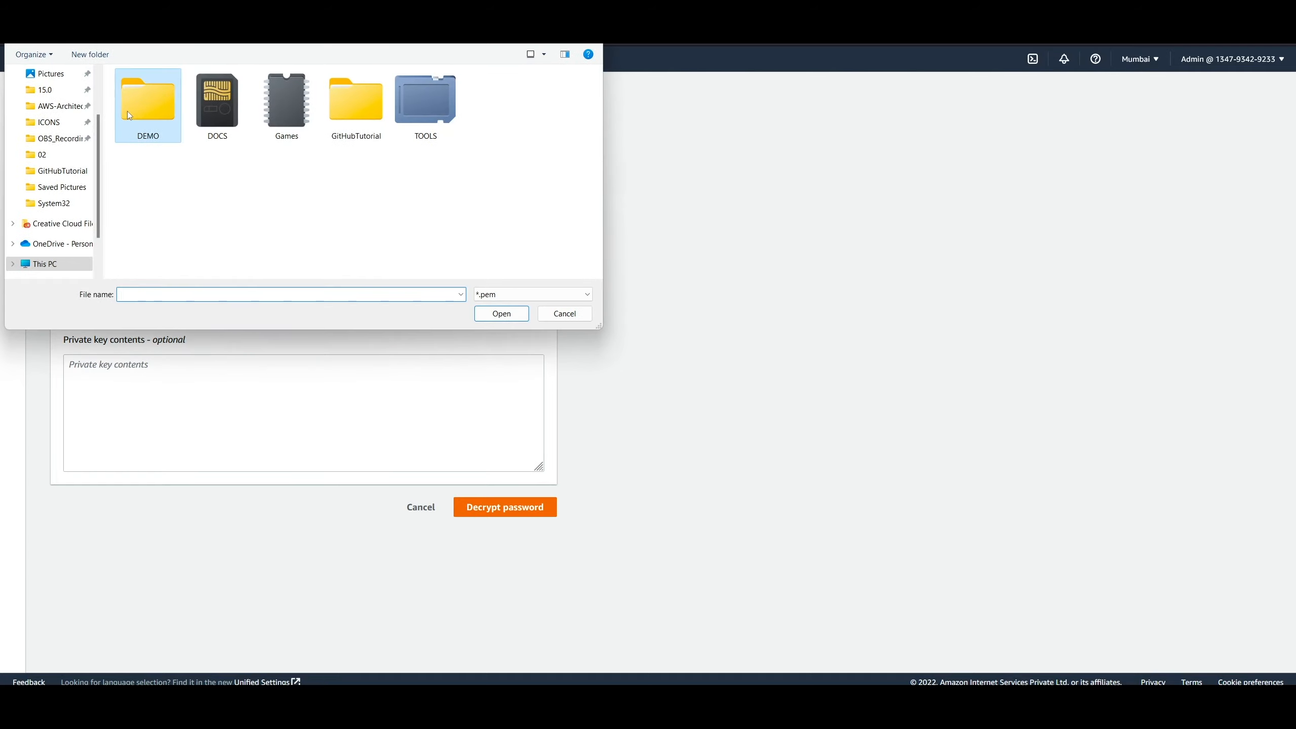
pyautogui.doubleClick(166, 138)
pyautogui.doubleClick(166, 137)
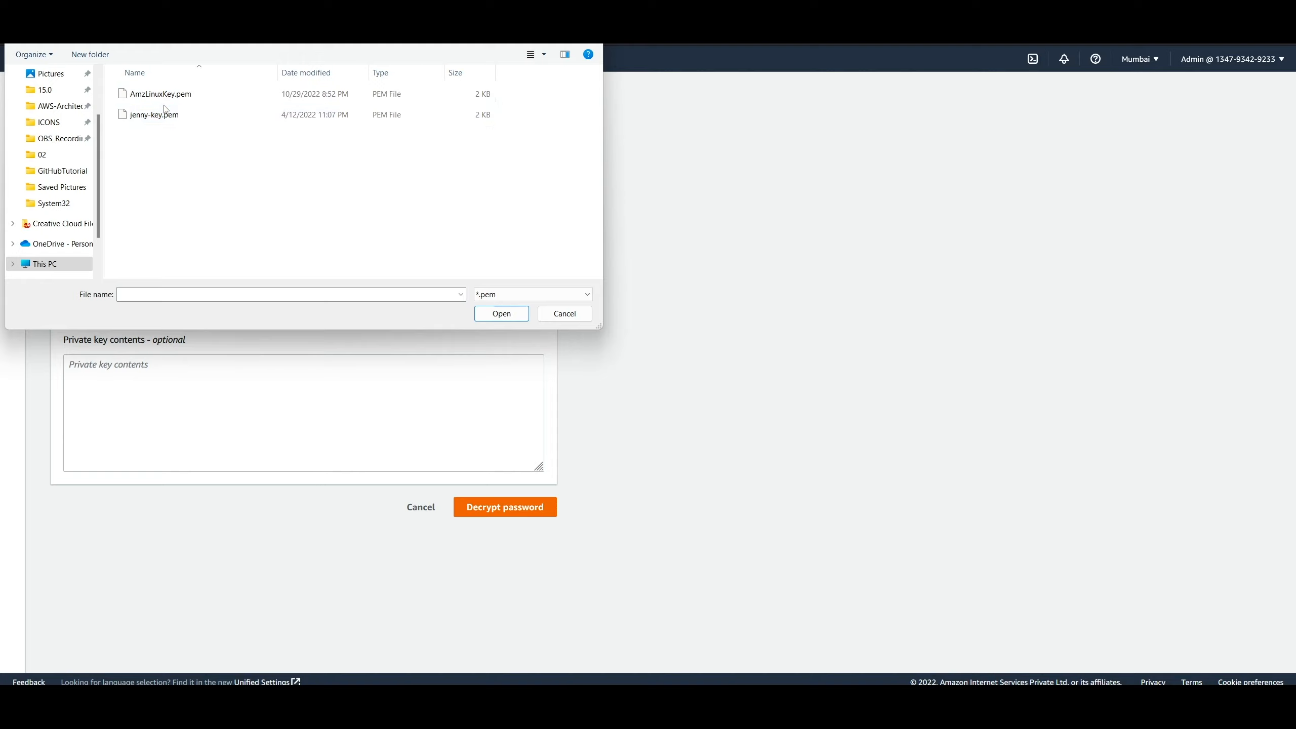
pyautogui.click(173, 98)
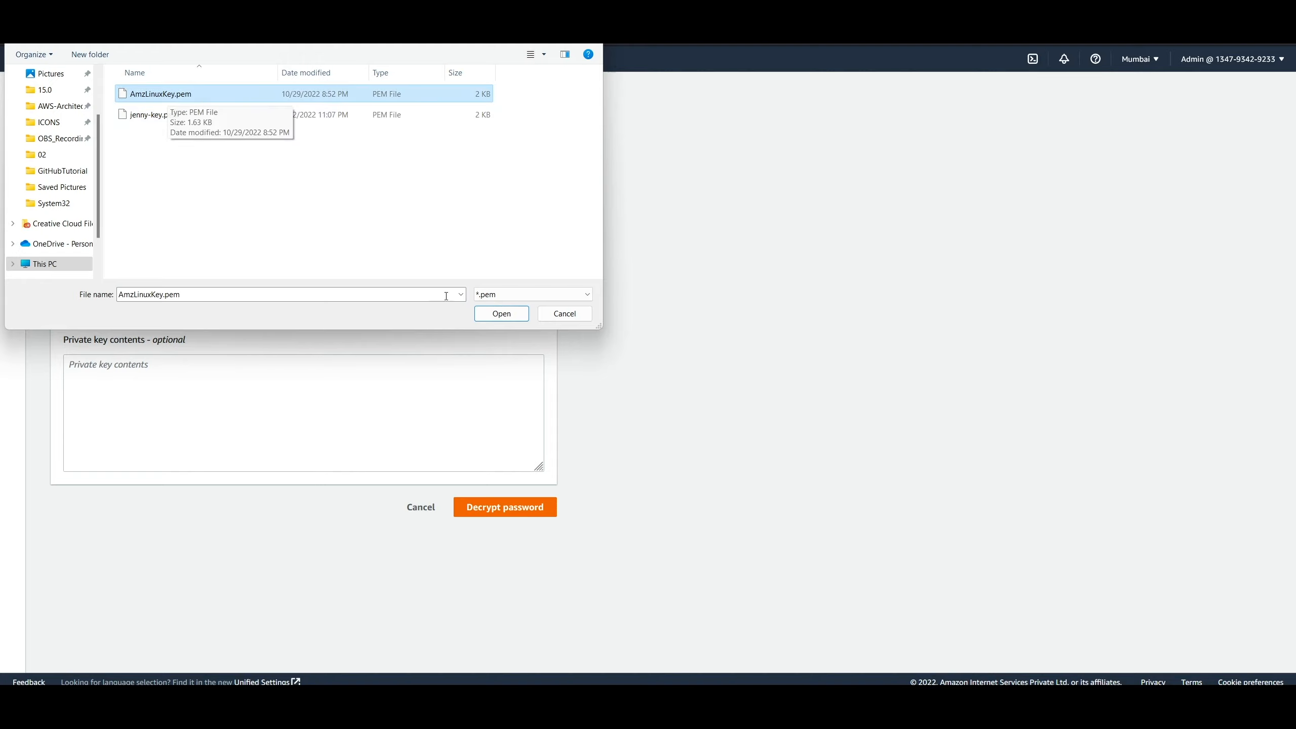
pyautogui.click(506, 315)
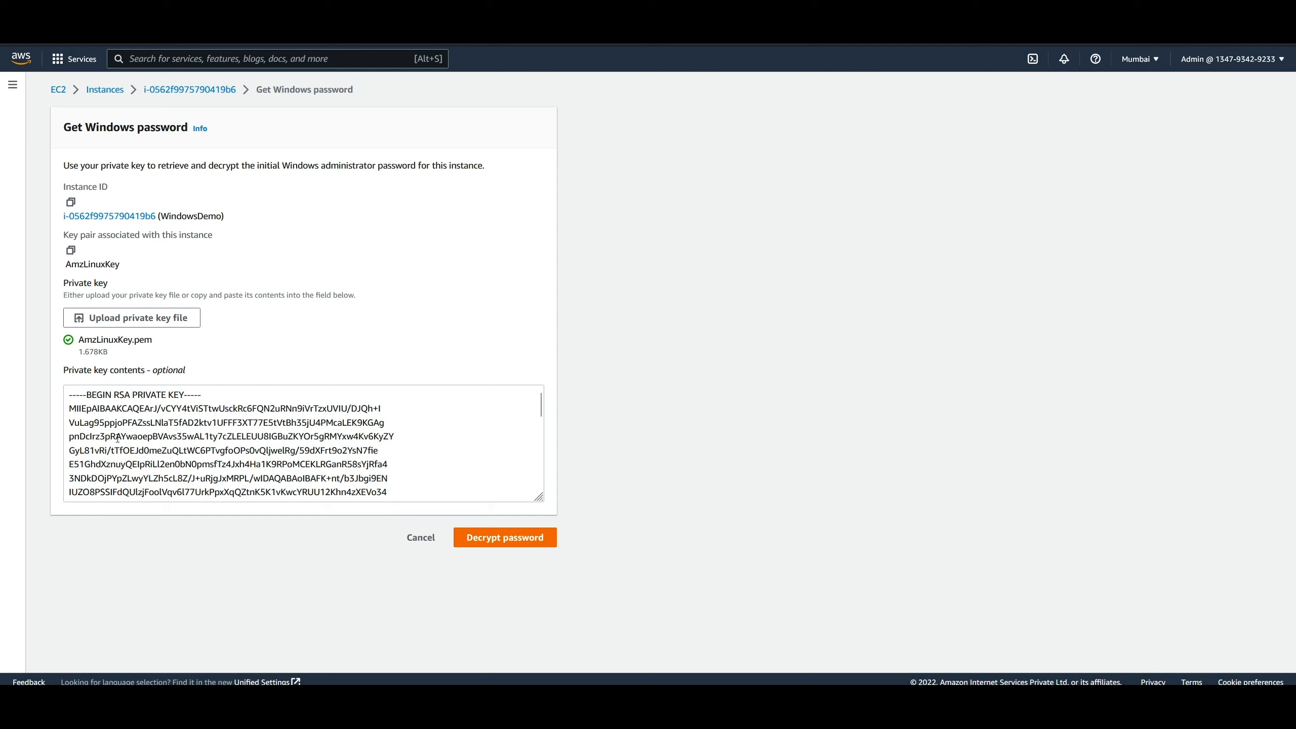
pyautogui.click(495, 543)
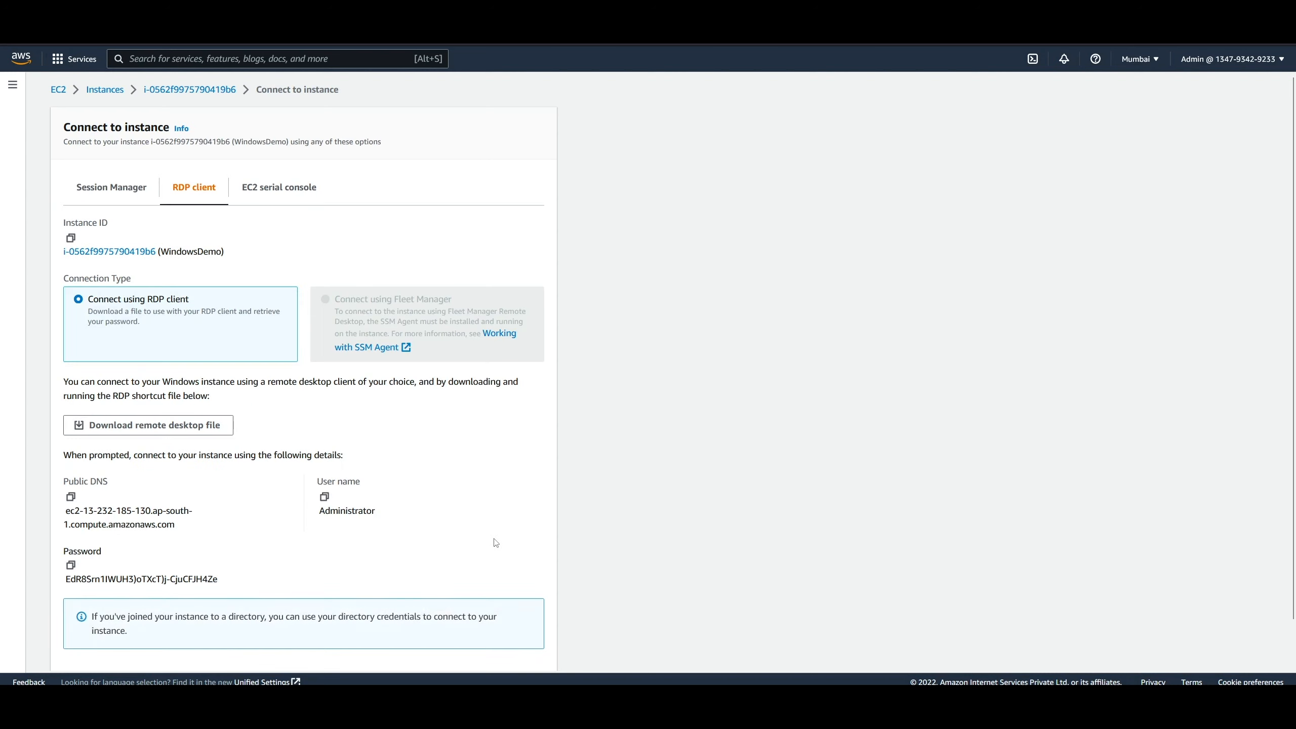
# Copy the decrypted administrator password into the remote desktop credentials prompt and connect despite the untrusted certificate
pyautogui.click(71, 565)
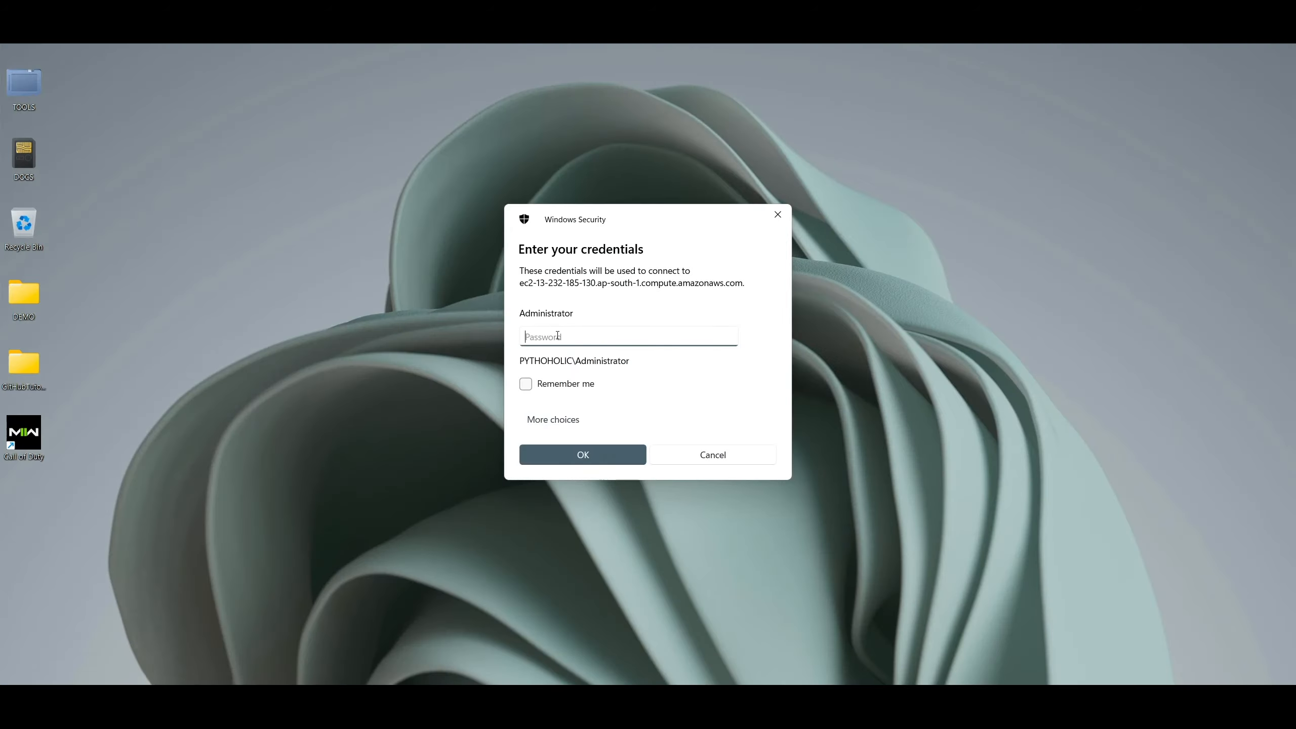
pyautogui.hotkey('ctrl', 'v')
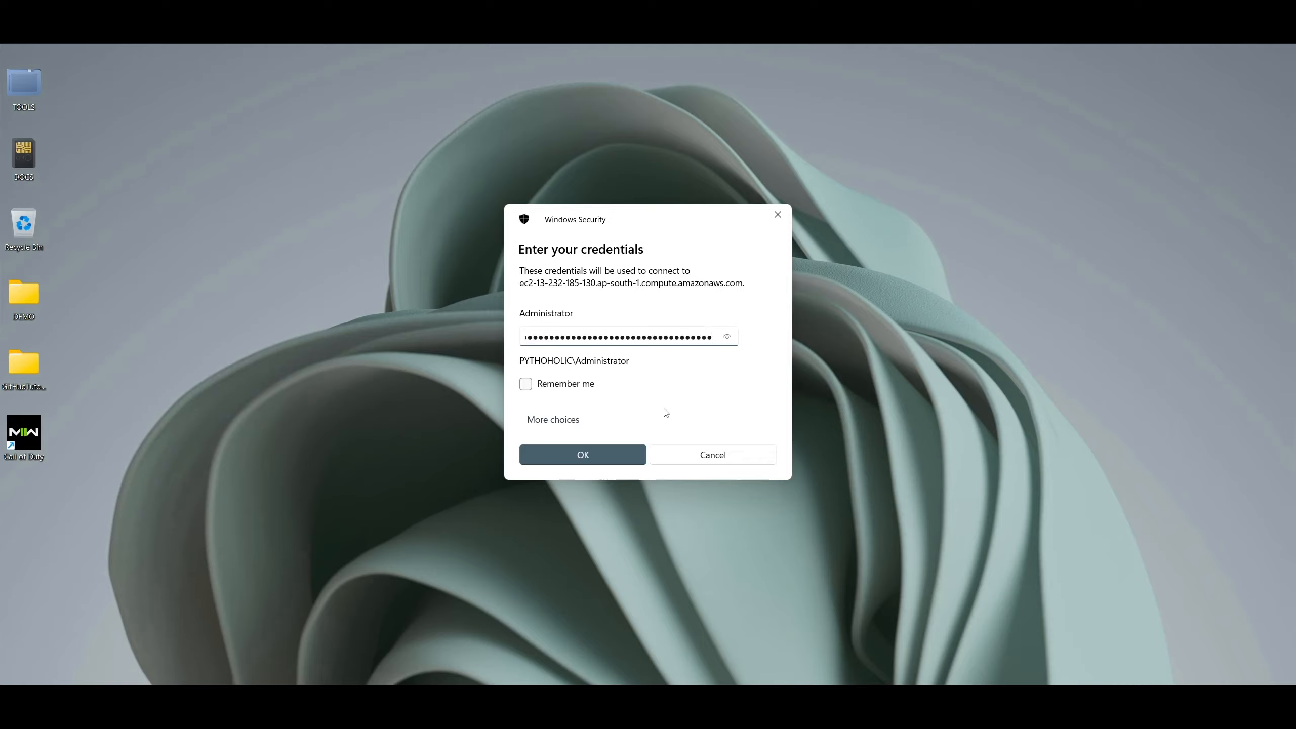
pyautogui.click(583, 457)
pyautogui.click(582, 471)
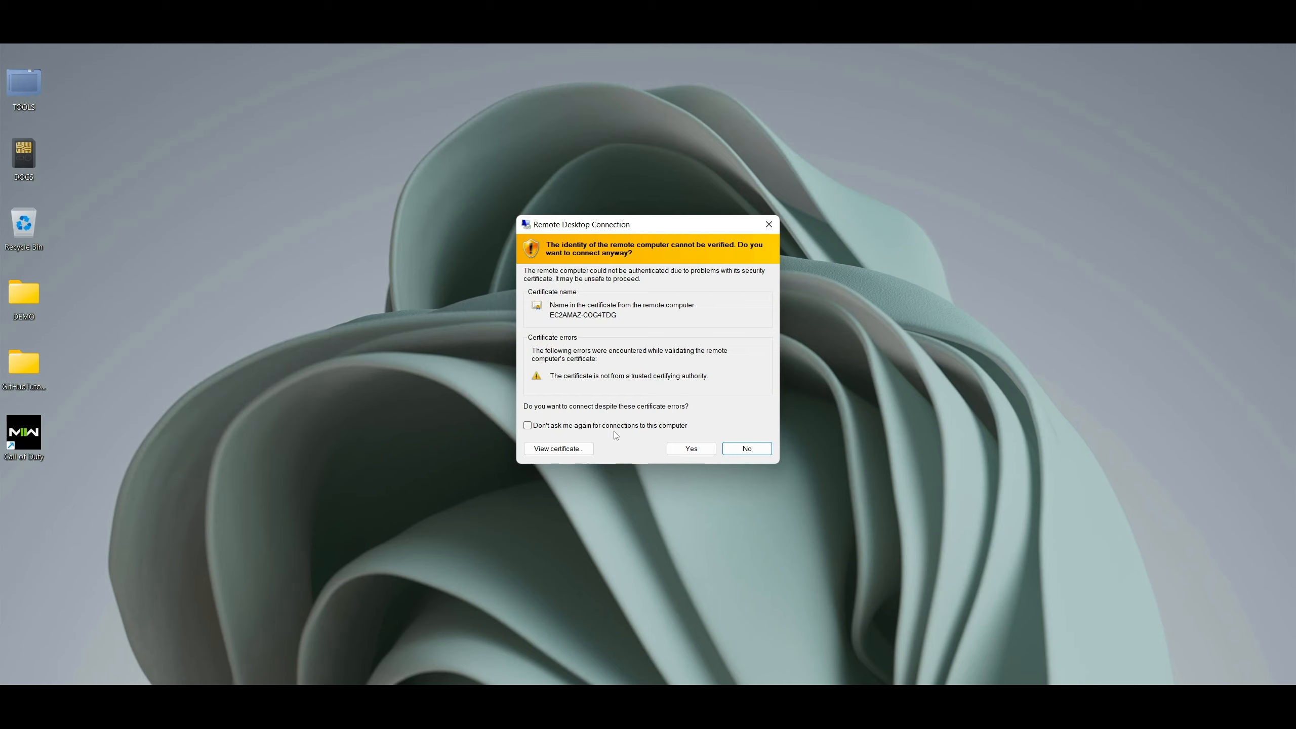
pyautogui.click(681, 451)
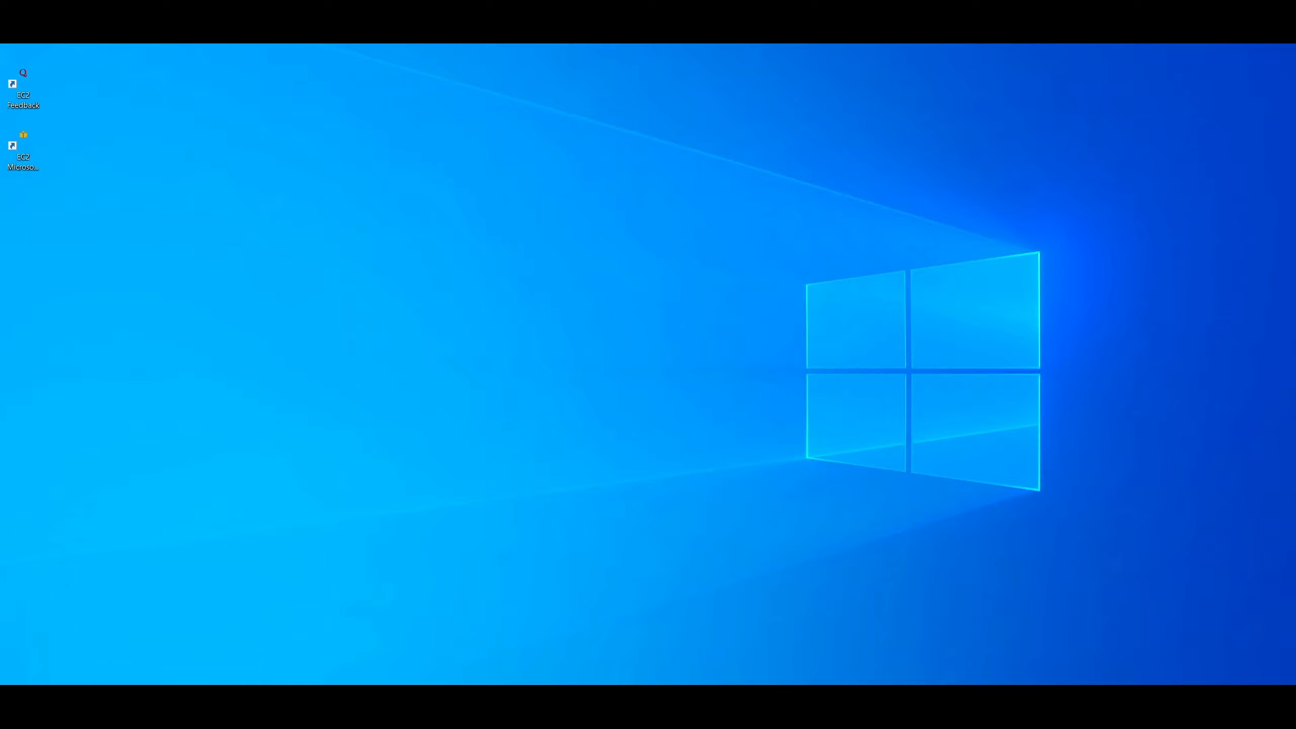
# Shut down the remote Windows server with the reason Other (Unplanned)
pyautogui.press('super')
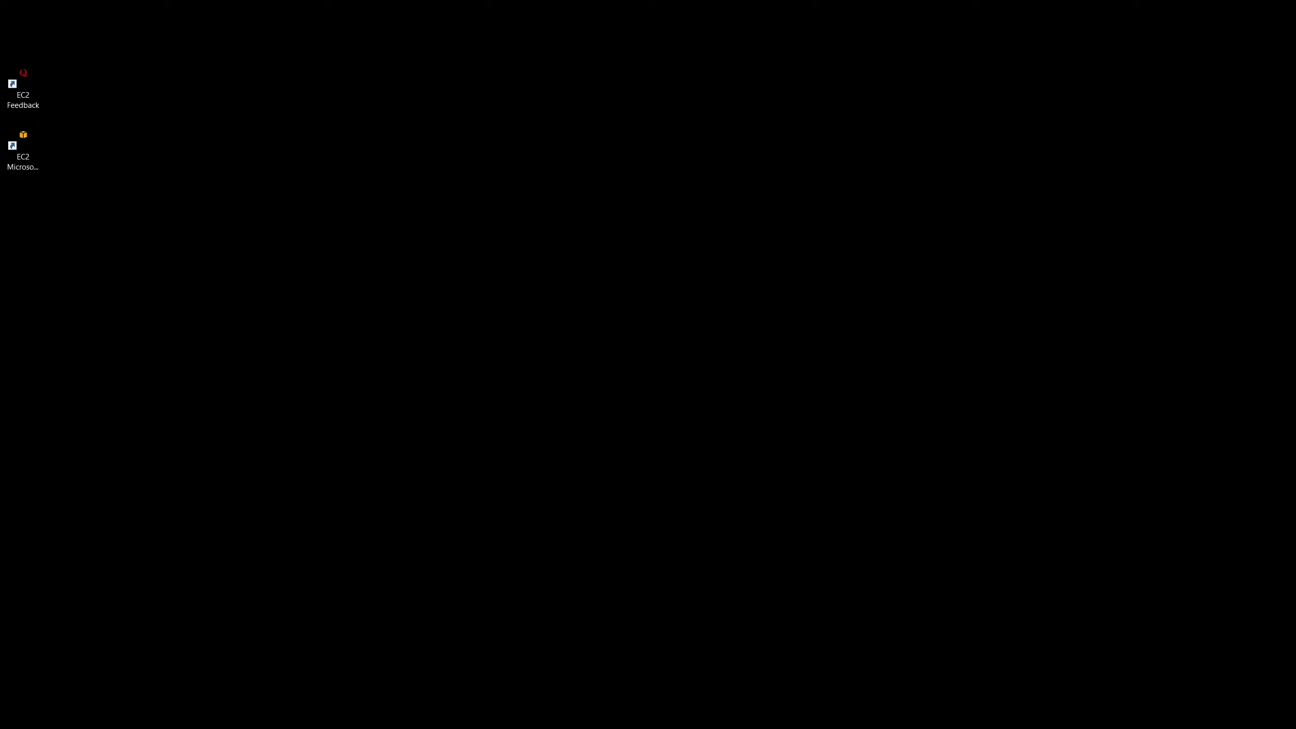
pyautogui.press('super')
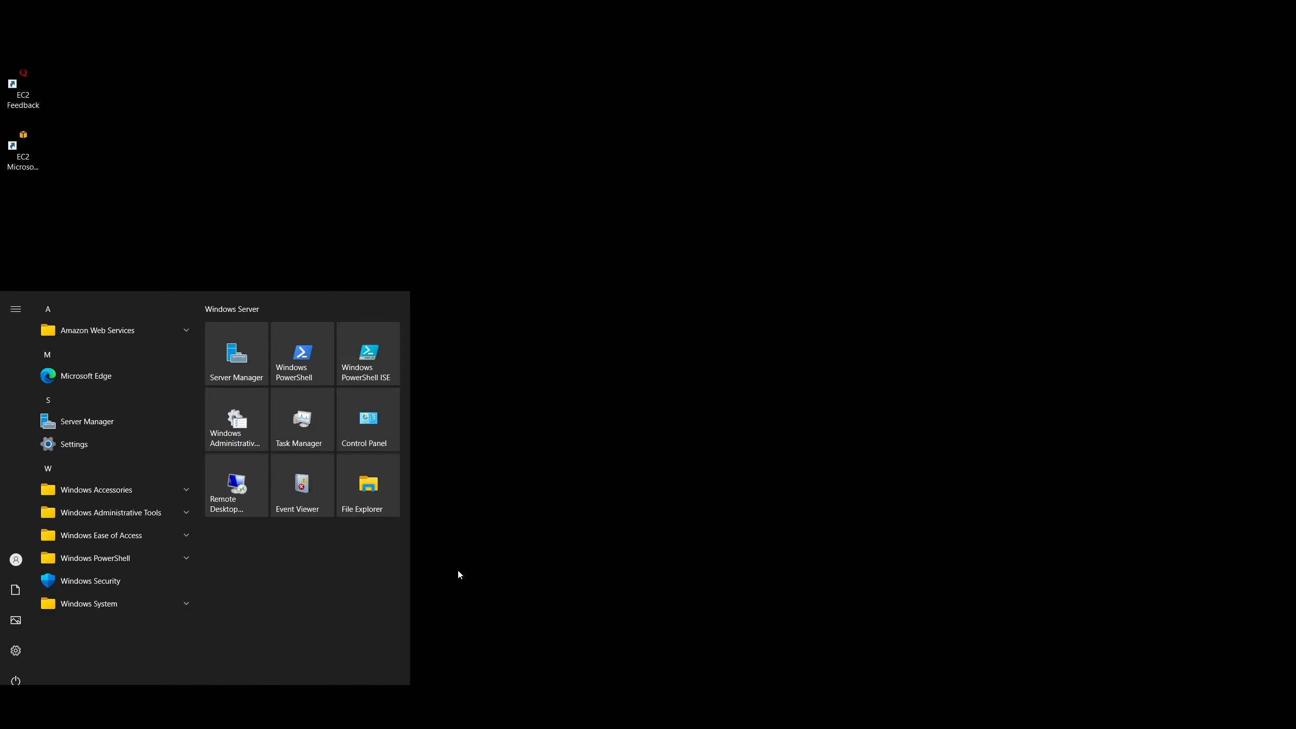
pyautogui.click(10, 681)
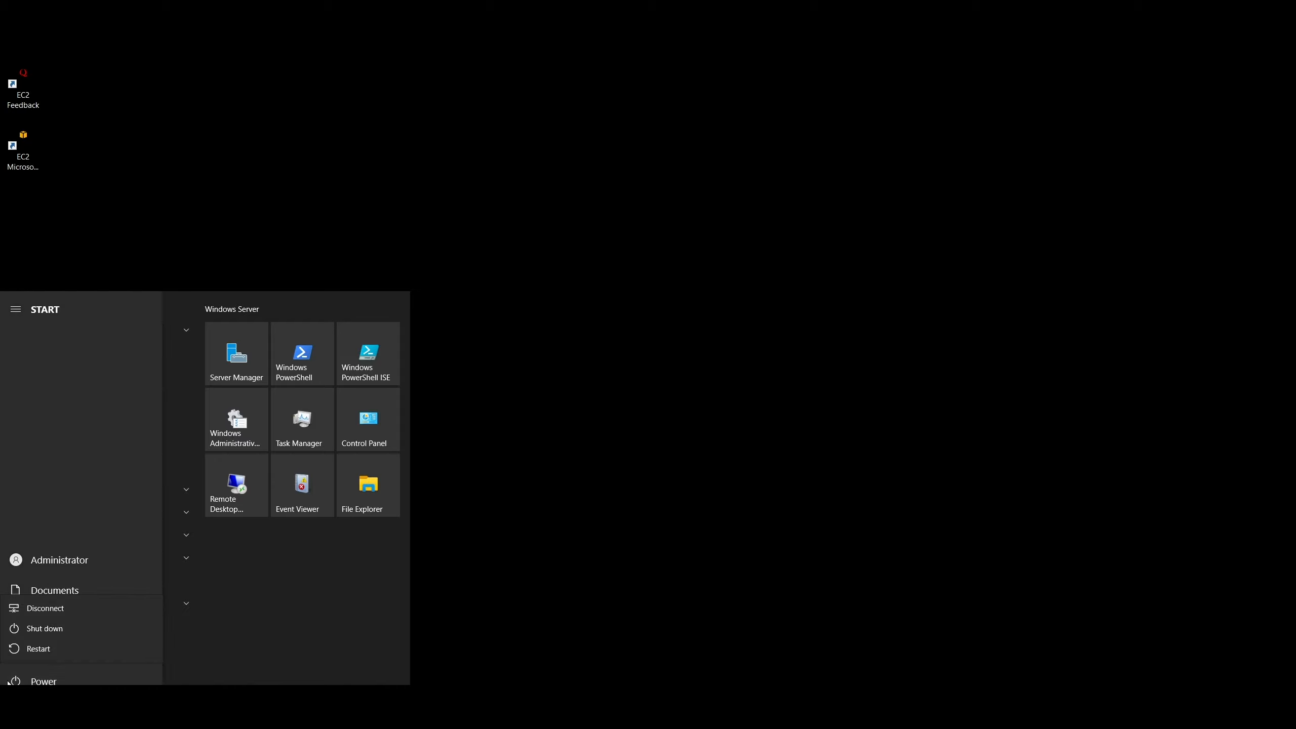
pyautogui.click(58, 634)
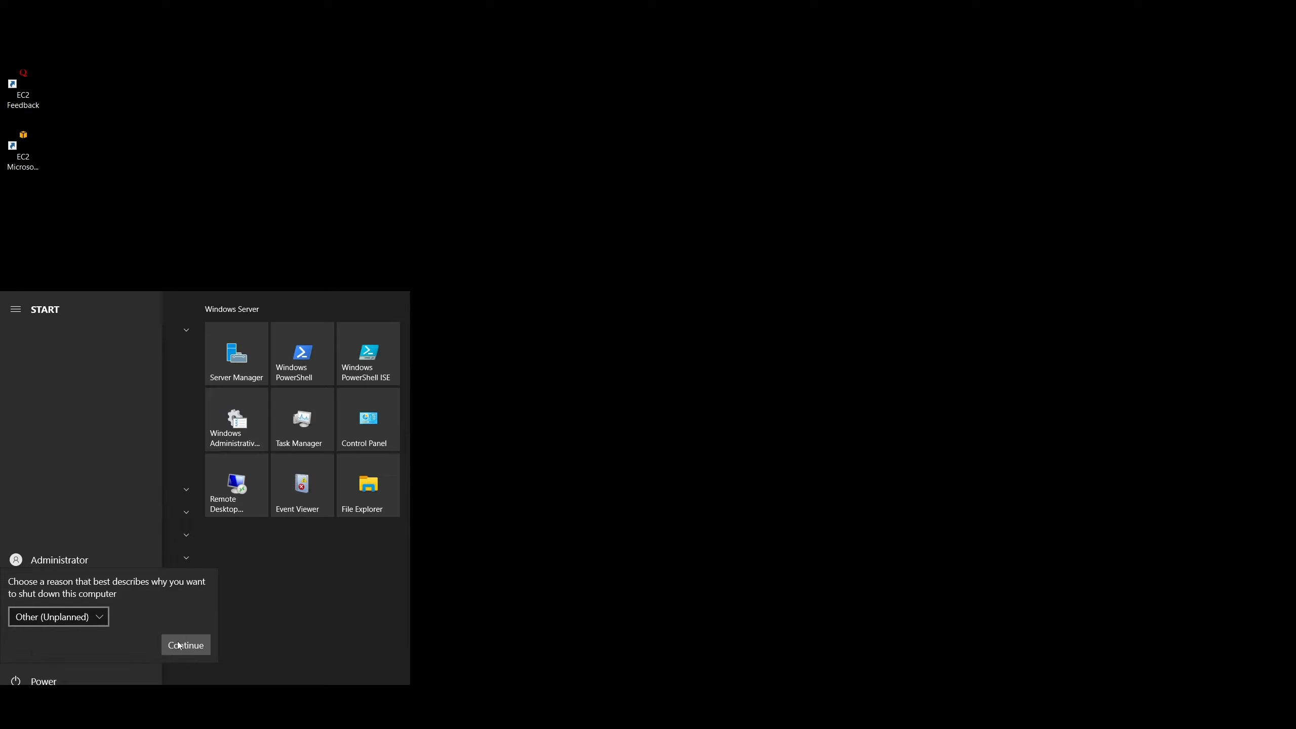
pyautogui.click(180, 656)
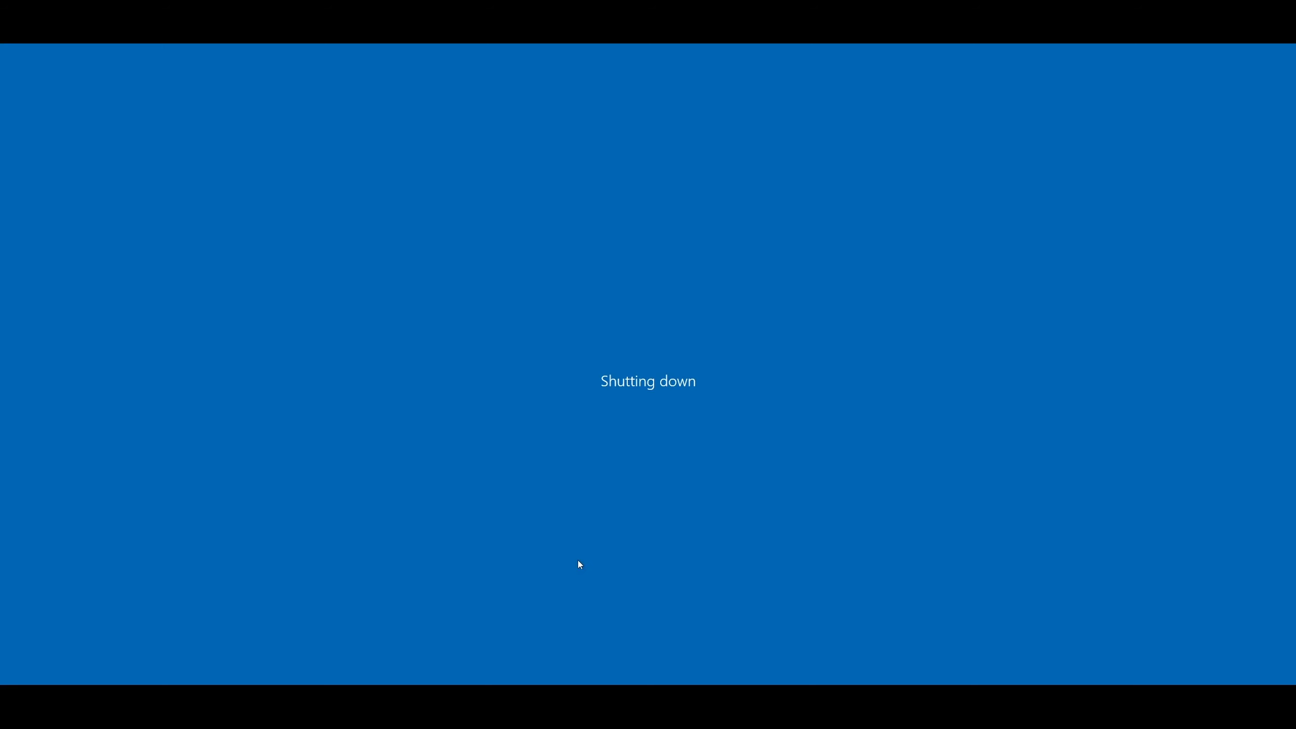
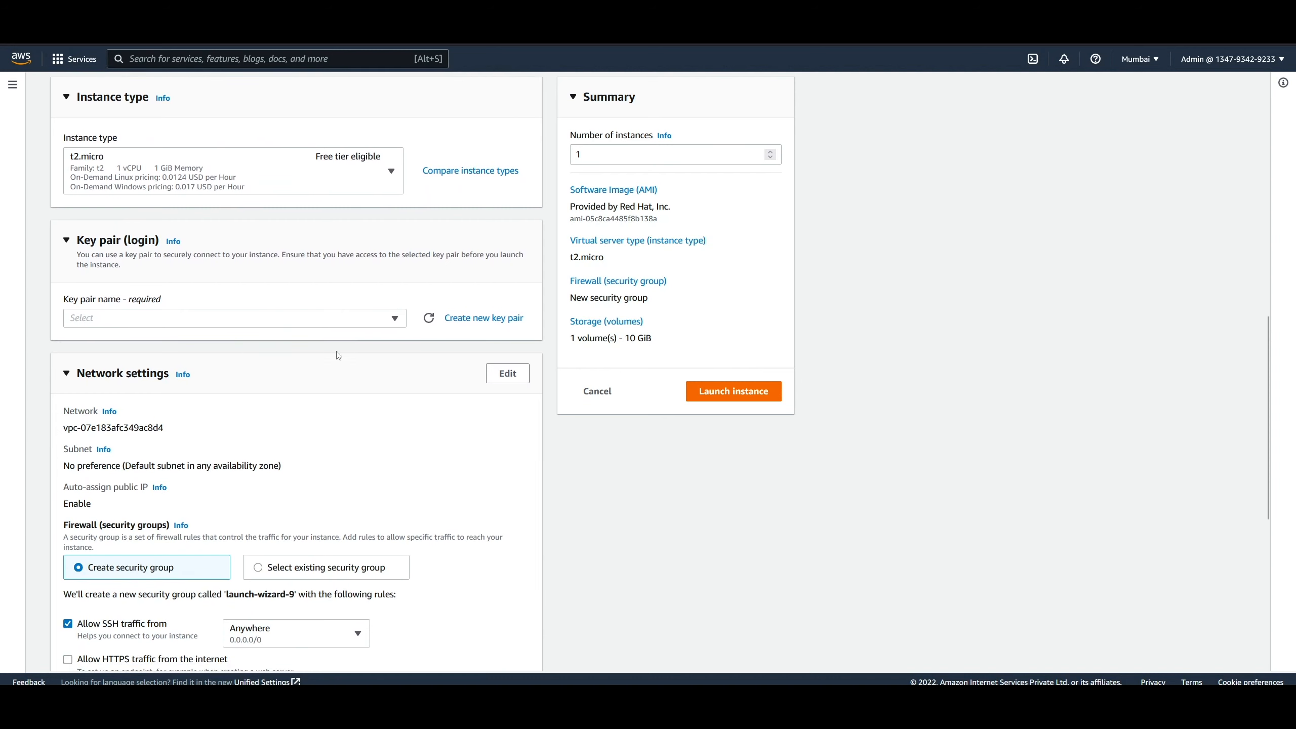
# Select the AmzLinuxKey key pair for the Red Hat instance, check its network and storage settings, and launch it
pyautogui.click(339, 319)
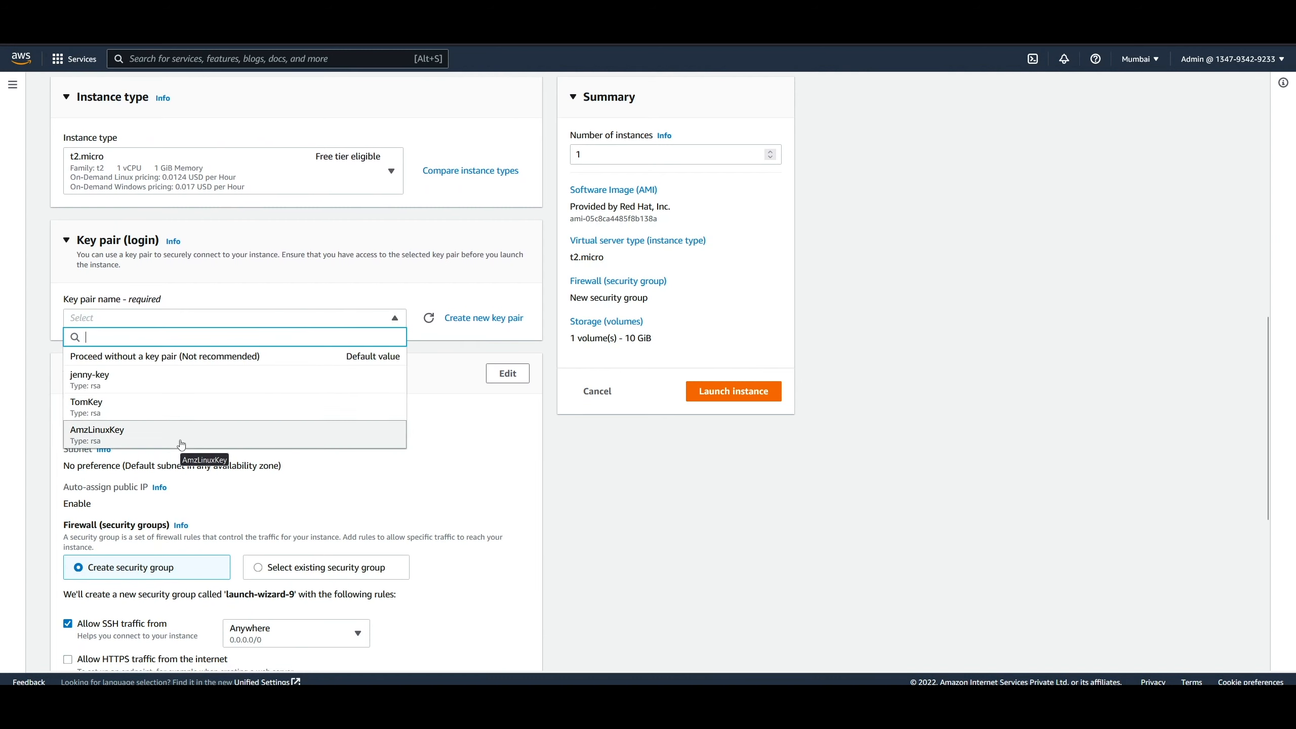
pyautogui.click(181, 439)
pyautogui.scroll(-1, 721, 535)
pyautogui.scroll(-4, 720, 535)
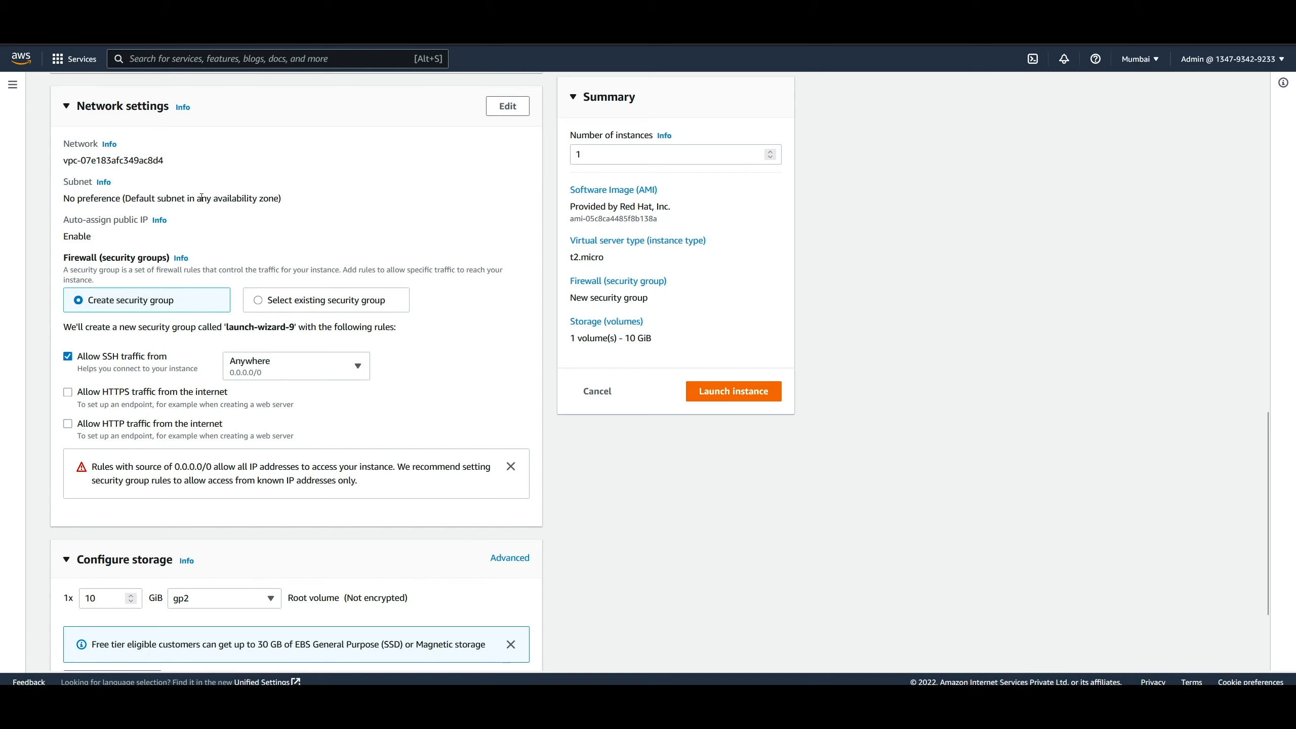
pyautogui.moveTo(64, 163); pyautogui.dragTo(169, 171)
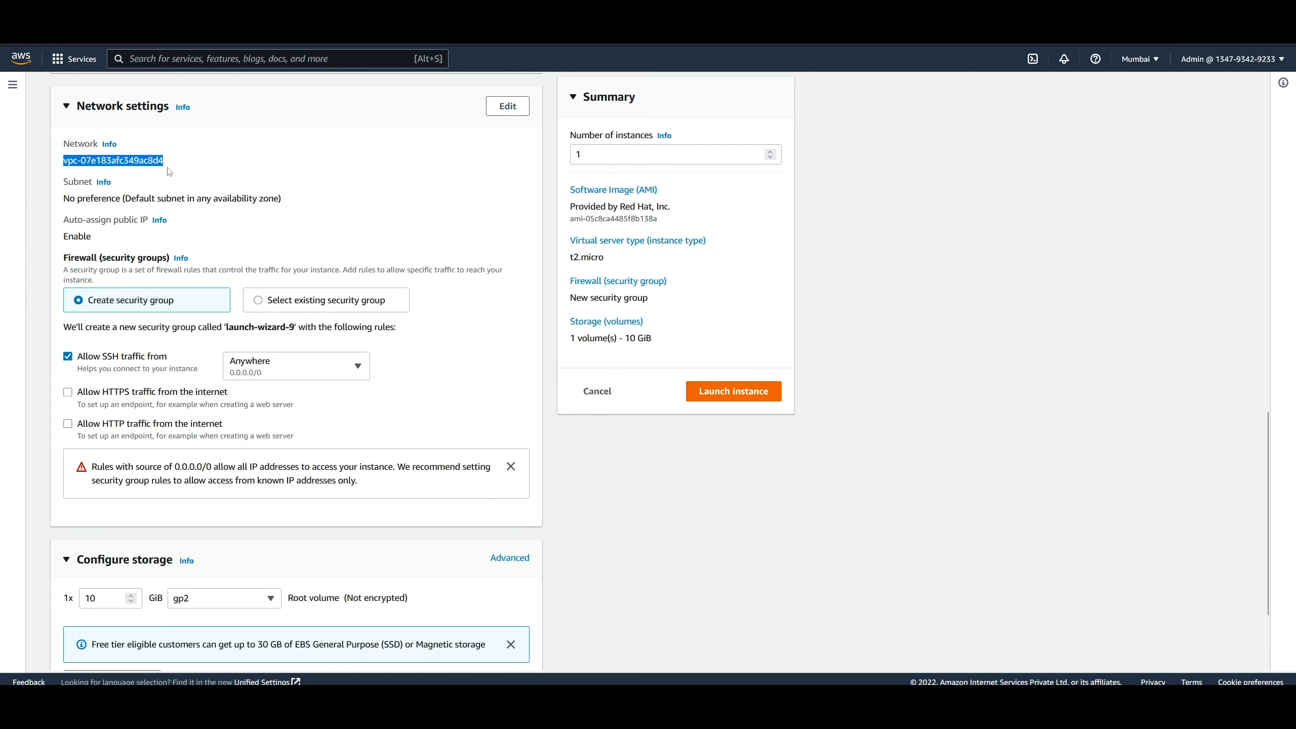
pyautogui.scroll(-3, 139, 280)
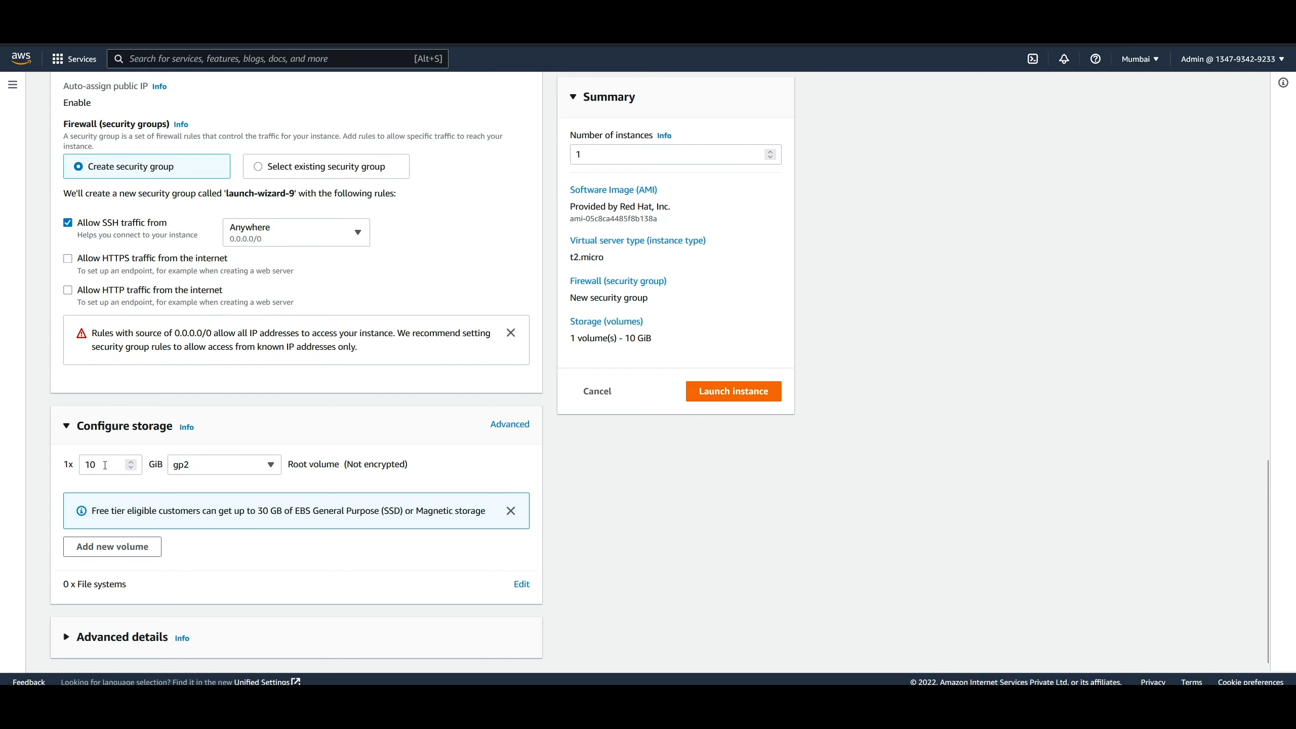
pyautogui.scroll(15, 662, 581)
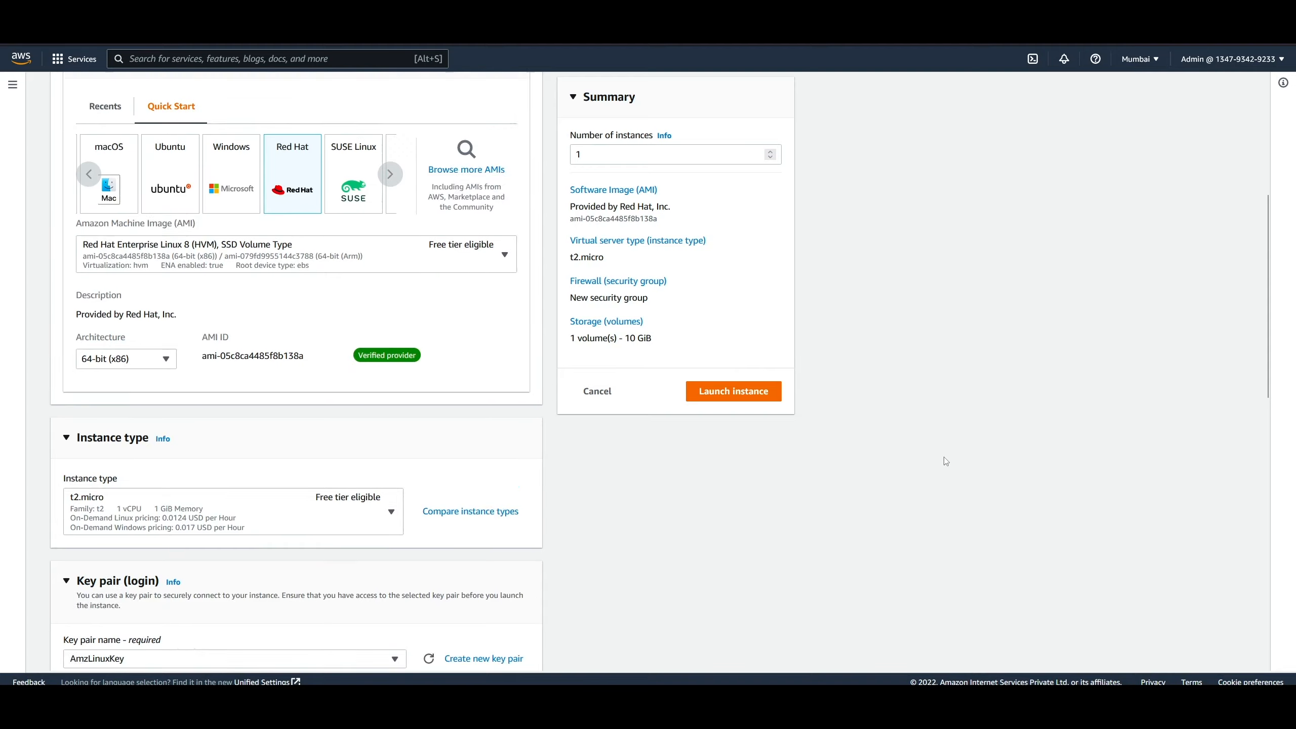
pyautogui.click(716, 403)
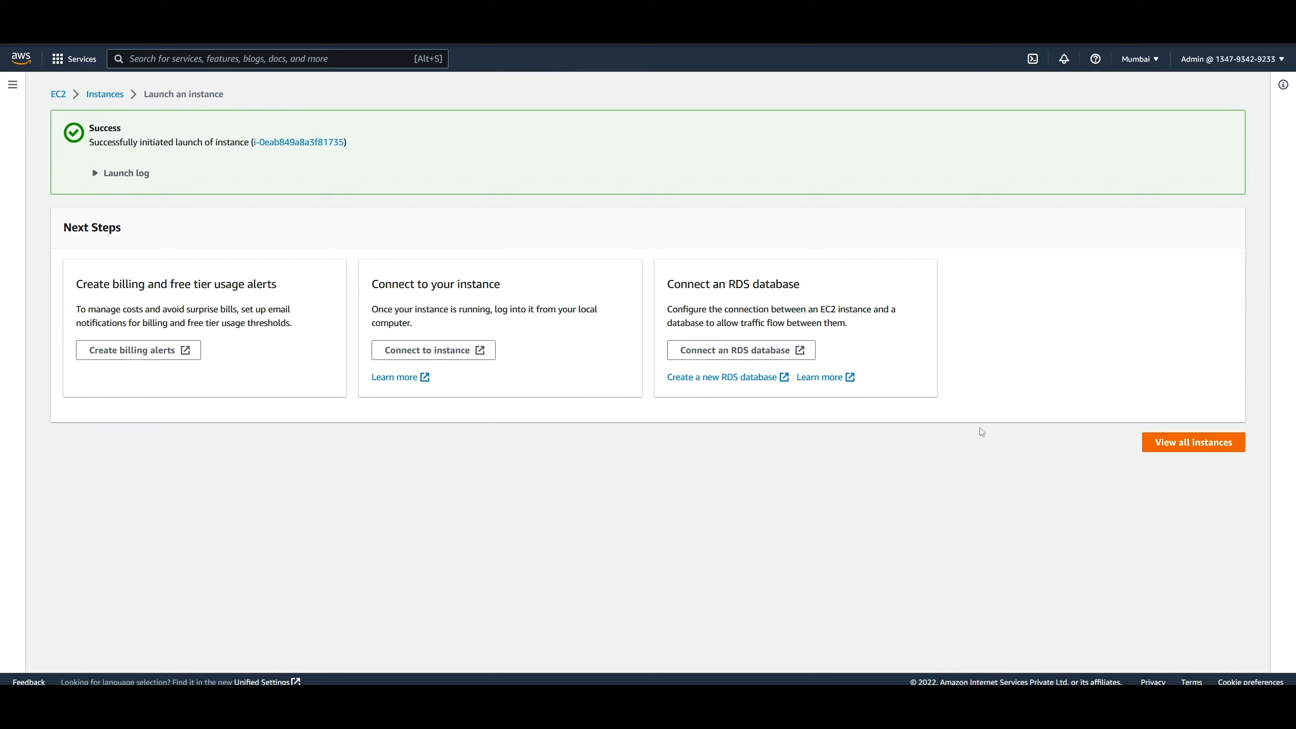
# Open the launched RedHatDemo instance and examine its public and private IPv4 addresses in an enlarged details view
pyautogui.click(292, 143)
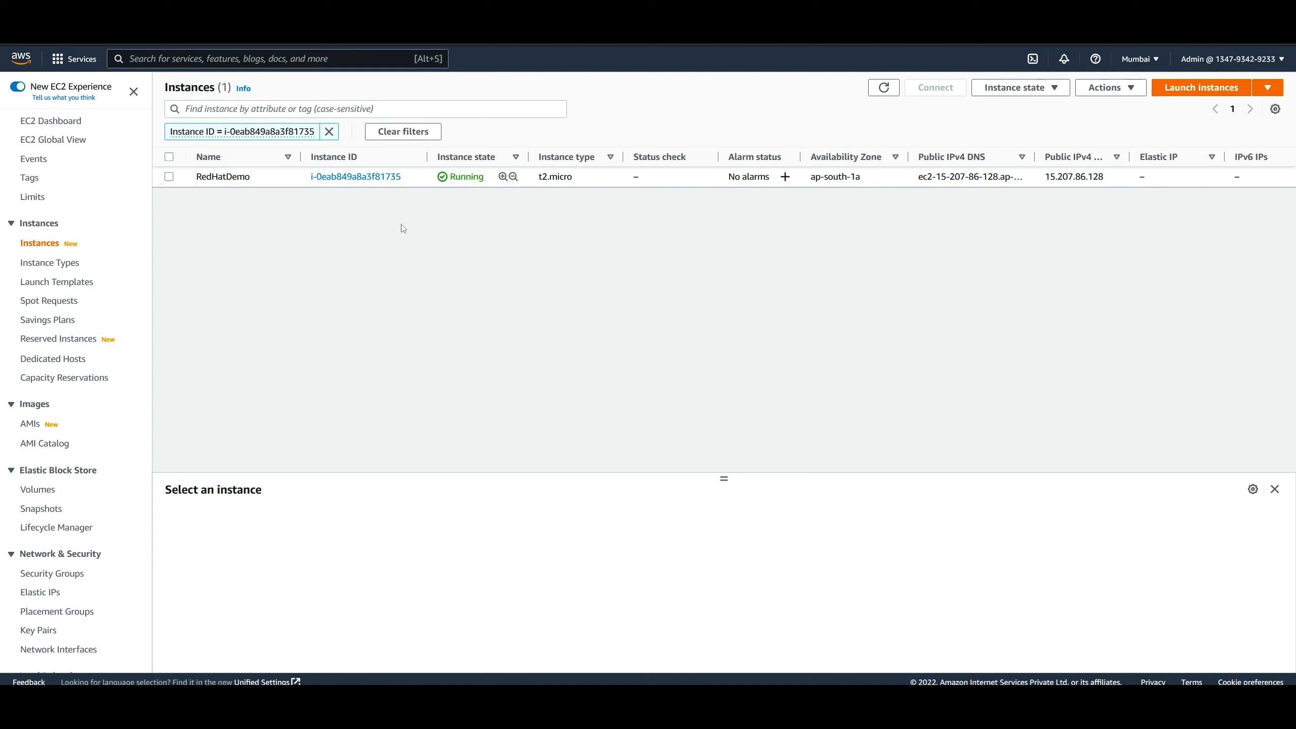
pyautogui.rightClick(417, 178)
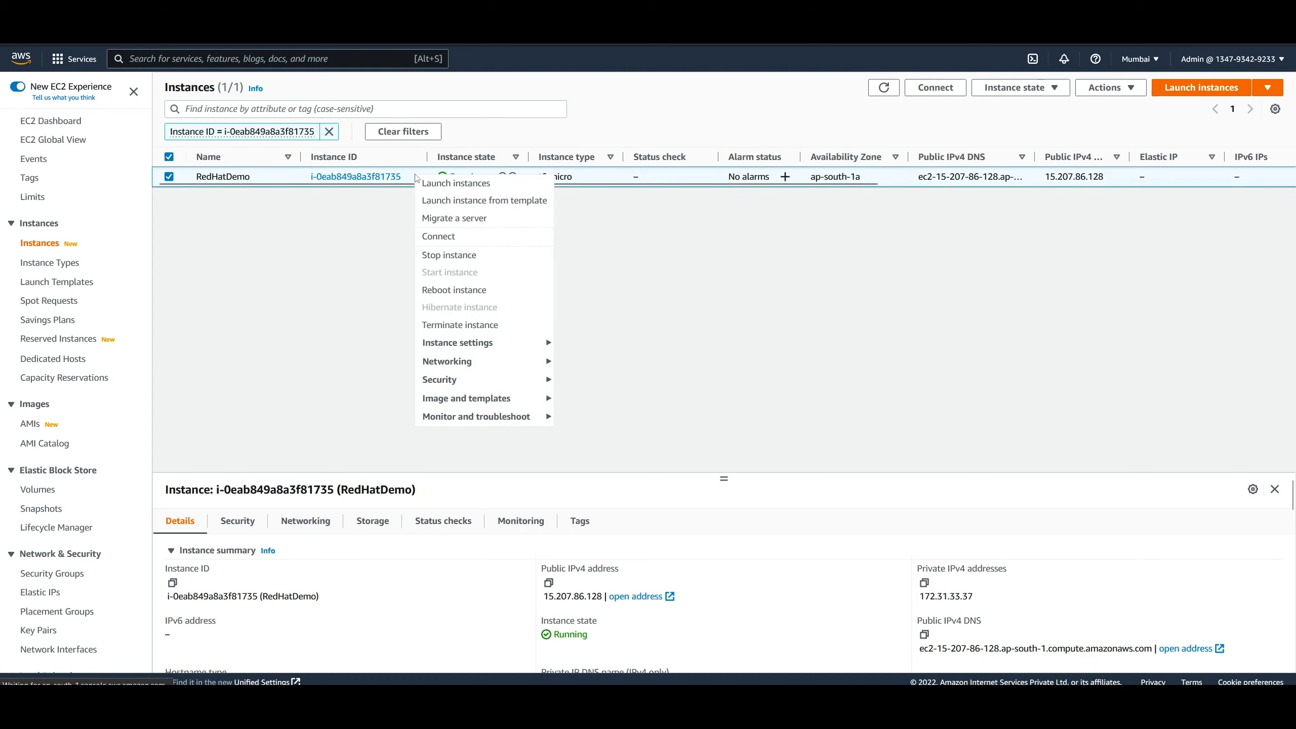
pyautogui.press('Escape')
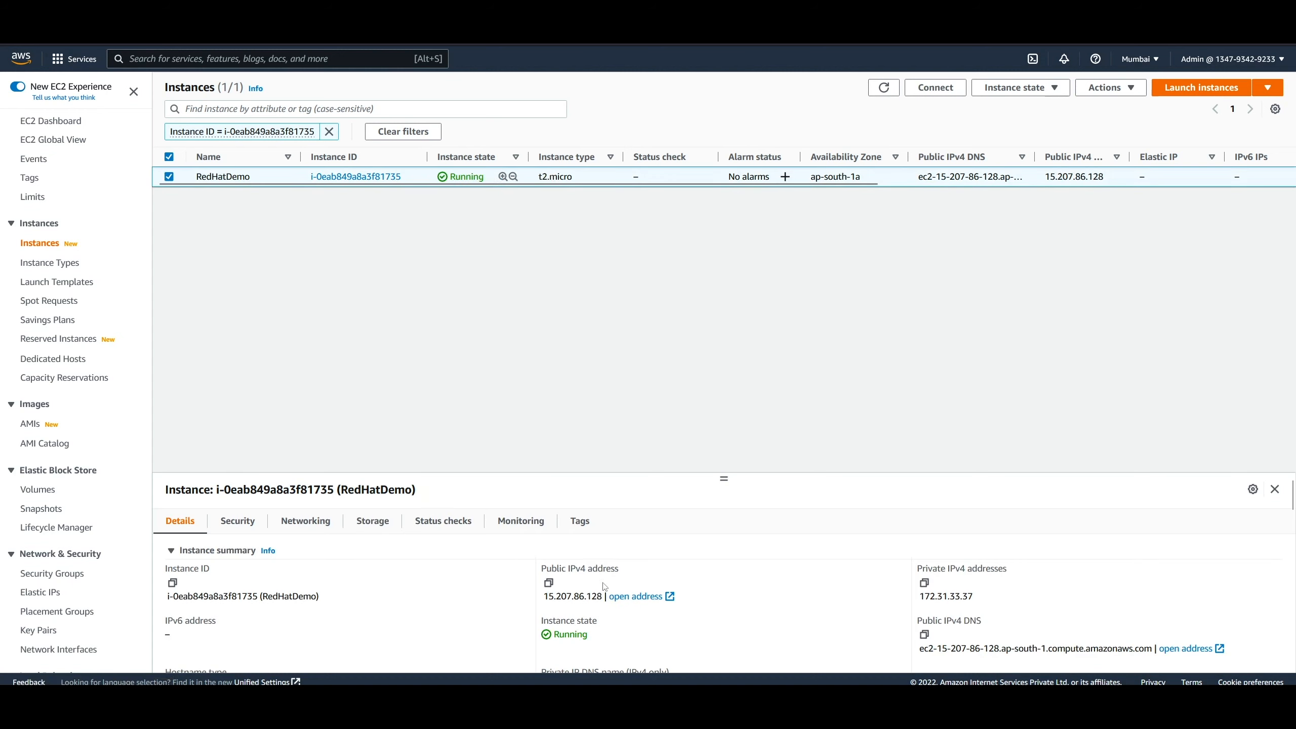
pyautogui.moveTo(724, 480); pyautogui.dragTo(742, 262)
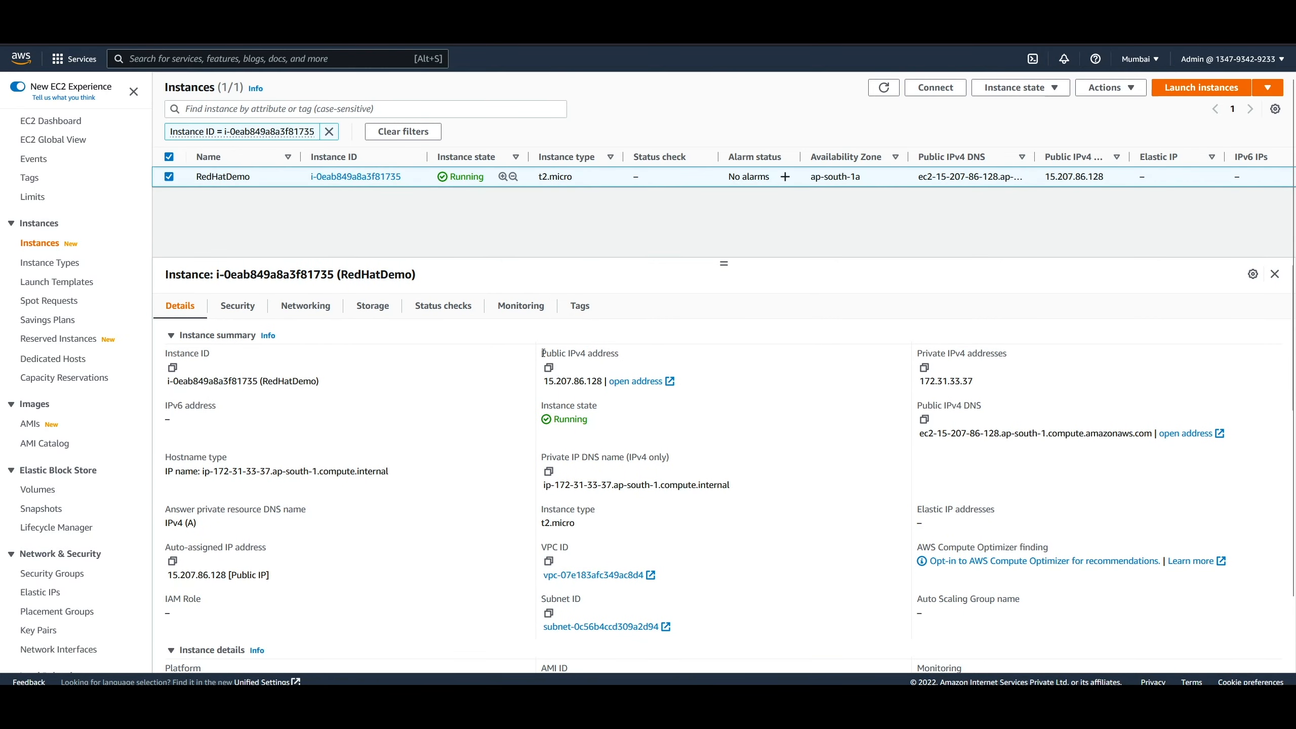
pyautogui.moveTo(542, 353); pyautogui.dragTo(620, 354)
pyautogui.click(625, 357)
pyautogui.moveTo(918, 353); pyautogui.dragTo(1039, 353)
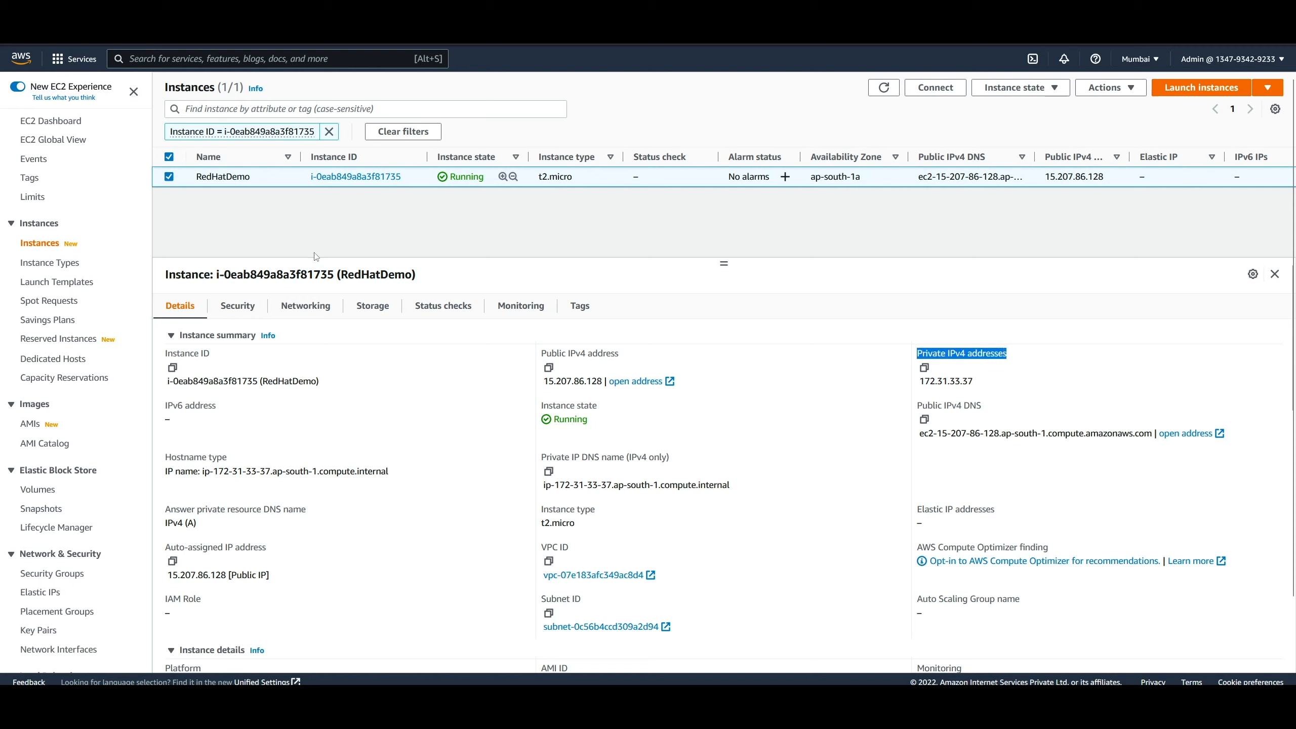
pyautogui.click(336, 234)
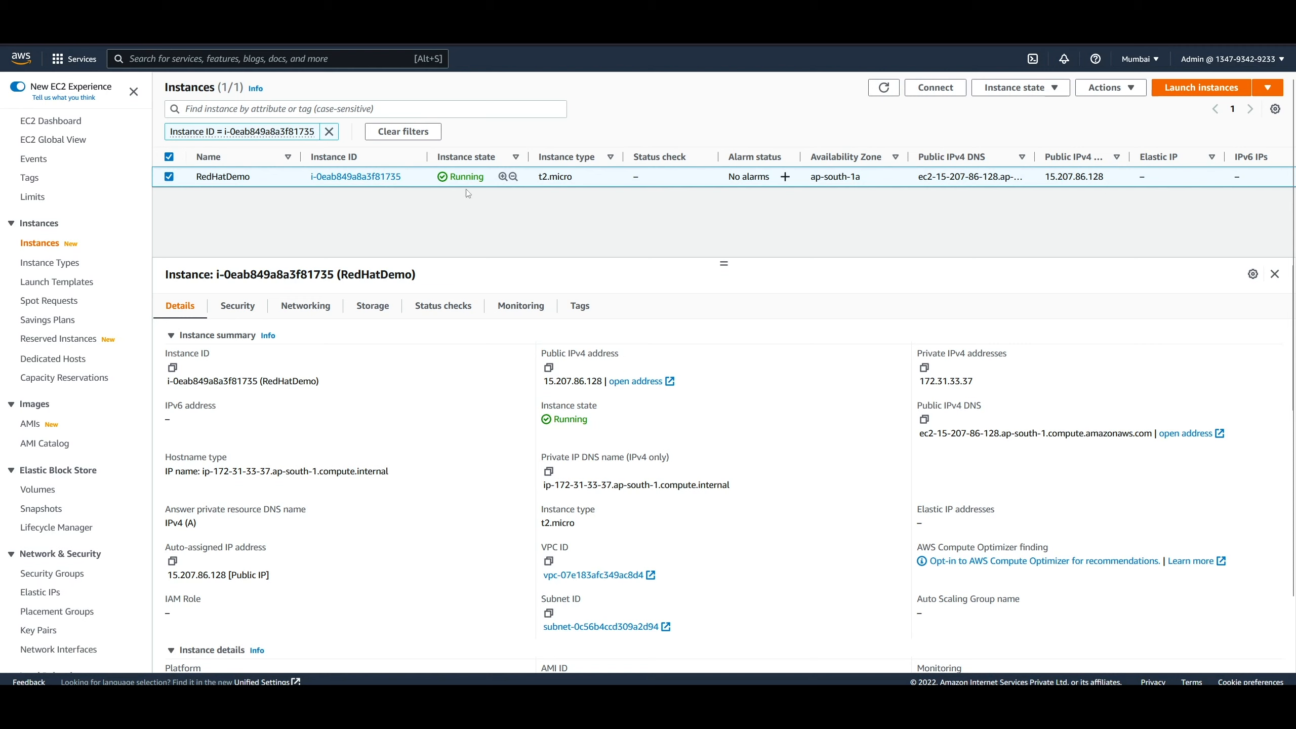
# Open the connection instructions for RedHatDemo and copy the example SSH command that logs in as ec2-user
pyautogui.rightClick(418, 180)
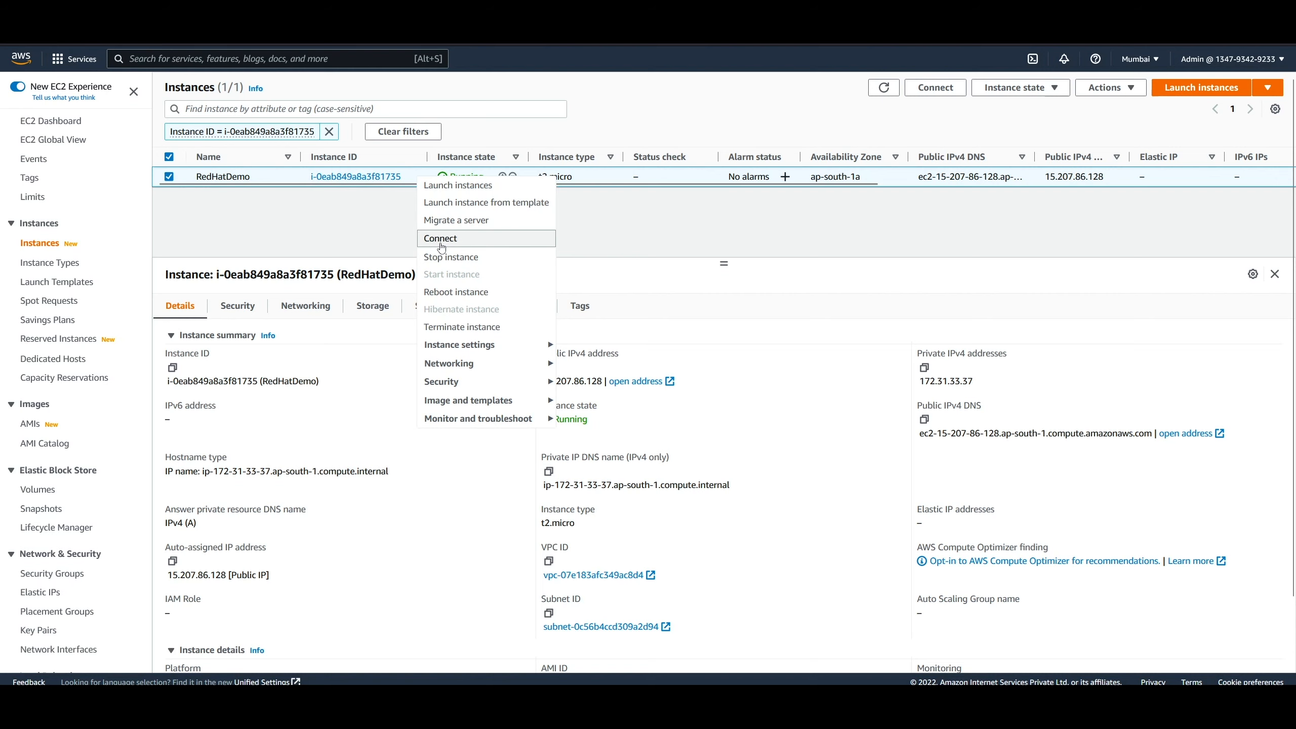
pyautogui.click(442, 238)
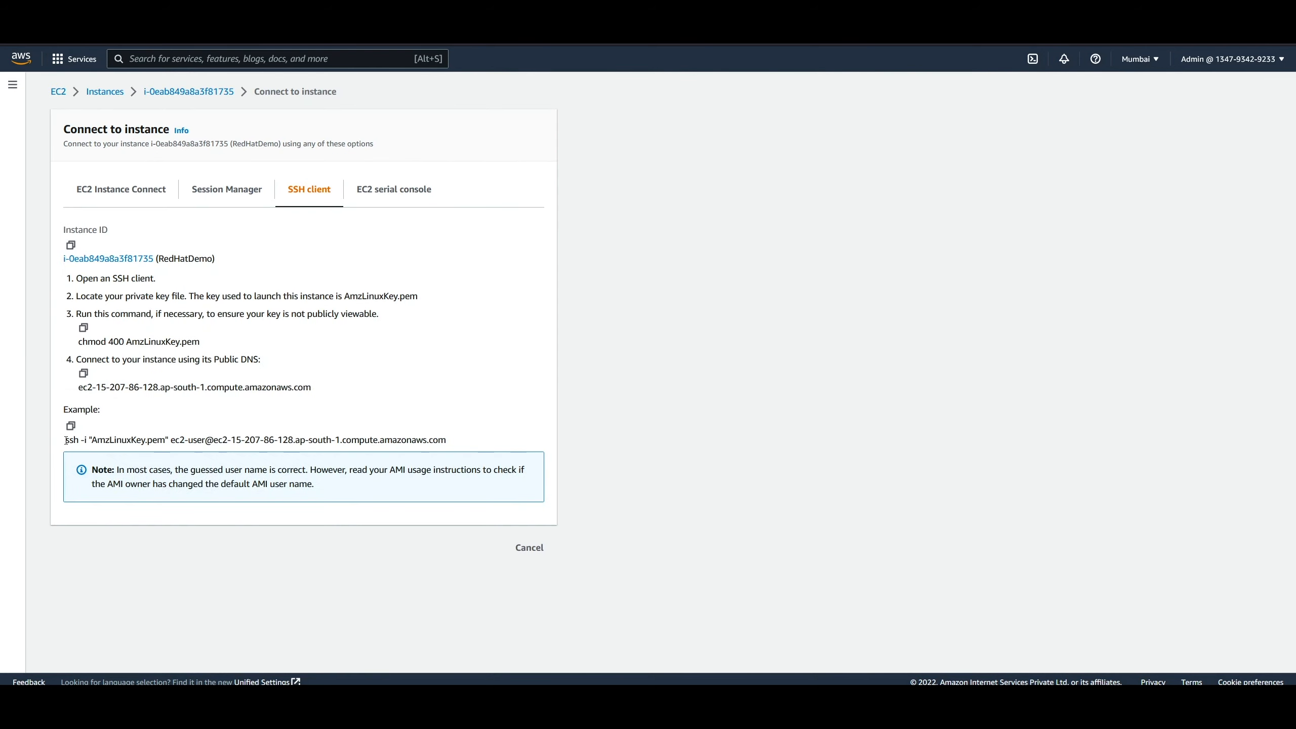
pyautogui.moveTo(66, 440); pyautogui.dragTo(449, 440)
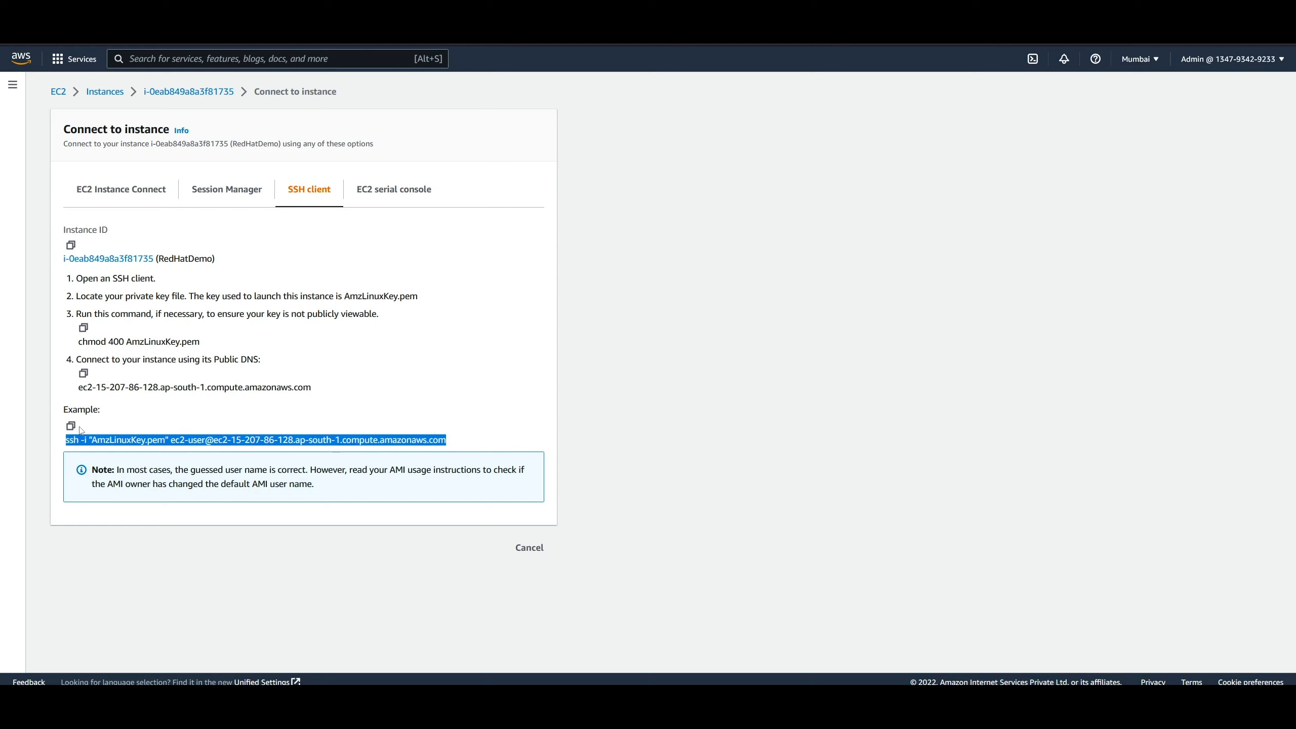
pyautogui.click(71, 426)
pyautogui.click(478, 435)
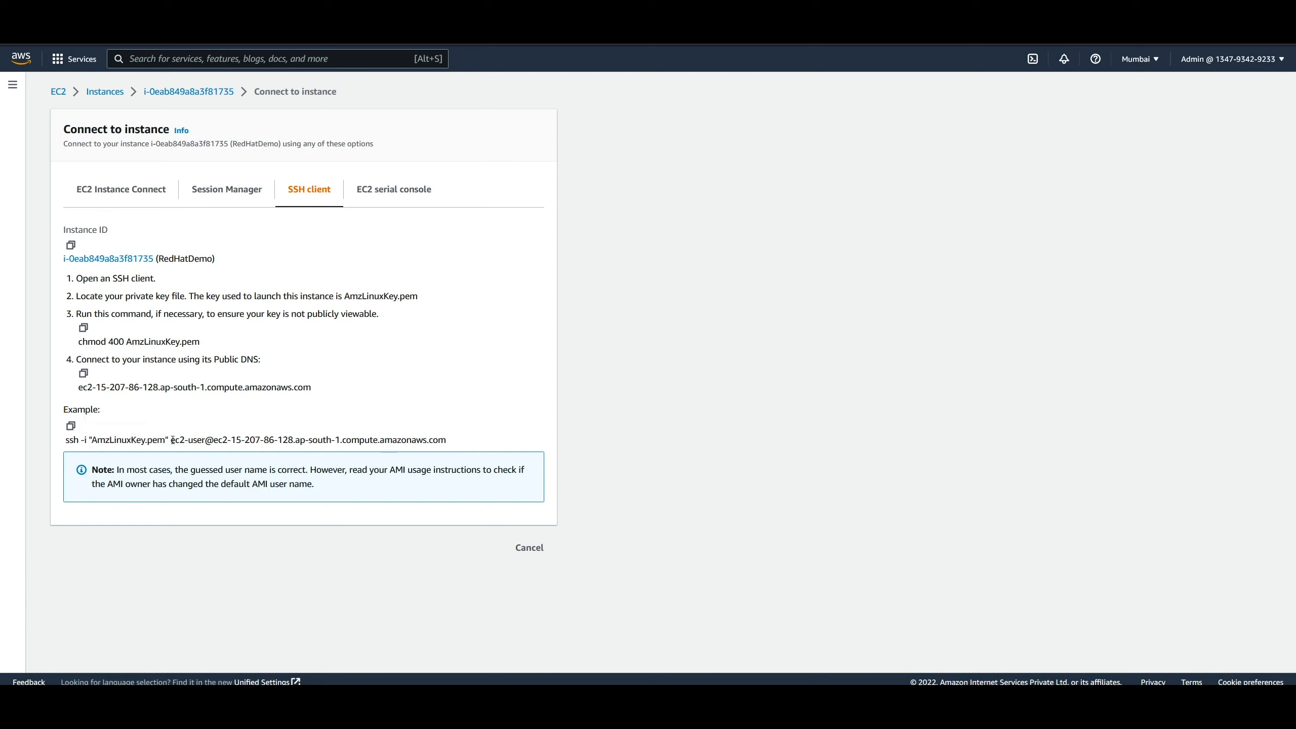
pyautogui.moveTo(172, 440); pyautogui.dragTo(205, 440)
pyautogui.click(491, 413)
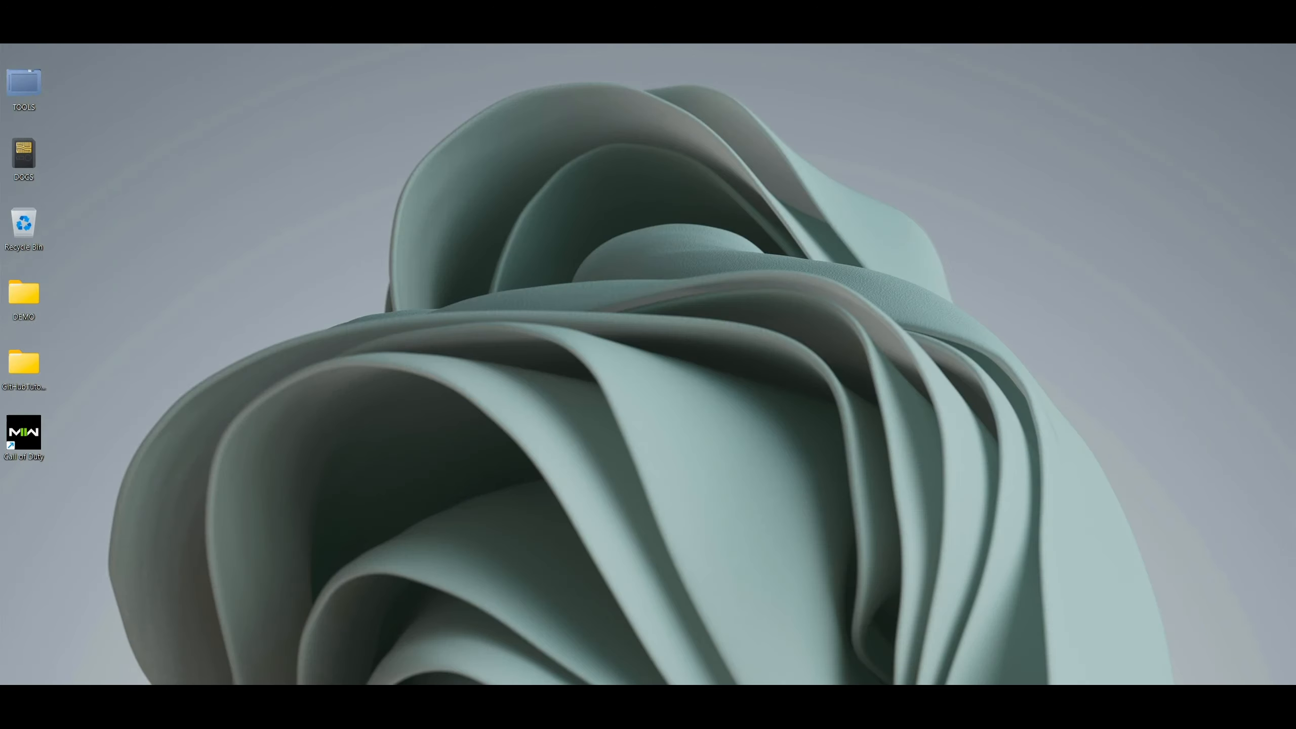
# Switch to Command Prompt, clear it with cls, and connect to RedHatDemo with the copied SSH command, accepting the host with yes
pyautogui.click(712, 712)
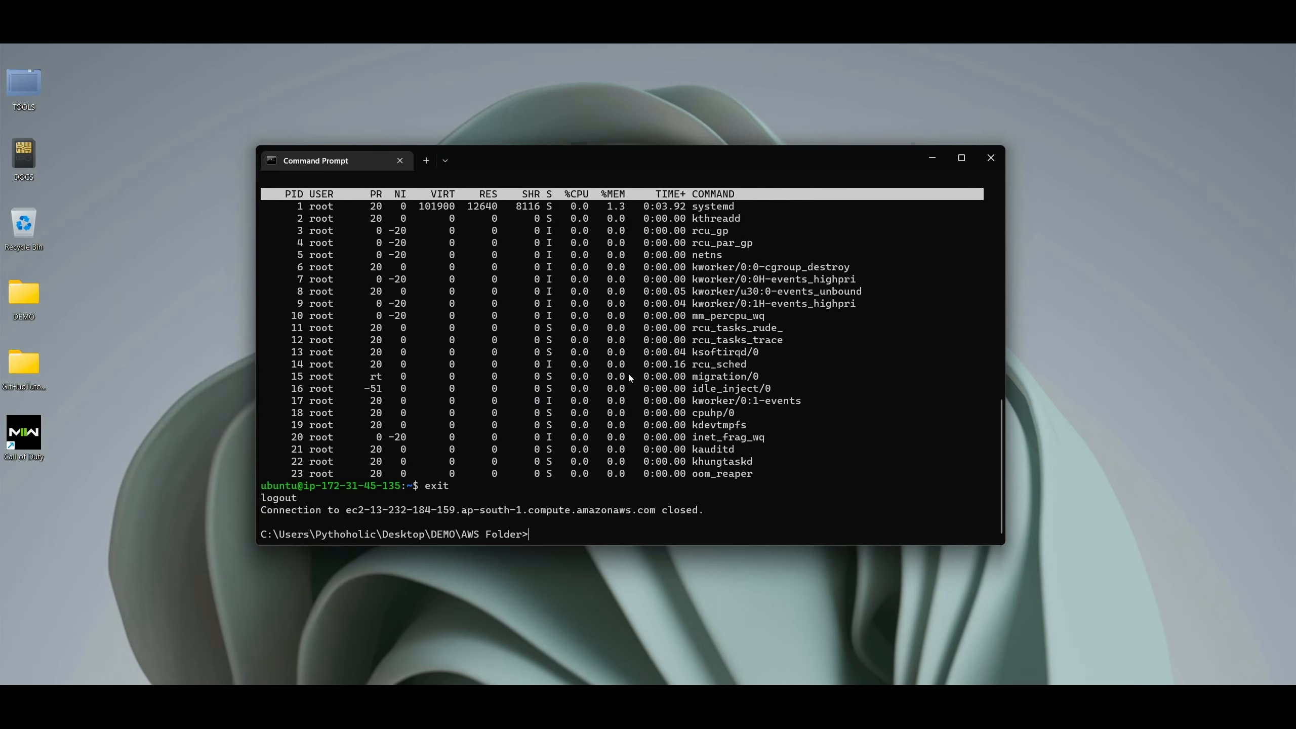
pyautogui.write('cls')
pyautogui.press('Return')
pyautogui.hotkey('ctrl', 'v')
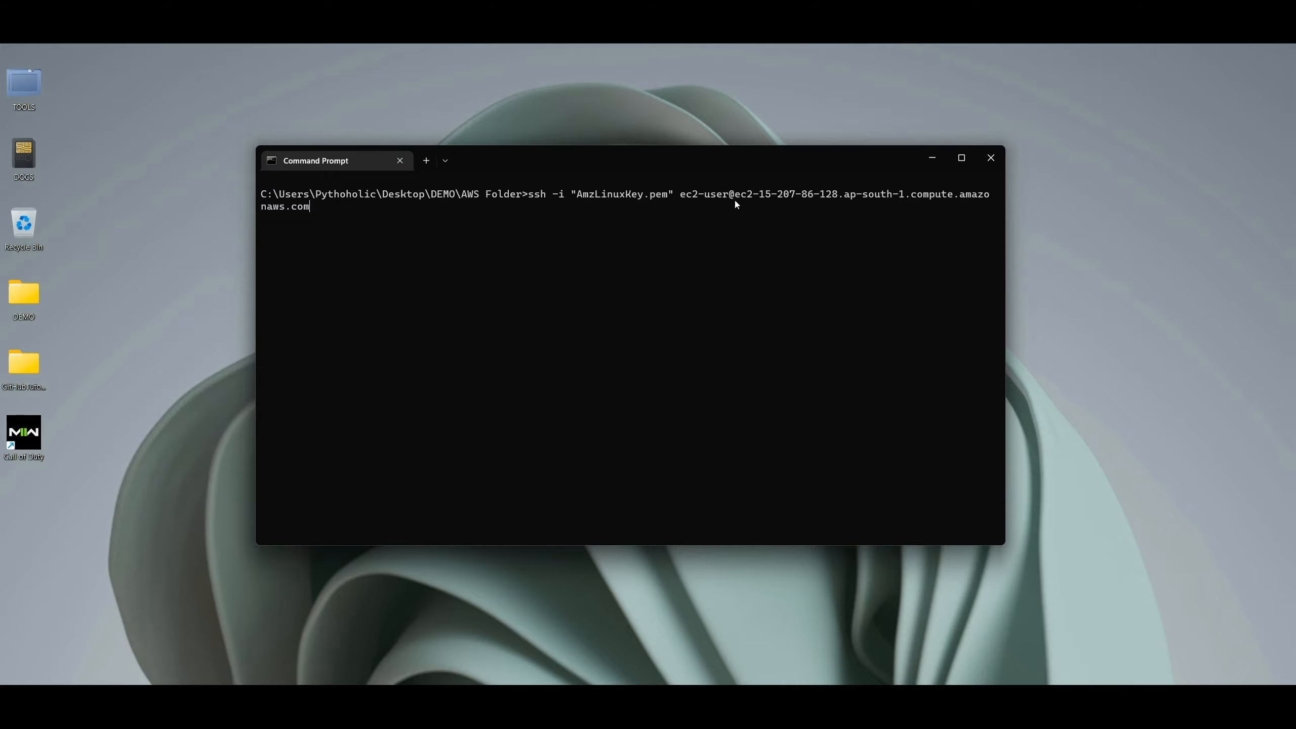
pyautogui.press('Return')
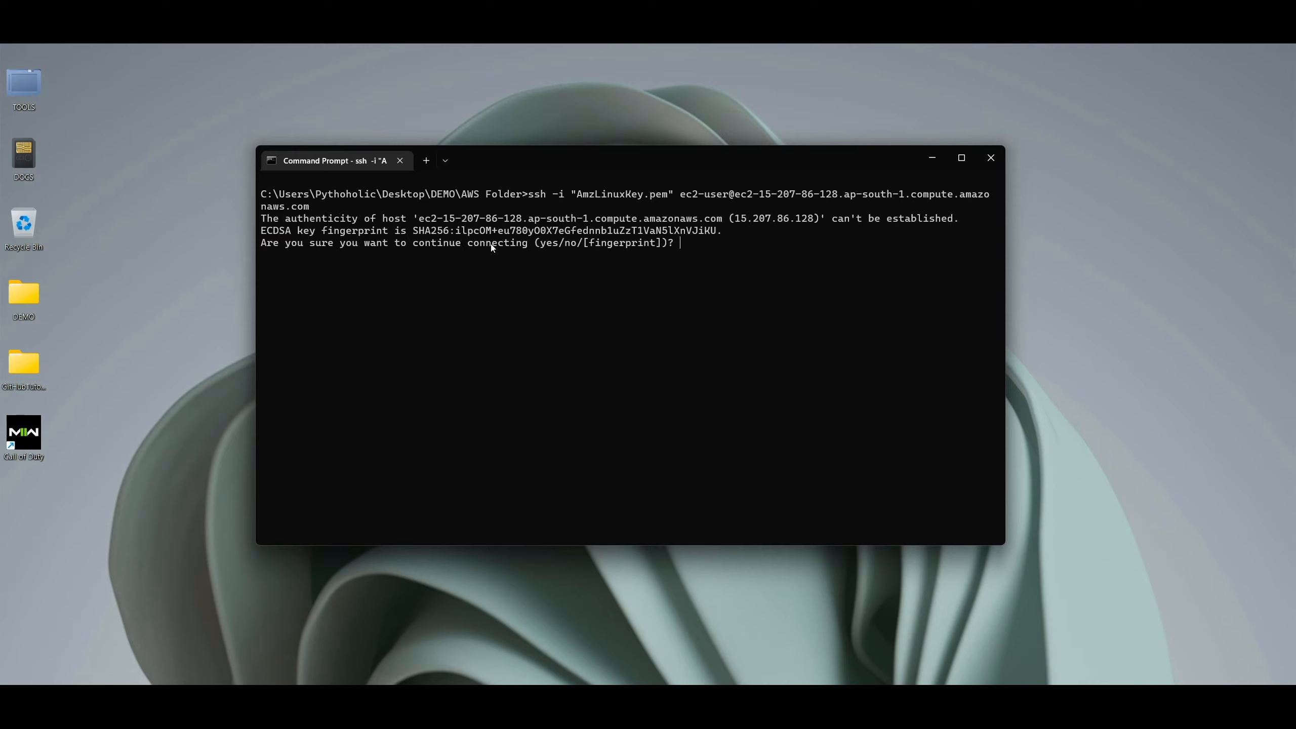
pyautogui.write('yes')
pyautogui.press('Return')
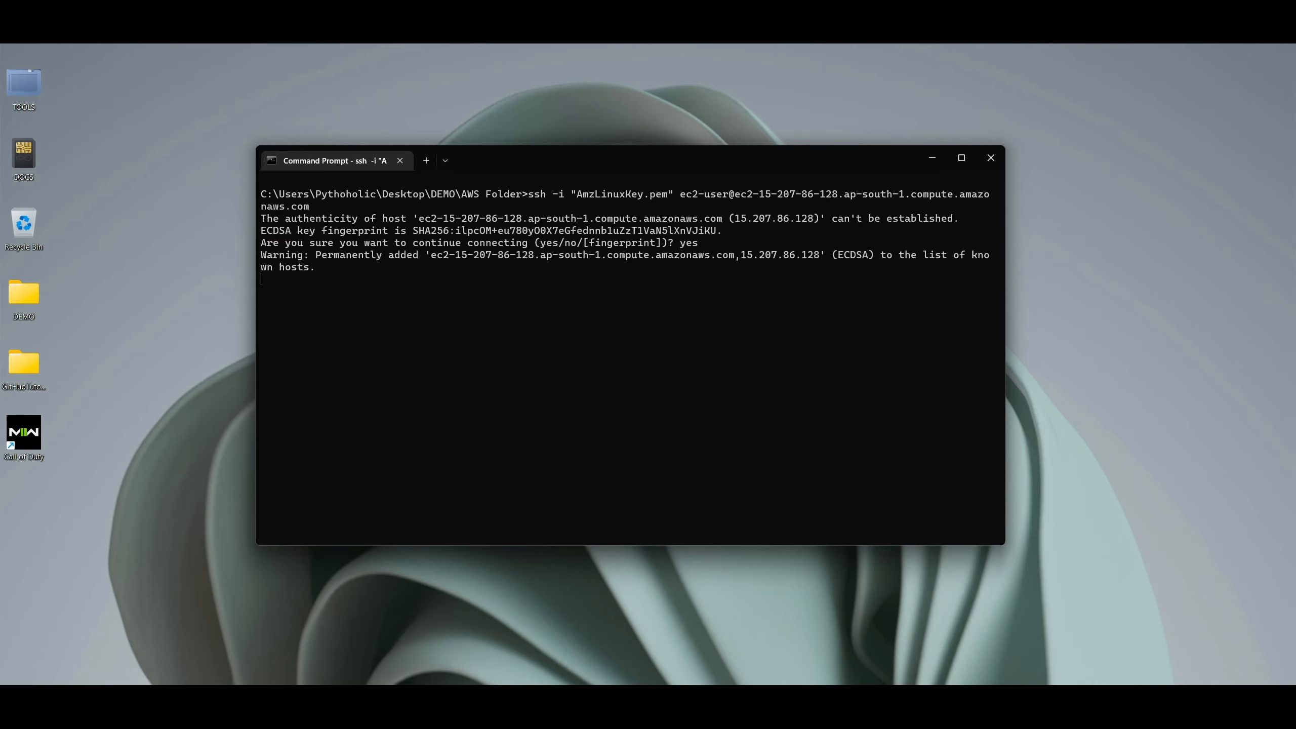
# Run ls and who am i in the Red Hat session to test the connection
pyautogui.write('vim')
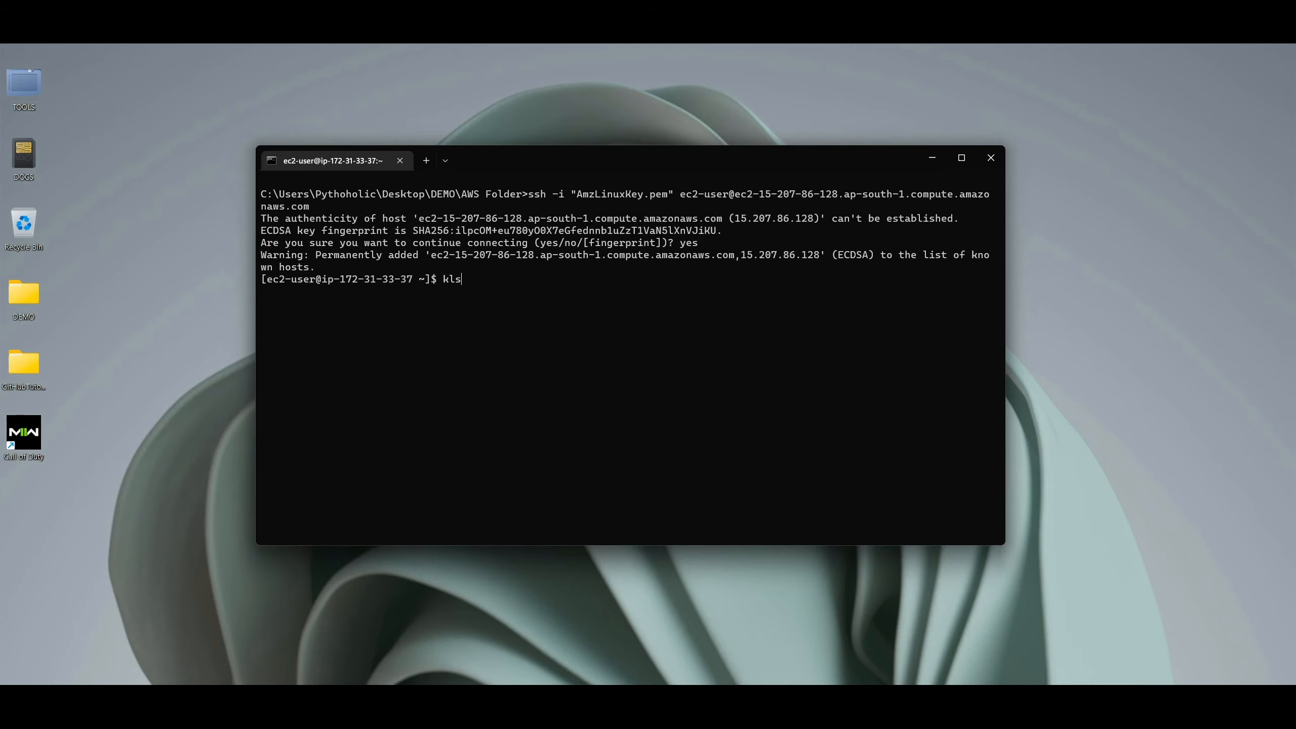
pyautogui.press('BackSpace')
pyautogui.press('BackSpace')
pyautogui.press('BackSpace')
pyautogui.write('ls')
pyautogui.press('Return')
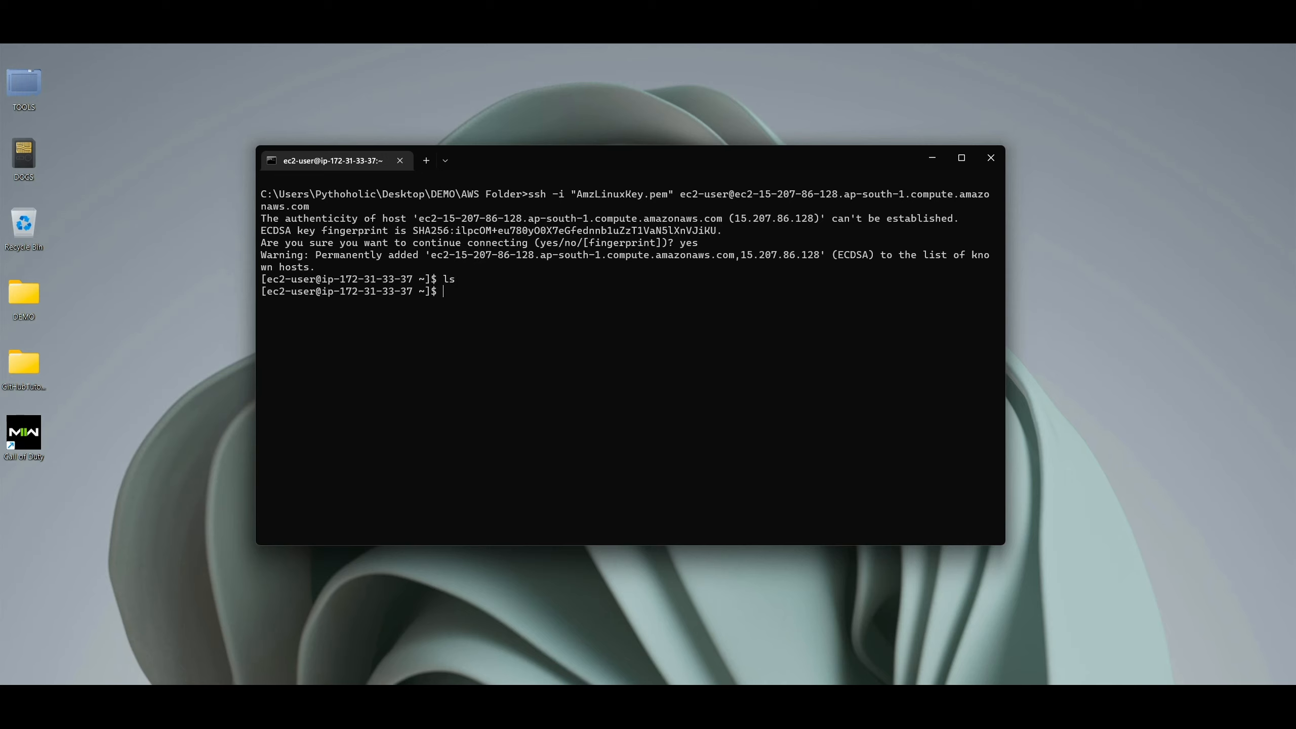
pyautogui.write('who am i')
pyautogui.press('Return')
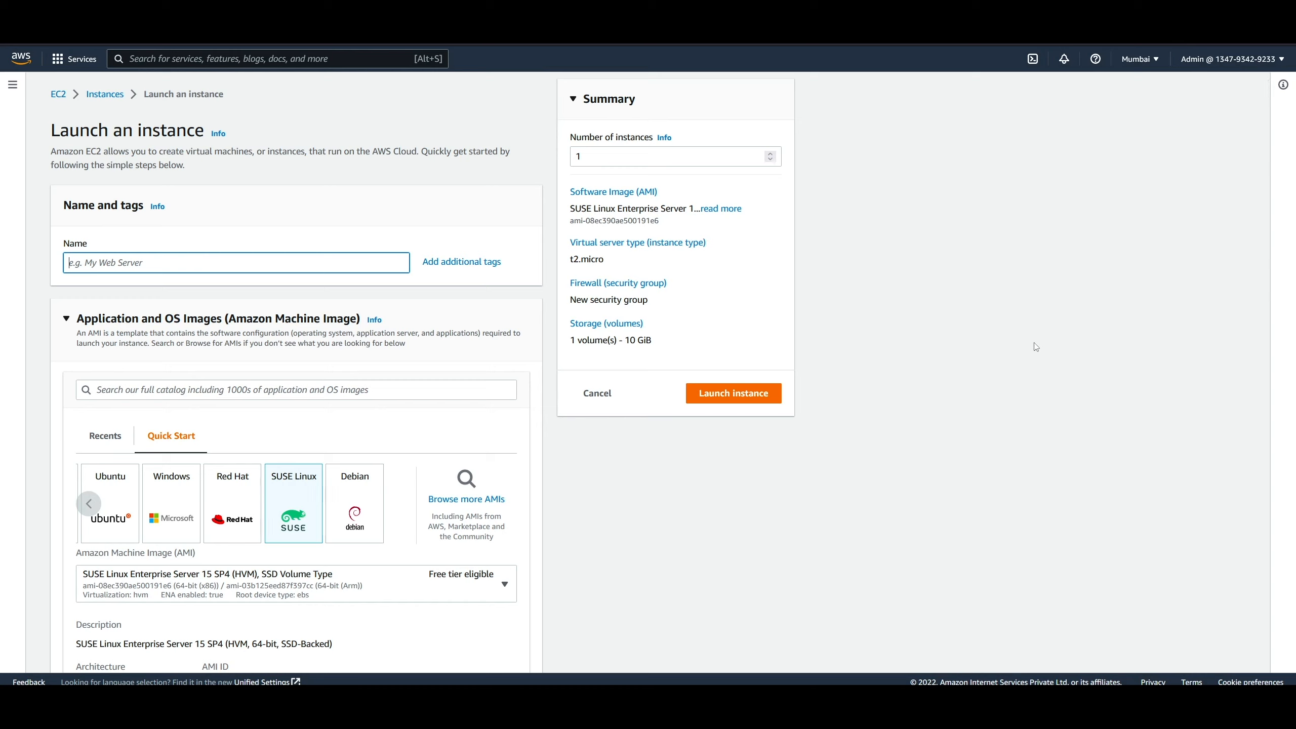
# Name the new SUSE Linux instance SuseDemo
pyautogui.write('SuseDemo')
pyautogui.click(871, 407)
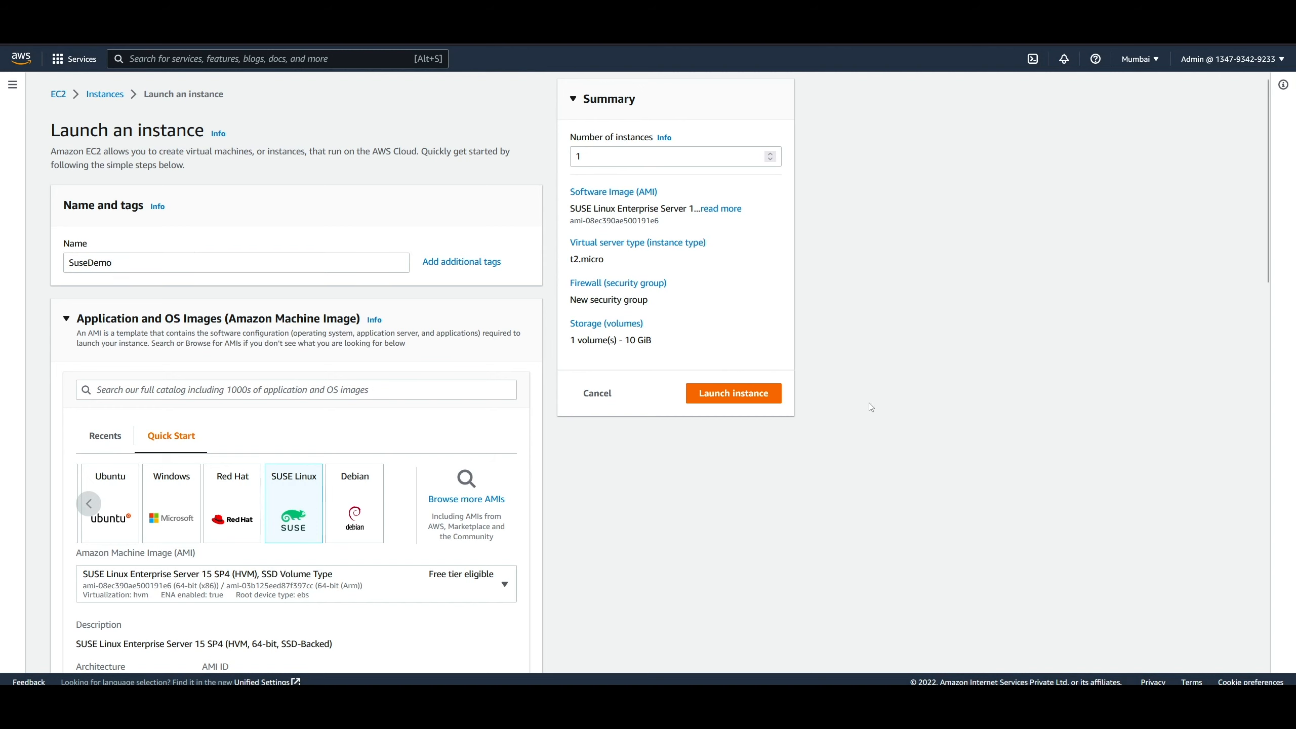
# Try to switch the machine image to SUSE Linux Enterprise Server 12 SP5
pyautogui.scroll(-9, 870, 406)
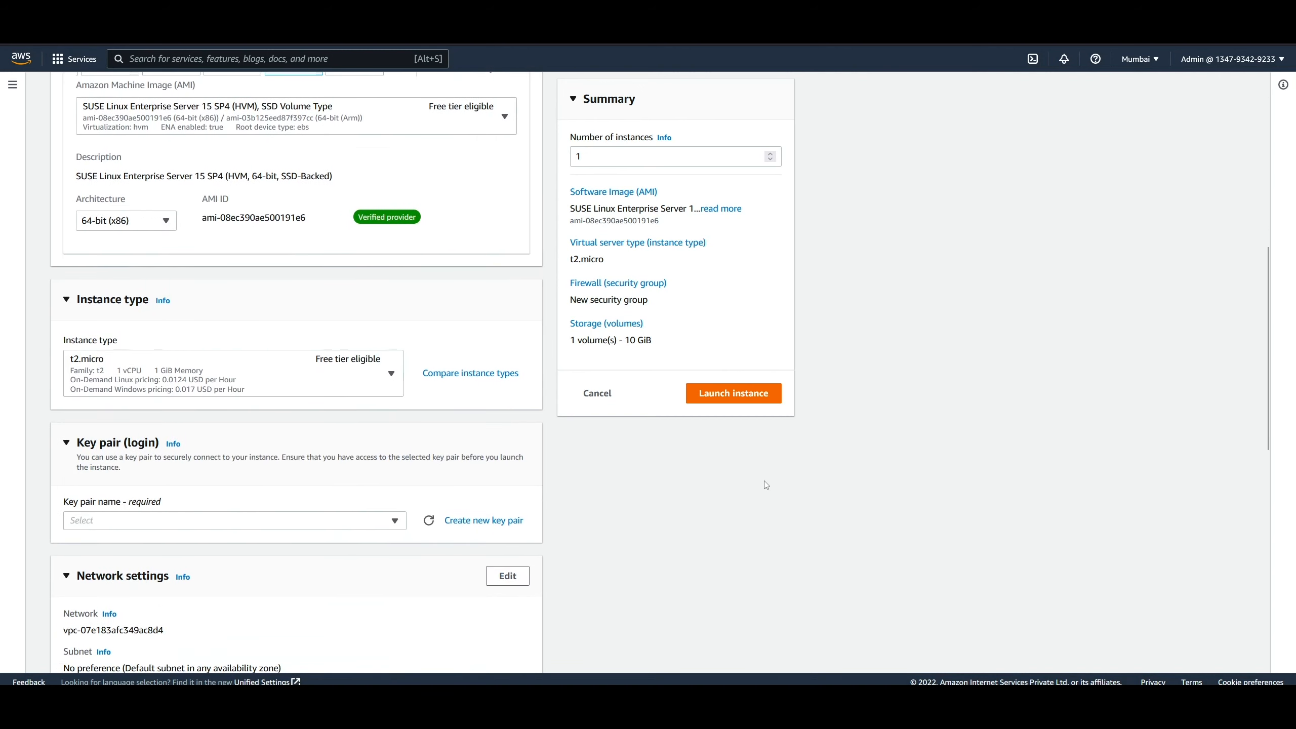
pyautogui.scroll(4, 312, 407)
pyautogui.click(206, 326)
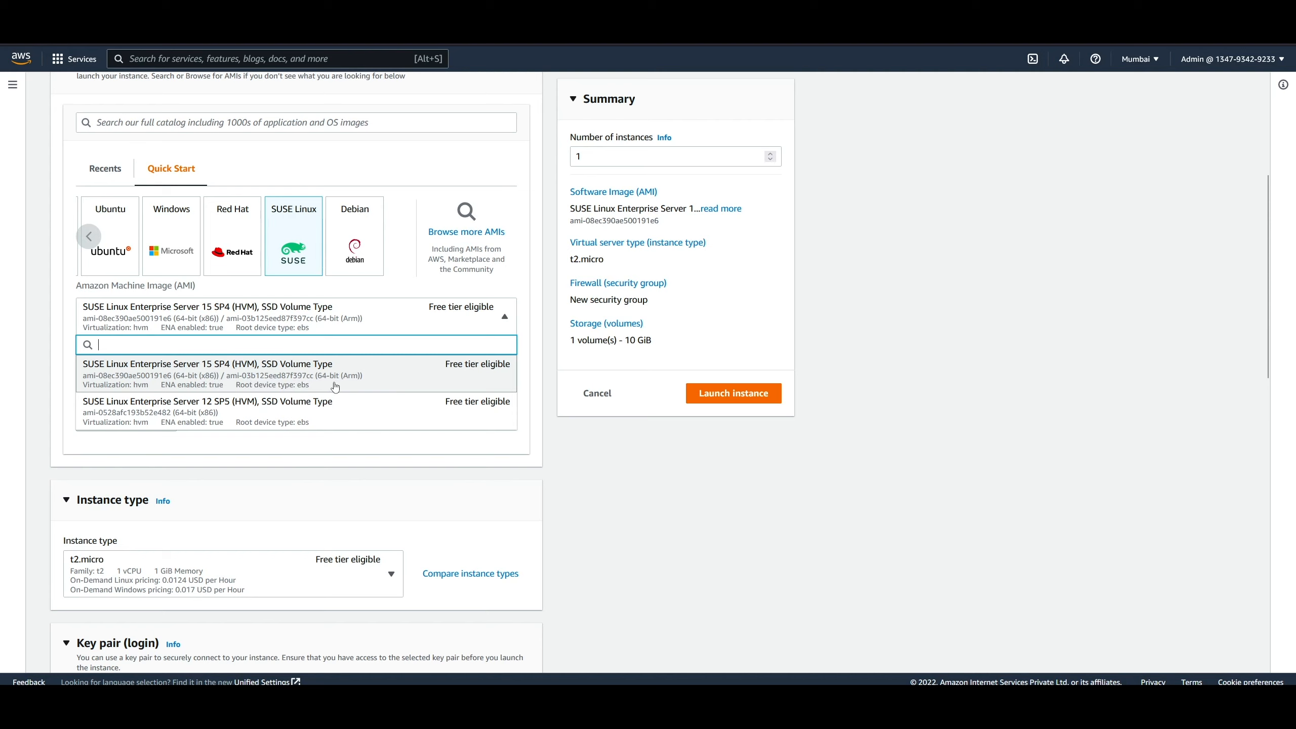
pyautogui.click(477, 408)
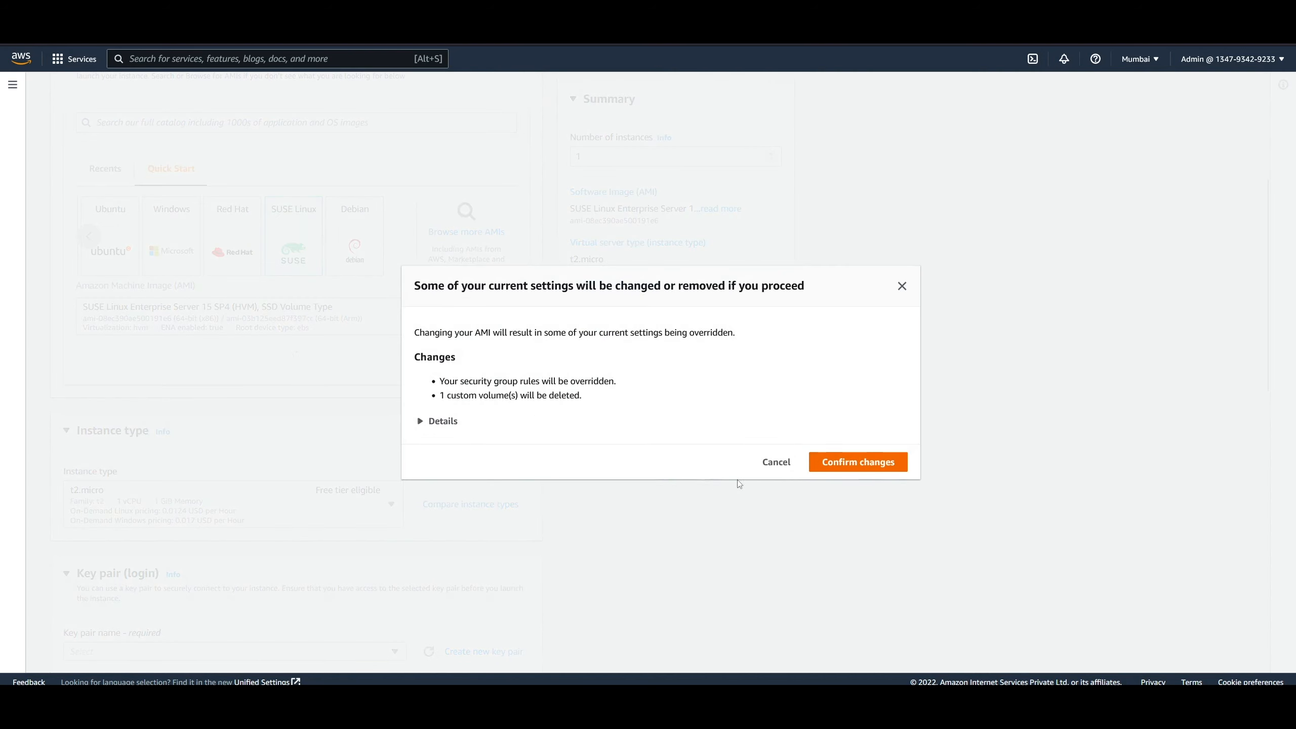
pyautogui.click(839, 465)
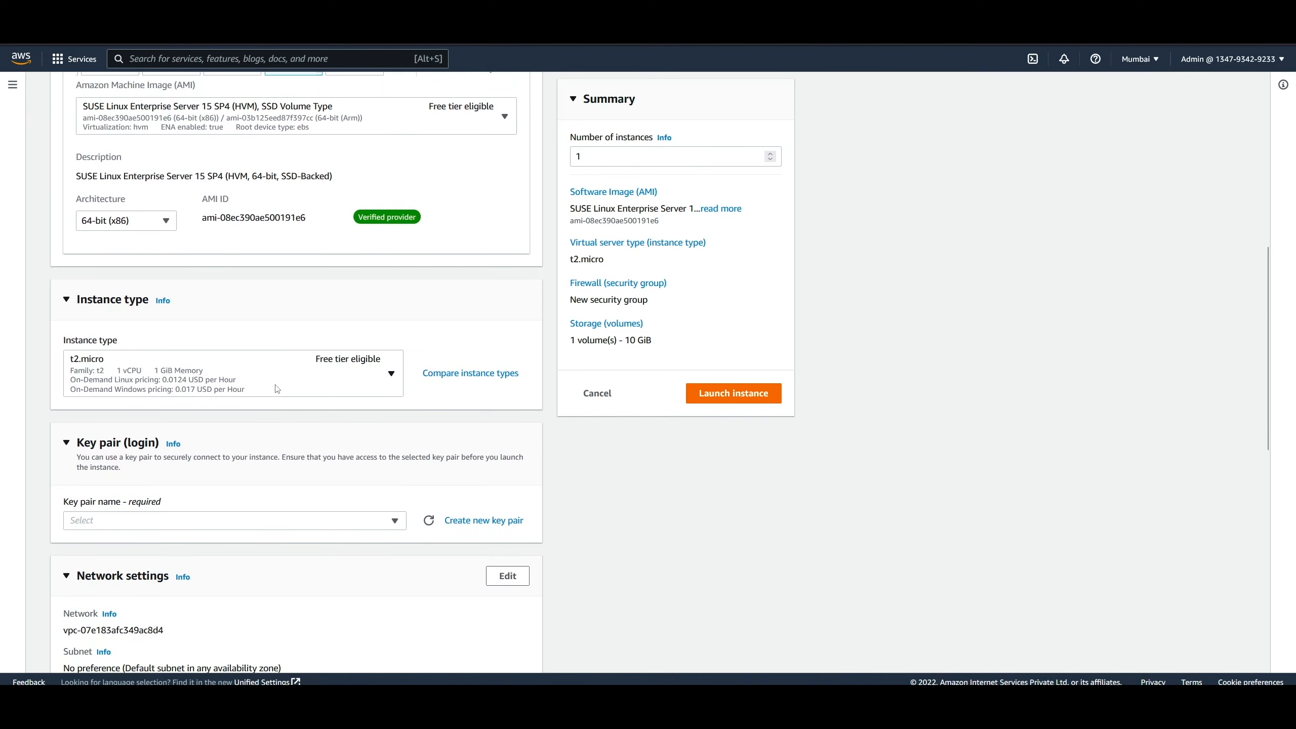
# Select the AmzLinuxKey key pair for SuseDemo, check the network and storage settings, and launch the instance
pyautogui.scroll(-1, 746, 512)
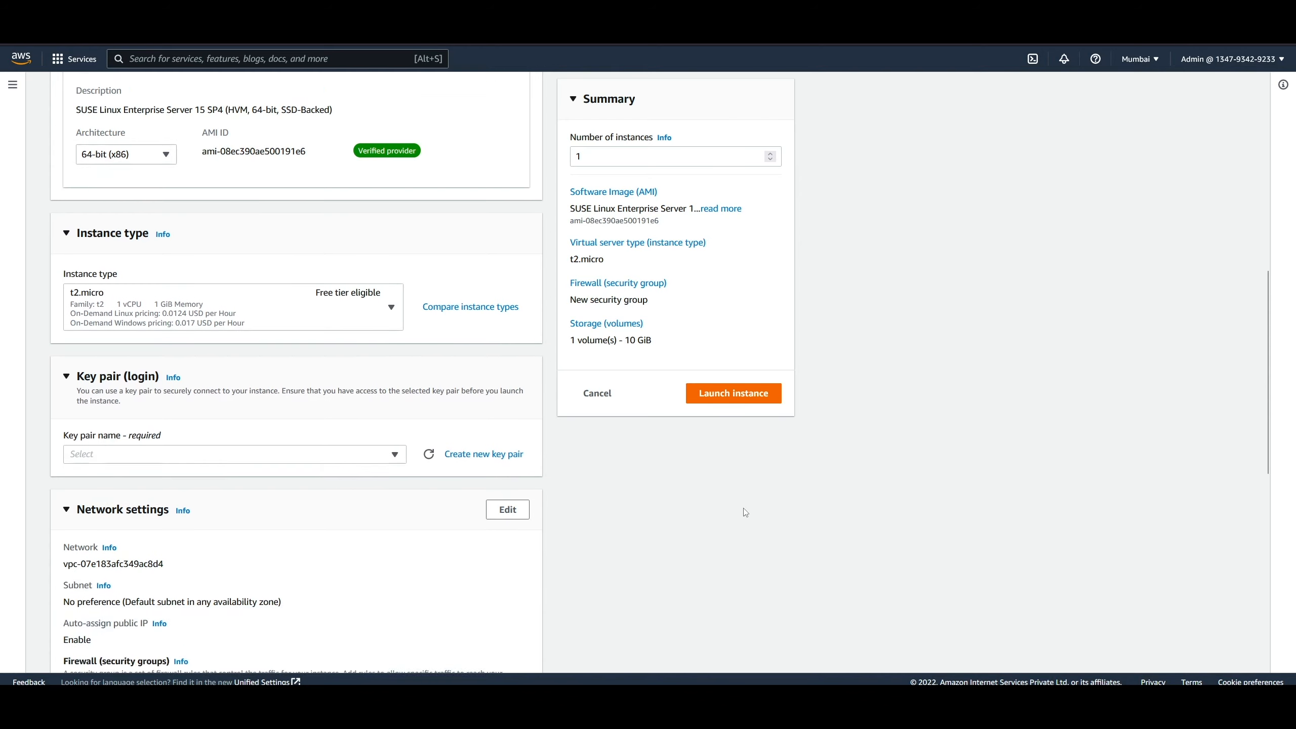
pyautogui.scroll(-2, 746, 512)
pyautogui.click(380, 320)
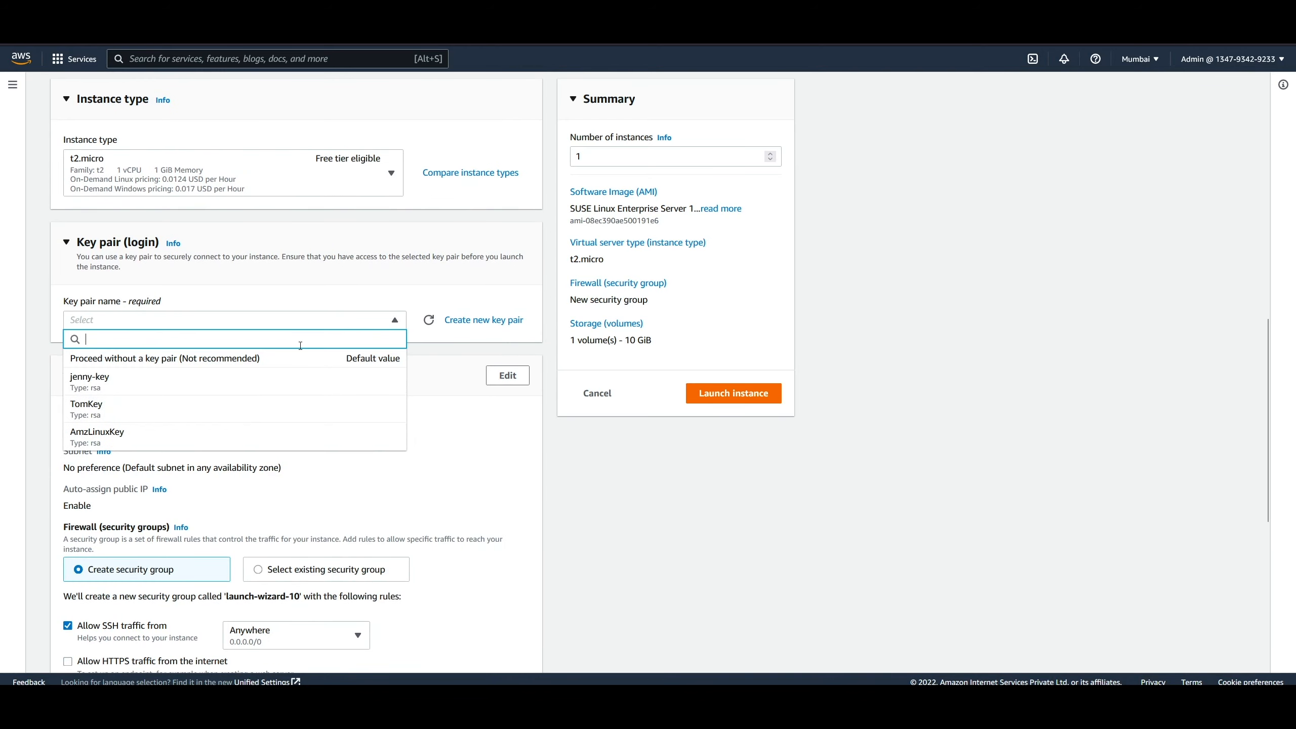
pyautogui.click(182, 441)
pyautogui.scroll(-3, 744, 516)
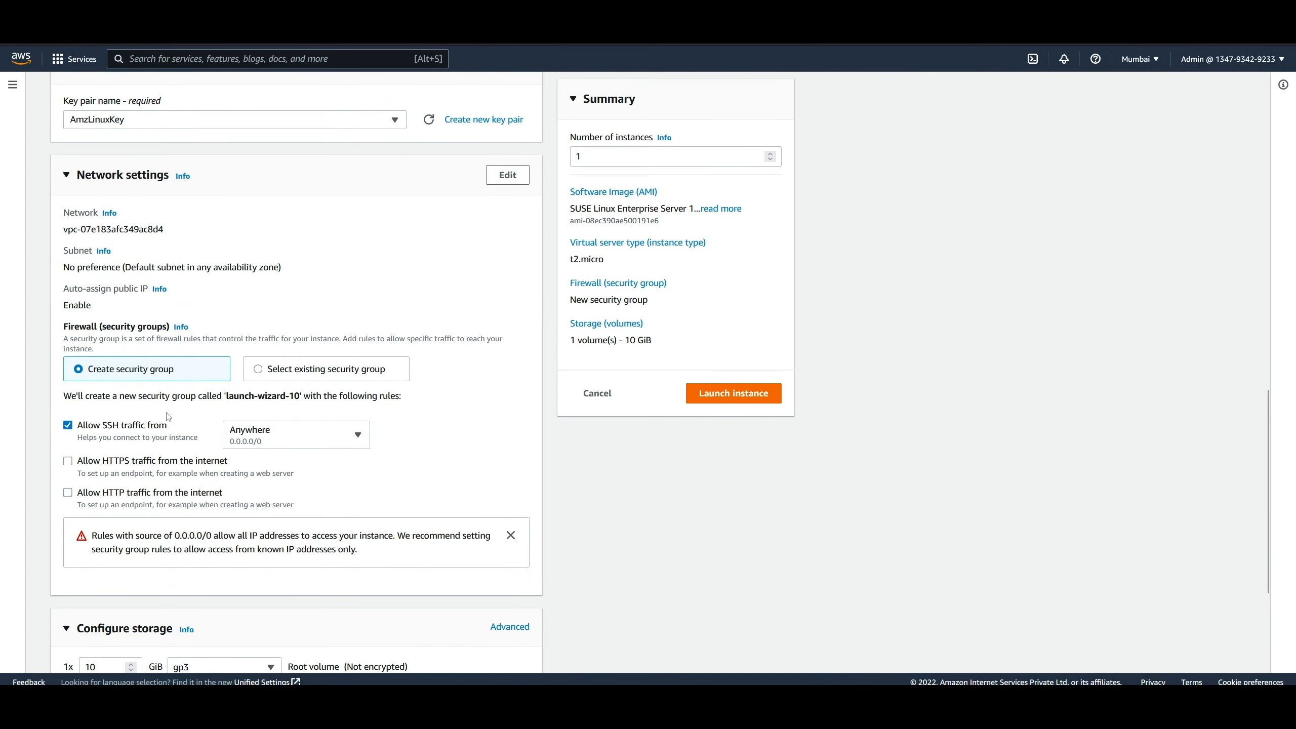
pyautogui.scroll(-3, 482, 522)
pyautogui.scroll(17, 845, 302)
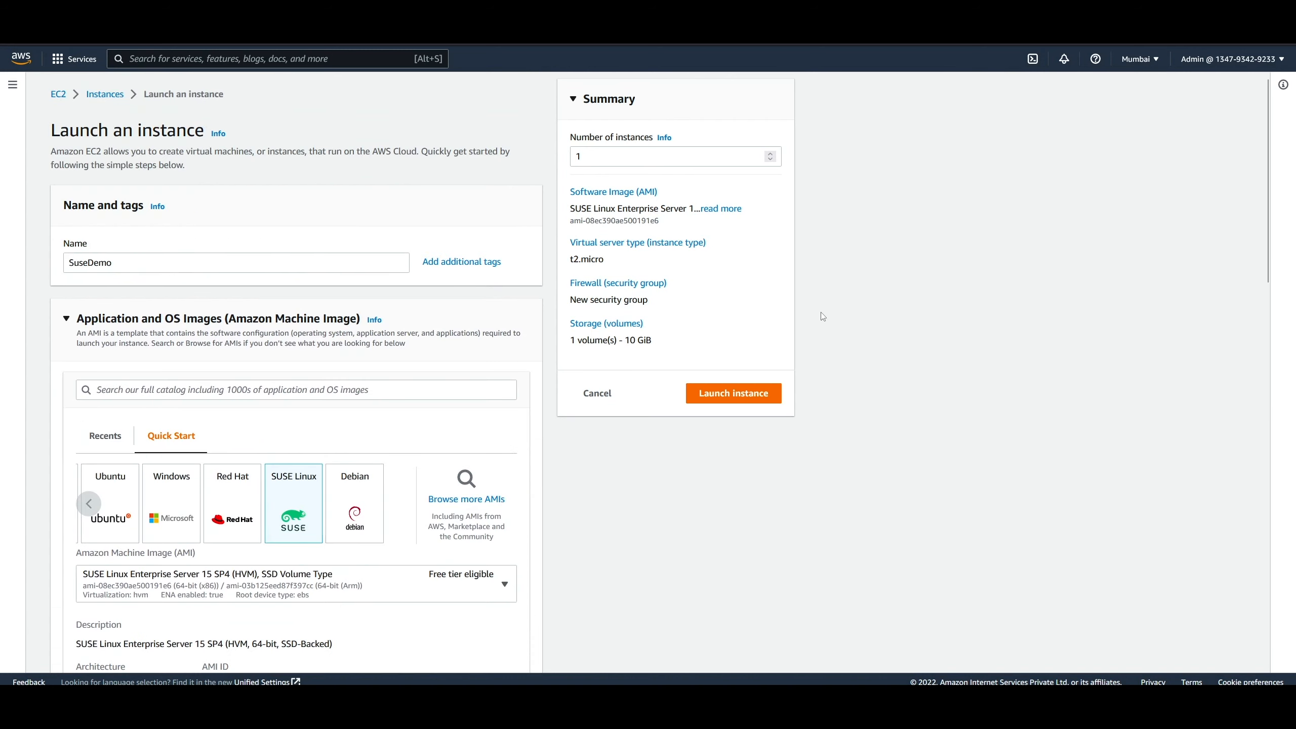
pyautogui.click(754, 394)
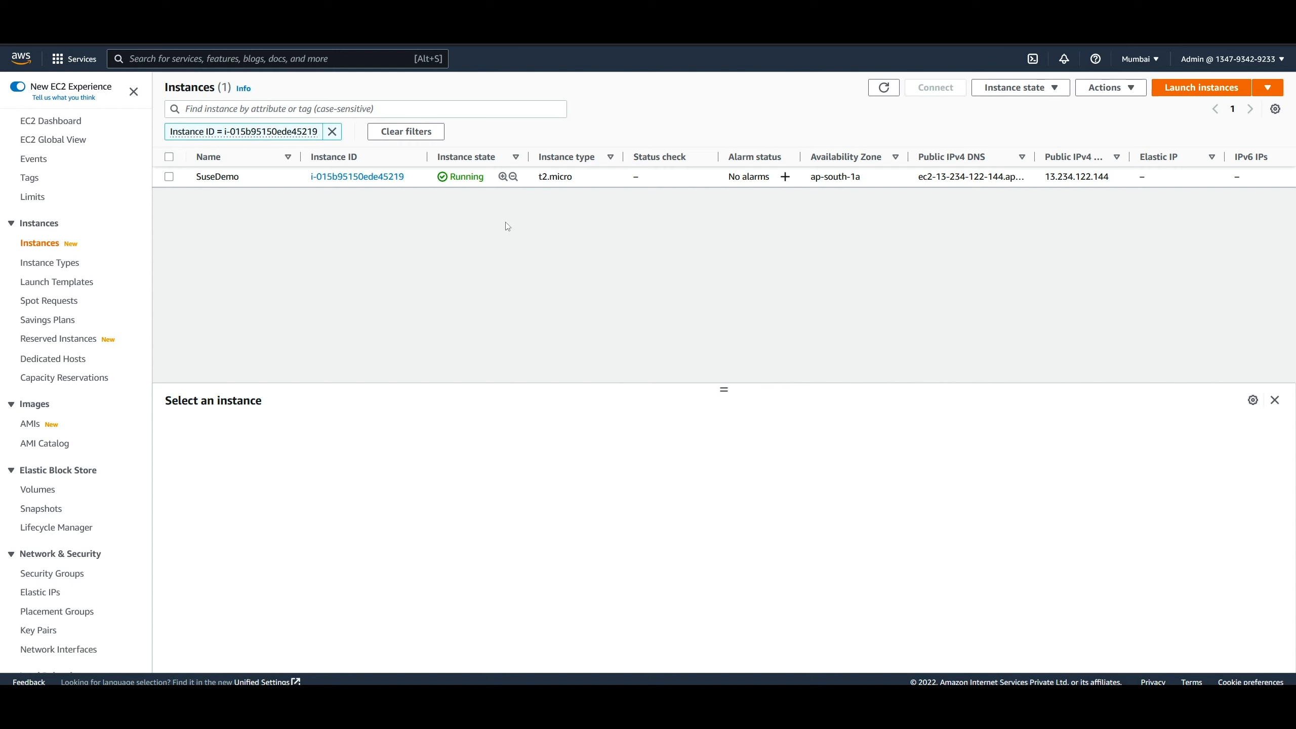
# Select the SuseDemo instance and open its SSH client connection instructions
pyautogui.click(421, 179)
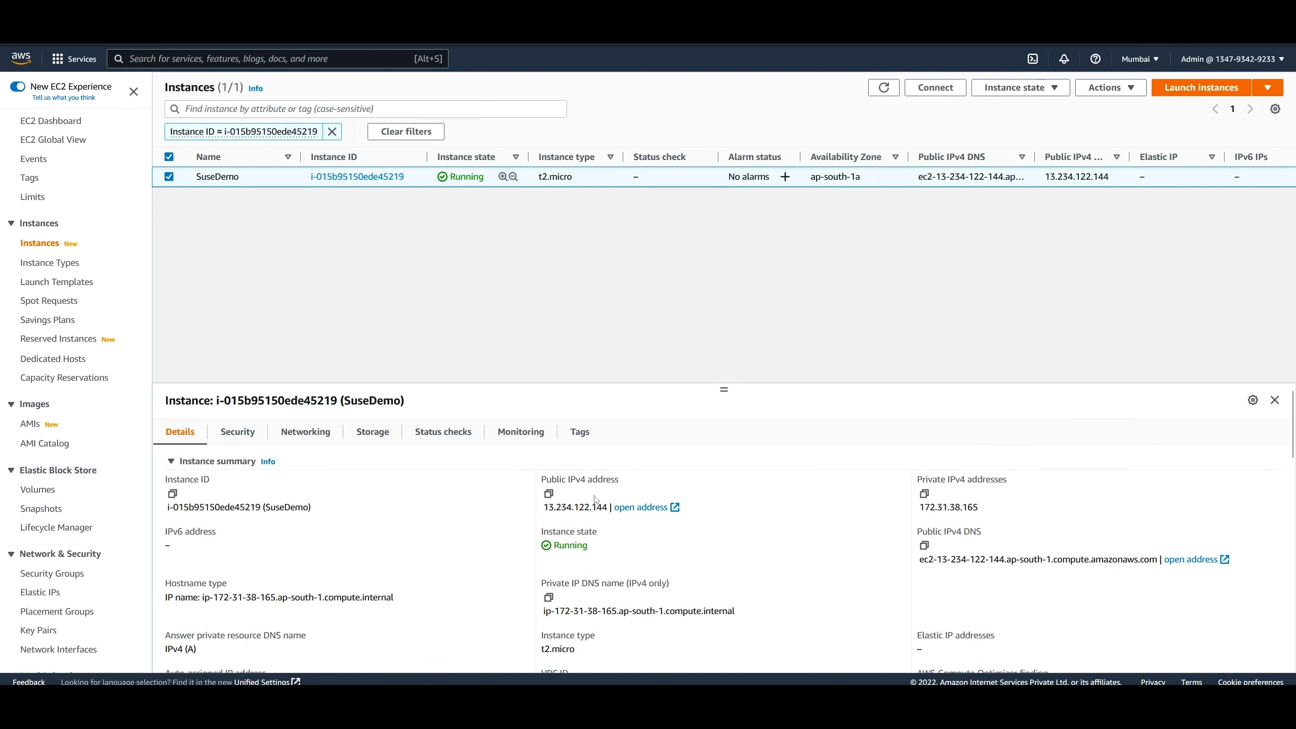
pyautogui.rightClick(274, 178)
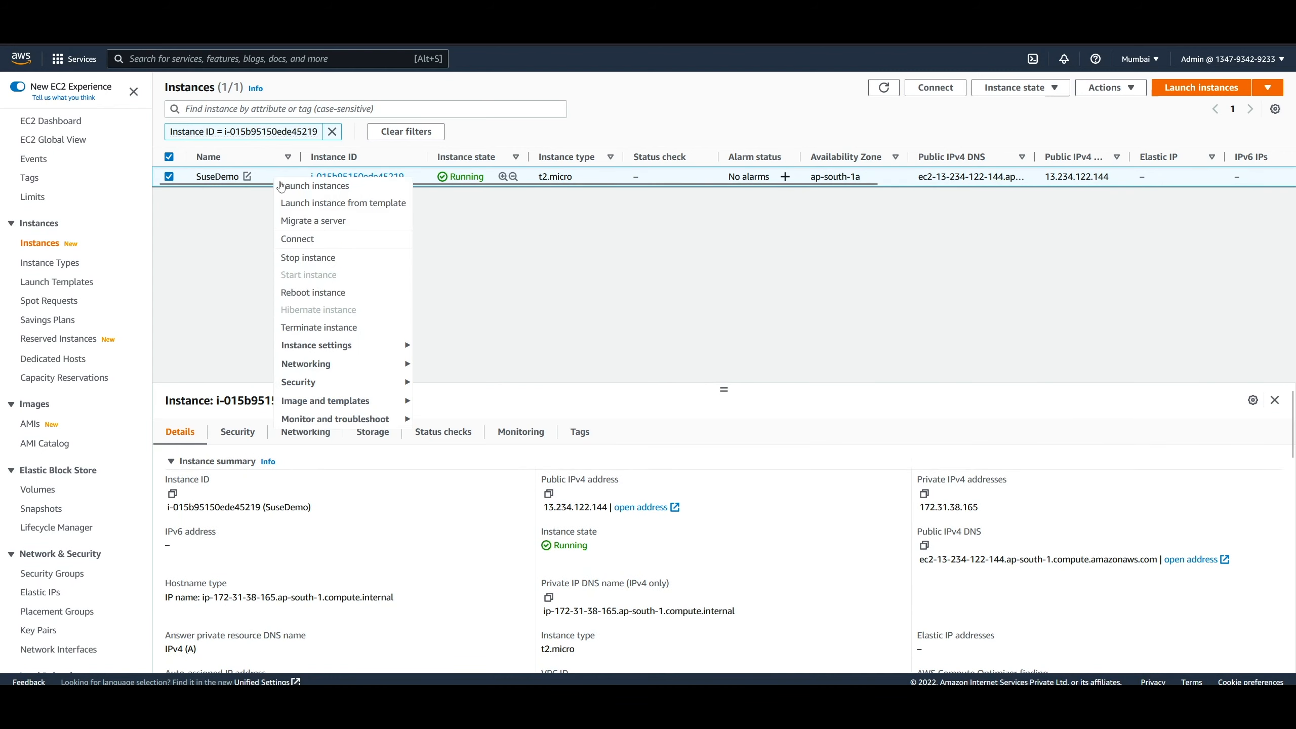
pyautogui.click(308, 240)
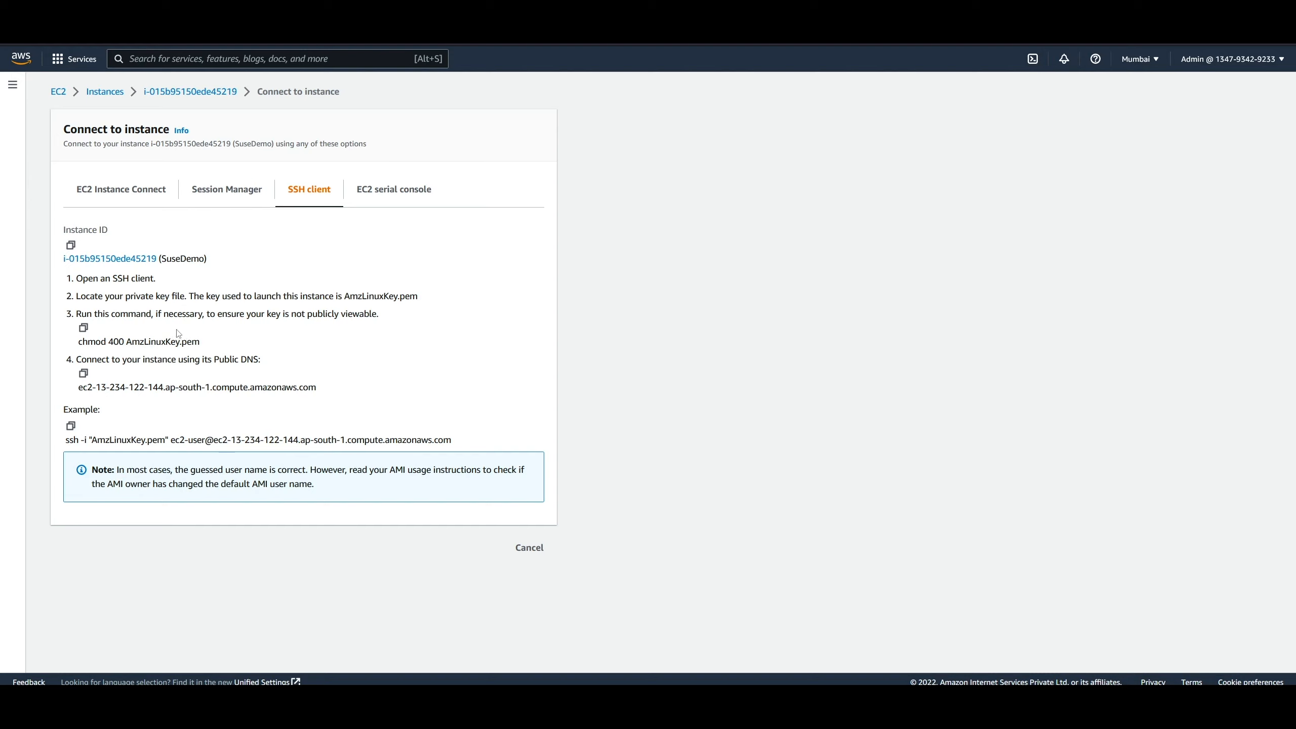
# Examine the chmod 400 AmzLinuxKey.pem command in the connection instructions, including its permission value and key file name
pyautogui.moveTo(84, 343); pyautogui.dragTo(108, 343)
pyautogui.click(89, 343)
pyautogui.doubleClick(89, 342)
pyautogui.doubleClick(117, 341)
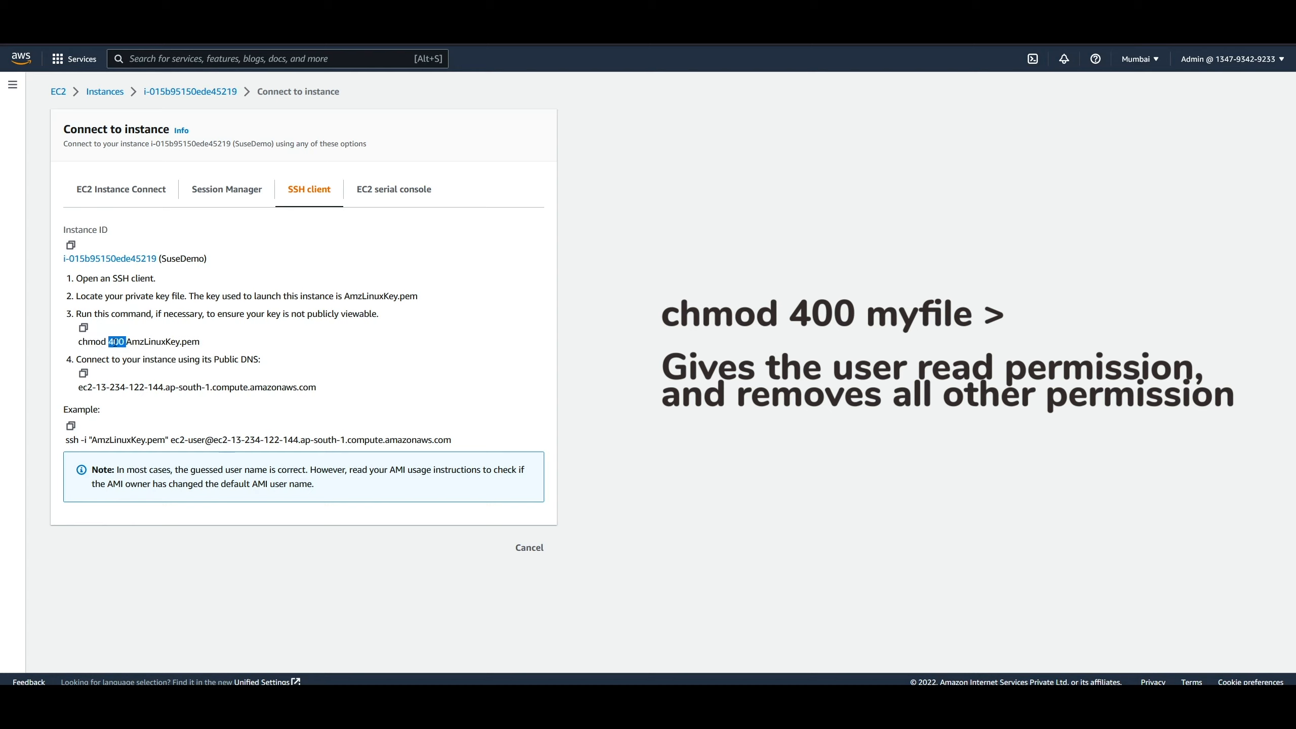
pyautogui.moveTo(200, 341); pyautogui.dragTo(128, 341)
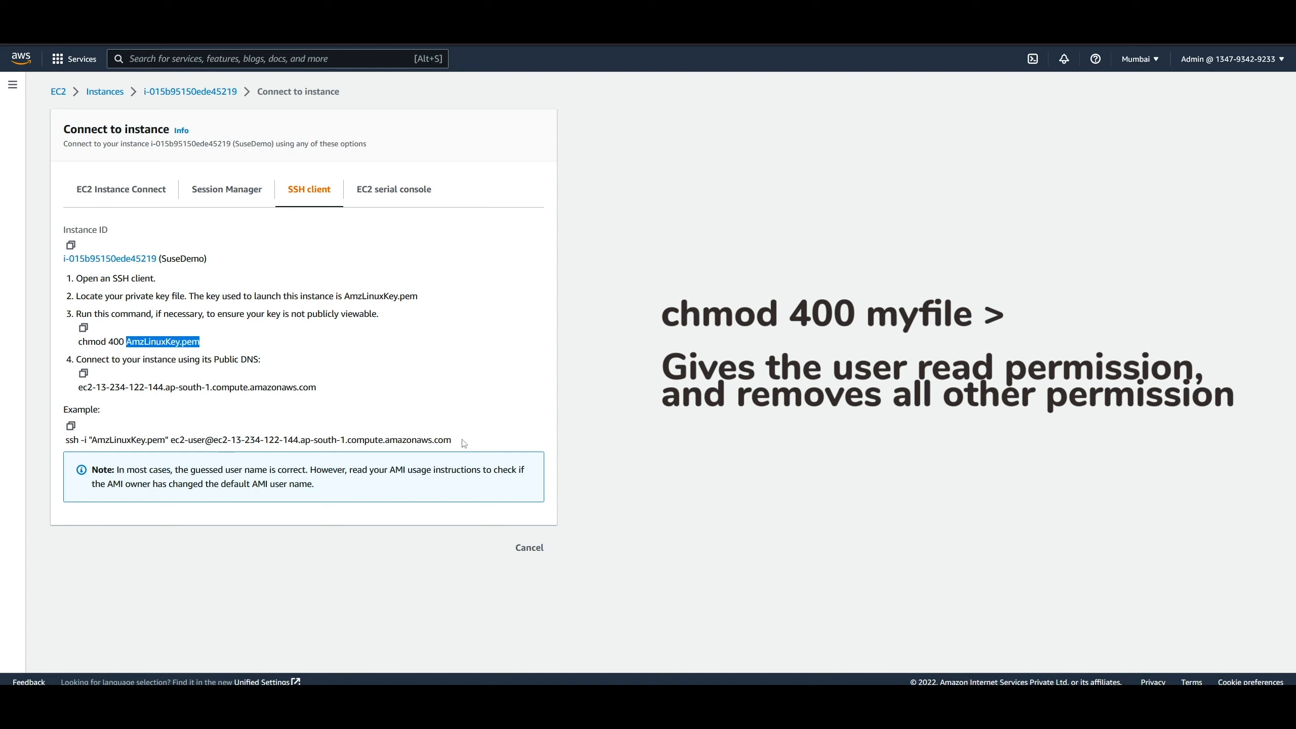
pyautogui.click(80, 344)
pyautogui.moveTo(80, 344); pyautogui.dragTo(207, 350)
pyautogui.doubleClick(109, 343)
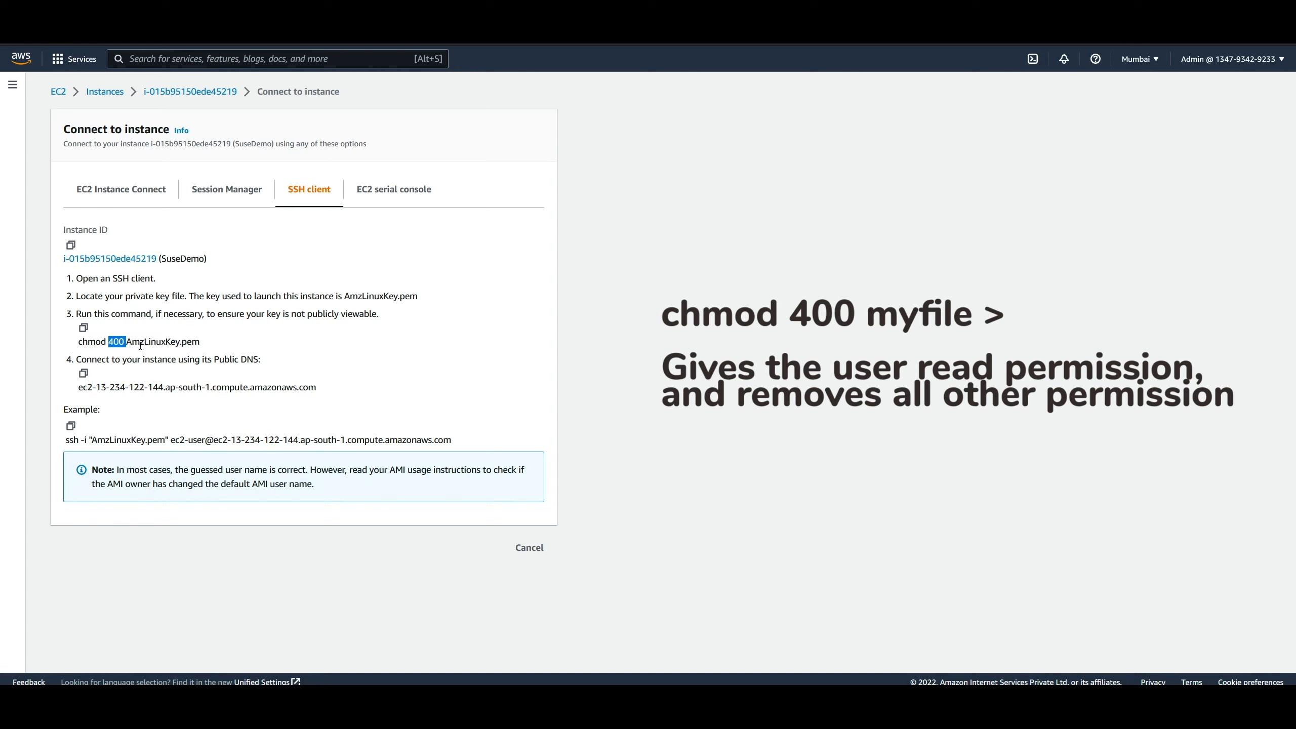
pyautogui.click(343, 347)
# Copy SuseDemo's example SSH command, run it in a cleared Command Prompt to connect as ec2-user with AmzLinuxKey.pem, and accept the host key
pyautogui.click(71, 427)
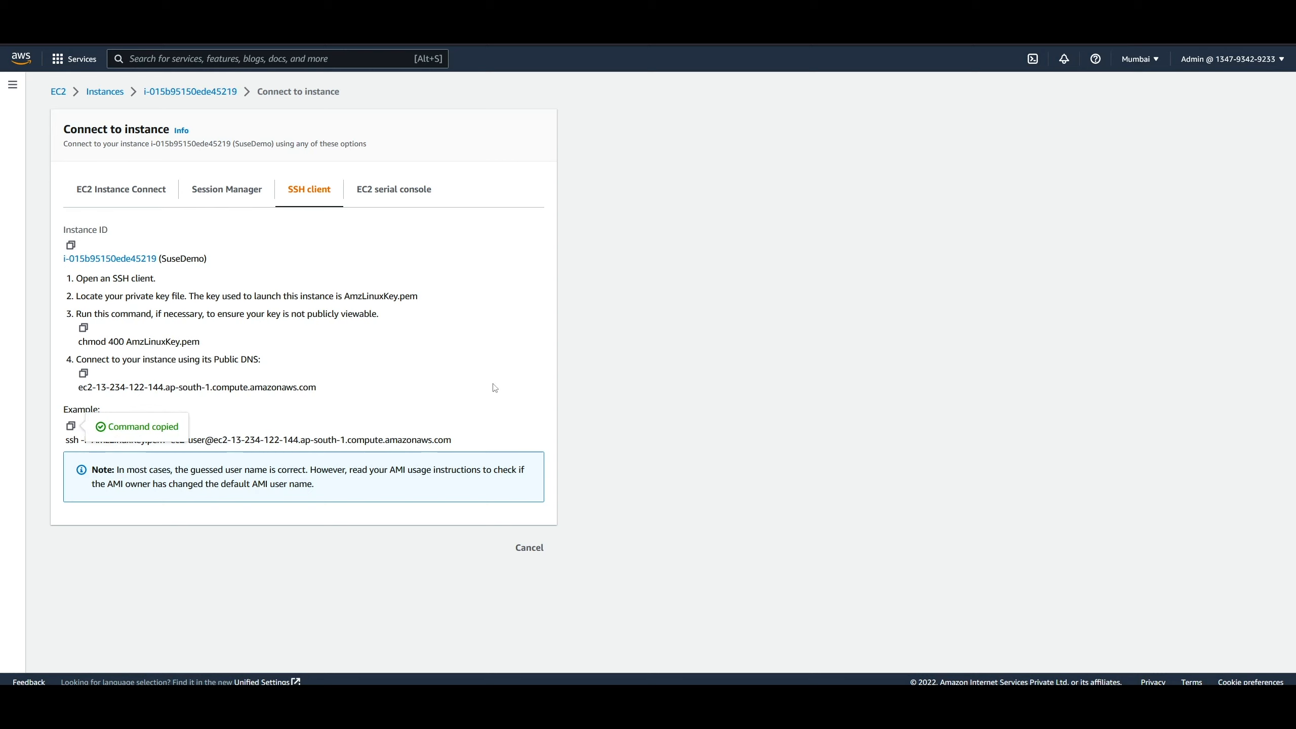
pyautogui.click(531, 549)
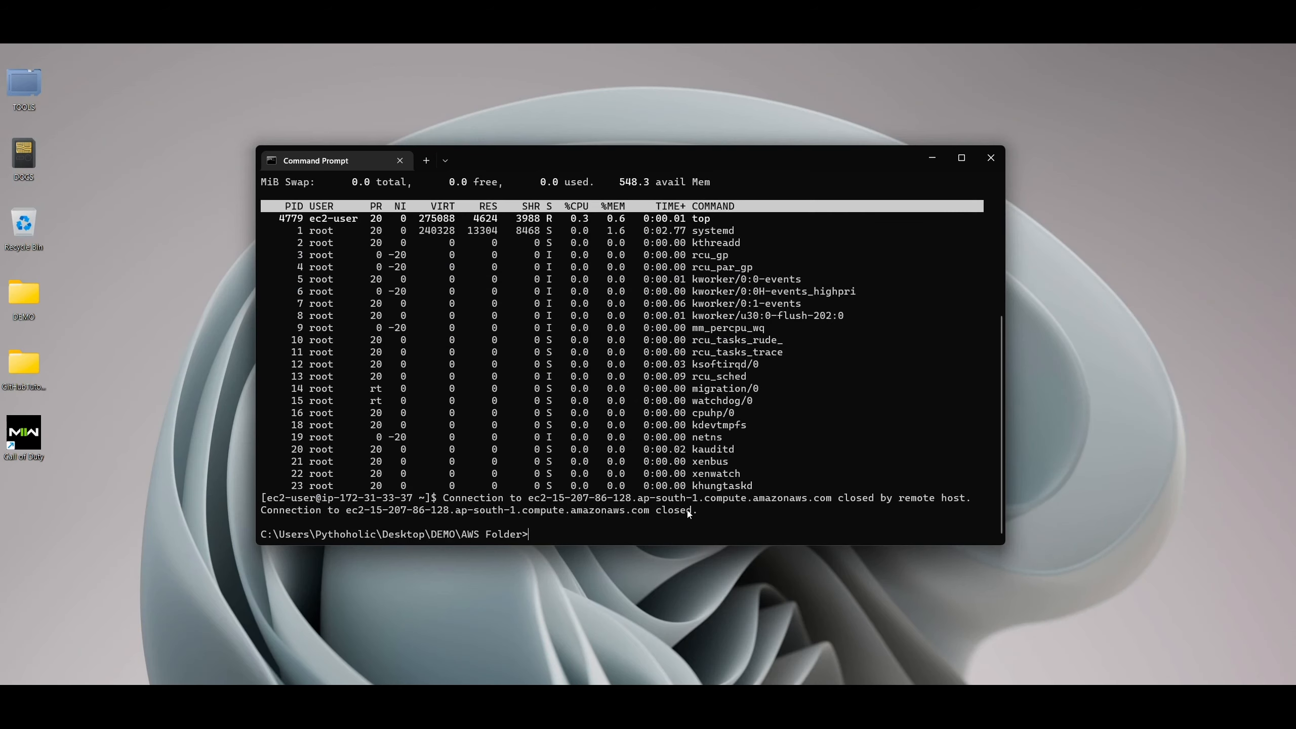
pyautogui.write('cls')
pyautogui.press('Return')
pyautogui.hotkey('ctrl', 'v')
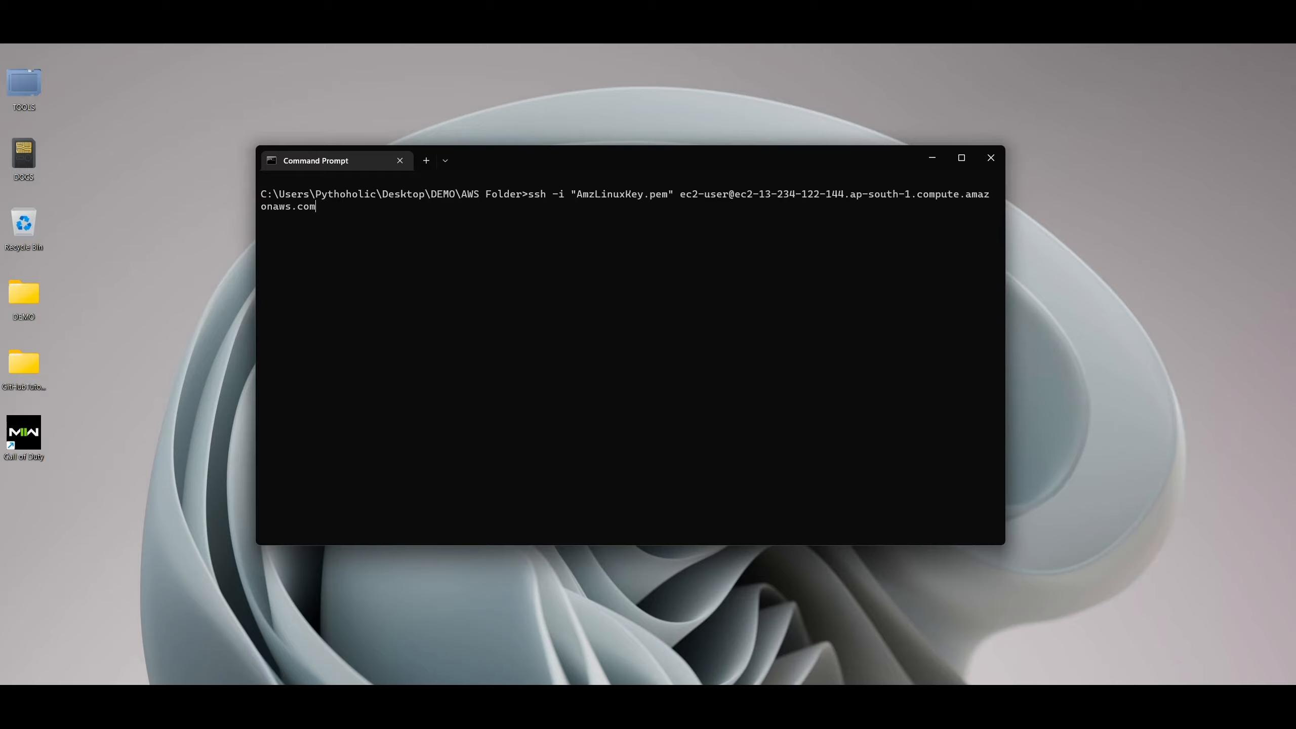
pyautogui.press('Return')
pyautogui.write('yes')
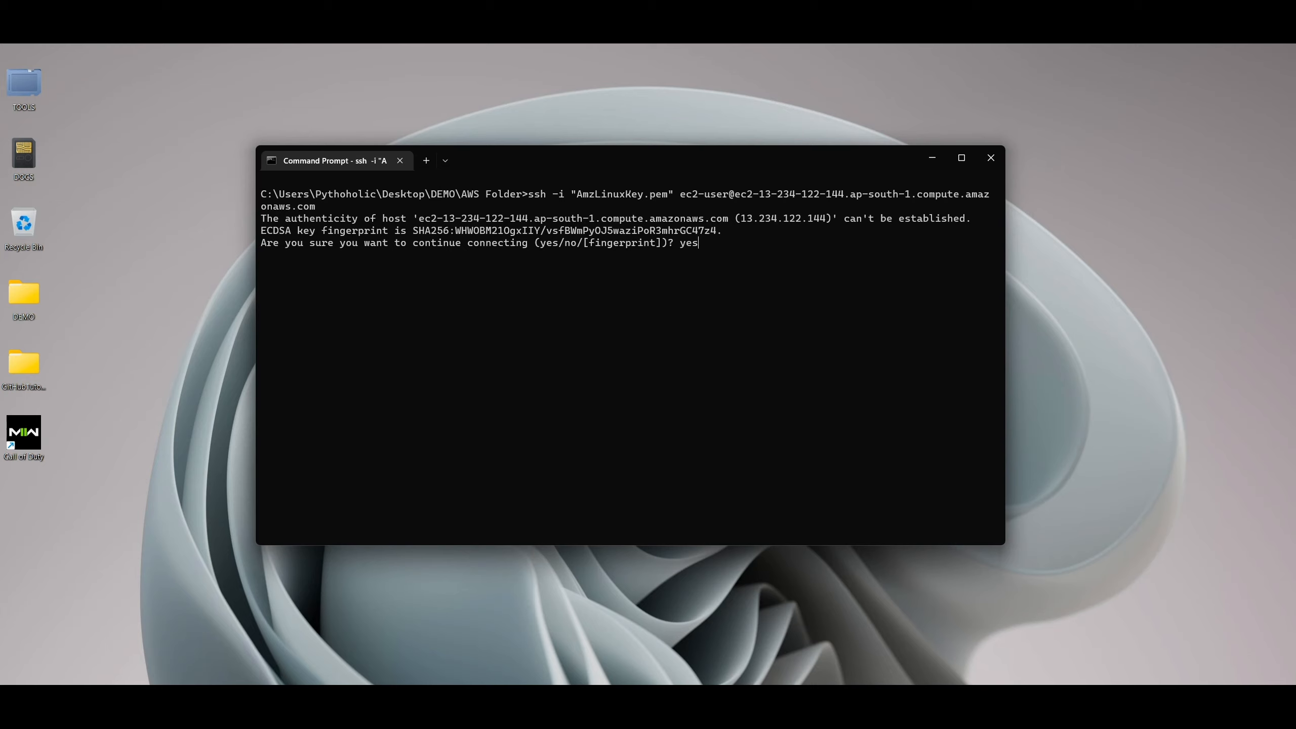
pyautogui.press('Return')
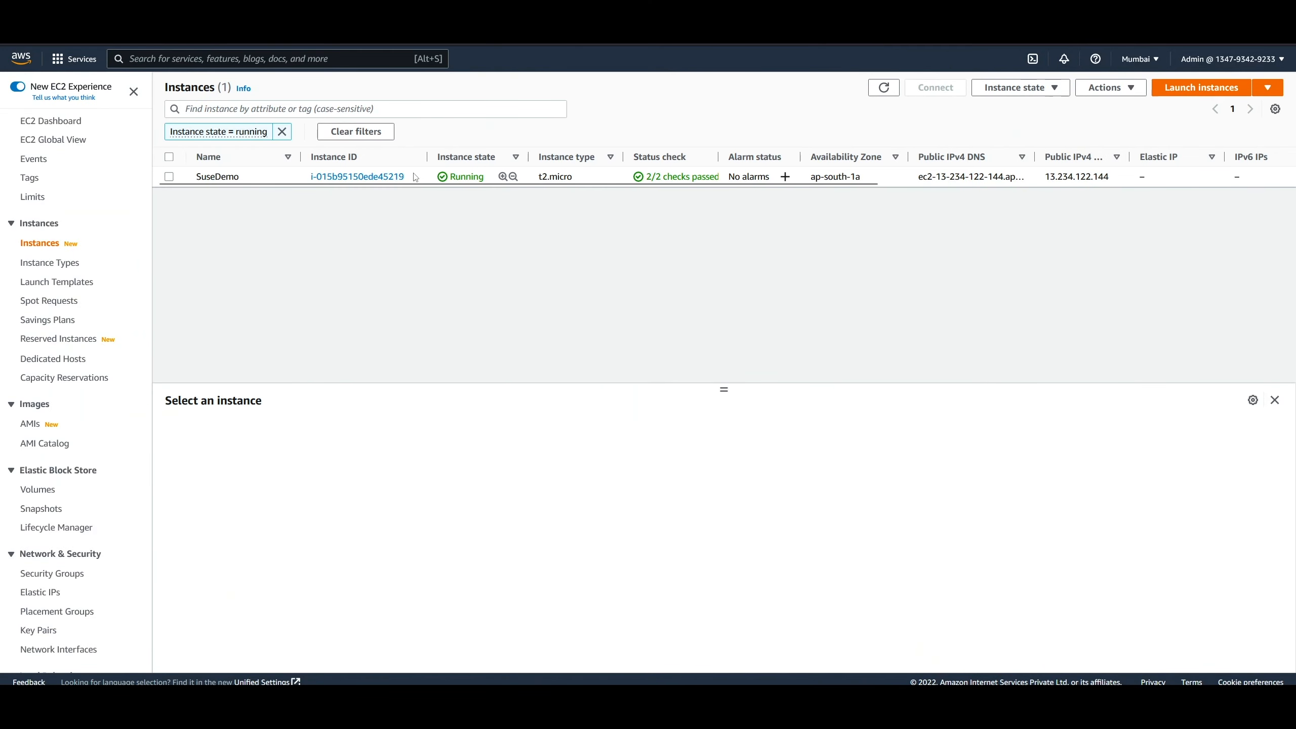
# Terminate the SuseDemo instance in the AWS console after reading the EBS volume warning
pyautogui.rightClick(415, 175)
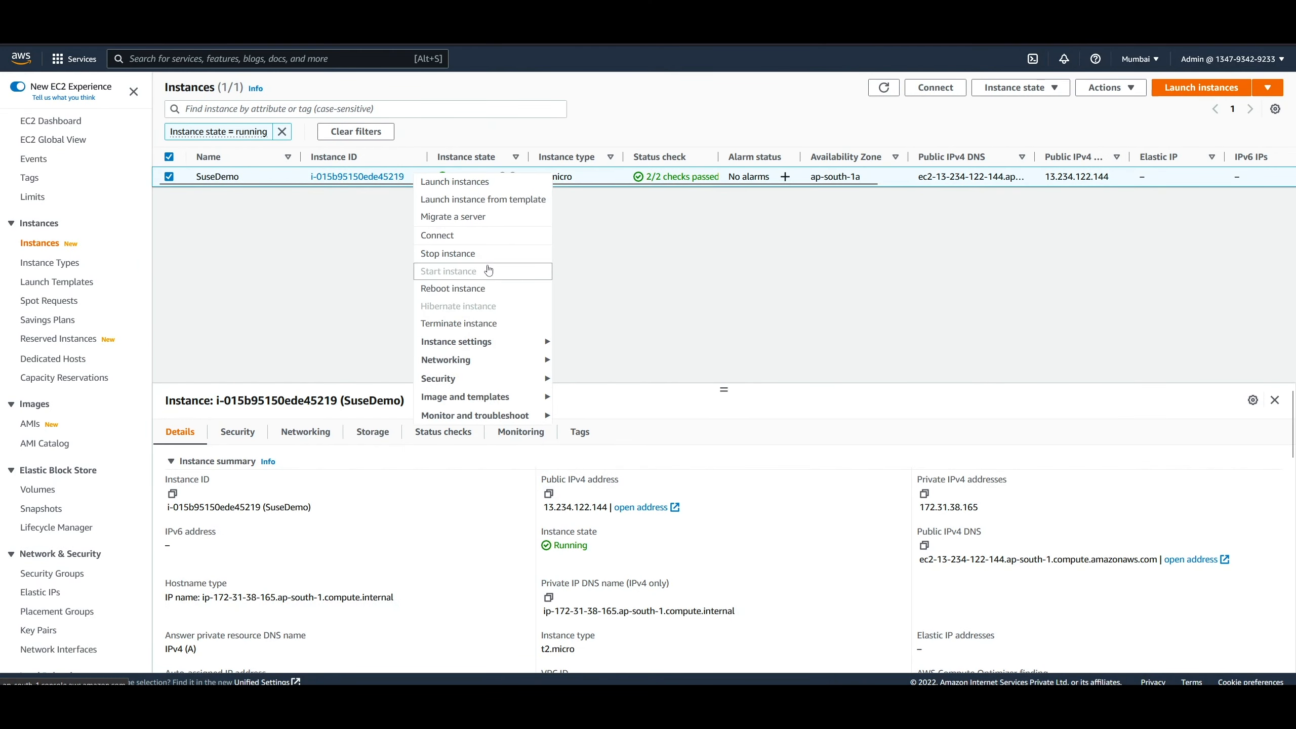
pyautogui.click(454, 327)
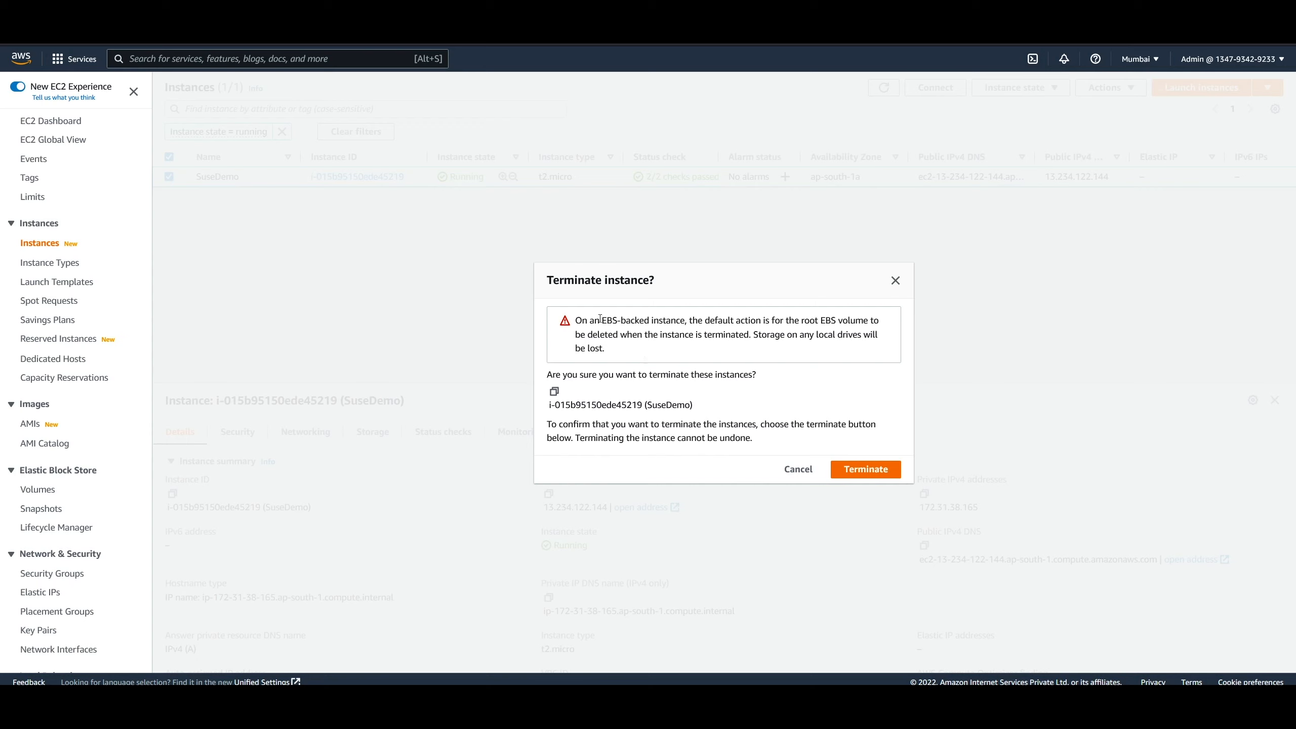
pyautogui.moveTo(600, 320); pyautogui.dragTo(685, 324)
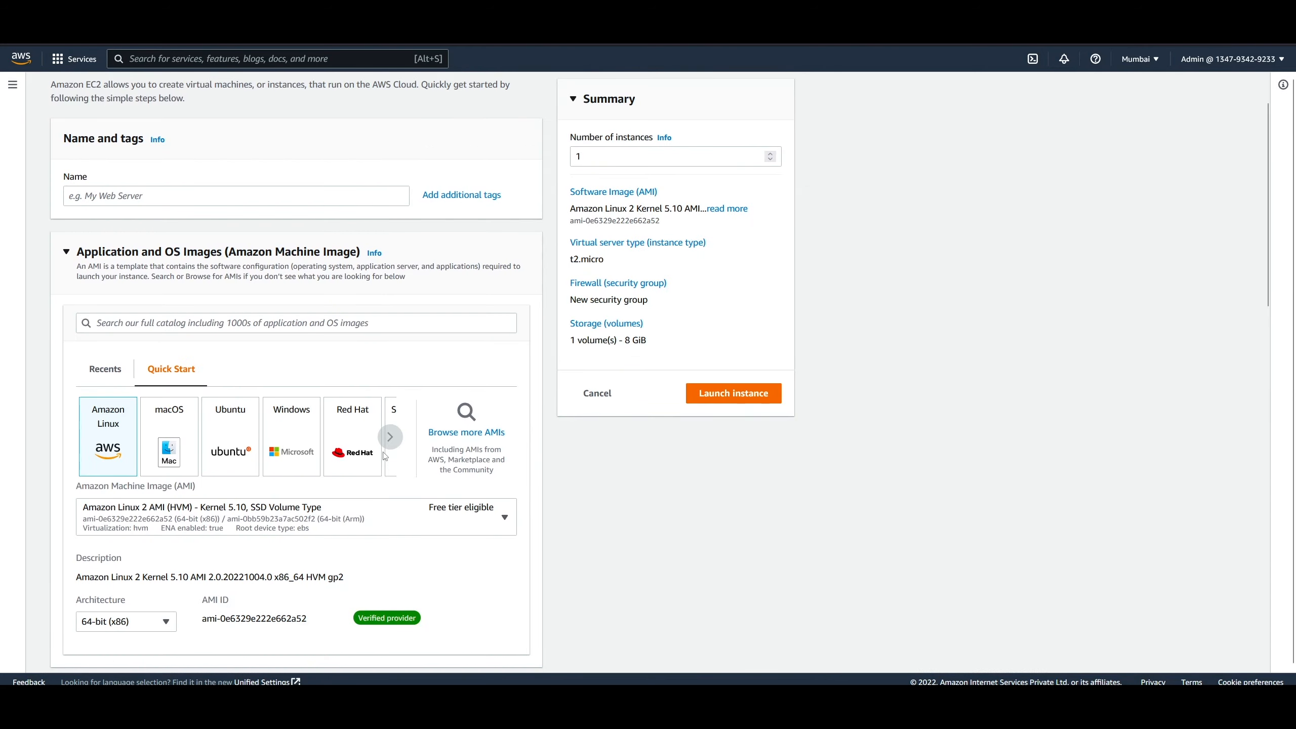
# Name the new instance DebianDemo and select the Debian quick start image
pyautogui.click(391, 447)
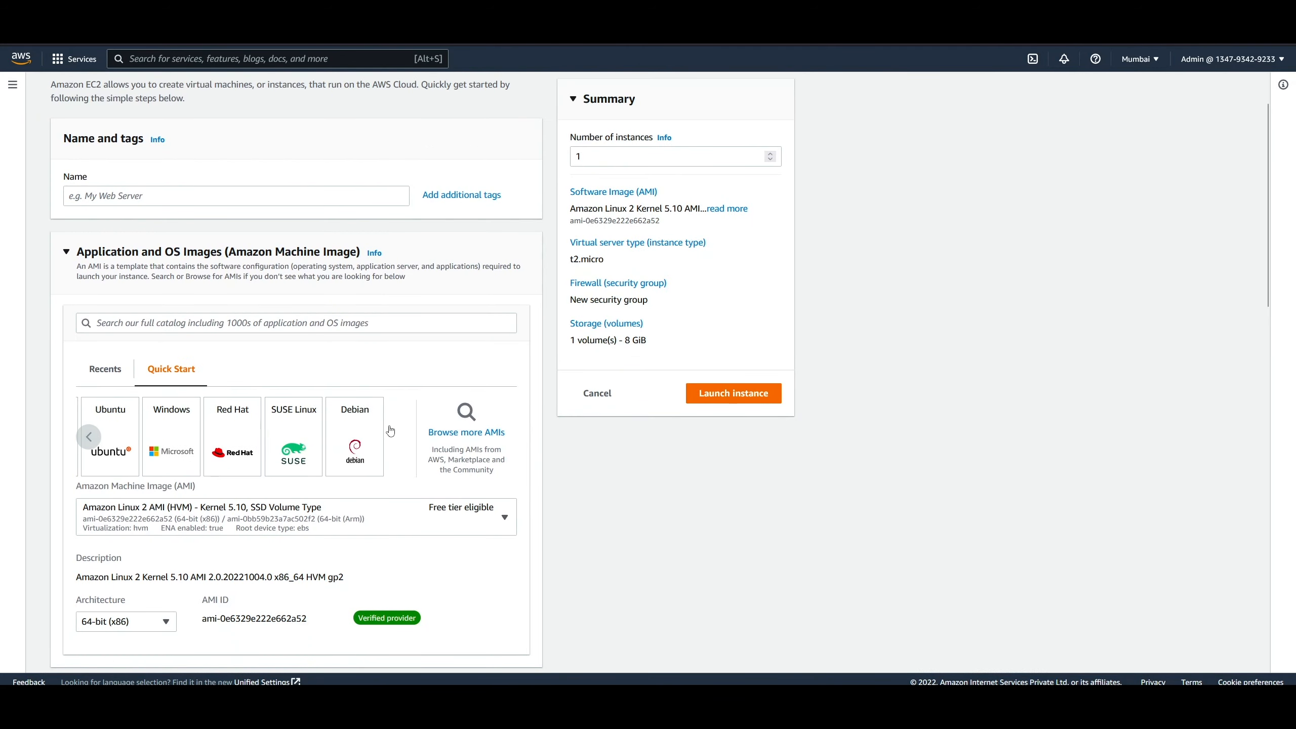
pyautogui.click(160, 203)
pyautogui.write('Debian')
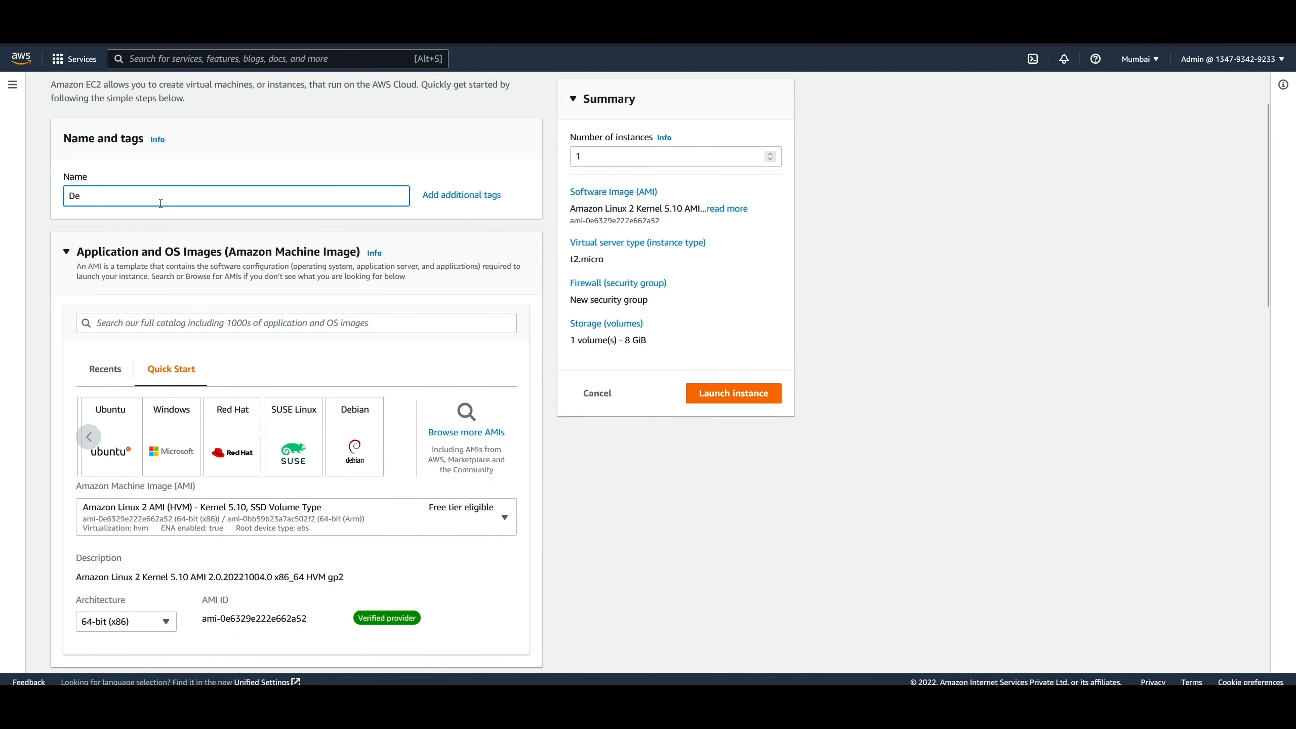
pyautogui.press('BackSpace')
pyautogui.press('BackSpace')
pyautogui.write('anDemo')
pyautogui.click(366, 443)
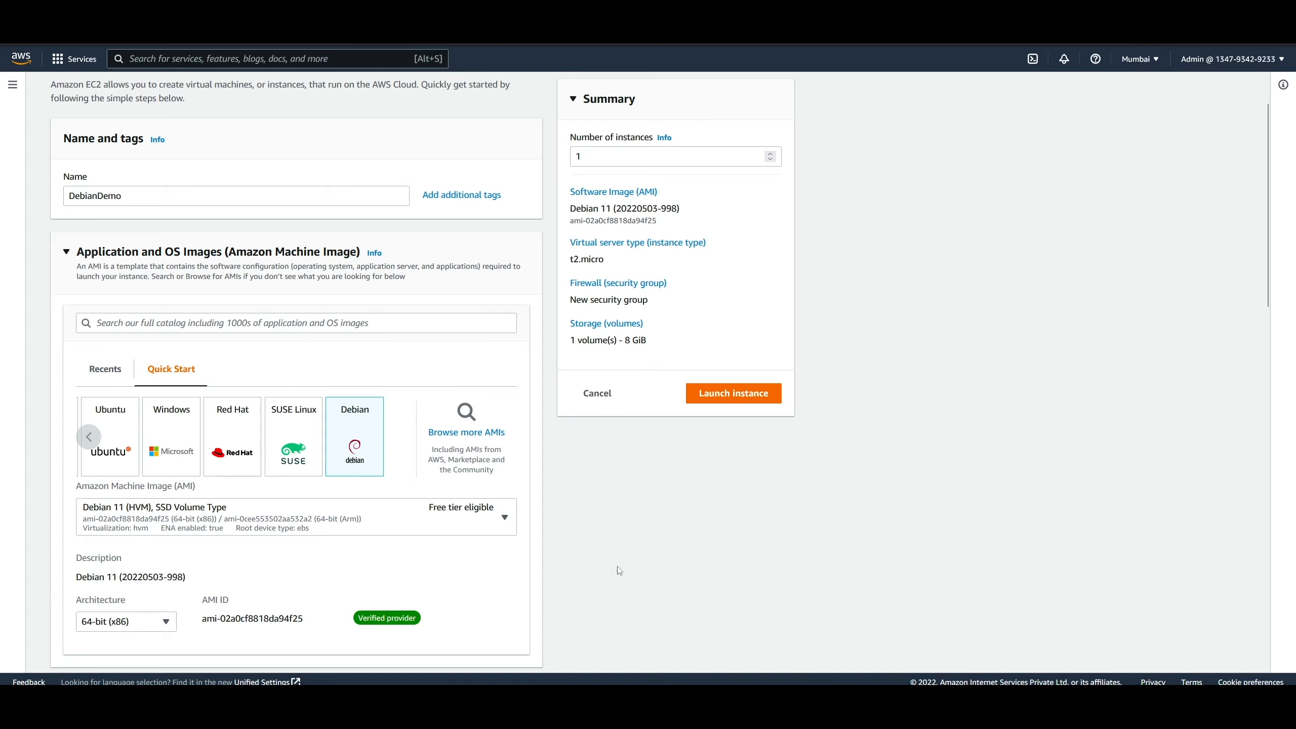
# Choose the Debian 11 (HVM), SSD Volume Type machine image and check the available architecture options
pyautogui.scroll(-3, 618, 566)
pyautogui.click(248, 396)
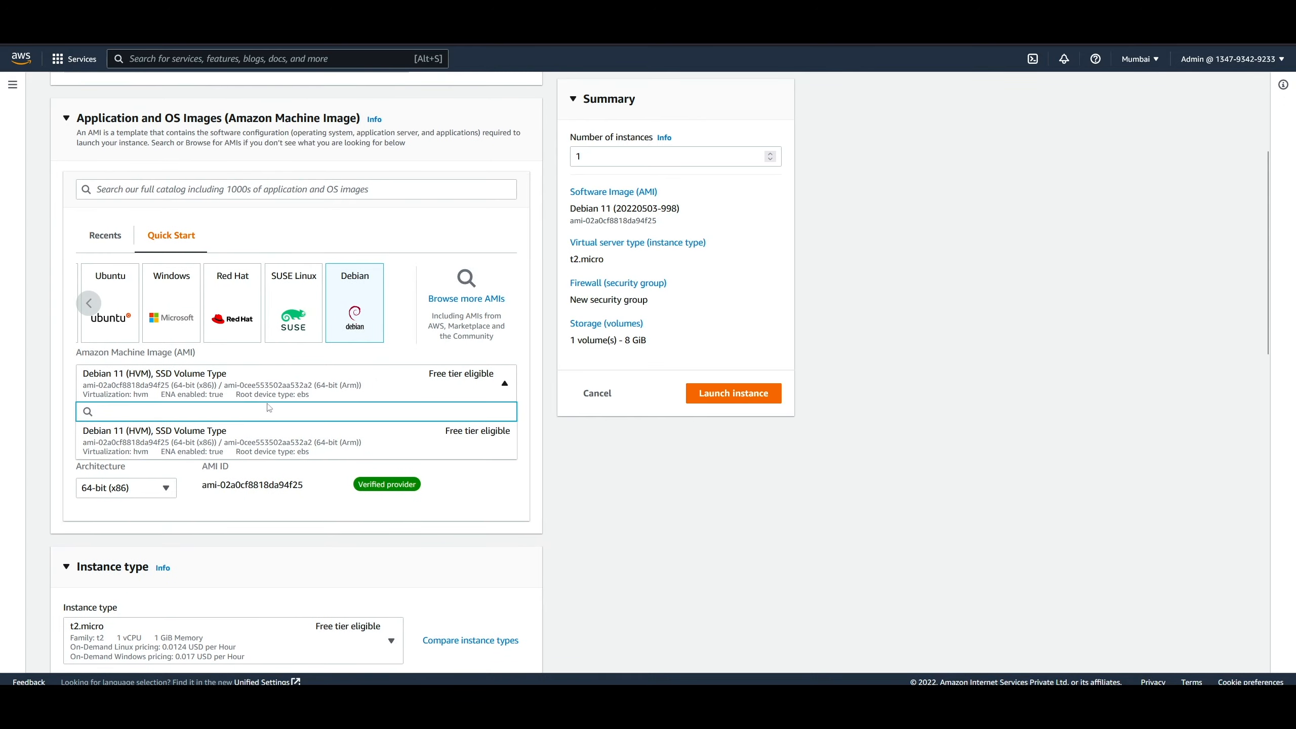
pyautogui.click(252, 453)
pyautogui.scroll(-3, 209, 400)
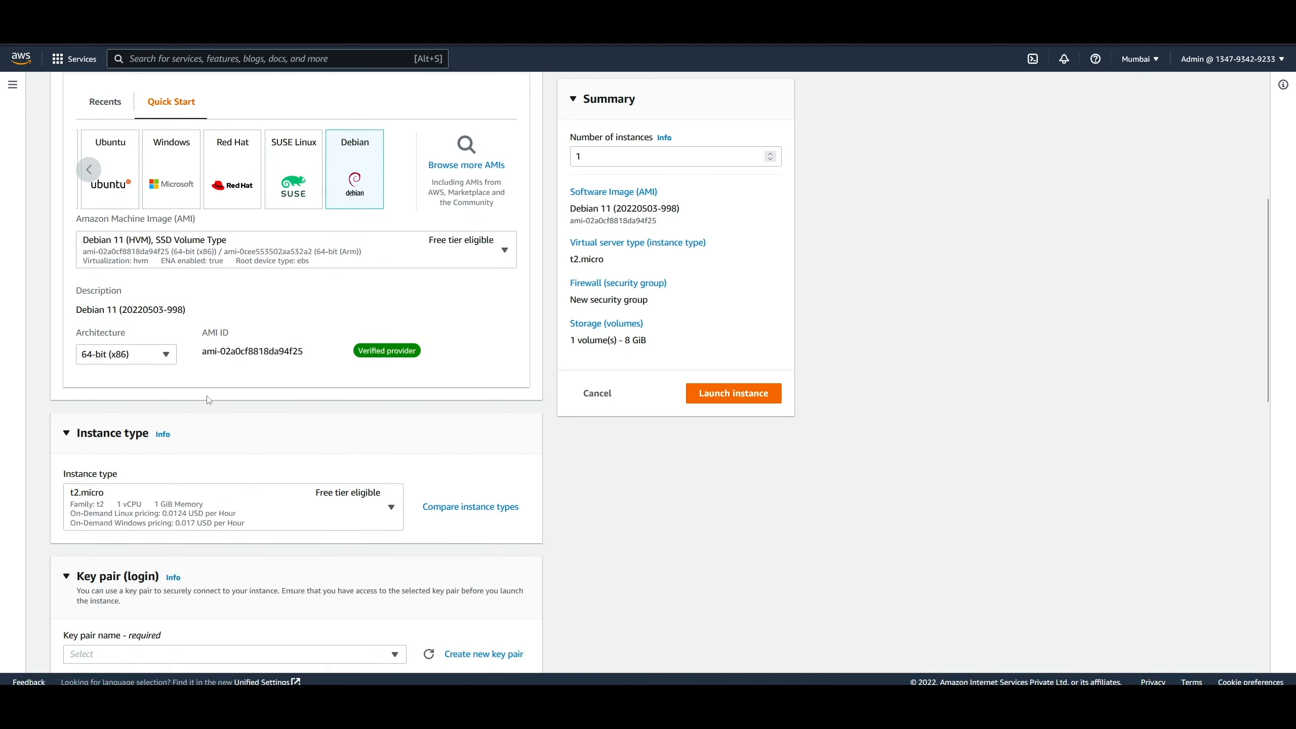
pyautogui.click(165, 356)
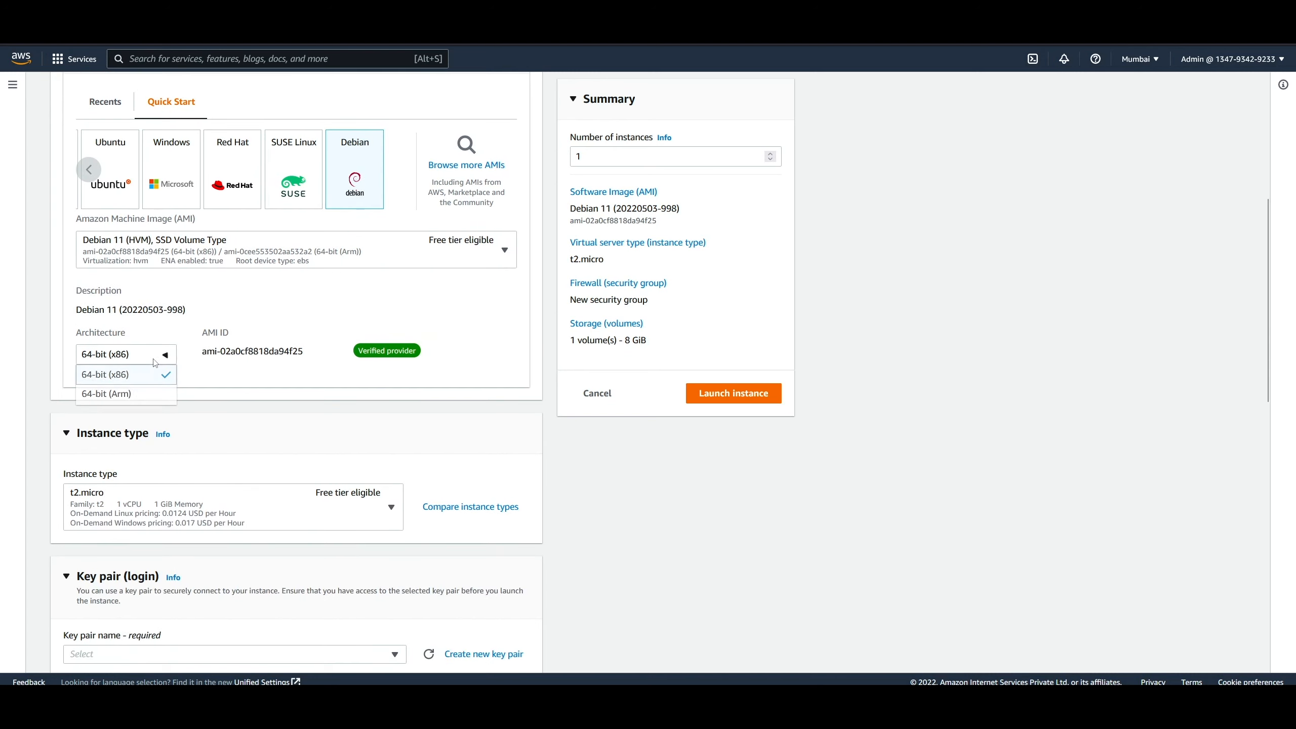
pyautogui.click(655, 479)
pyautogui.scroll(-3, 545, 447)
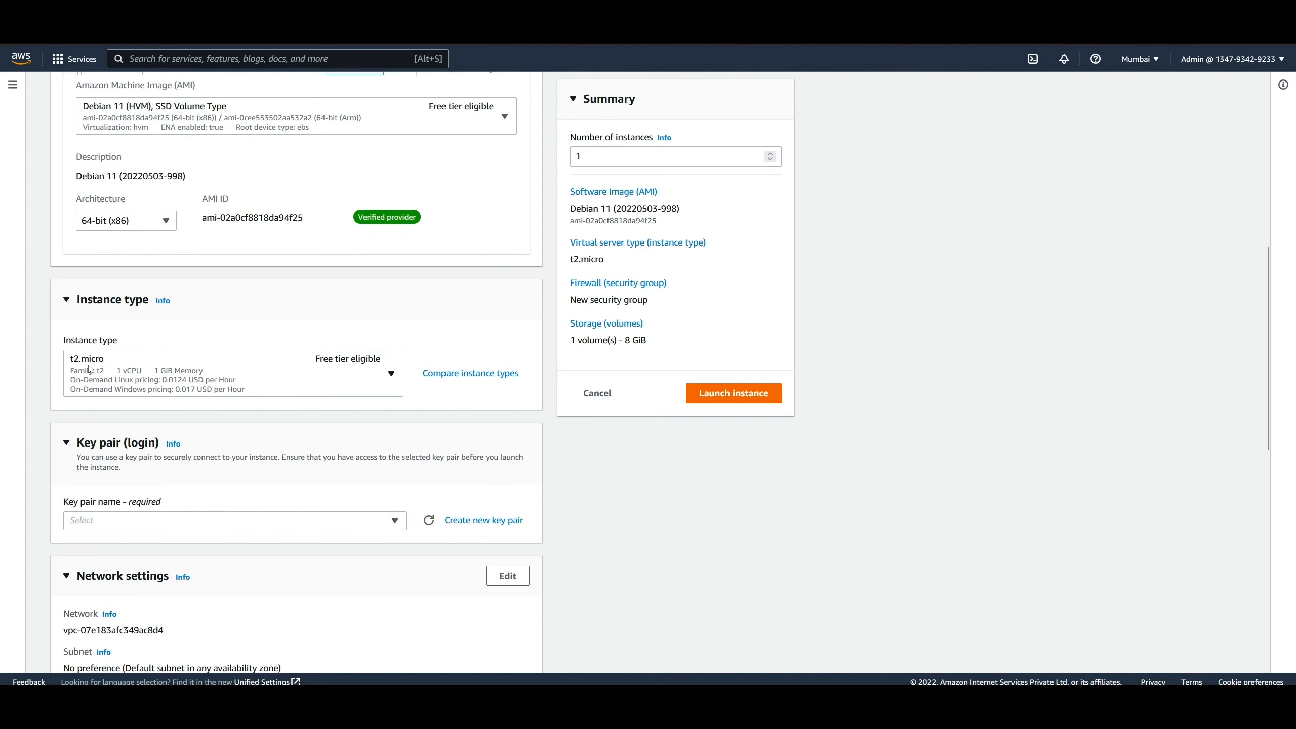
# Select the AmzLinuxKey key pair for DebianDemo and check the network and storage settings
pyautogui.scroll(-3, 398, 459)
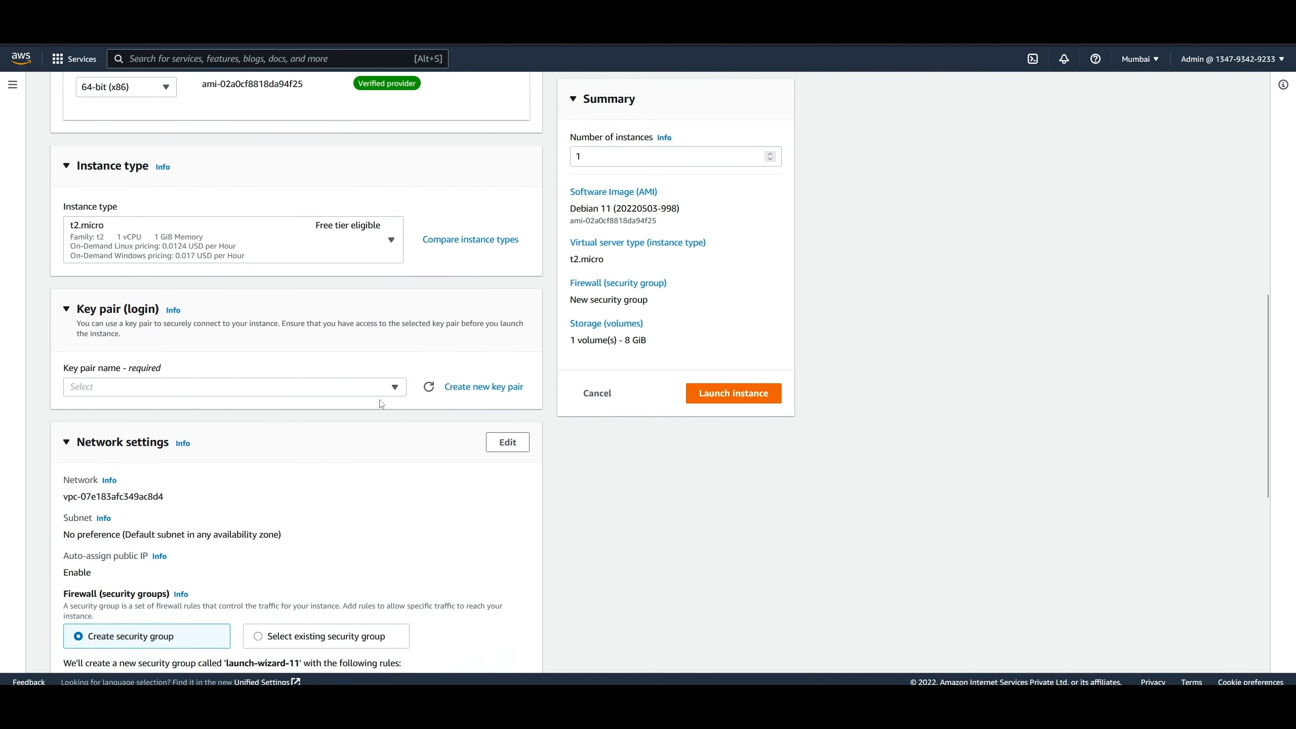
pyautogui.click(372, 389)
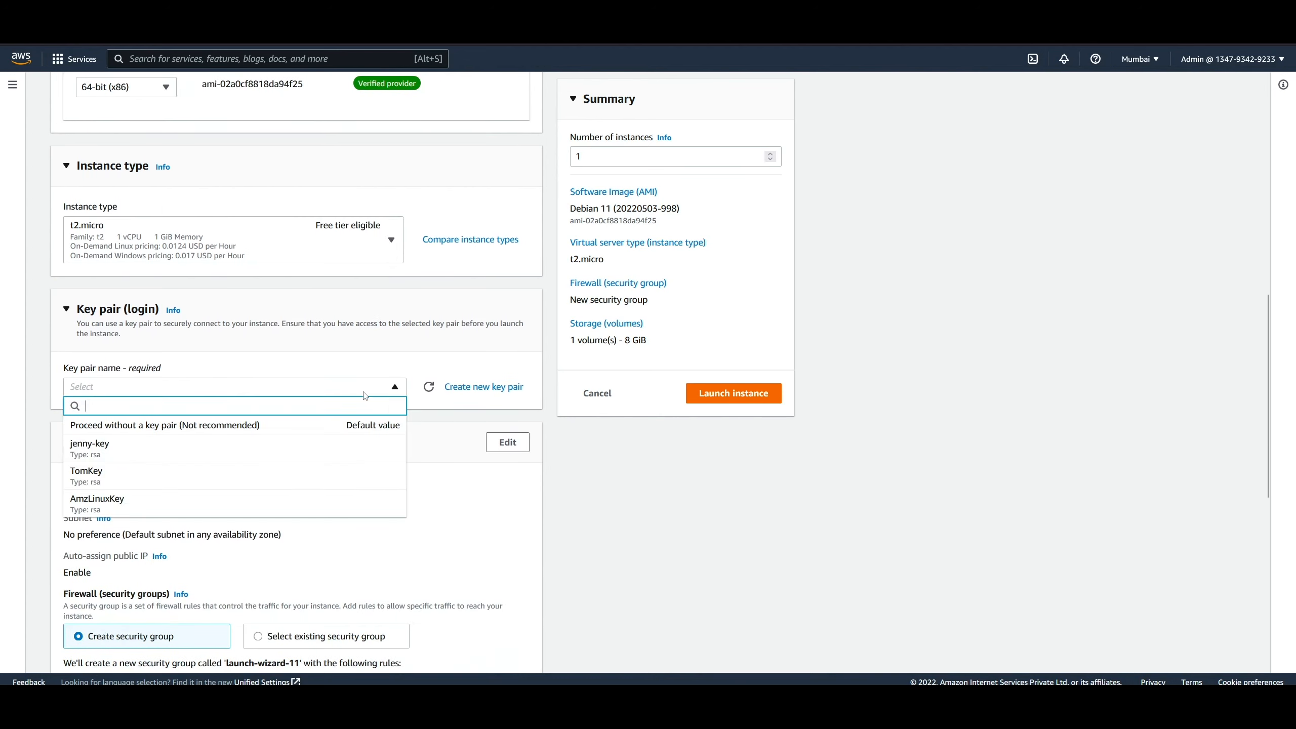
pyautogui.click(135, 512)
pyautogui.scroll(-4, 631, 494)
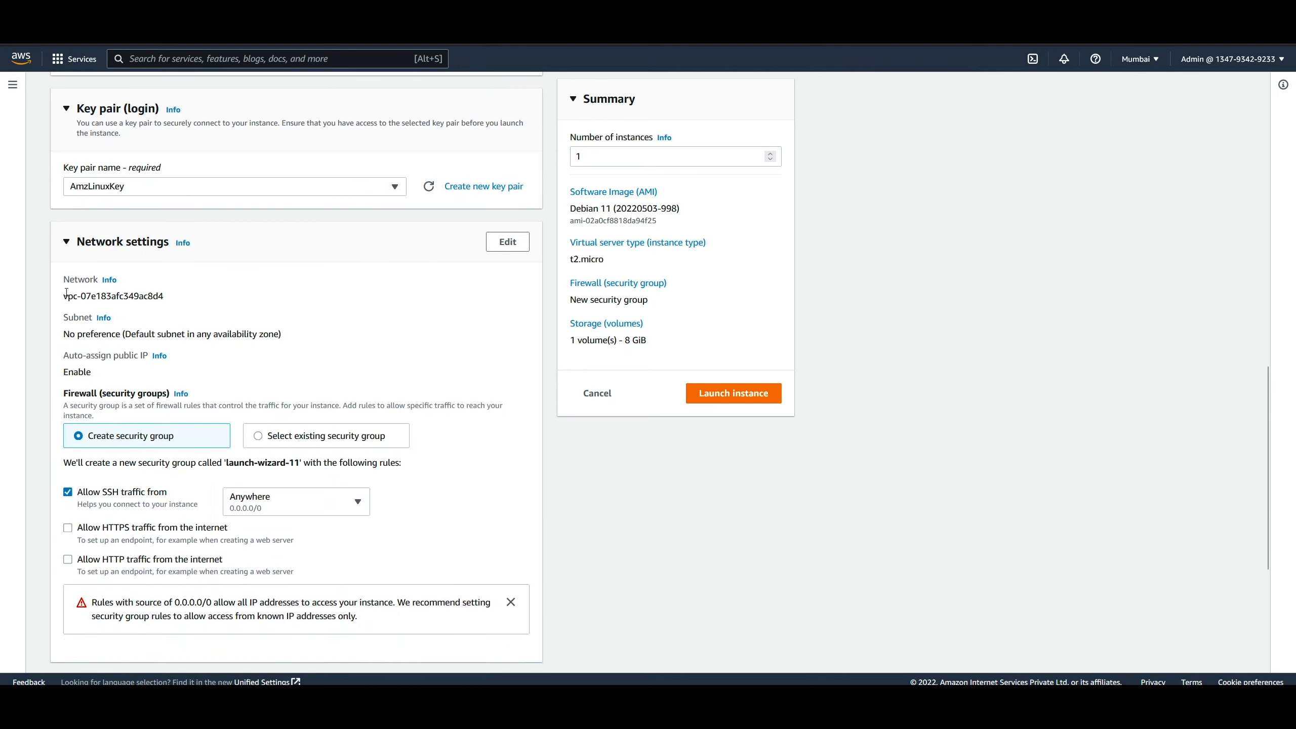
pyautogui.scroll(-3, 576, 526)
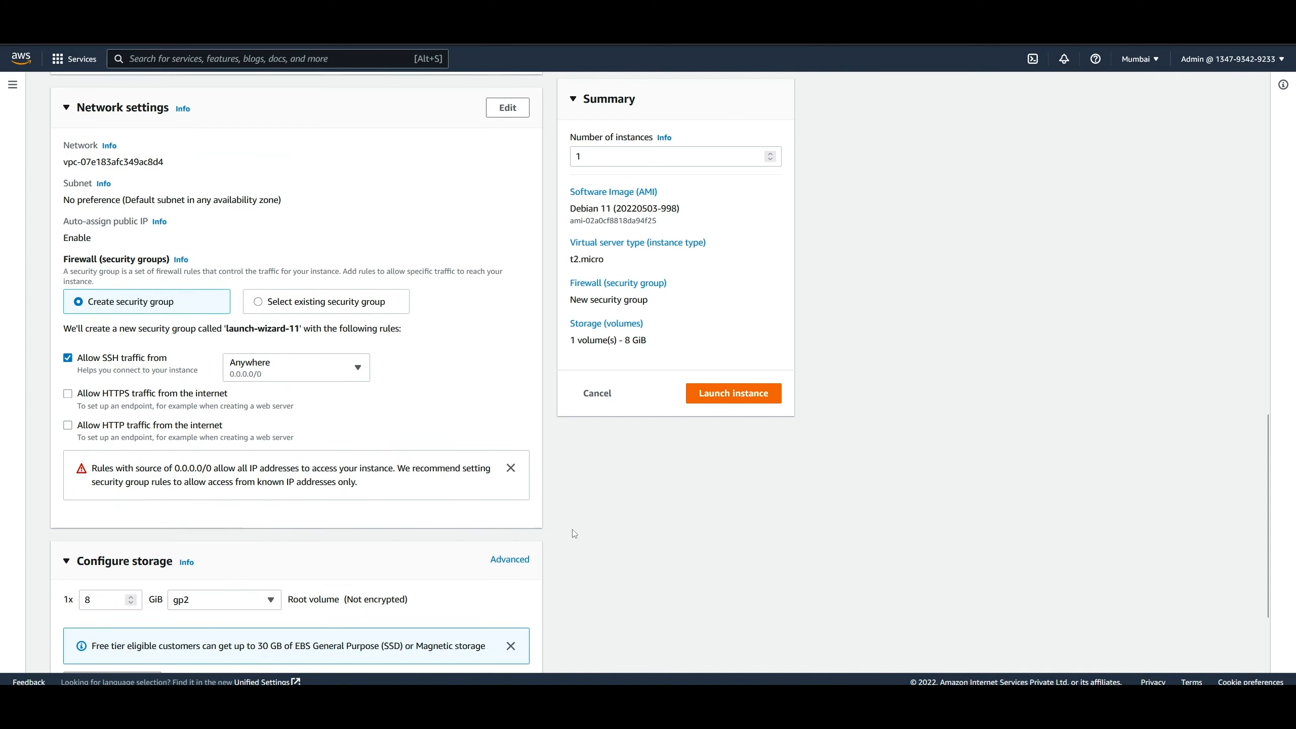
# Review the machine image and instance type in the DebianDemo summary and launch the instance
pyautogui.scroll(15, 908, 508)
pyautogui.scroll(3, 934, 409)
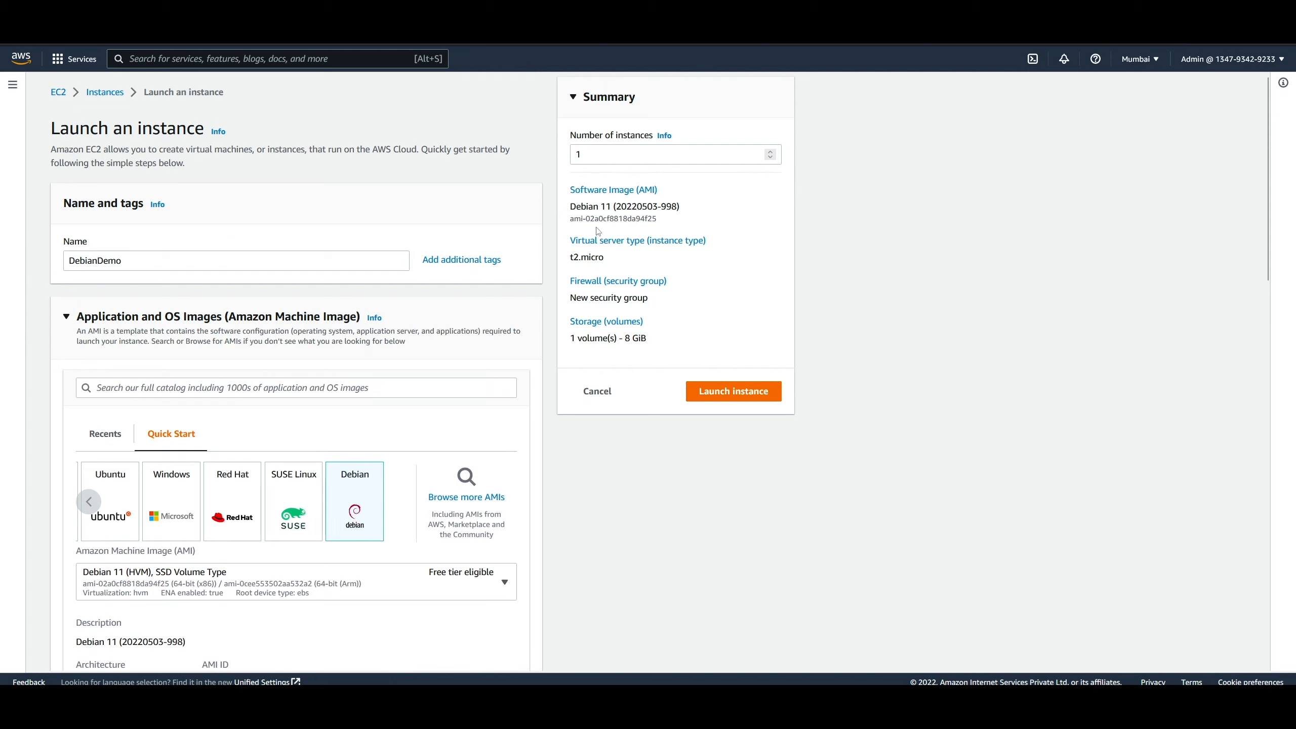
pyautogui.moveTo(570, 219); pyautogui.dragTo(672, 231)
pyautogui.click(737, 260)
pyautogui.moveTo(569, 263); pyautogui.dragTo(615, 263)
pyautogui.click(721, 392)
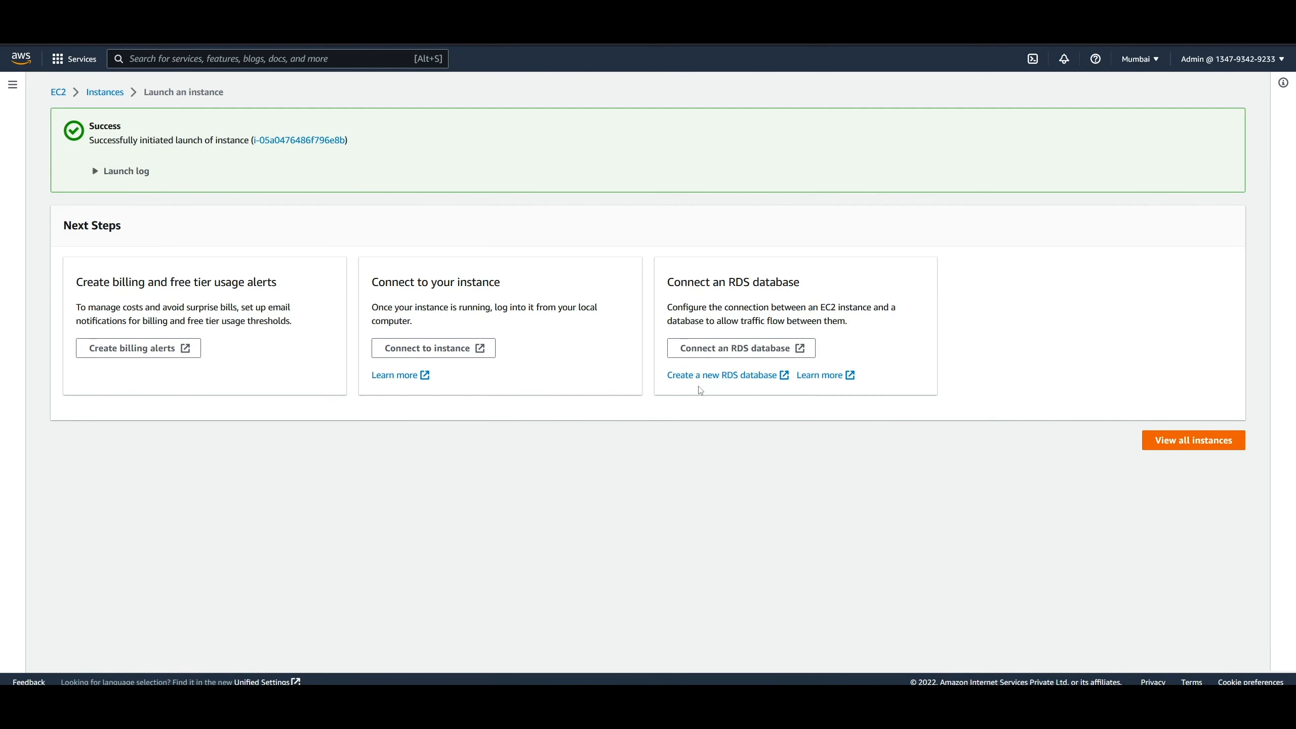
# Open the SSH client connection instructions of the DebianDemo instance and copy the example SSH command
pyautogui.click(289, 141)
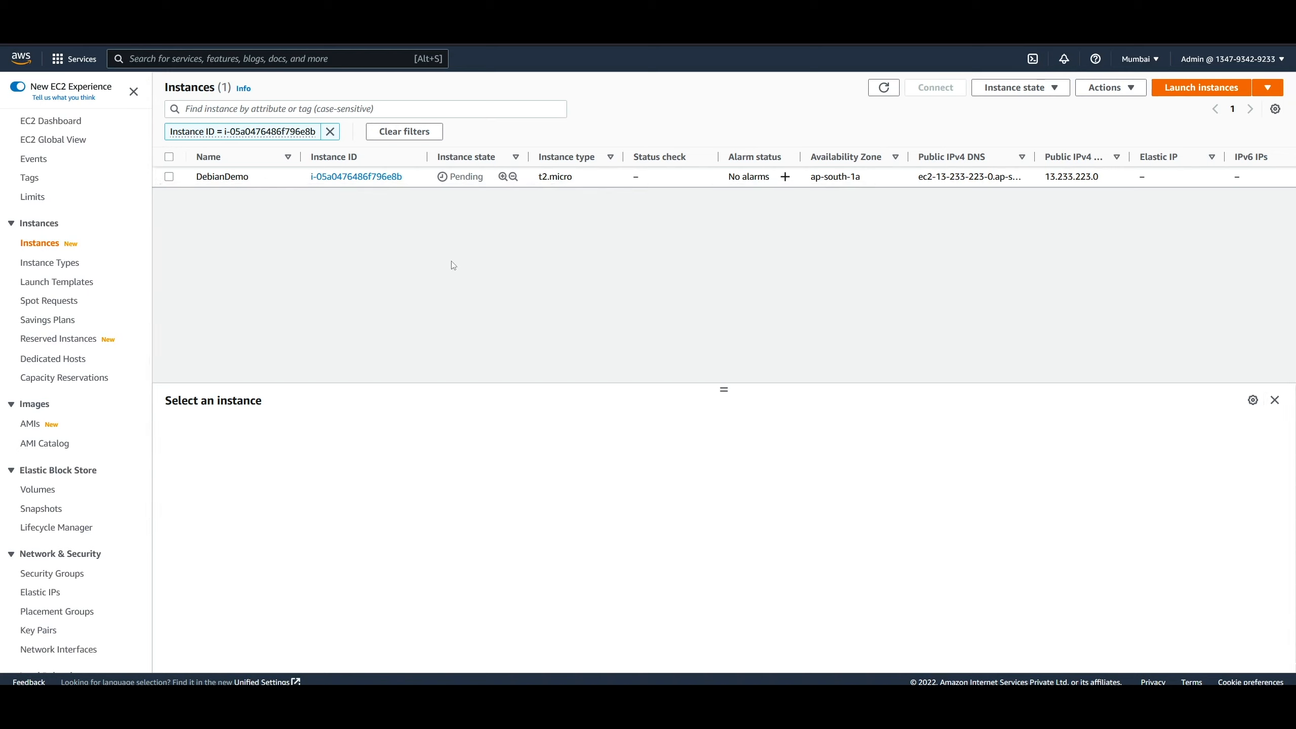
pyautogui.click(170, 177)
pyautogui.click(935, 87)
pyautogui.click(309, 189)
pyautogui.doubleClick(183, 440)
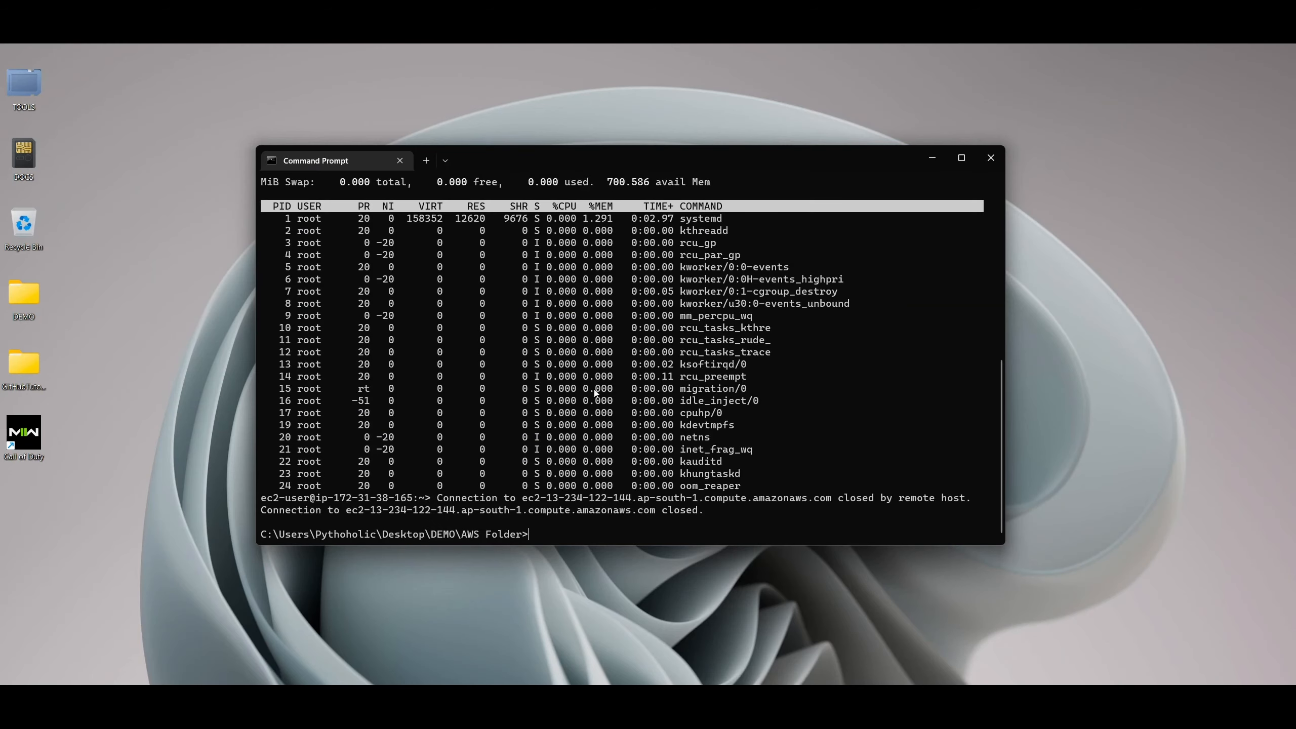
# Run the copied SSH command in a cleared Command Prompt to connect to DebianDemo as admin with AmzLinuxKey.pem, and accept the host key
pyautogui.write('cls')
pyautogui.press('Return')
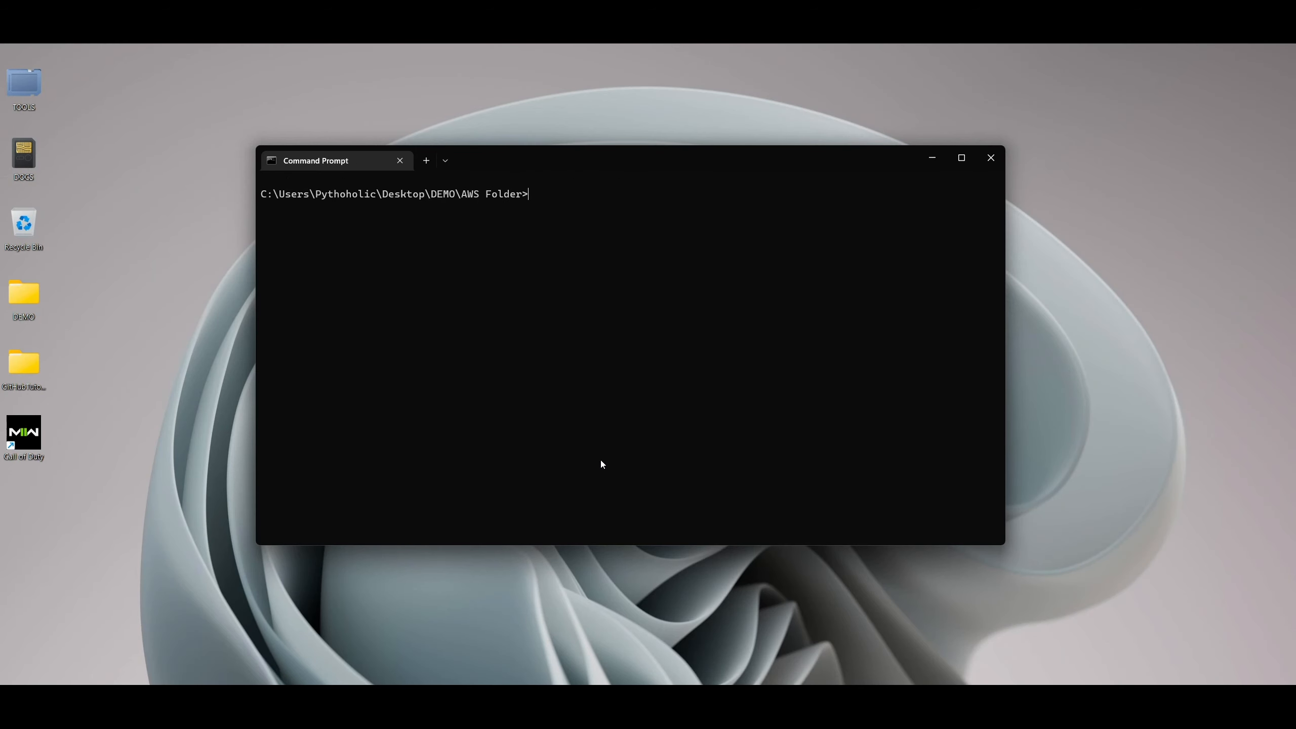
pyautogui.hotkey('ctrl', 'v')
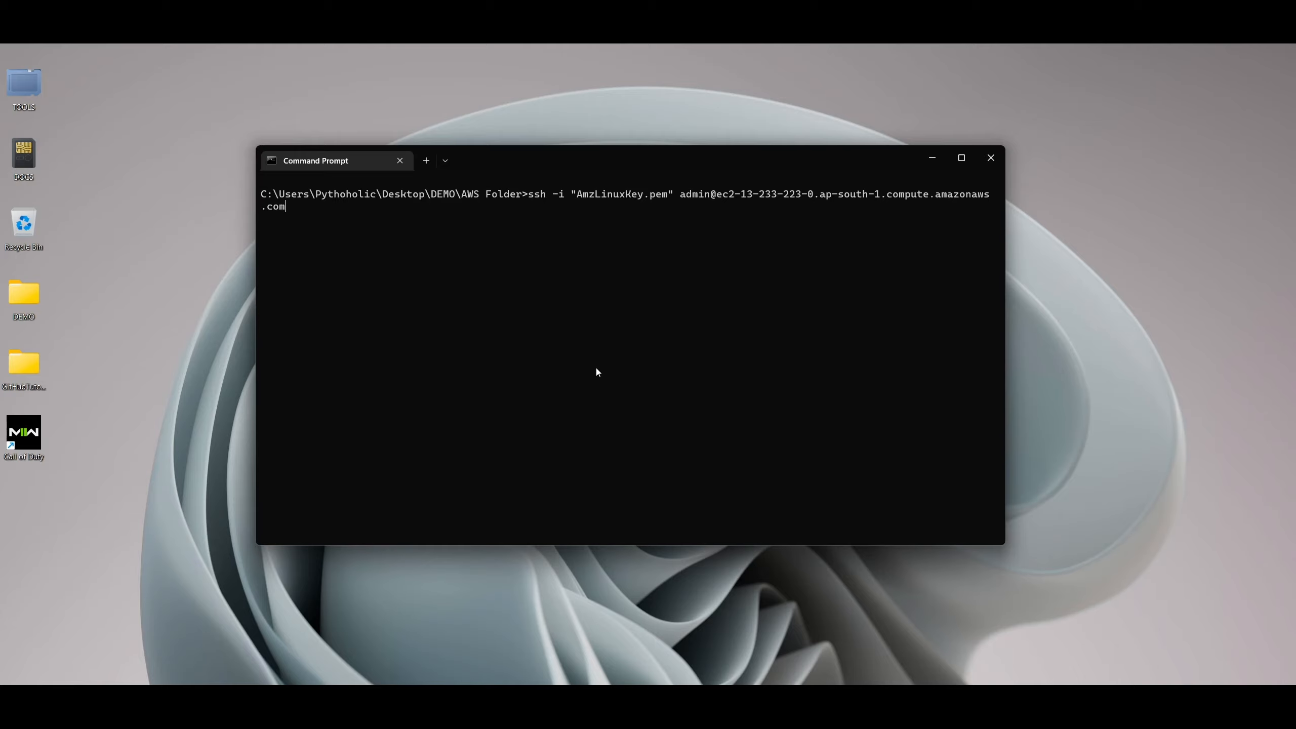
pyautogui.press('Return')
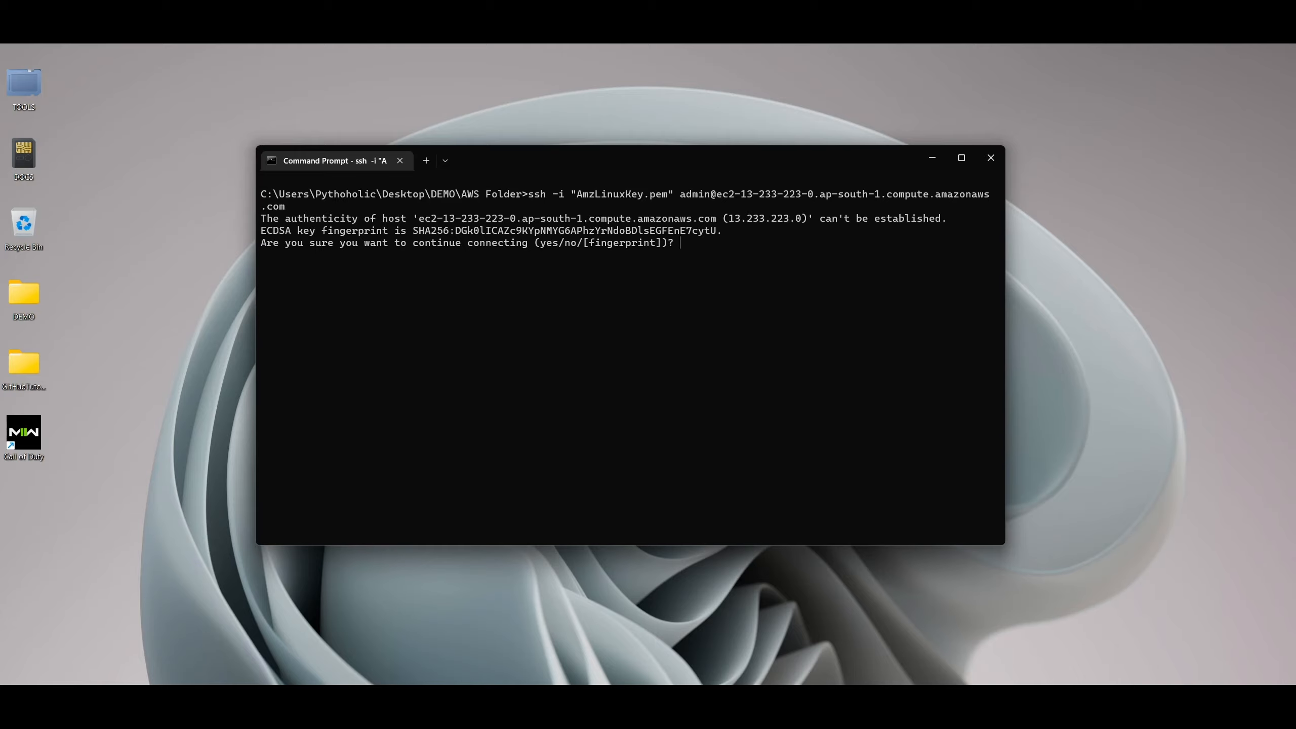
pyautogui.write('yes')
pyautogui.press('Return')
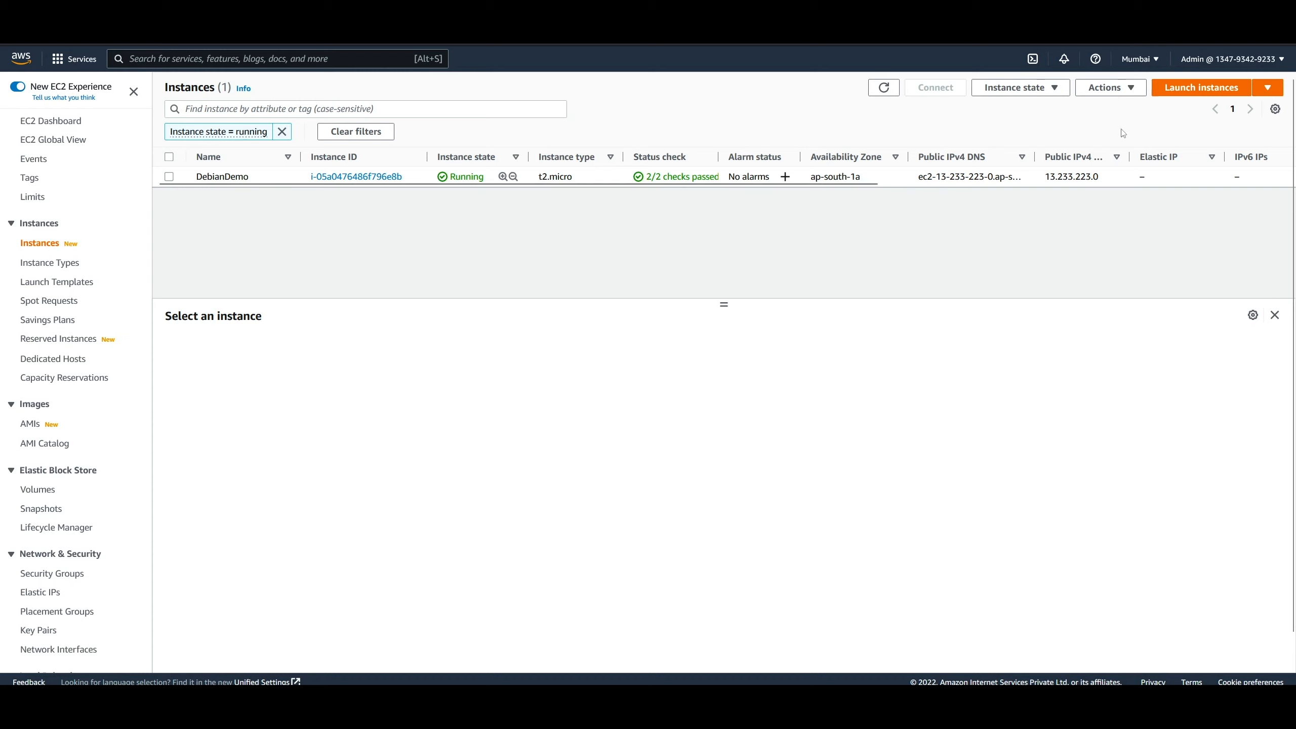
# Start launching another instance in the AWS console and select the macOS quick start image
pyautogui.click(1185, 99)
pyautogui.scroll(-2, 386, 498)
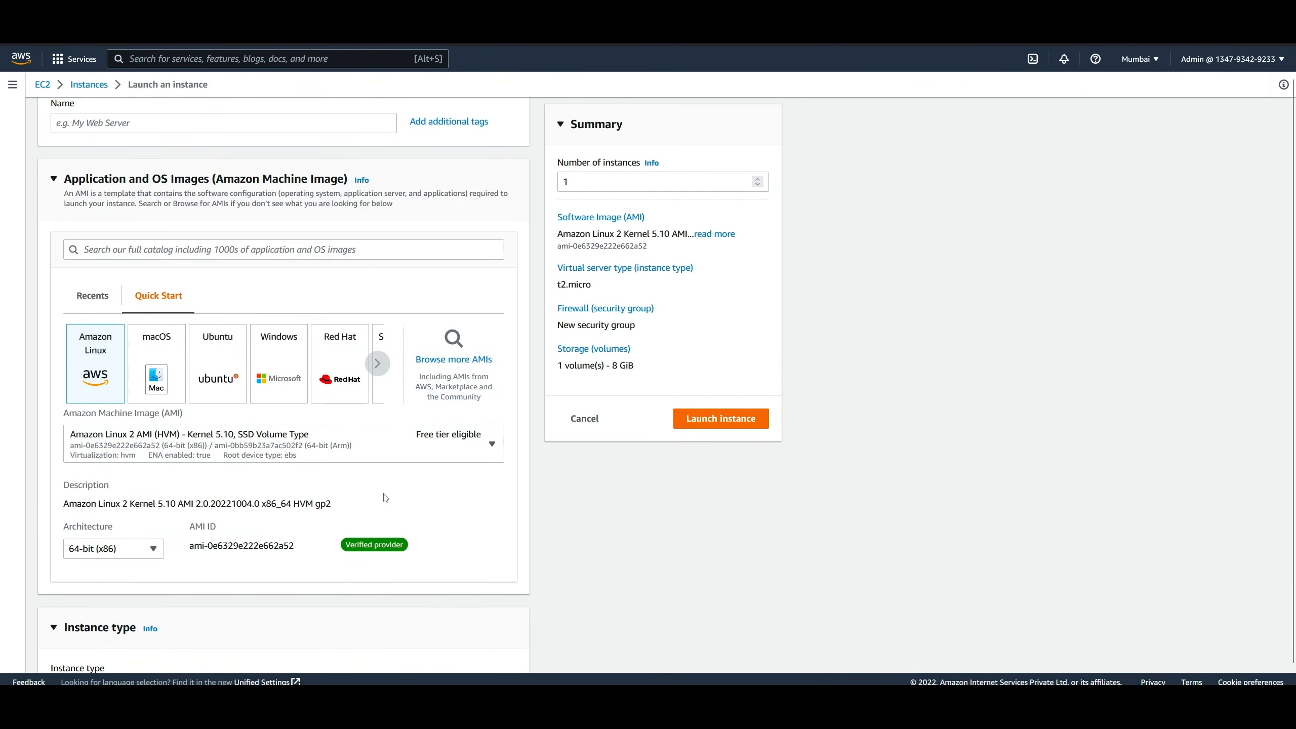
pyautogui.click(169, 384)
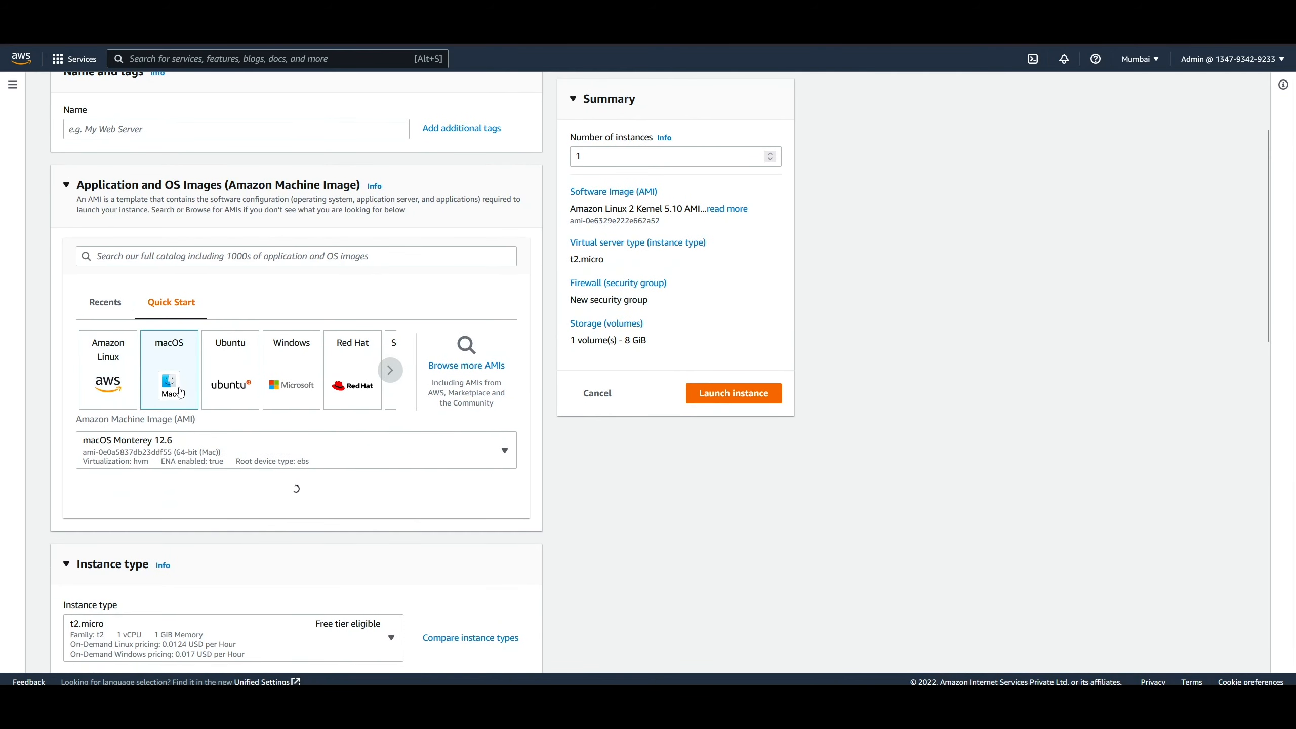
# Examine the macOS machine image versions on offer and the instance type selected for them, keeping the current image
pyautogui.click(414, 460)
pyautogui.scroll(-5, 403, 500)
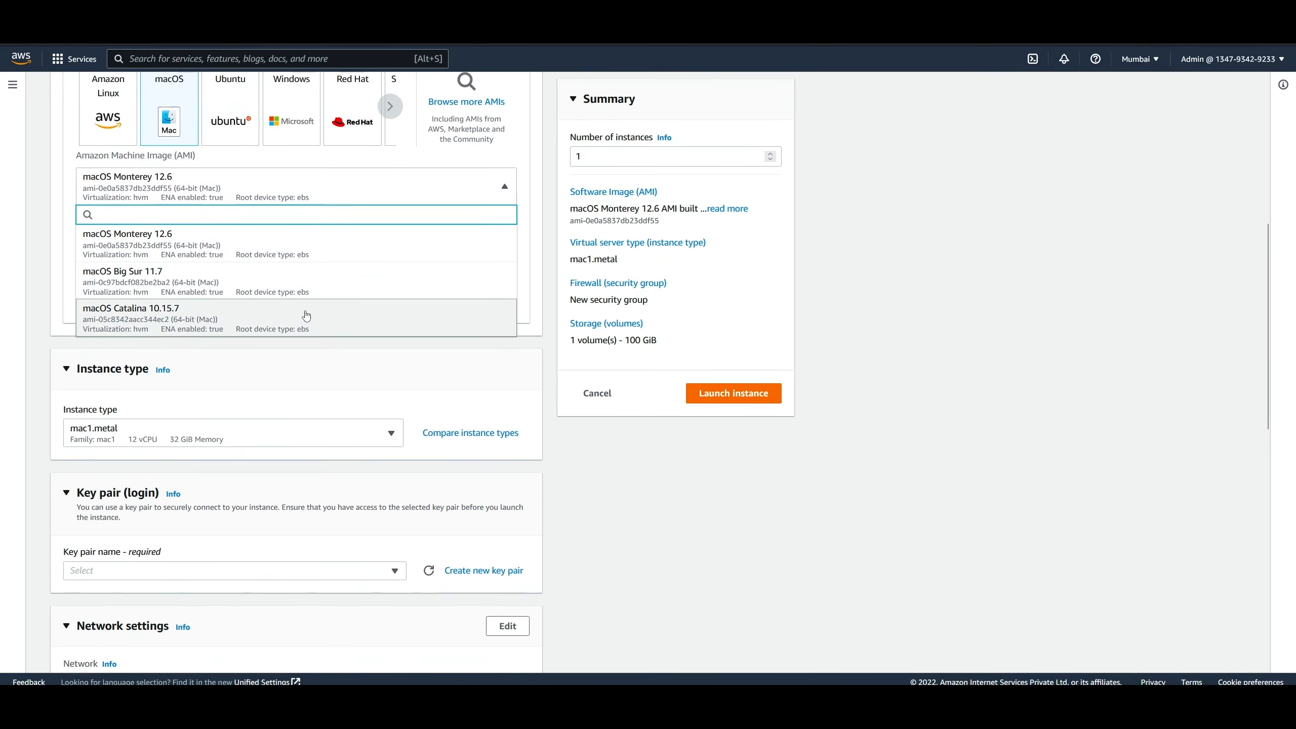
pyautogui.click(717, 556)
pyautogui.scroll(5, 717, 556)
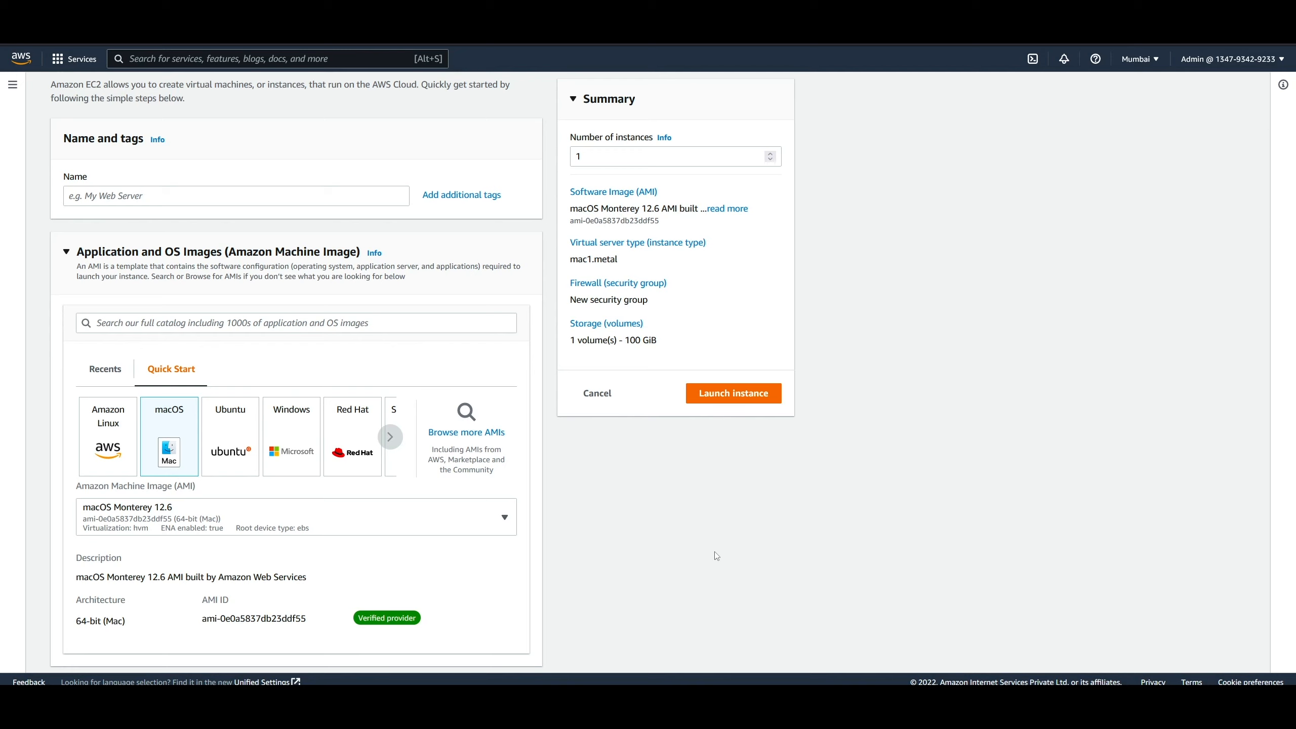
pyautogui.scroll(2, 766, 569)
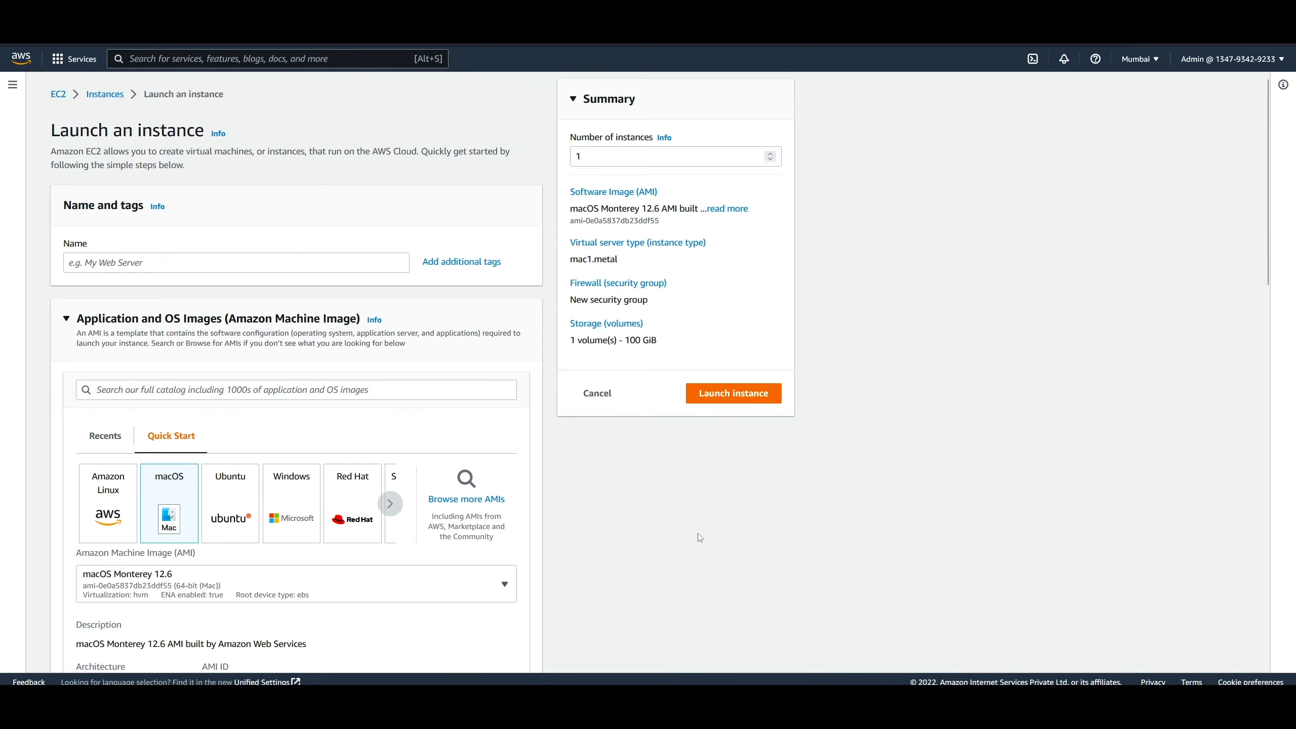
# Leave the launch form for the instances list and terminate the DebianDemo instance
pyautogui.click(105, 94)
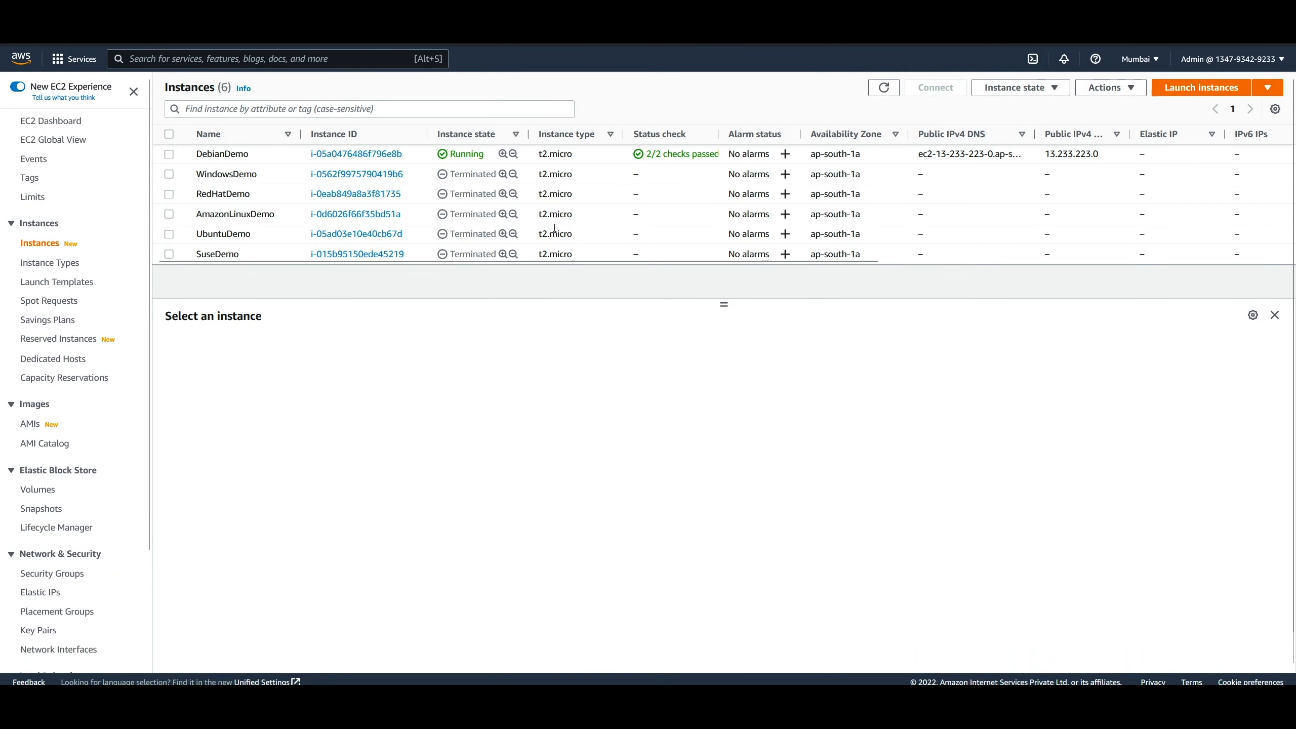
pyautogui.rightClick(596, 161)
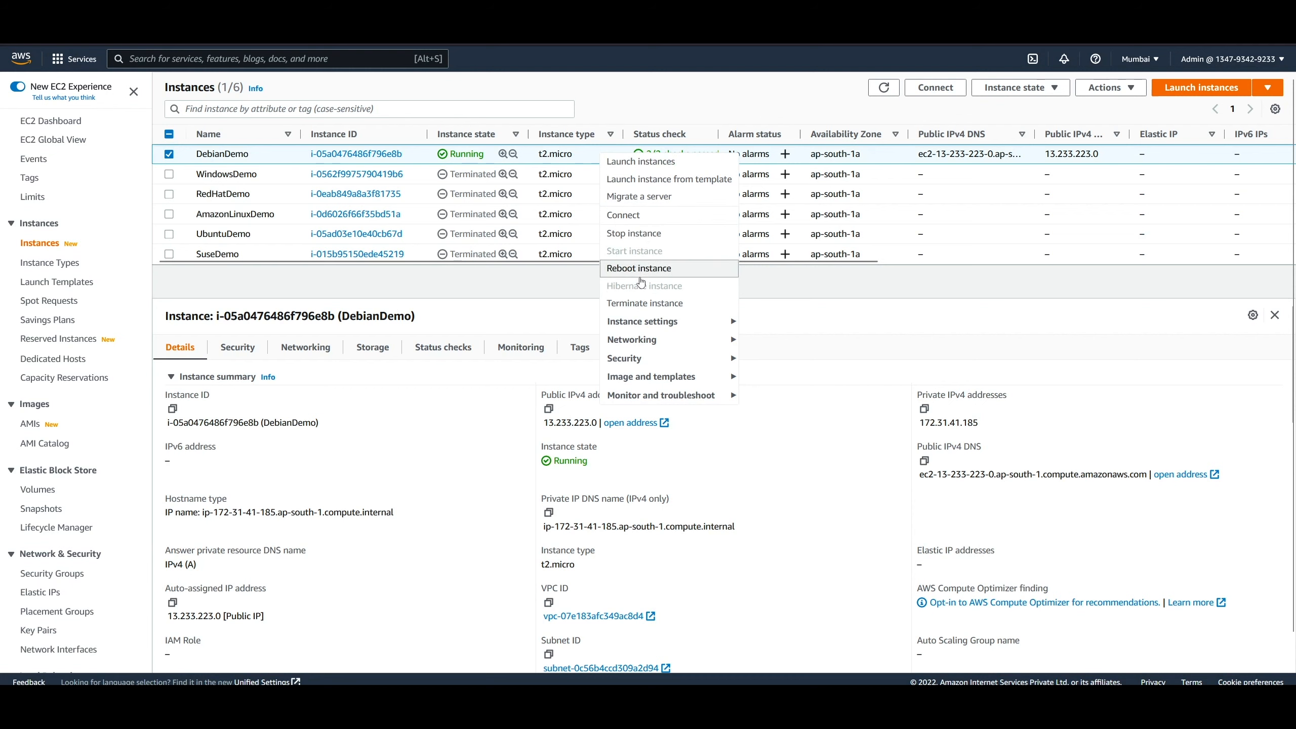
pyautogui.click(640, 305)
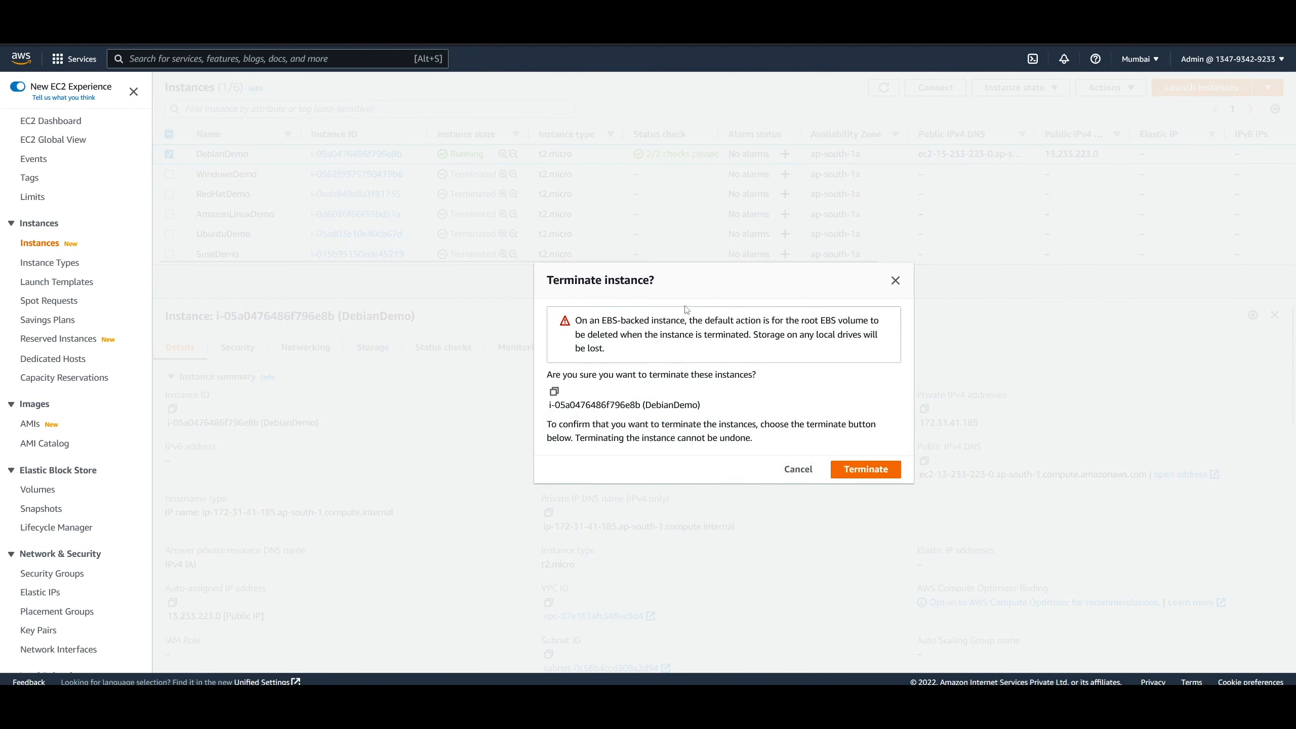
pyautogui.click(875, 476)
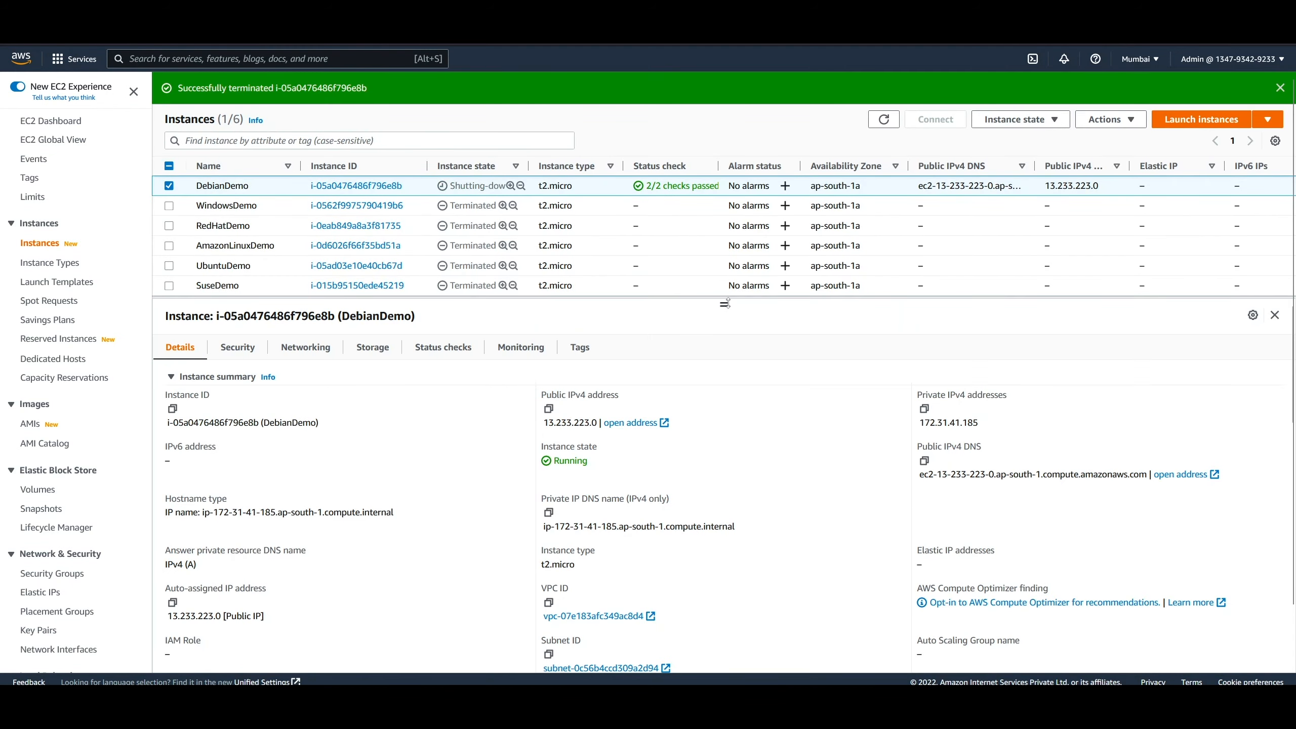